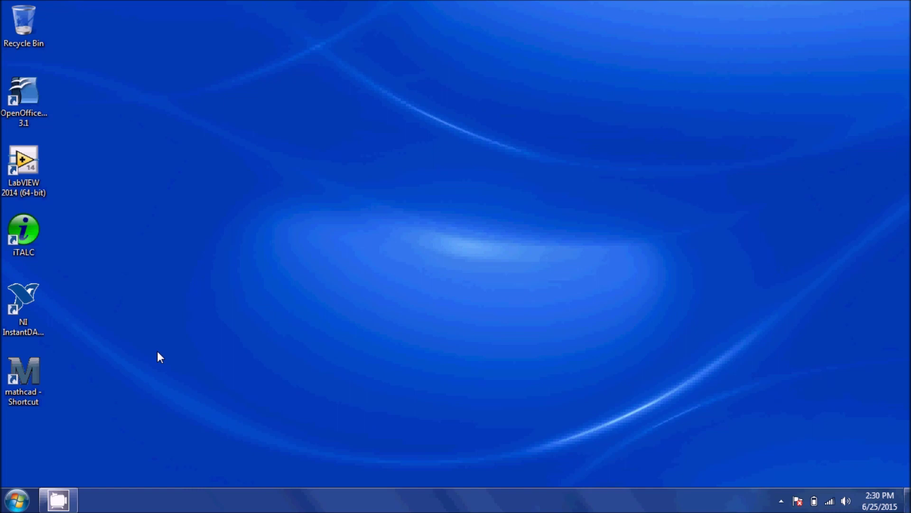
# Step: Launch Microsoft Excel 2010 and dismiss the activation wizard to reach a blank workbook
pyautogui.click(28, 486)
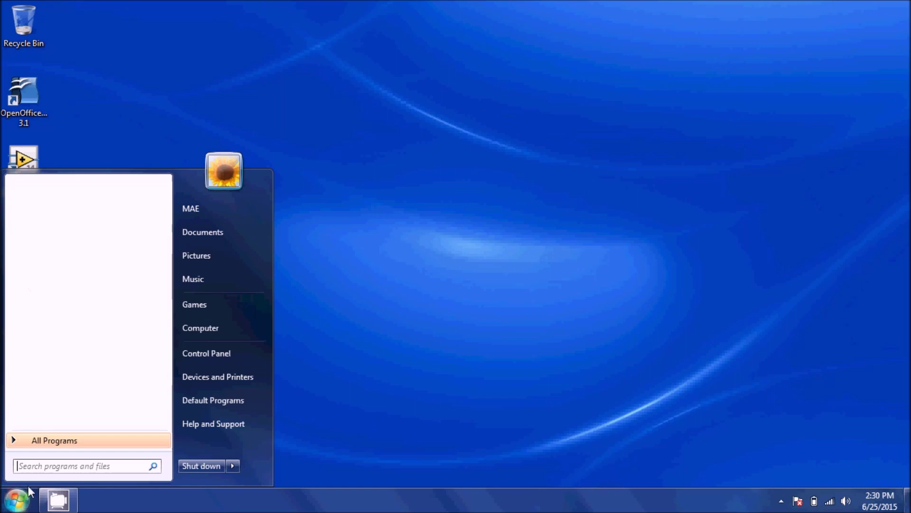
pyautogui.write('excel')
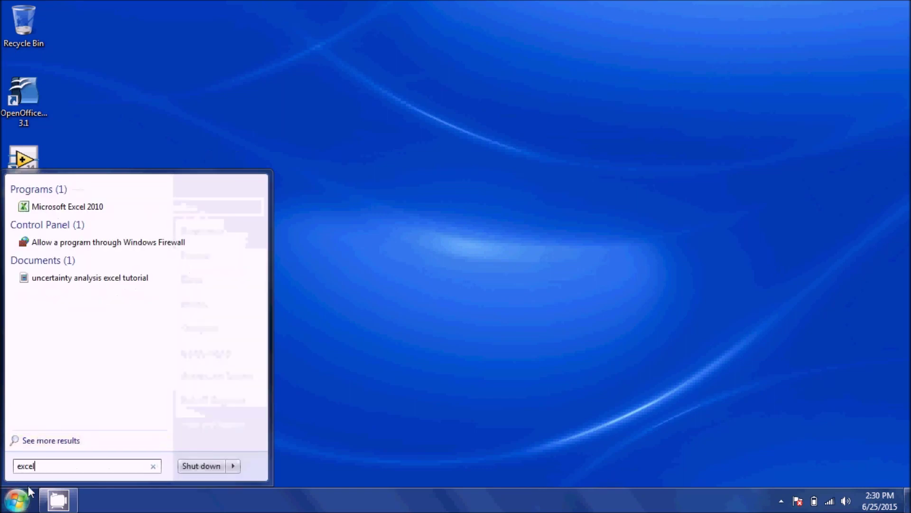
pyautogui.press('Return')
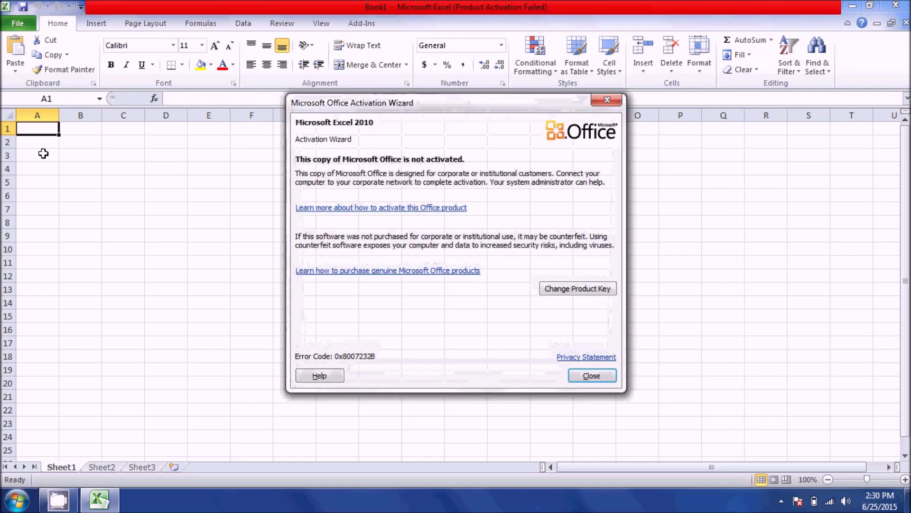
pyautogui.click(602, 374)
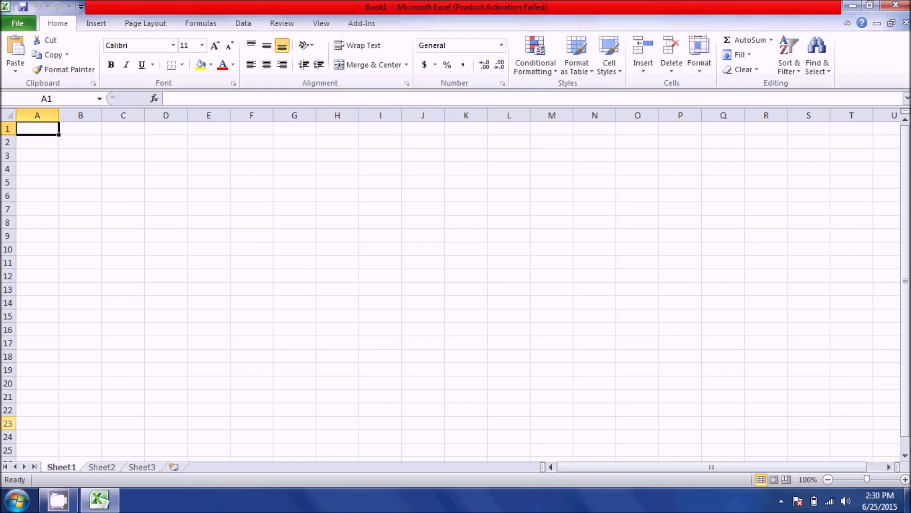
# Step: Fill A1 to A9 with 0.471 in the first three cells, 0.721 in the next three and 0.871 in the last three
pyautogui.write('0.471')
pyautogui.press('Return')
pyautogui.write('0.471')
pyautogui.press('Return')
pyautogui.write('.')
pyautogui.write('.')
pyautogui.write('7')
pyautogui.press('BackSpace')
pyautogui.write('47')
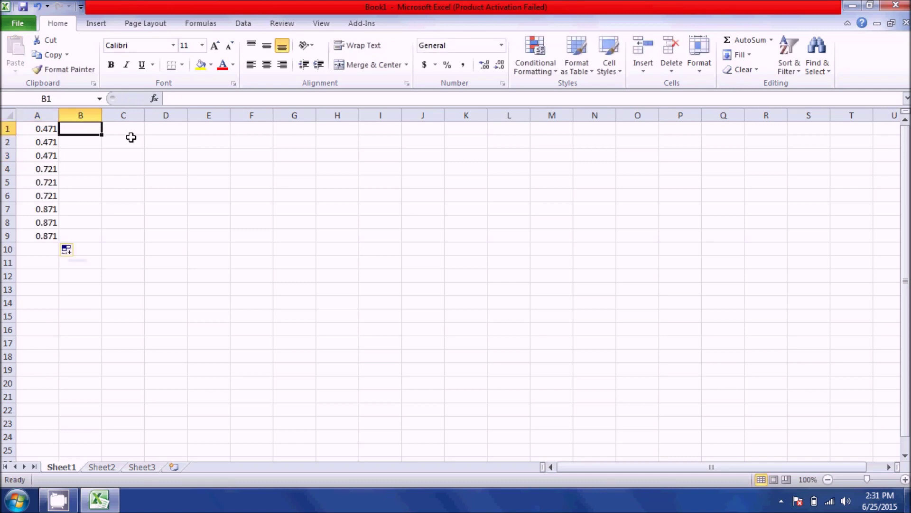
# Step: Enter 0.5, 0.7 and 1 in cells B1 to B3
pyautogui.write('0.5')
pyautogui.press('Return')
pyautogui.write('.')
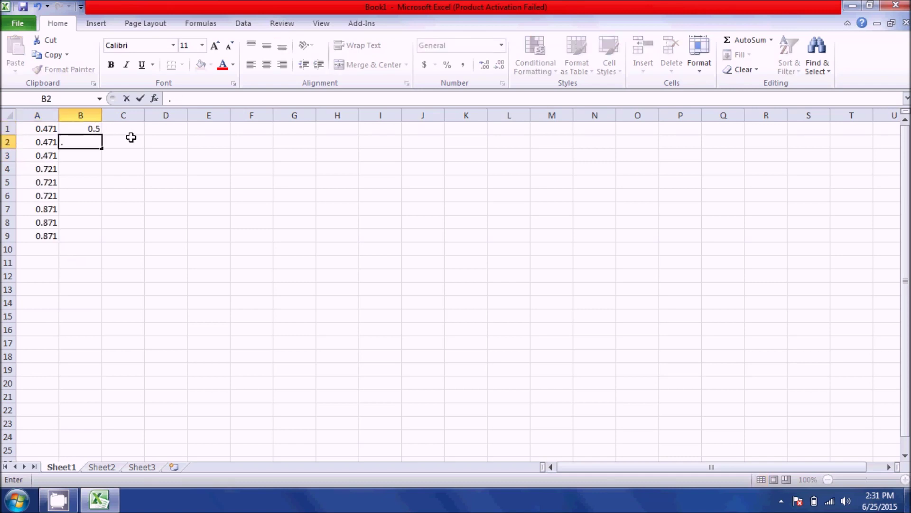
pyautogui.write('0.7')
pyautogui.press('Return')
pyautogui.write('1')
pyautogui.press('Return')
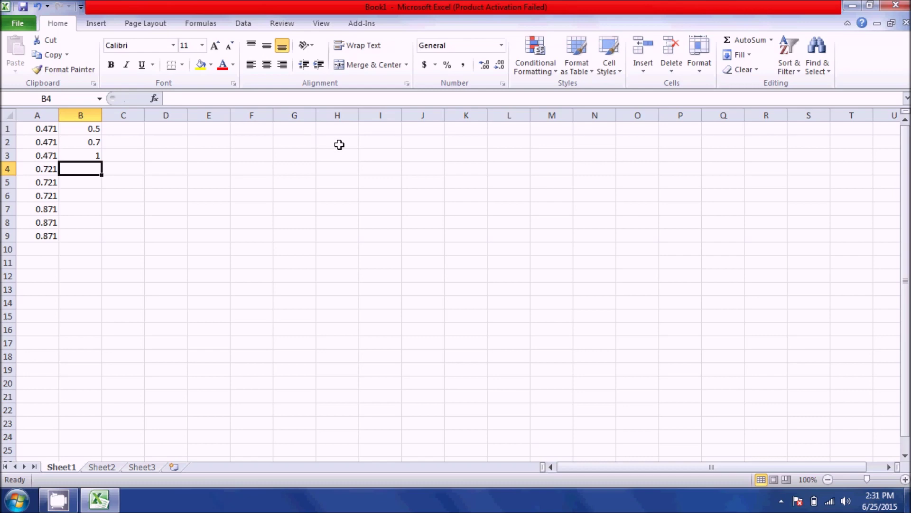
# Step: Copy the values of B1 to B3 into B4 to B6 and B7 to B9
pyautogui.moveTo(92, 127); pyautogui.dragTo(90, 155)
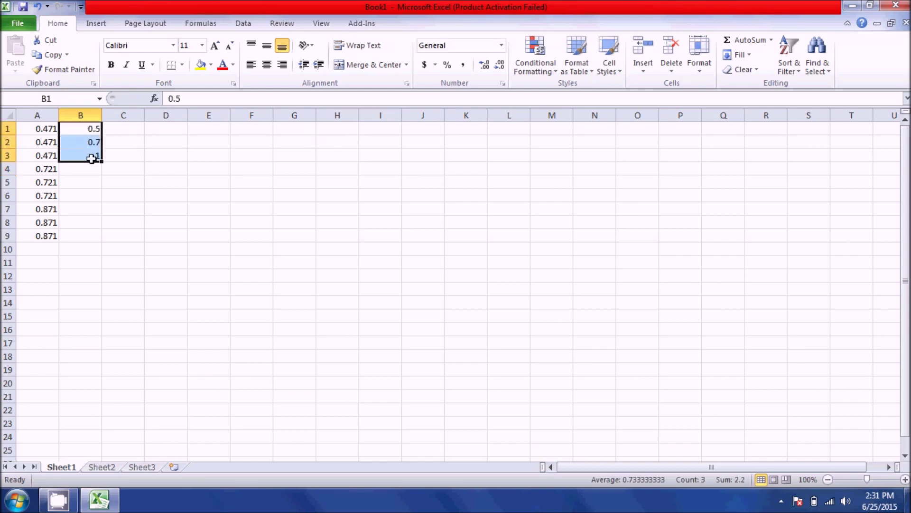
pyautogui.hotkey('ctrl', 'c')
pyautogui.click(81, 169)
pyautogui.hotkey('ctrl', 'v')
pyautogui.click(81, 208)
pyautogui.hotkey('ctrl', 'v')
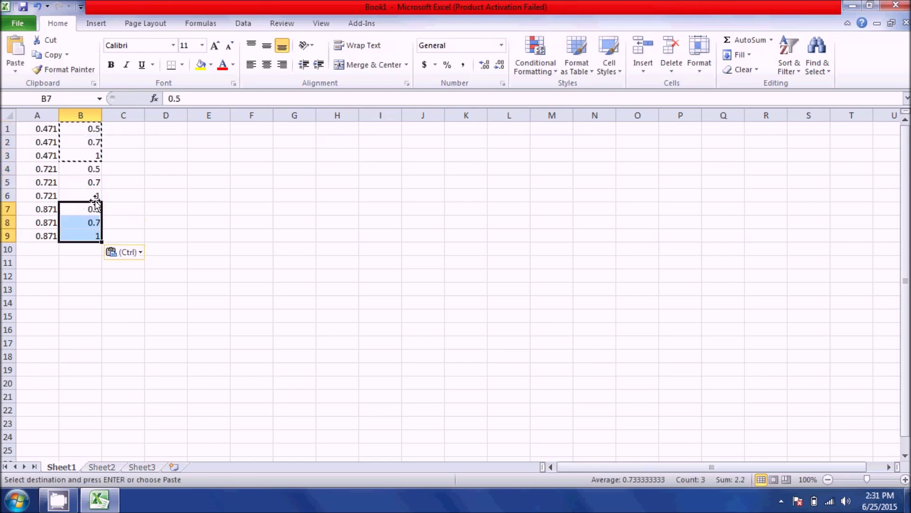
# Step: Enter 0.00008888112 in C1 and complete column D with 63.73, 63.72, 62.12, 64.017 and 64.39 in D5 to D9
pyautogui.click(130, 145)
pyautogui.click(123, 131)
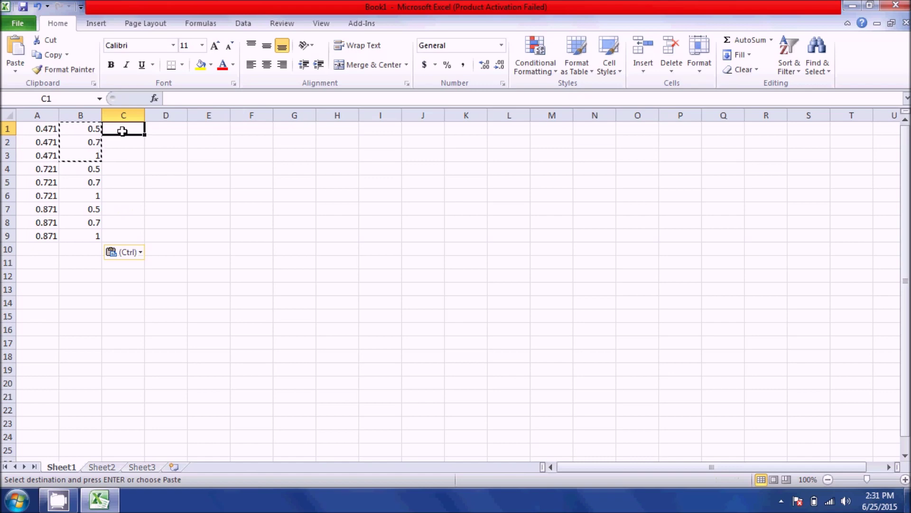
pyautogui.write('0.')
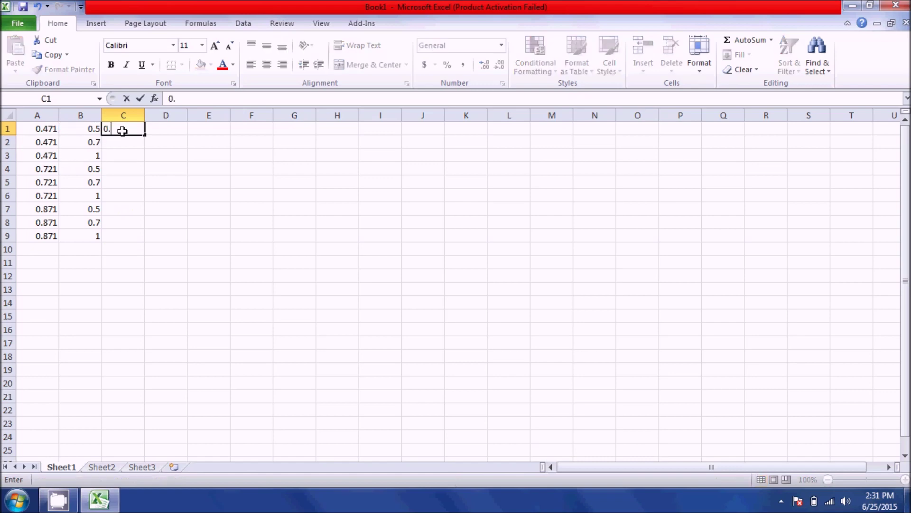
pyautogui.write('0000888')
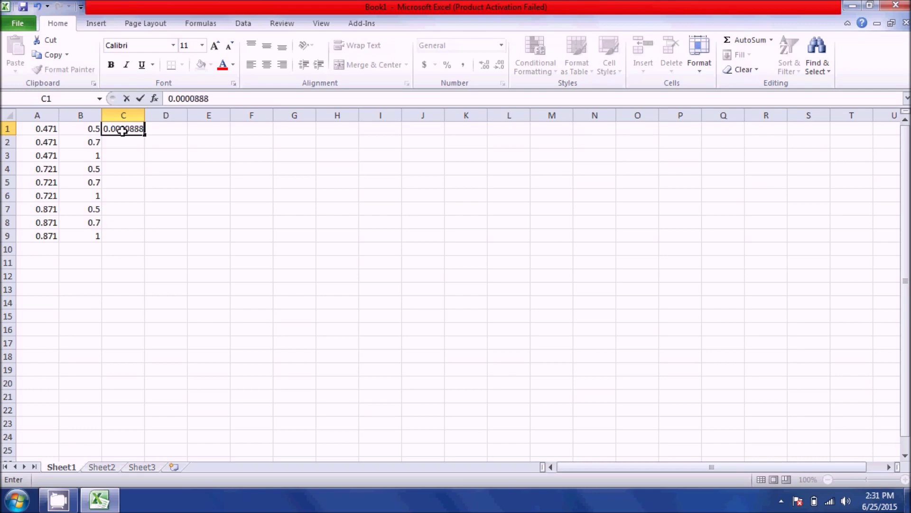
pyautogui.write('8112')
pyautogui.press('Return')
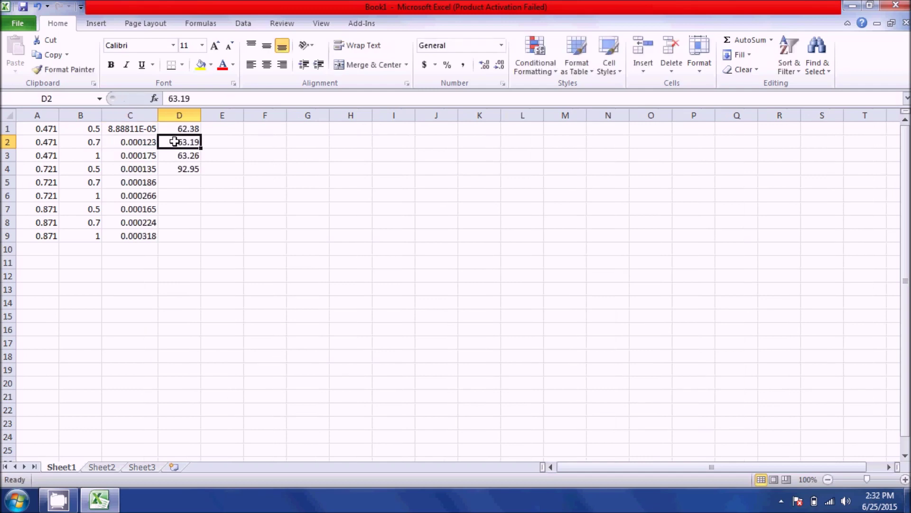
pyautogui.click(161, 182)
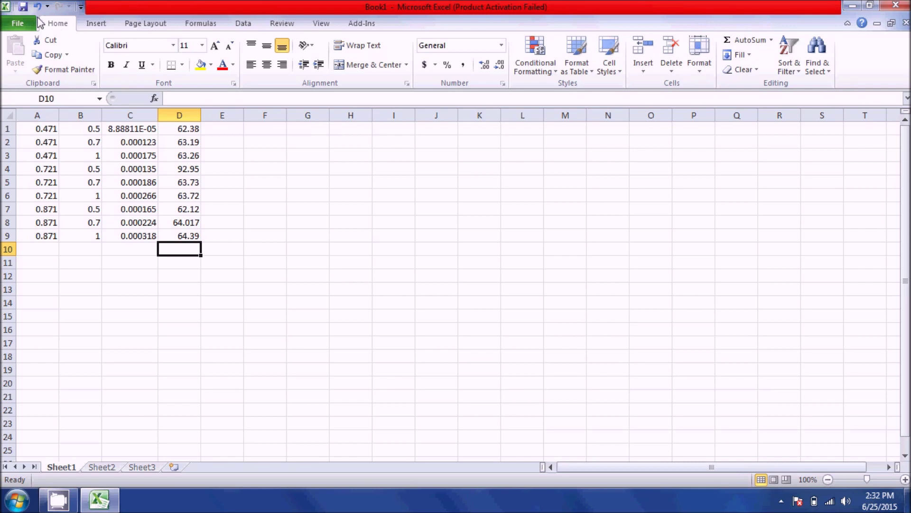
# Step: Save the active sheet to the Desktop as "lab 4 data" in Text (Tab delimited) format, keeping that format
pyautogui.click(21, 24)
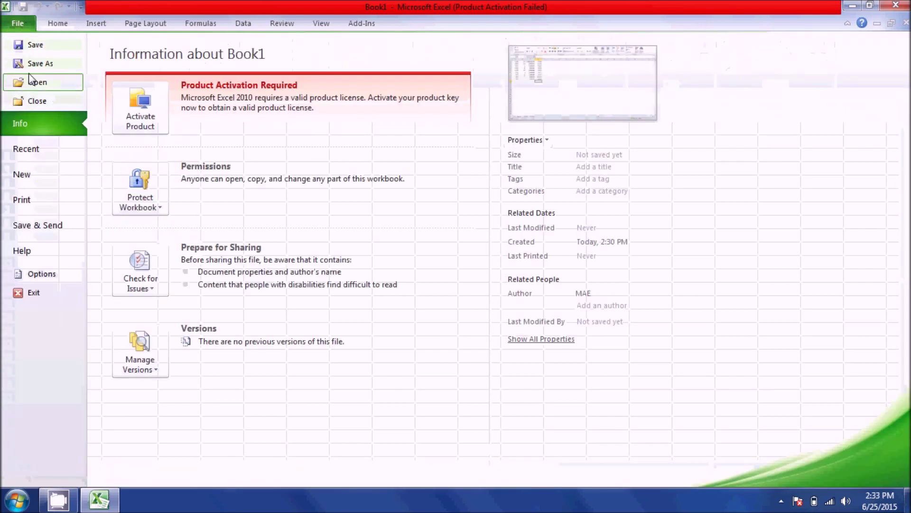
pyautogui.click(37, 63)
pyautogui.click(151, 246)
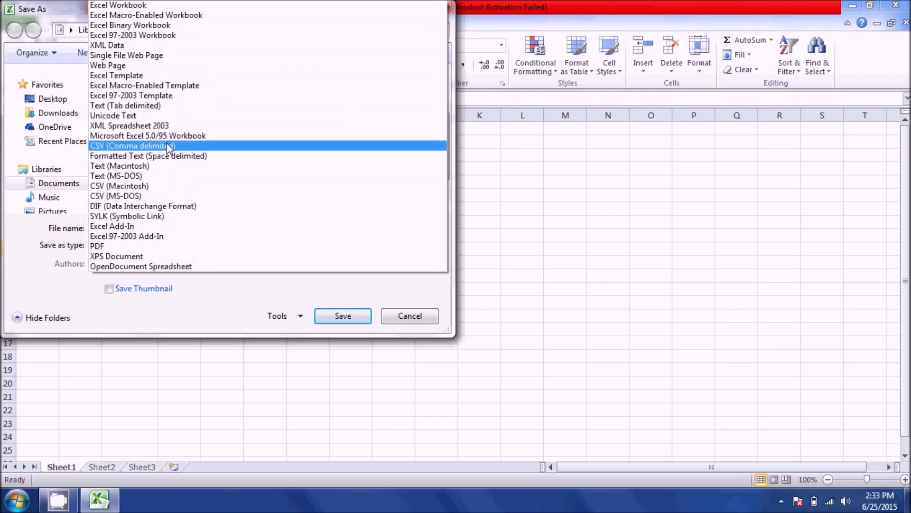
pyautogui.click(157, 105)
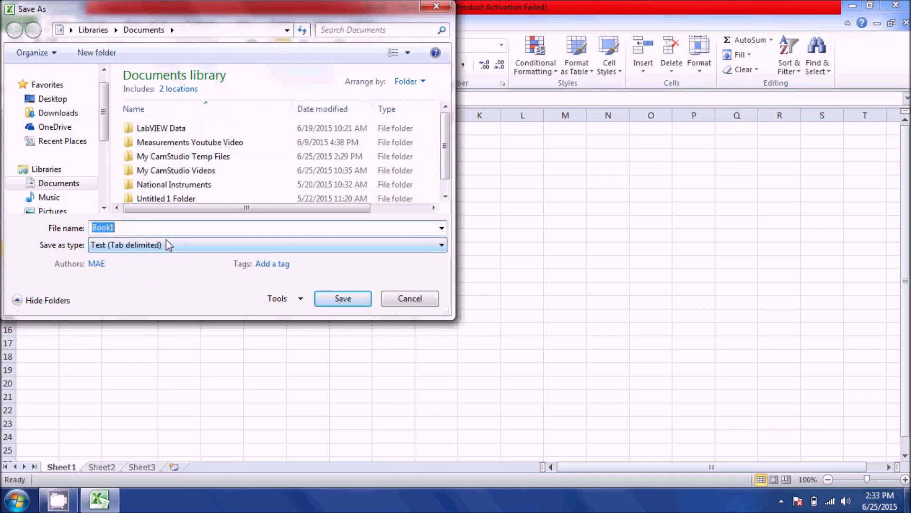
pyautogui.write('la')
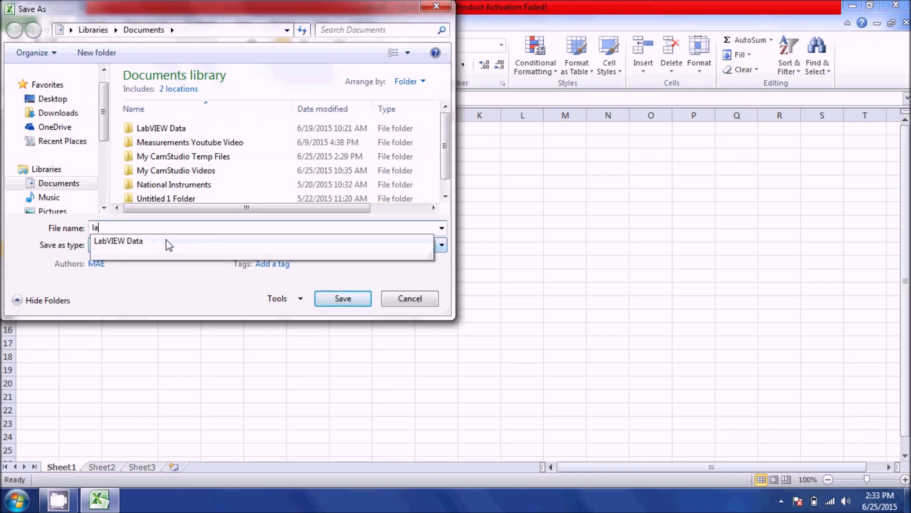
pyautogui.write('b 4 data')
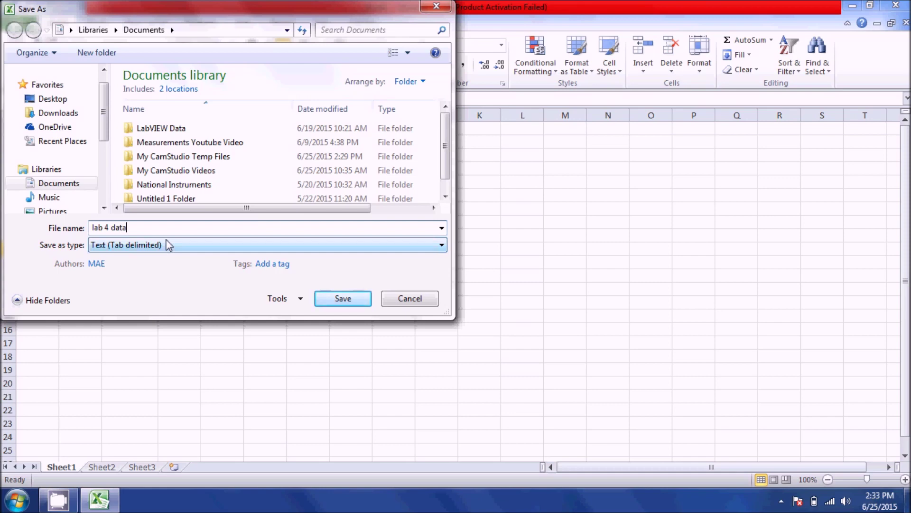
pyautogui.click(38, 99)
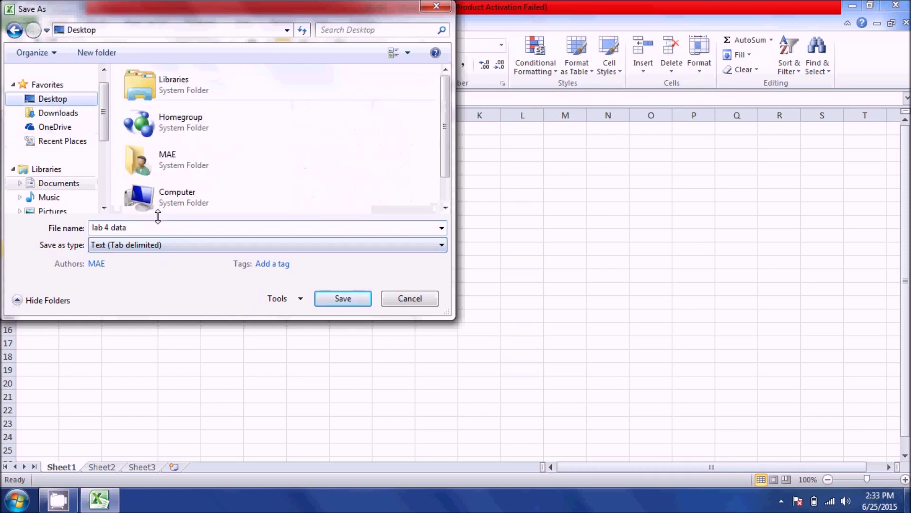
pyautogui.click(333, 298)
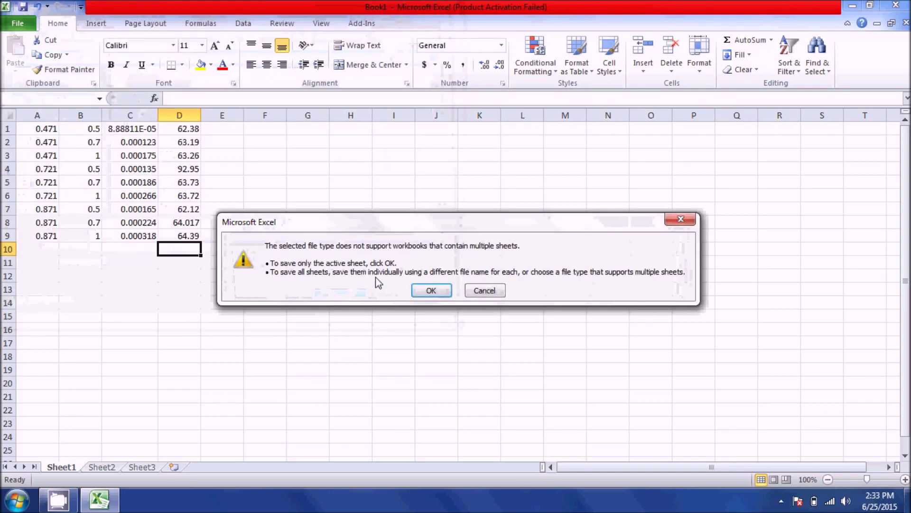
pyautogui.click(427, 290)
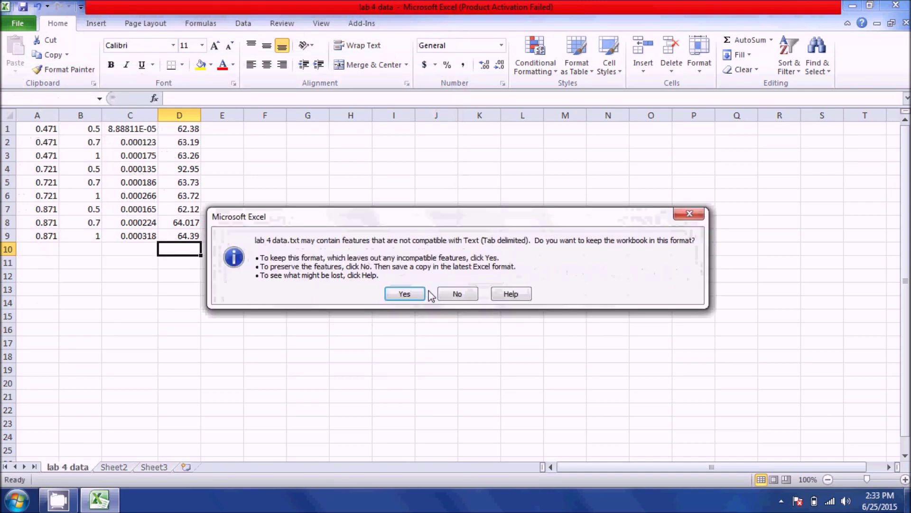
pyautogui.click(404, 293)
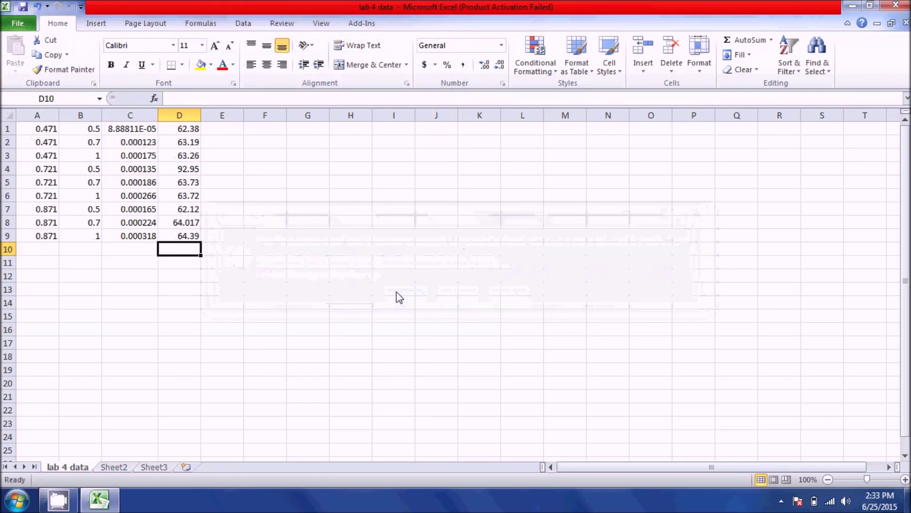
# Step: Close the workbook without saving again, and check the contents of the lab 4 data text file from the desktop
pyautogui.click(896, 6)
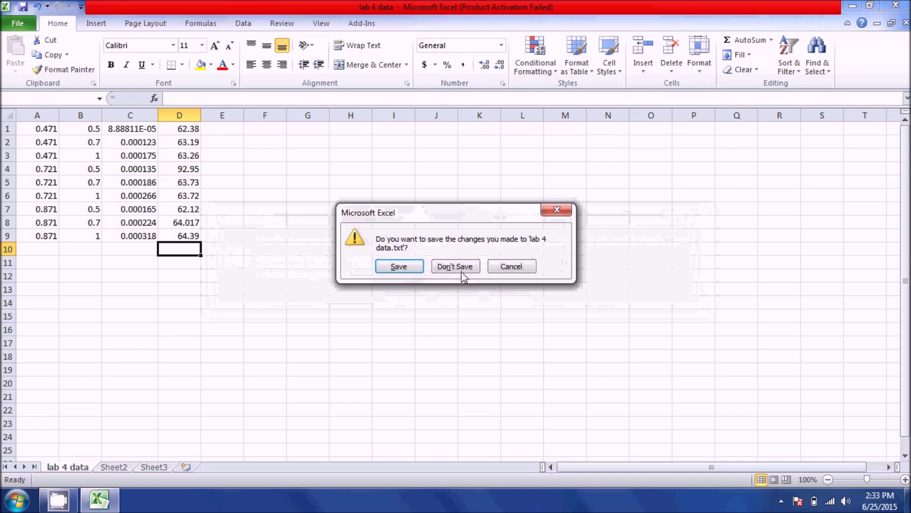
pyautogui.click(459, 272)
pyautogui.doubleClick(26, 439)
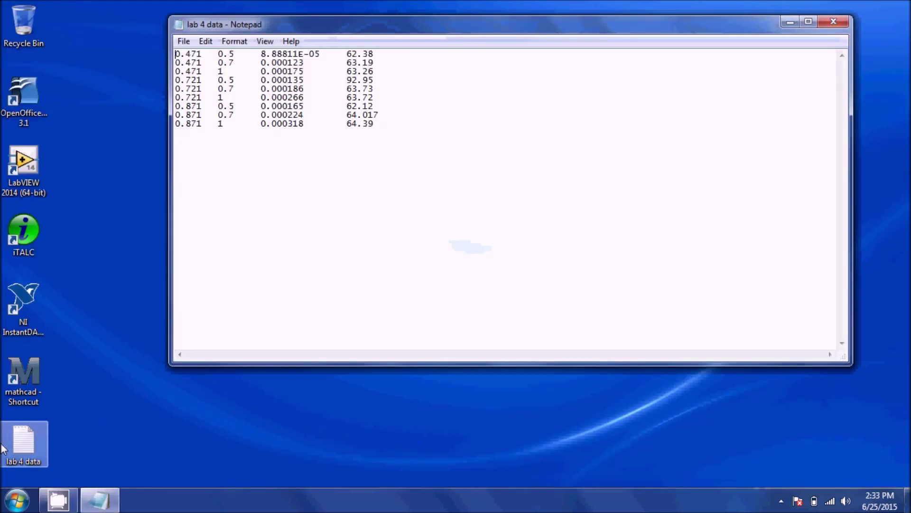
pyautogui.click(834, 22)
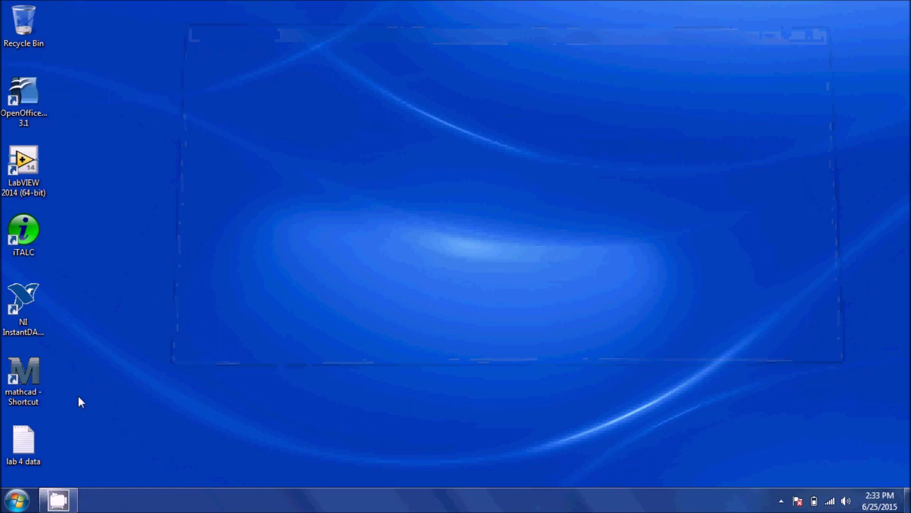
# Step: Launch Mathcad, dismiss the startup tips and place the insertion point at the start of the blank worksheet
pyautogui.click(28, 390)
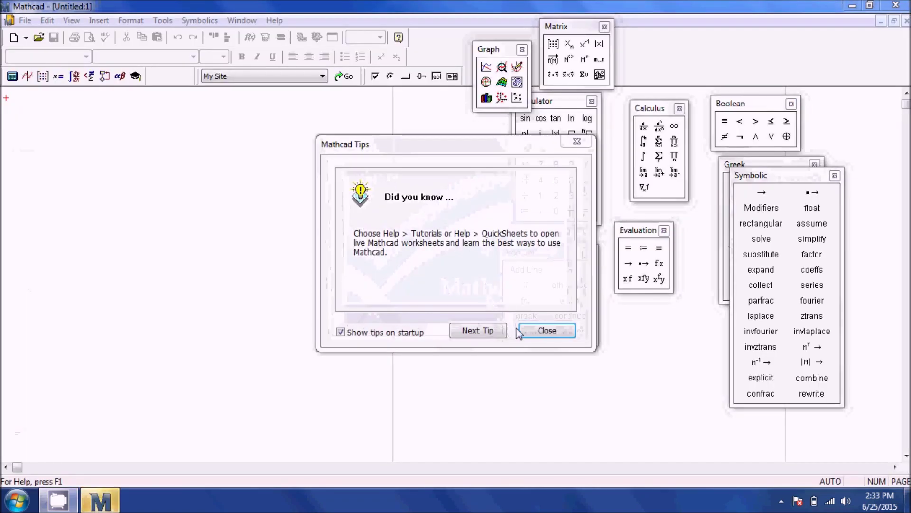
pyautogui.click(534, 336)
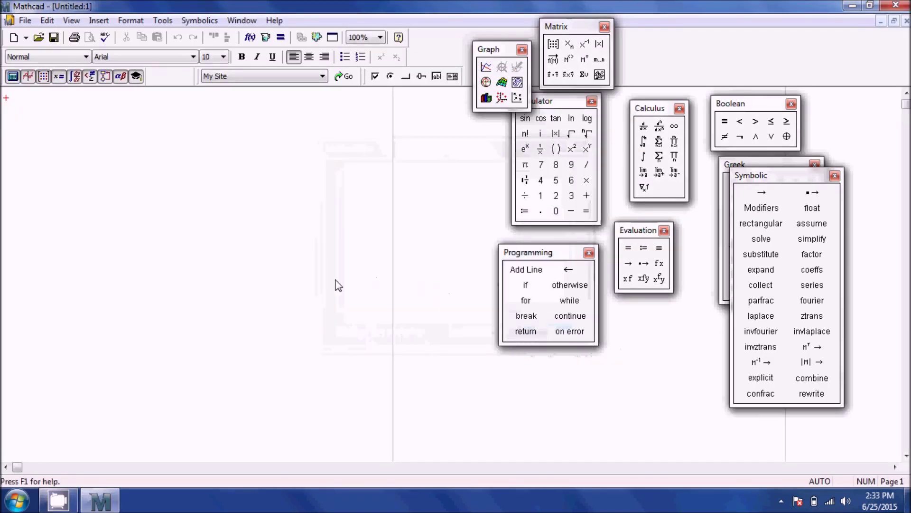
pyautogui.click(170, 166)
pyautogui.click(19, 100)
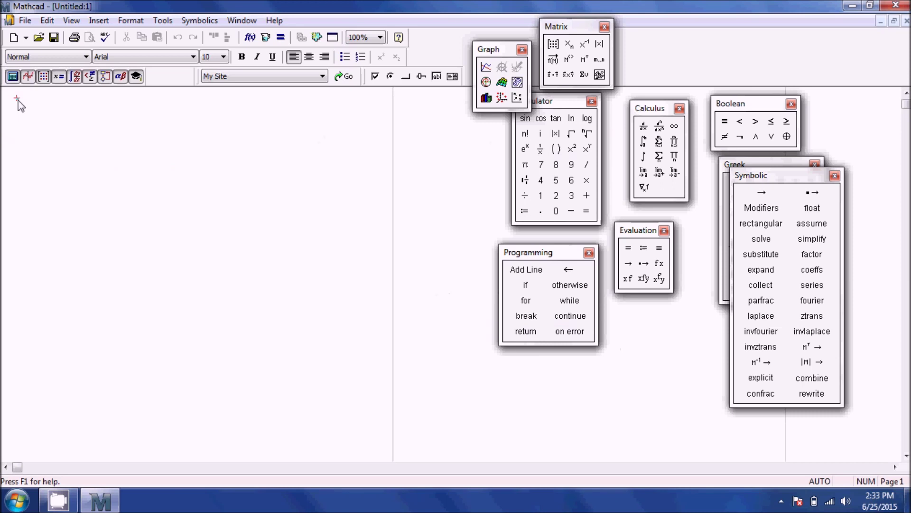
# Step: Dock the Graph toolbar above the worksheet and spread out the Matrix, Symbolic and Greek palettes so they do not overlap
pyautogui.moveTo(497, 44); pyautogui.dragTo(493, 33)
pyautogui.moveTo(669, 25); pyautogui.dragTo(577, 401)
pyautogui.moveTo(735, 175)
pyautogui.mouseDown()
pyautogui.moveTo(796, 176)
pyautogui.moveTo(744, 186)
pyautogui.moveTo(714, 209)
pyautogui.mouseUp()
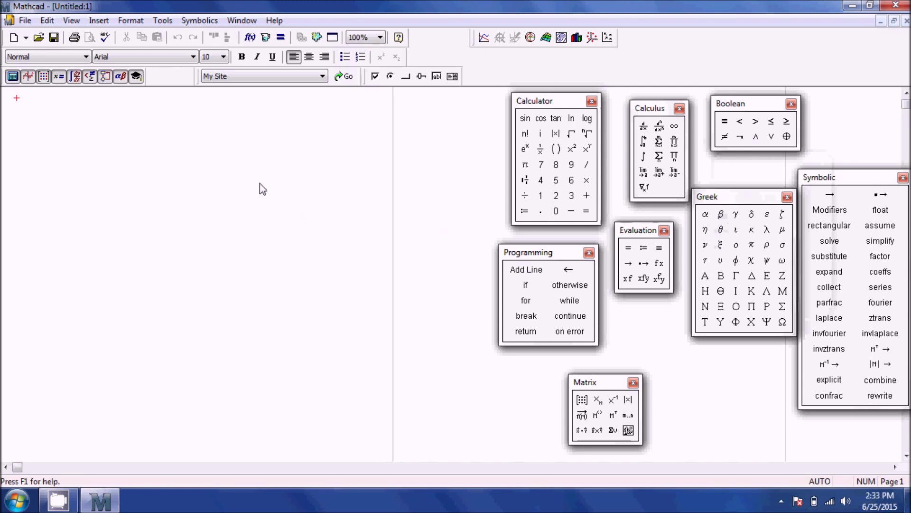
pyautogui.click(70, 20)
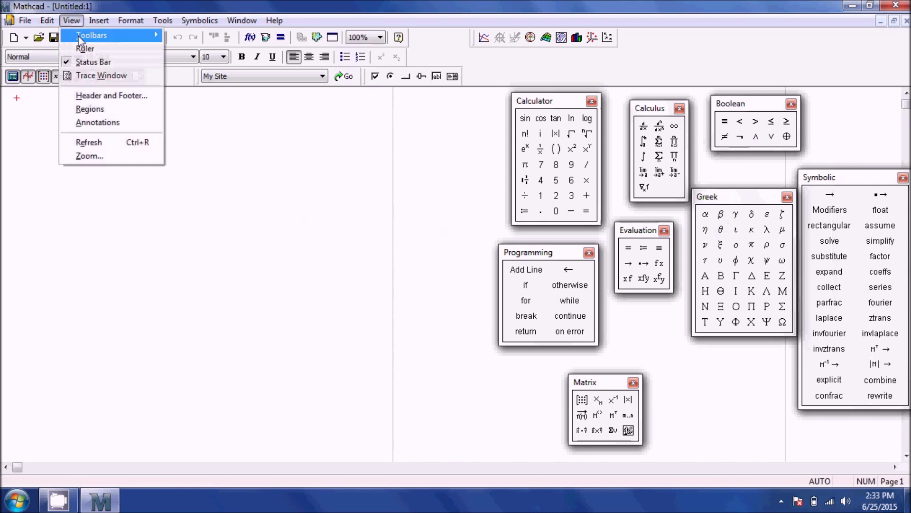
pyautogui.moveTo(79, 40)
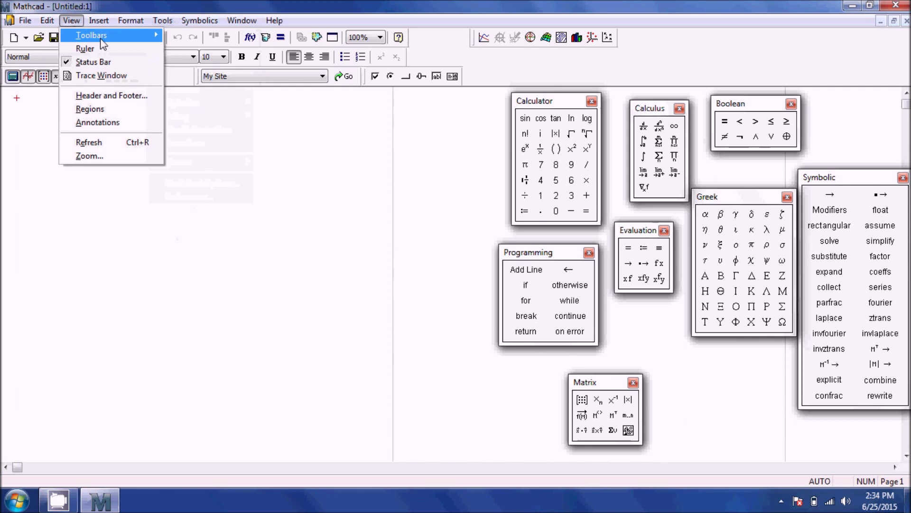
pyautogui.moveTo(157, 35)
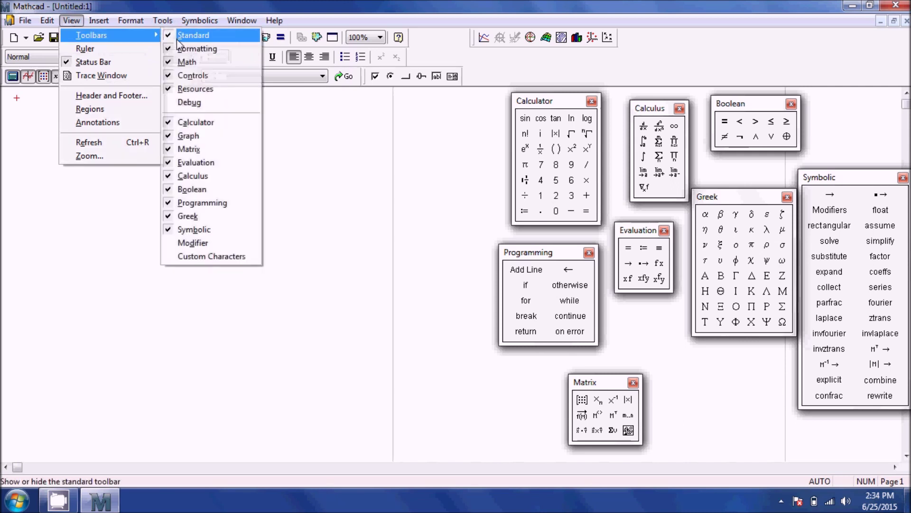
pyautogui.click(315, 171)
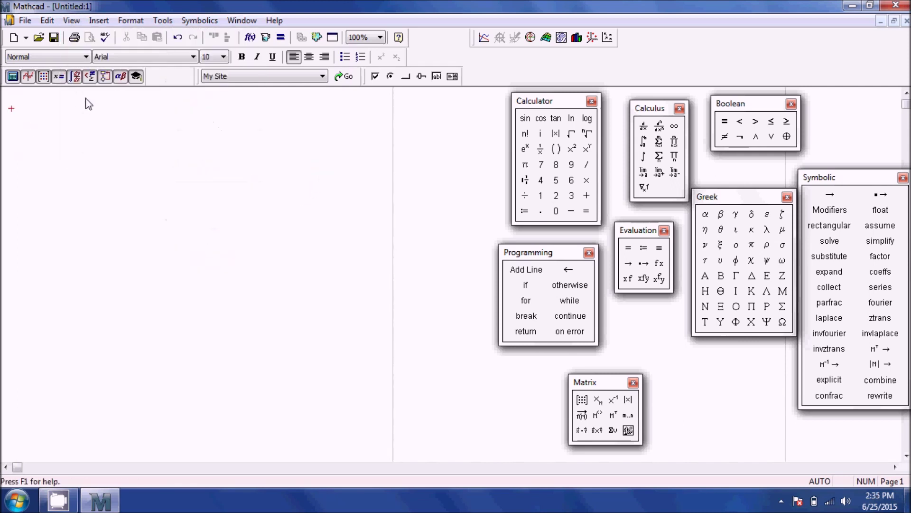
# Step: Define the variable x as 1 at the start of the worksheet
pyautogui.click(27, 105)
pyautogui.write('x :=')
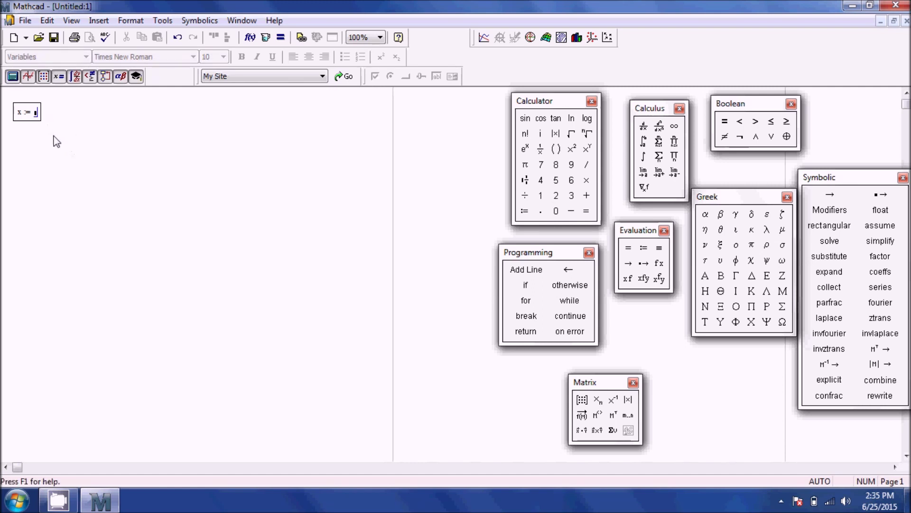
pyautogui.write('1')
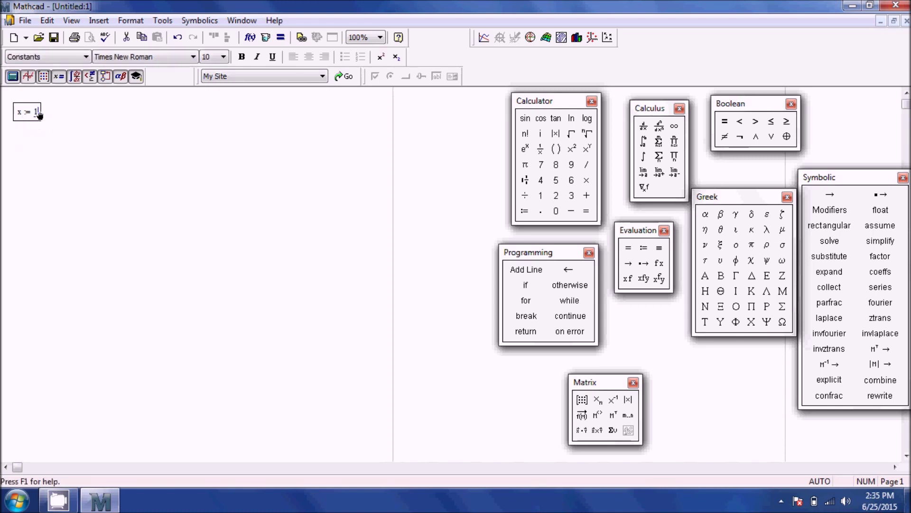
pyautogui.click(59, 114)
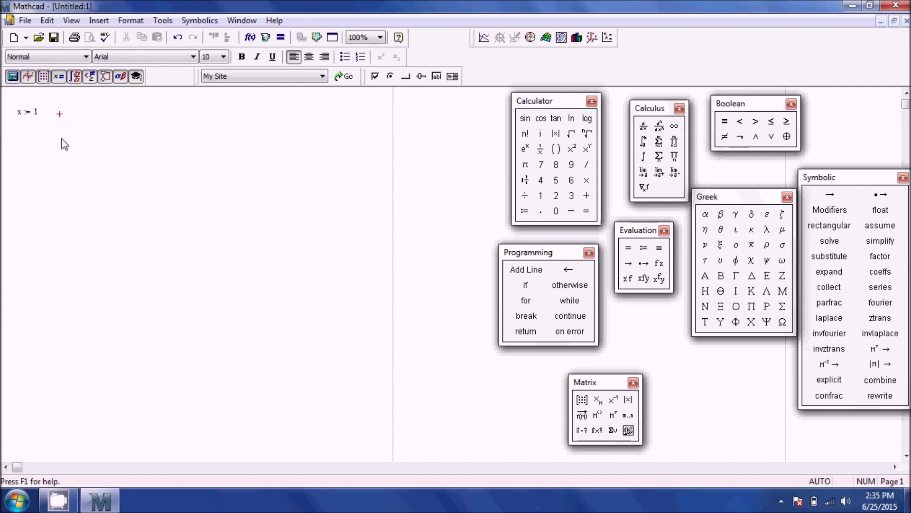
# Step: Define the variable V as 9.81 beside the definition of x
pyautogui.write('y')
pyautogui.press('BackSpace')
pyautogui.write('y')
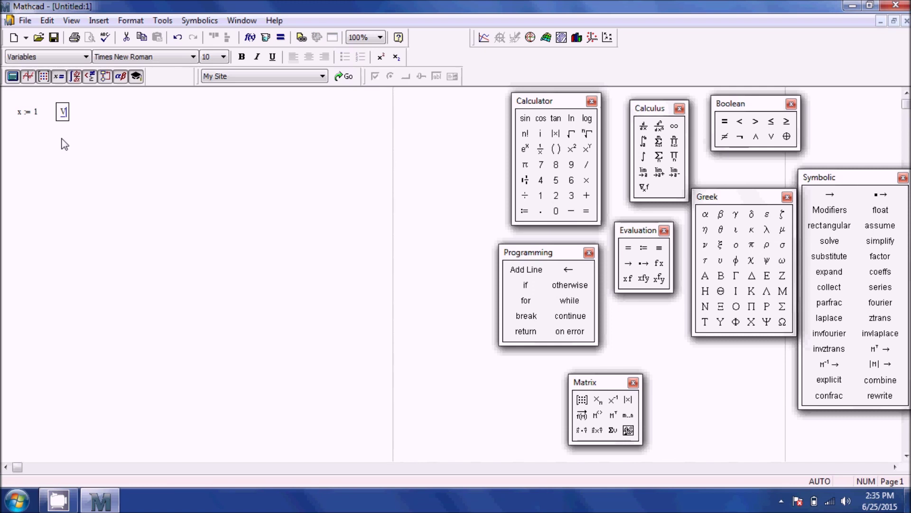
pyautogui.write(':')
pyautogui.write('9.81')
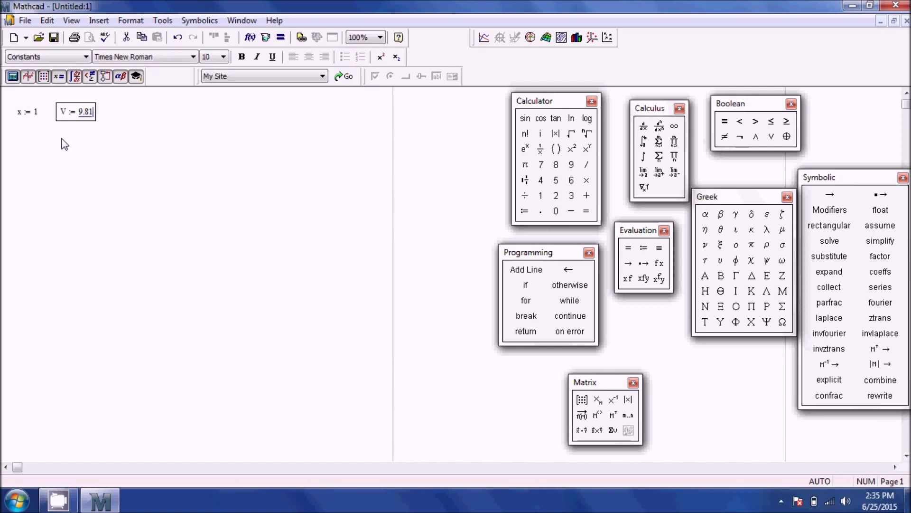
pyautogui.click(62, 139)
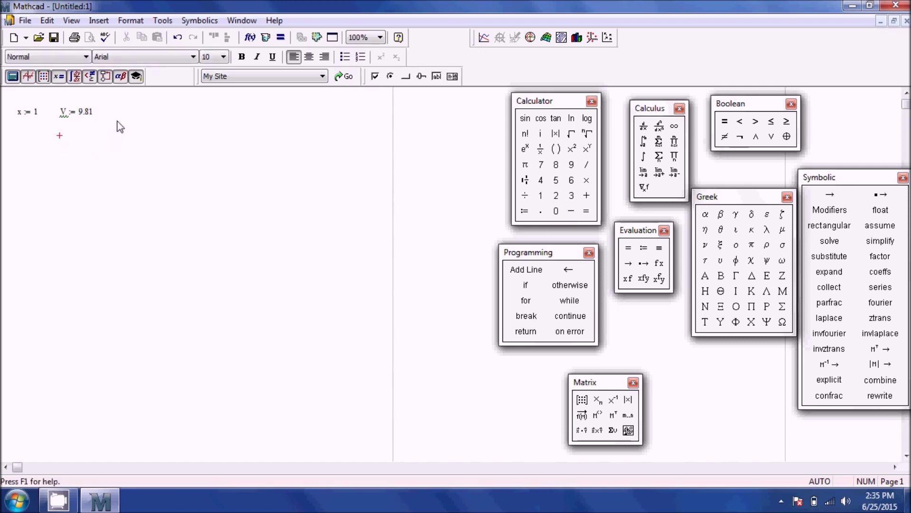
# Step: Evaluate V in a region above its definition and check the redefinition mark on V
pyautogui.click(126, 94)
pyautogui.write('V=')
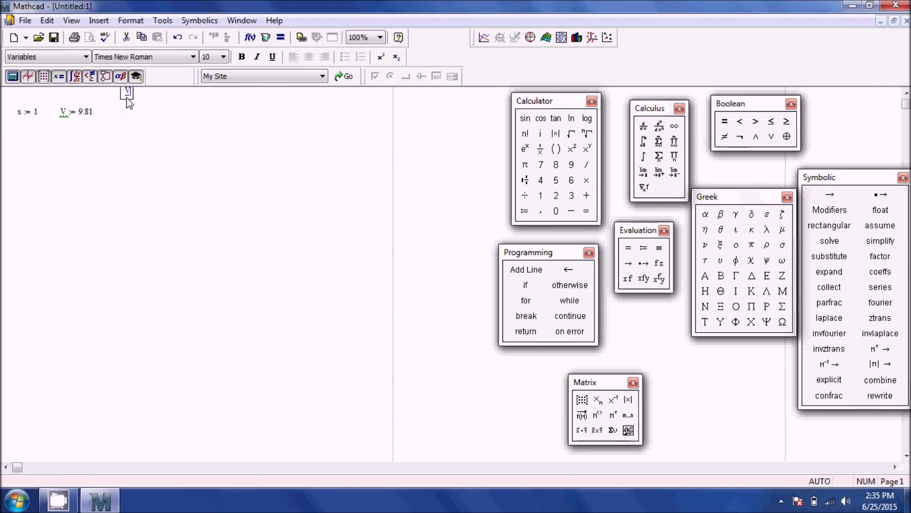
pyautogui.click(79, 114)
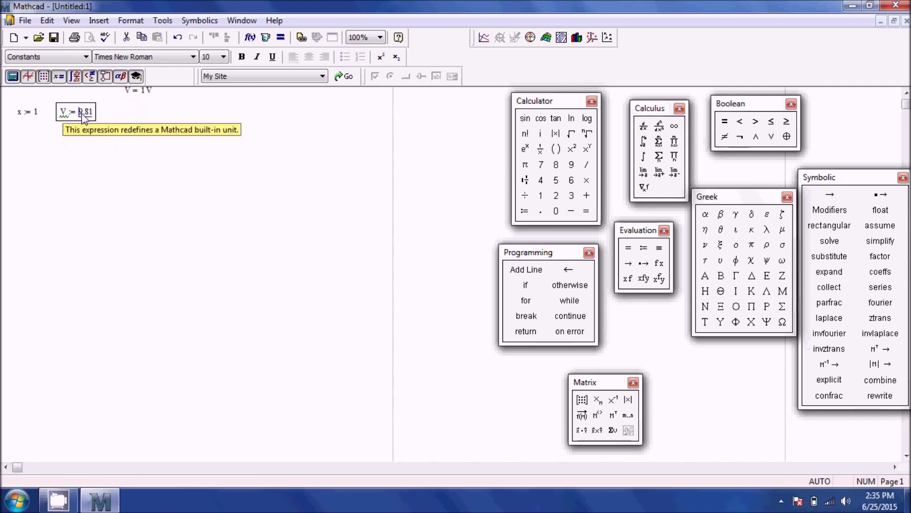
pyautogui.click(147, 95)
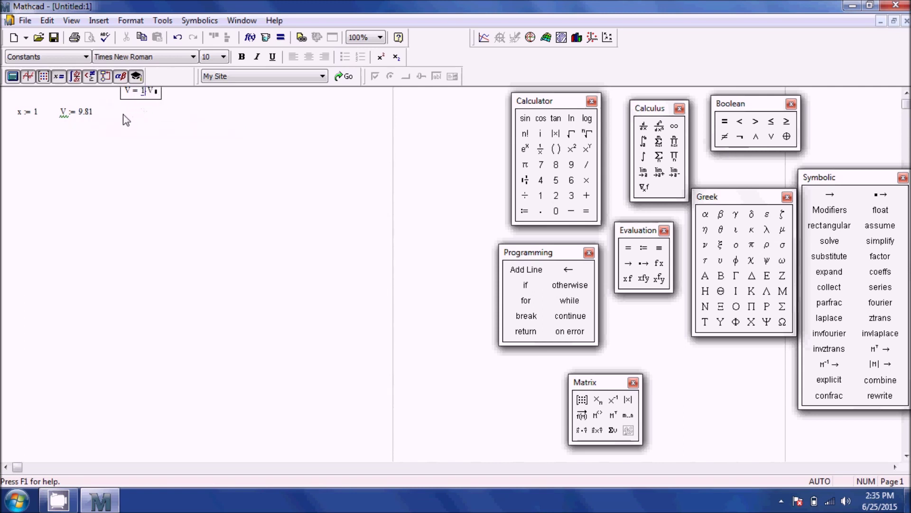
# Step: Evaluate V once beside its definition and once below the definition of x
pyautogui.click(123, 115)
pyautogui.write('V=')
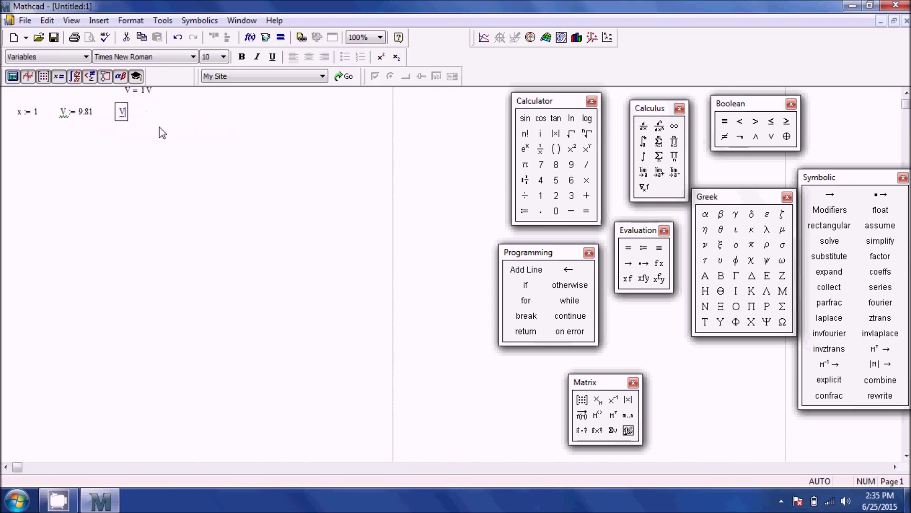
pyautogui.press('Return')
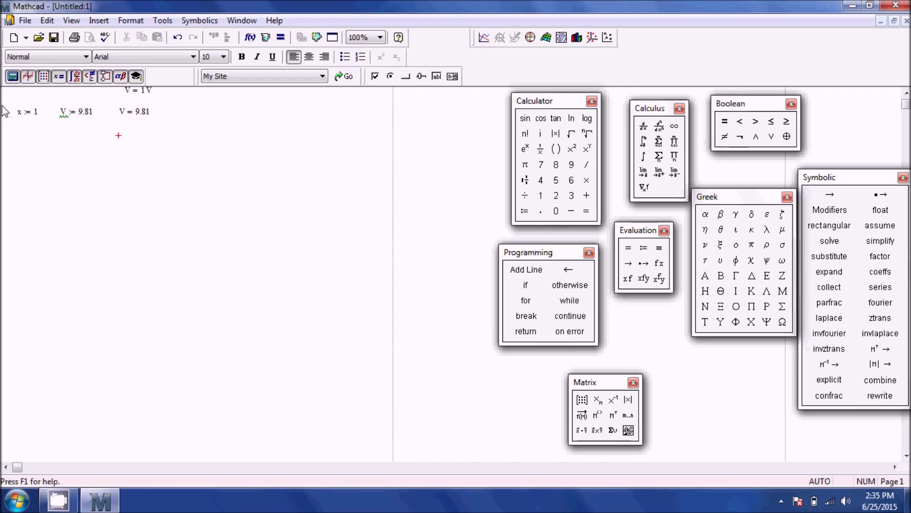
pyautogui.click(22, 141)
pyautogui.write('V=')
pyautogui.press('Return')
pyautogui.scroll(-1, 68, 130)
pyautogui.click(19, 113)
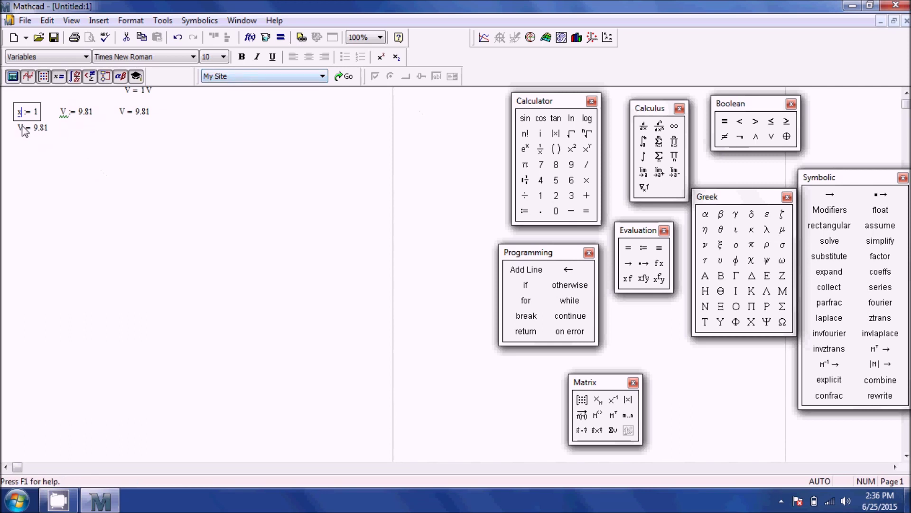
pyautogui.click(106, 197)
# Step: Redefine x as 6 further down the worksheet and evaluate x below the new definition
pyautogui.click(26, 158)
pyautogui.write('x:')
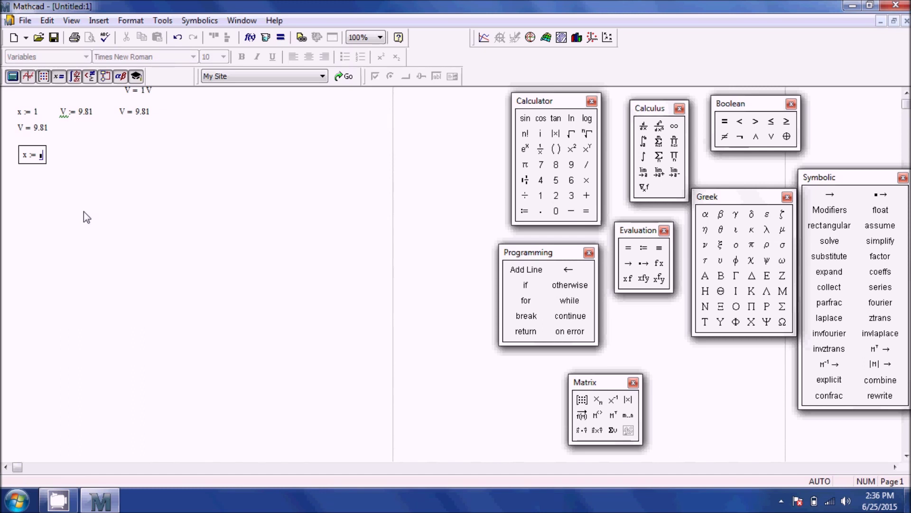
pyautogui.write('6')
pyautogui.press('Return')
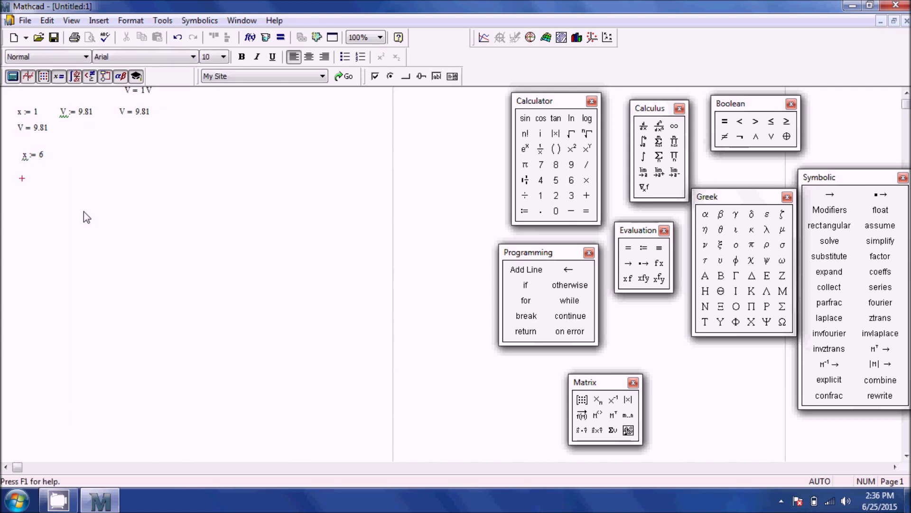
pyautogui.write('x=')
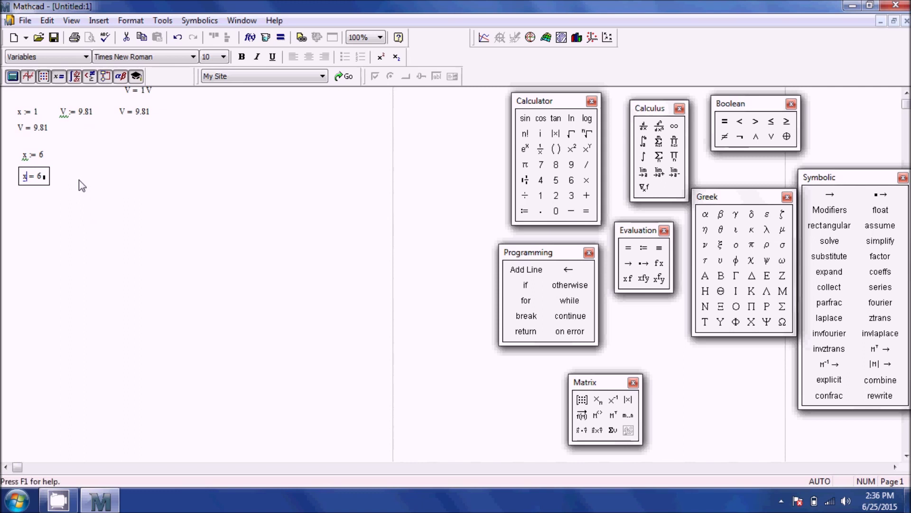
# Step: Evaluate x between its two definitions and check the redefinition mark on the second one
pyautogui.click(72, 139)
pyautogui.write('x=')
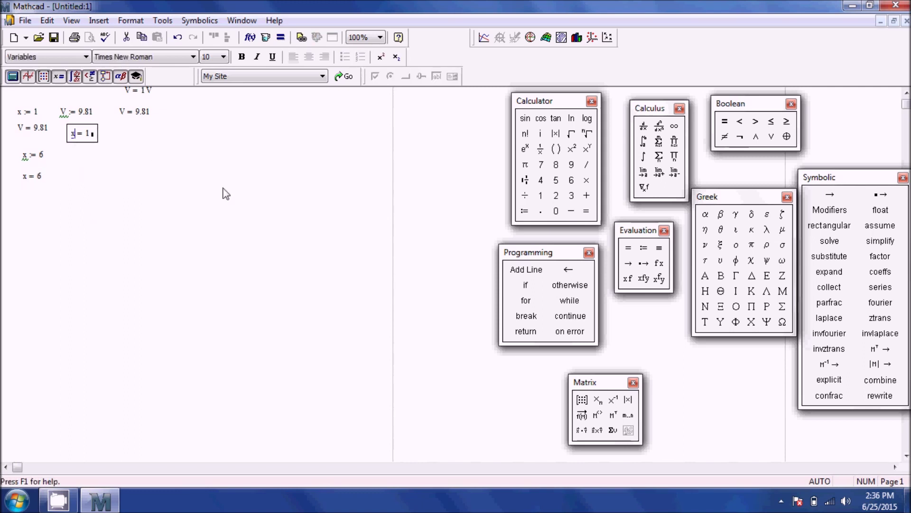
pyautogui.click(41, 155)
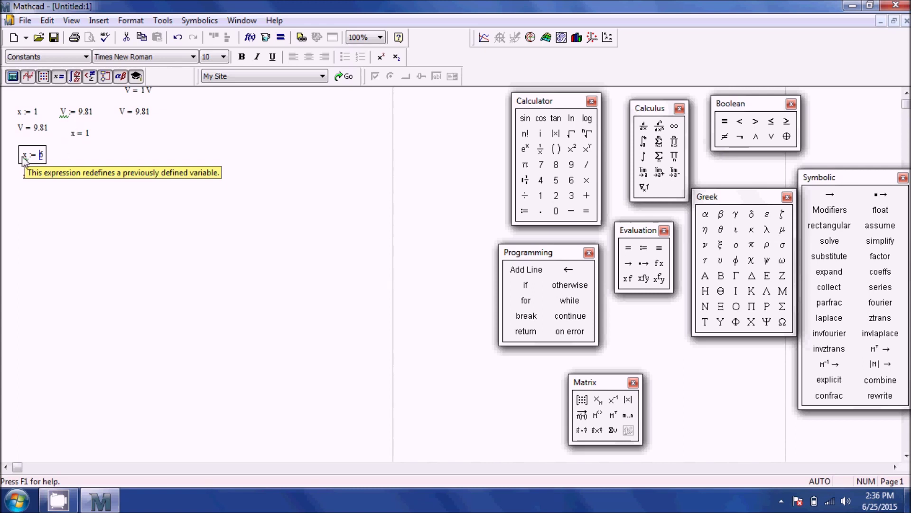
pyautogui.click(118, 301)
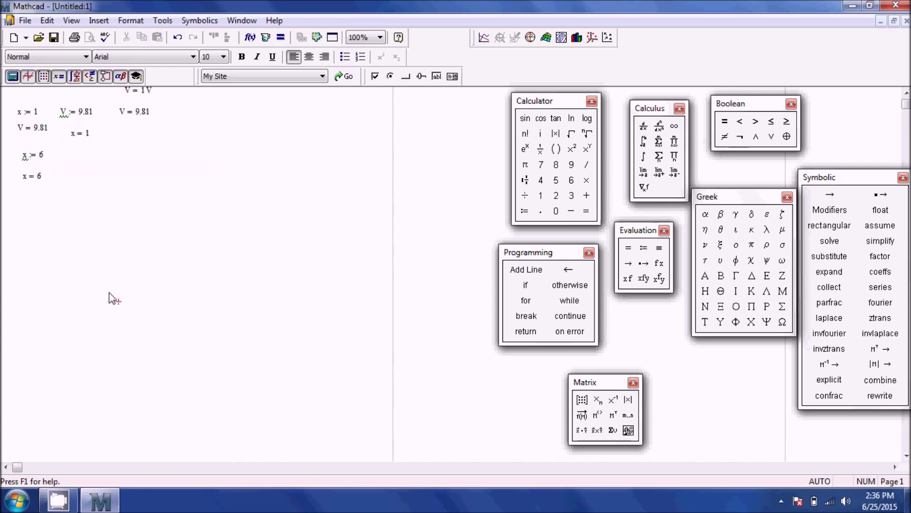
pyautogui.click(30, 156)
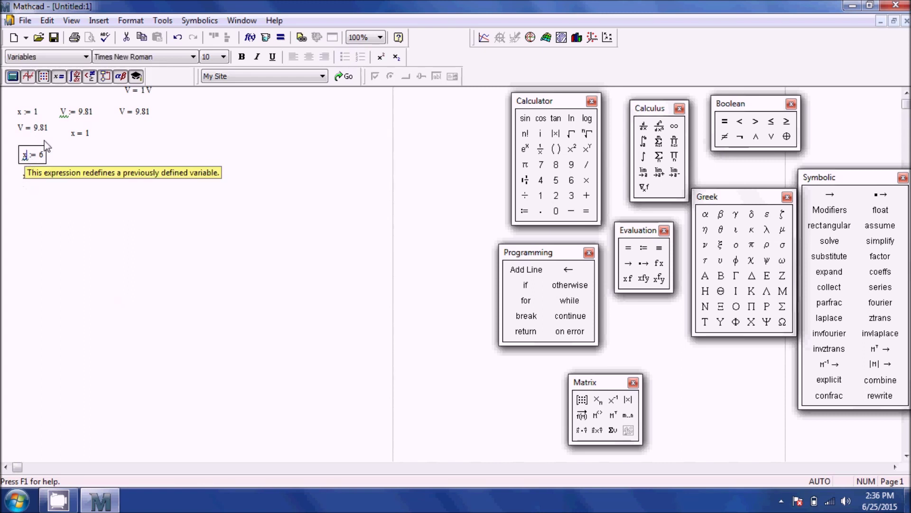
# Step: Delete all regions from the worksheet
pyautogui.press('Return')
pyautogui.write('x=')
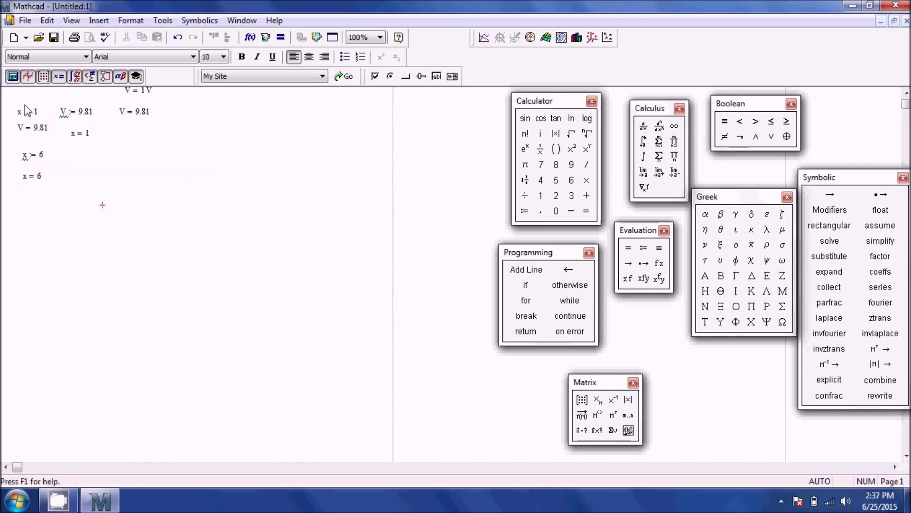
pyautogui.hotkey('ctrl', 'a')
pyautogui.press('Delete')
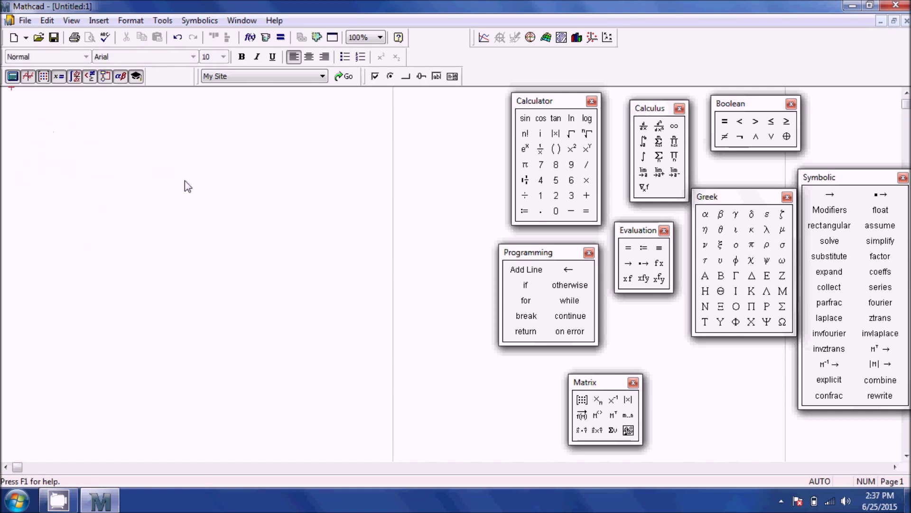
# Step: Add a text region reading "Defning the DAQ settings" at the start of the worksheet
pyautogui.click(25, 113)
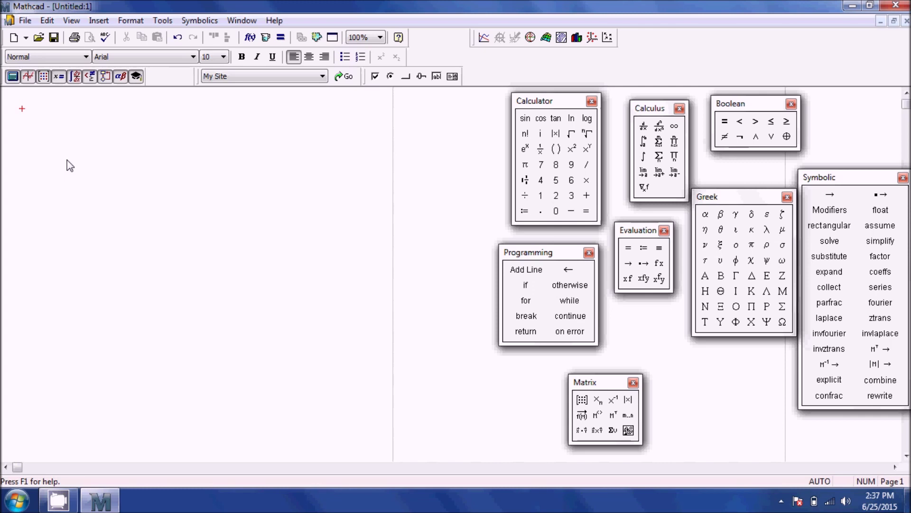
pyautogui.press('"')
pyautogui.write('Defning')
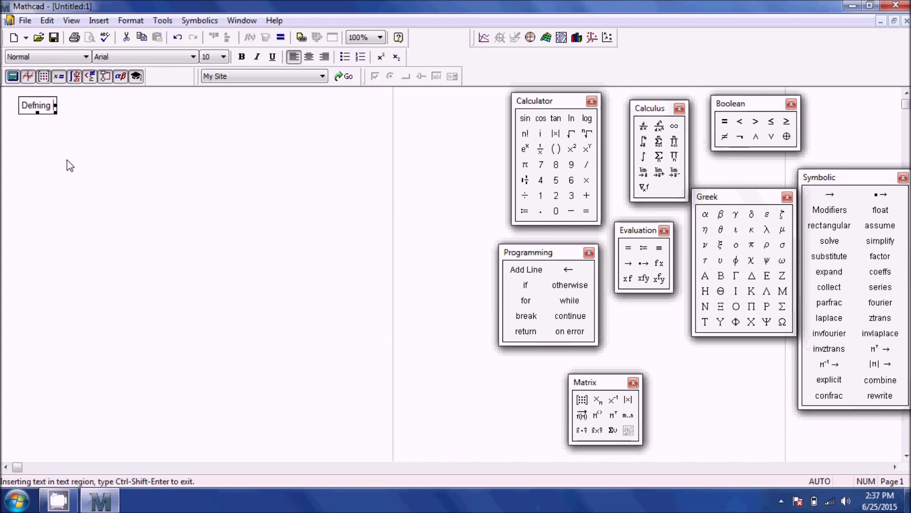
pyautogui.write(' the DAsh')
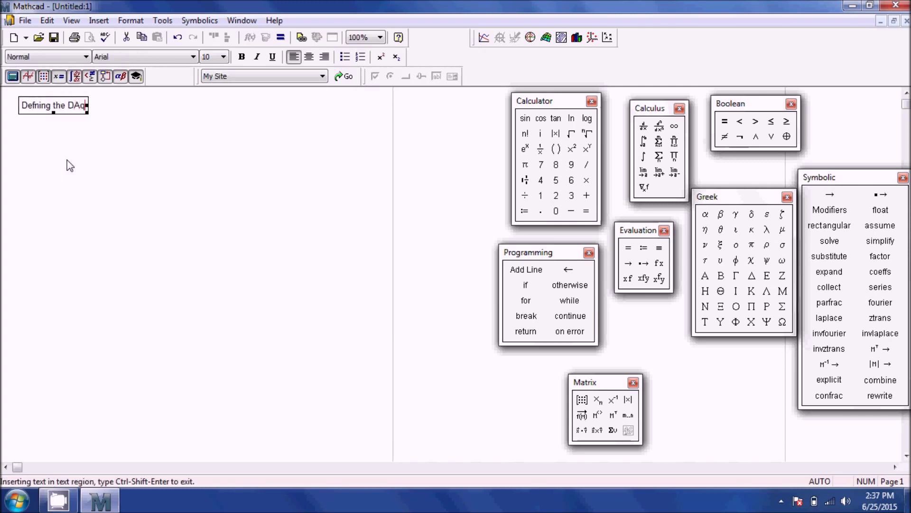
pyautogui.press('BackSpace')
pyautogui.press('BackSpace')
pyautogui.press('BackSpace')
pyautogui.press('BackSpace')
pyautogui.write('DAq')
pyautogui.press('BackSpace')
pyautogui.write('Q settings')
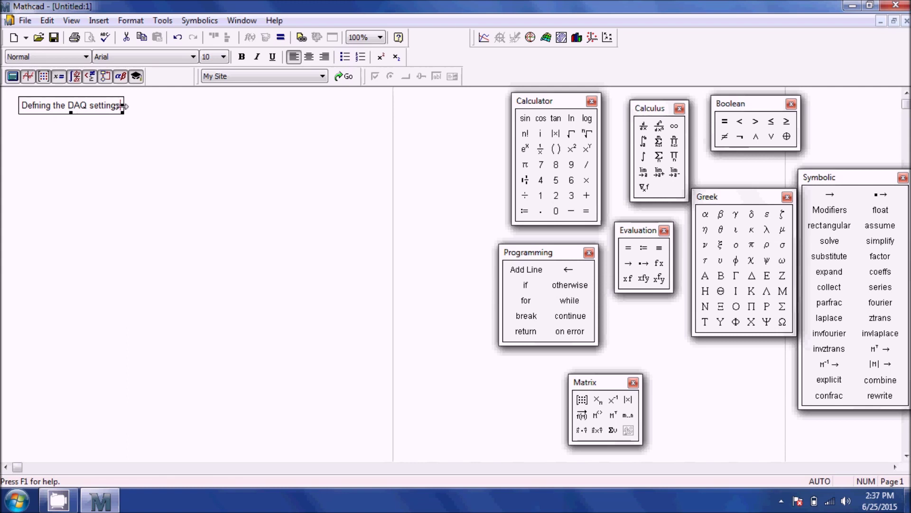
pyautogui.click(131, 145)
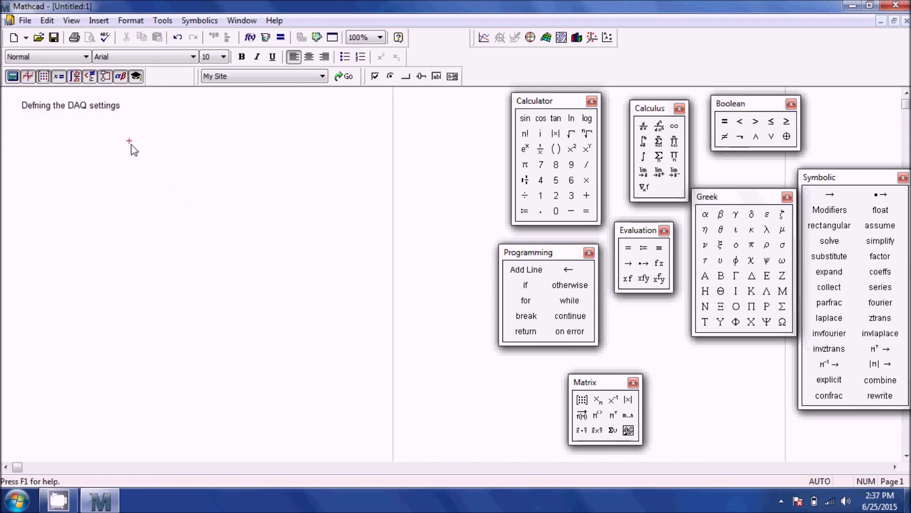
# Step: Define V with the literal subscript "ex" as 5 below the DAQ settings text
pyautogui.click(28, 136)
pyautogui.write('V')
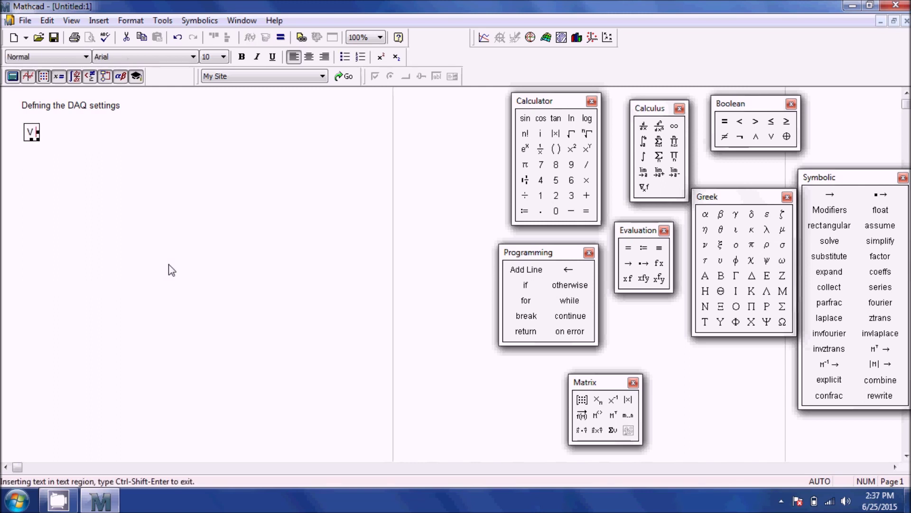
pyautogui.hotkey('ctrl', 'z')
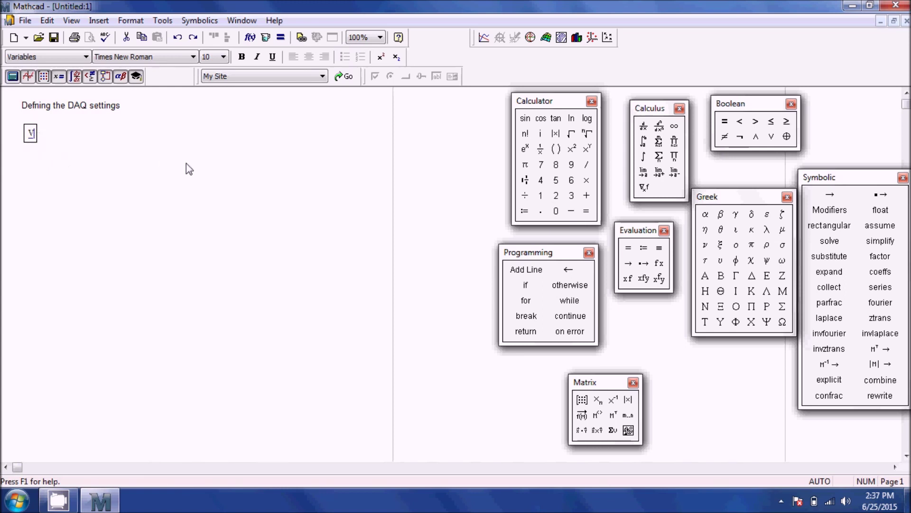
pyautogui.write('.ex')
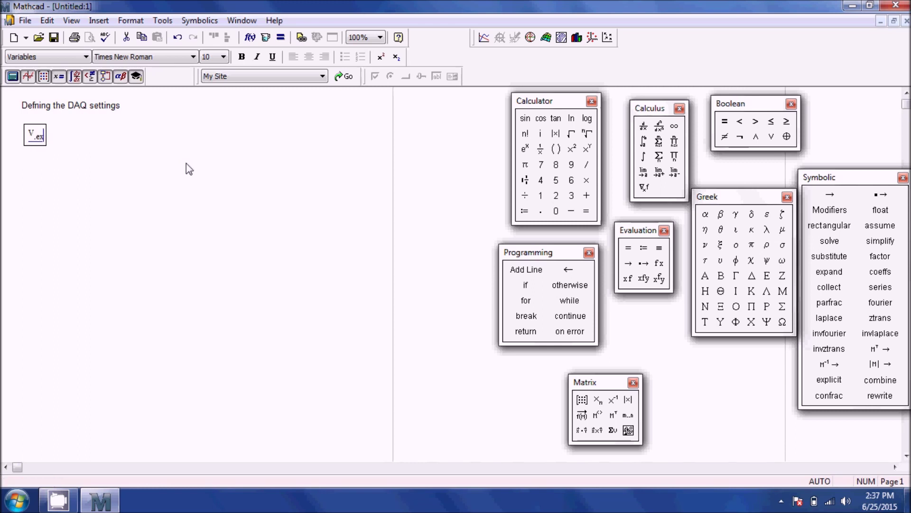
pyautogui.click(189, 162)
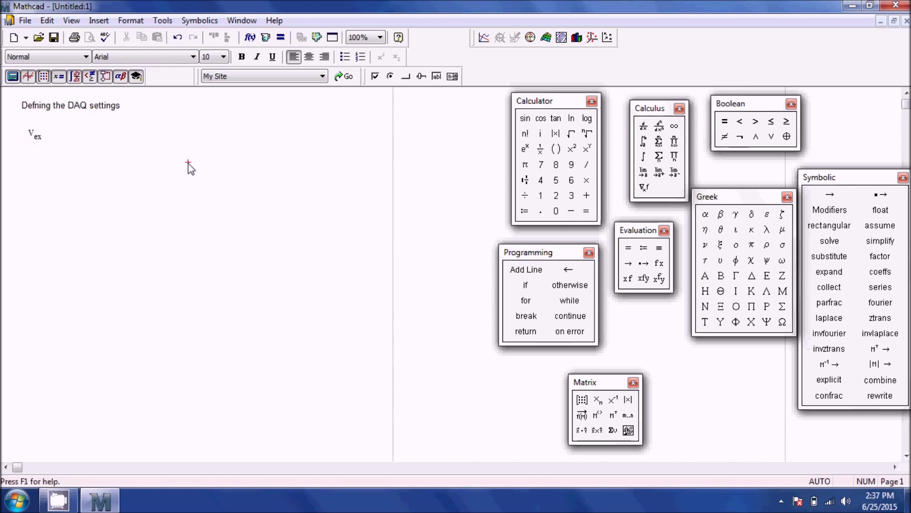
pyautogui.click(35, 135)
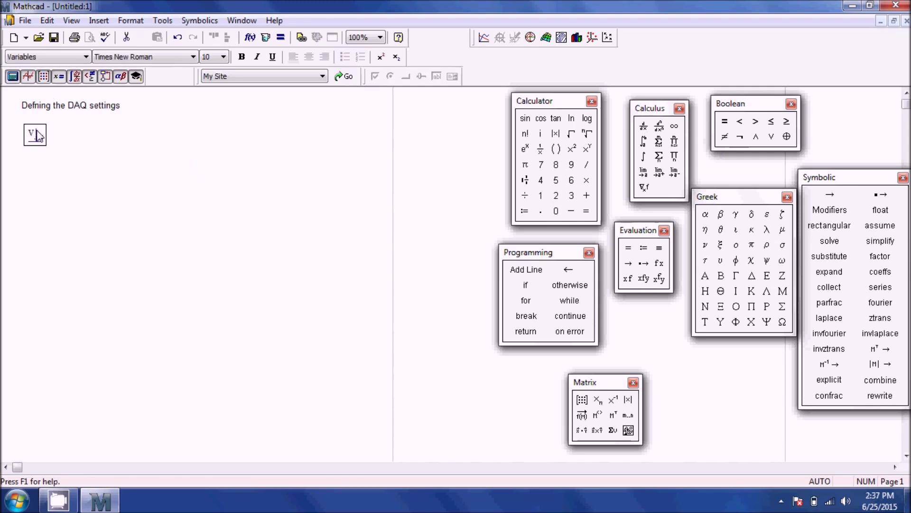
pyautogui.scroll(-3, 67, 145)
pyautogui.scroll(3, 66, 145)
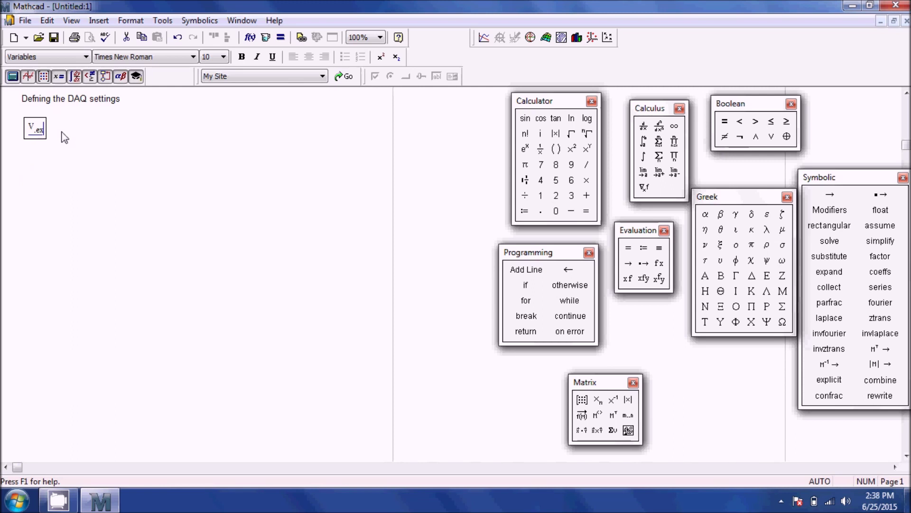
pyautogui.write(':= ')
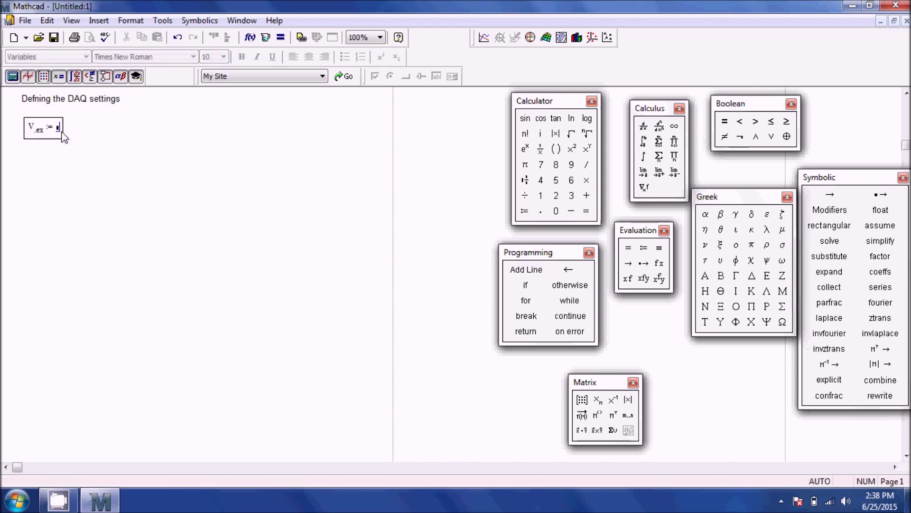
pyautogui.write('5')
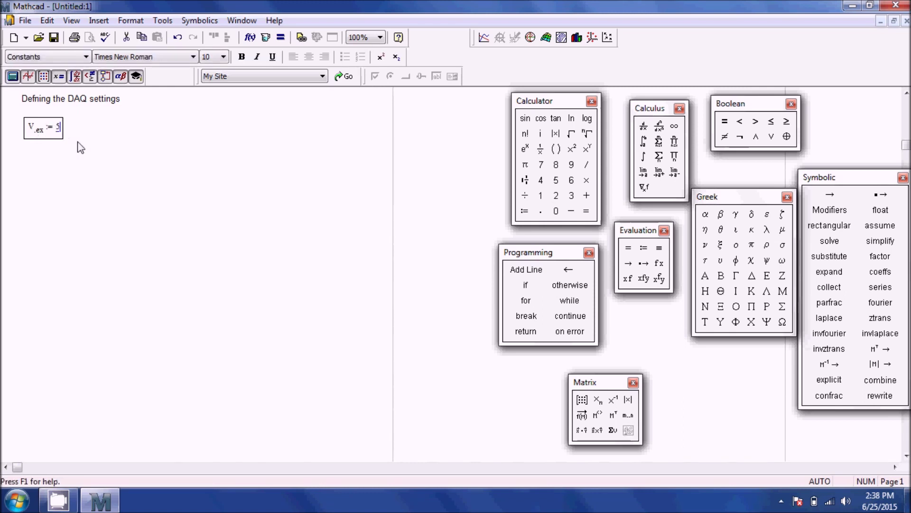
# Step: Define the variable Bit as 24 beside the excitation voltage definition
pyautogui.click(75, 130)
pyautogui.write('Bit ')
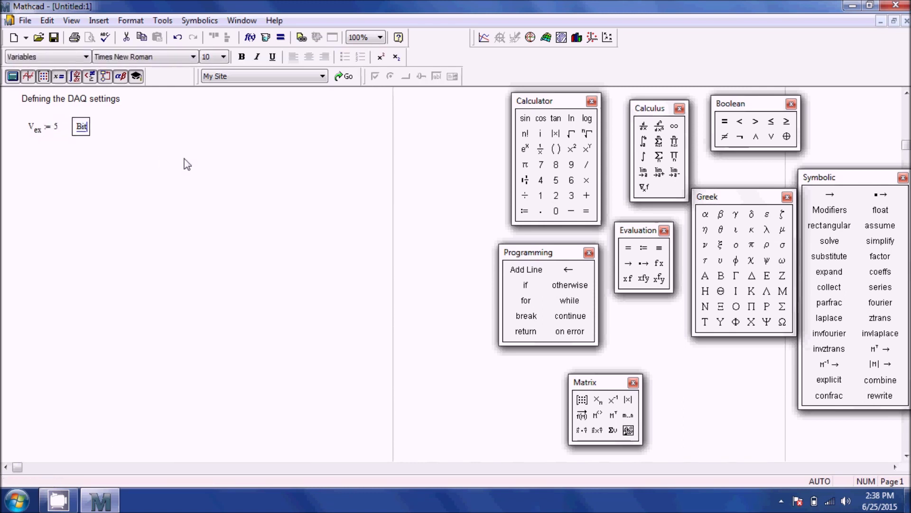
pyautogui.write(':= 24')
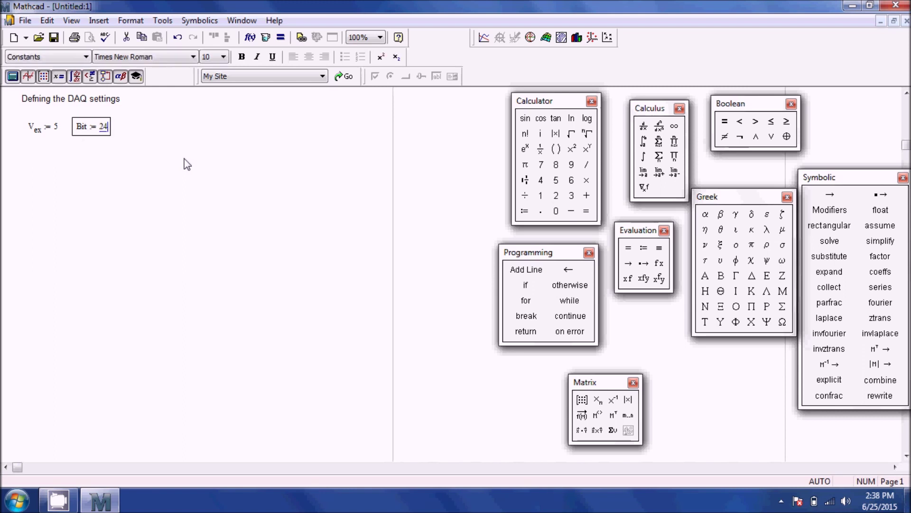
# Step: Define V with the literal subscript "i" as 1.6·10^-3 to the right of the Bit definition
pyautogui.click(134, 128)
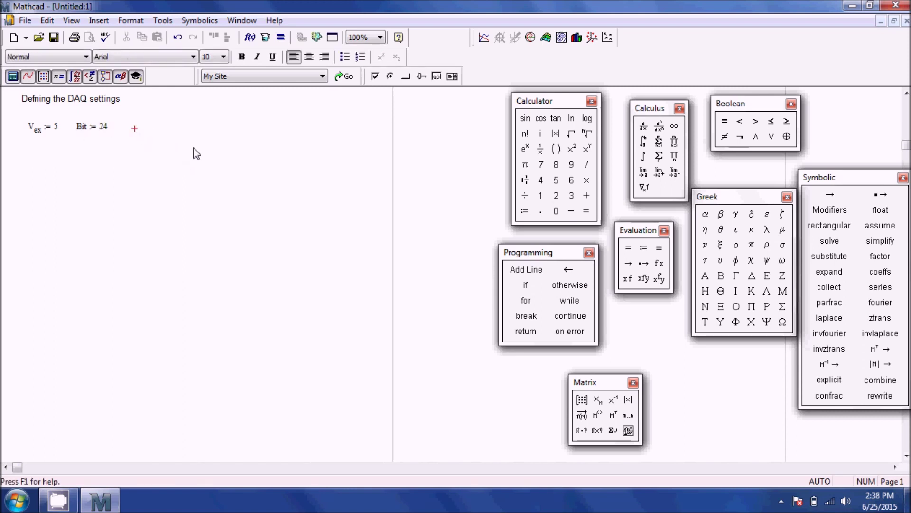
pyautogui.write('V.i:1.6')
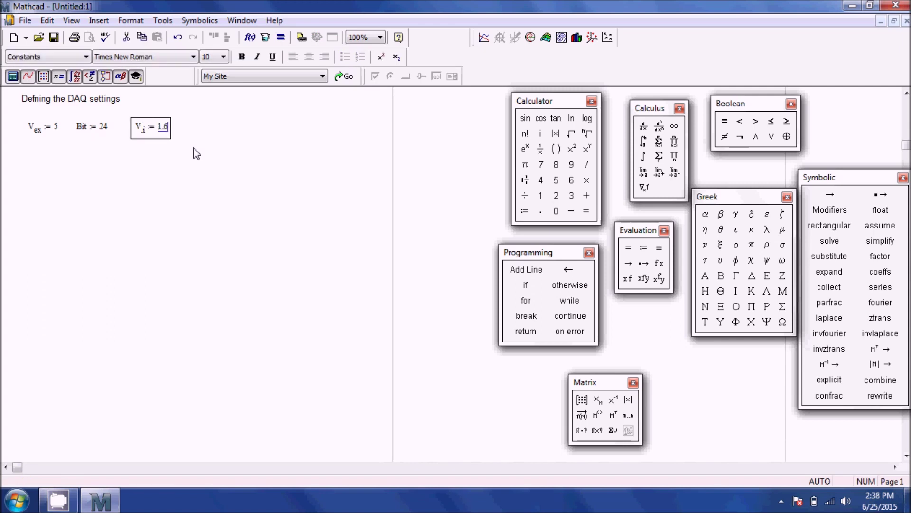
pyautogui.write('*10')
pyautogui.write('^-3')
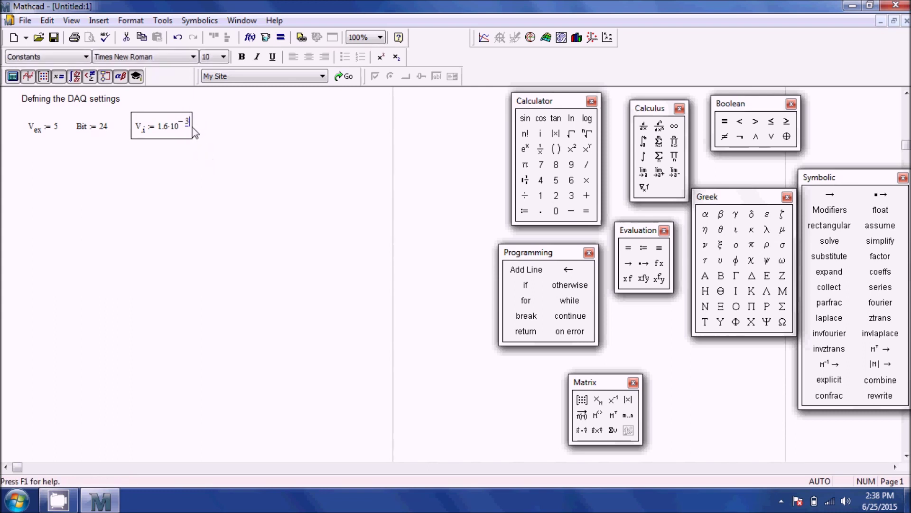
pyautogui.press('space')
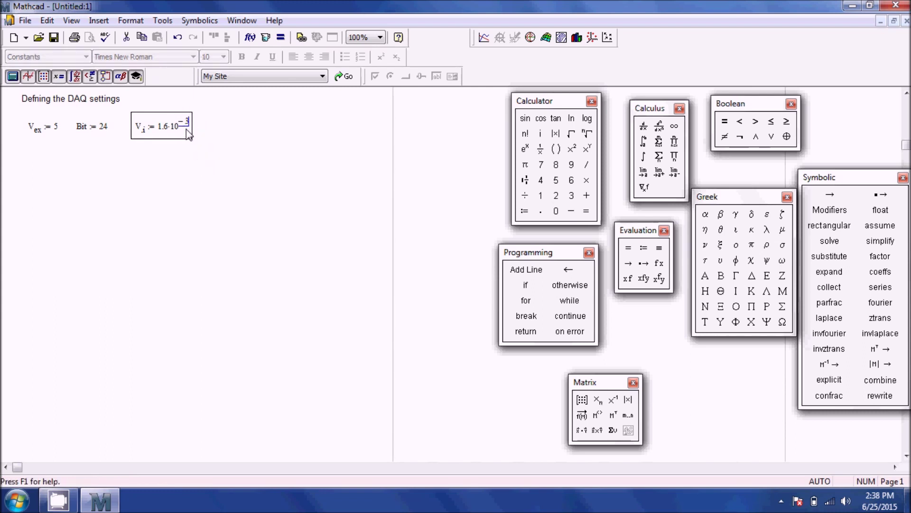
pyautogui.press('space')
pyautogui.press('space')
# Step: Define Range on the same row as V.ex·25 minus negative V.ex·25, using the literal subscript "ex"
pyautogui.click(205, 129)
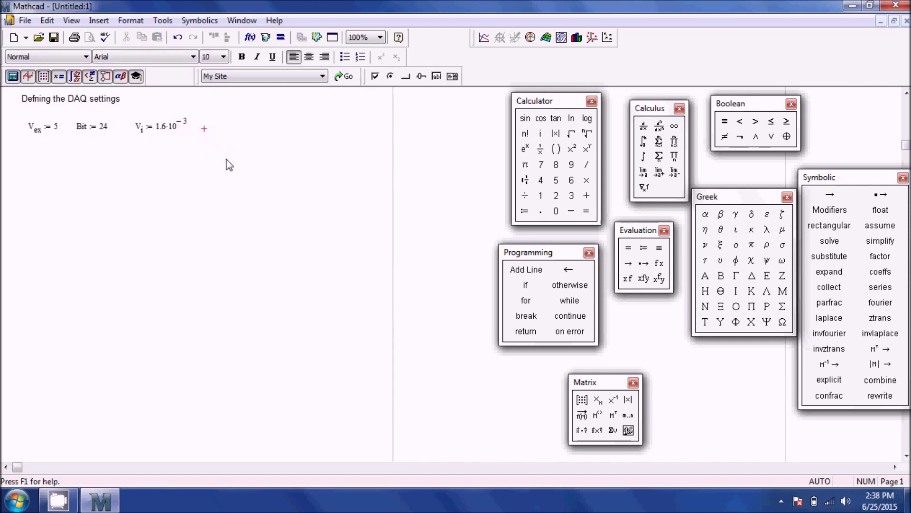
pyautogui.write('Range')
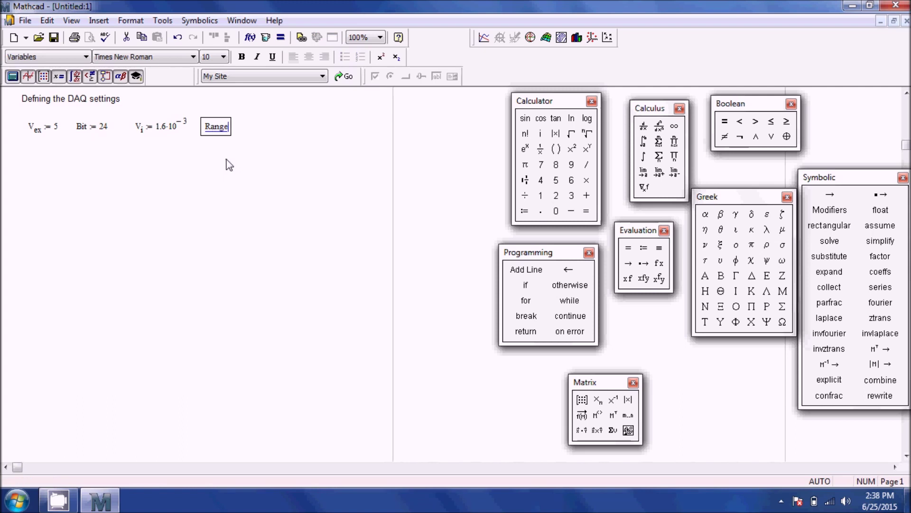
pyautogui.write(':')
pyautogui.write('V.ex·')
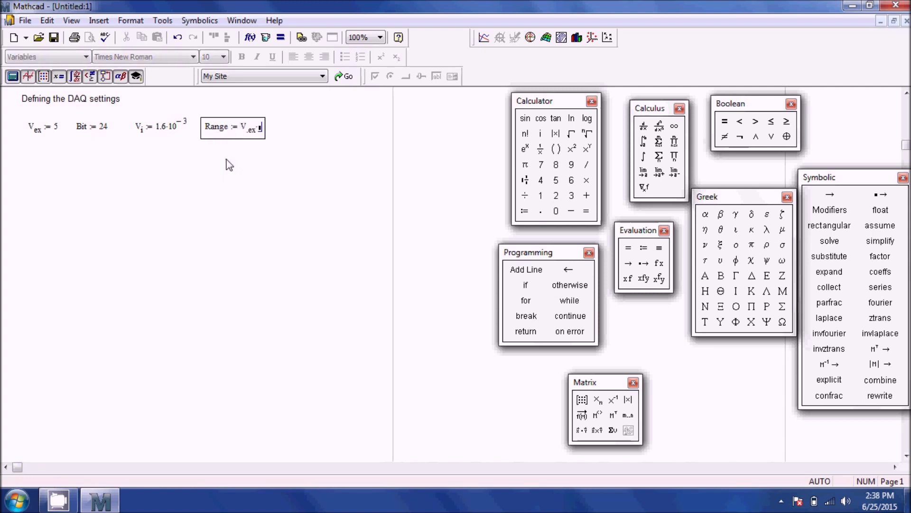
pyautogui.write('*25-')
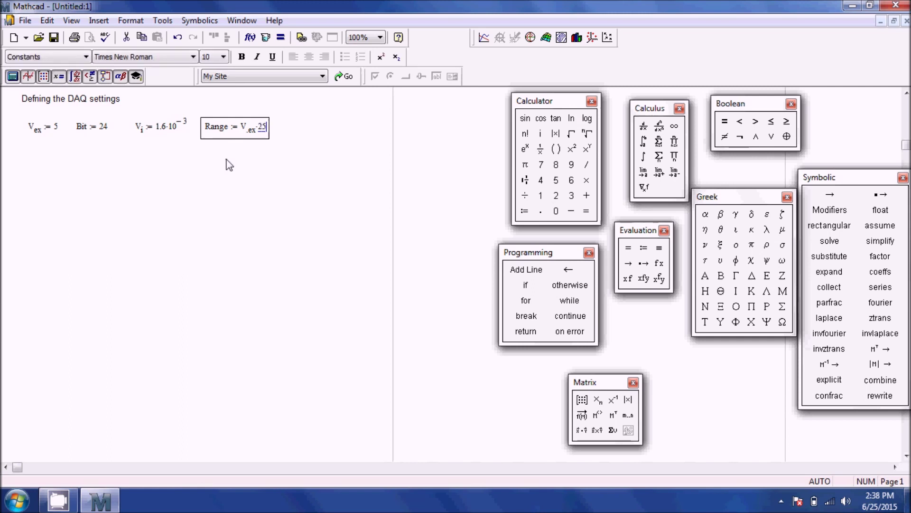
pyautogui.write('-')
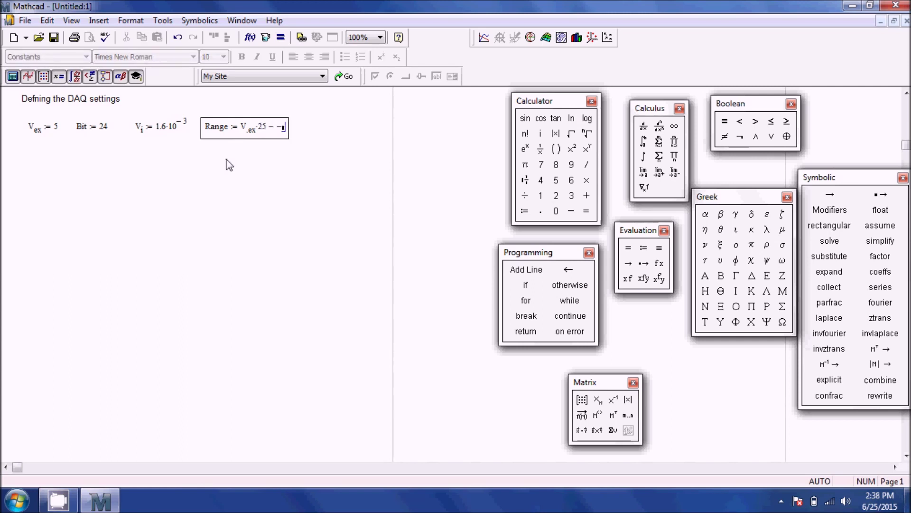
pyautogui.write('V')
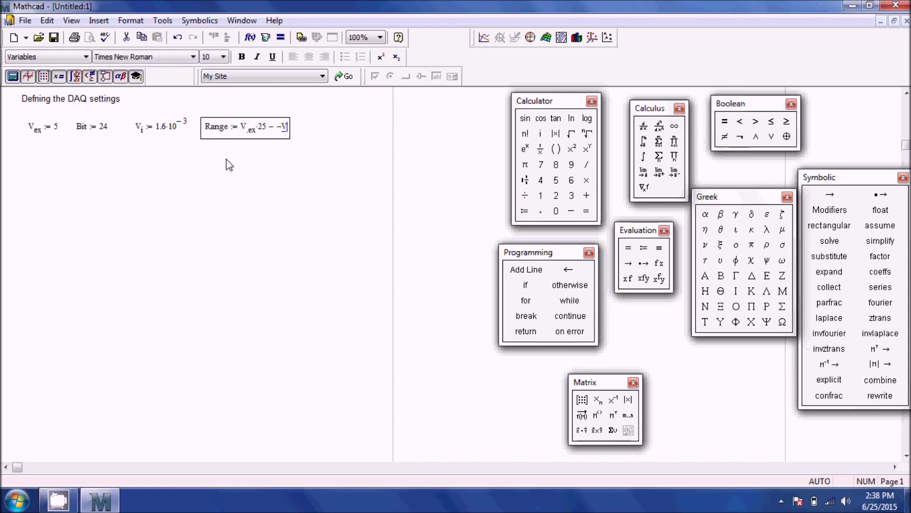
pyautogui.write('.ex*25')
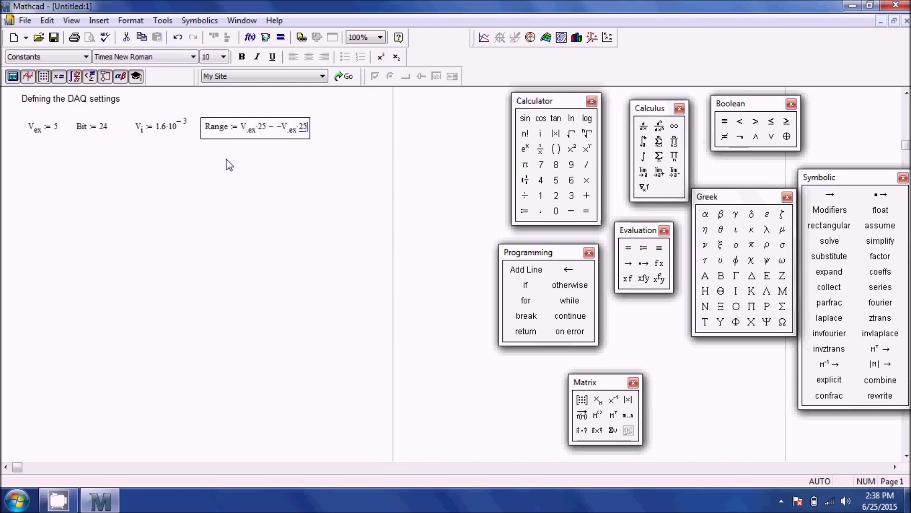
# Step: Multiply the whole Range expression by 10^-3 and evaluate it inline
pyautogui.press('space')
pyautogui.press('space')
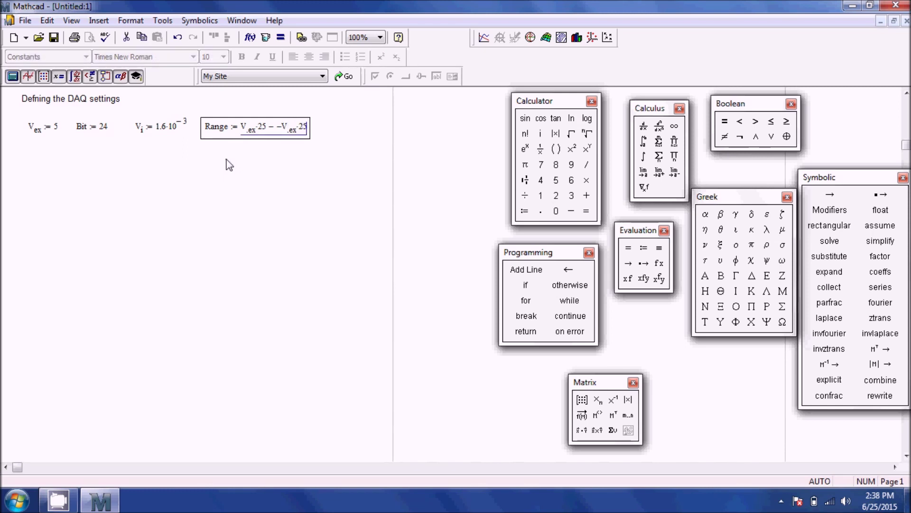
pyautogui.press('space')
pyautogui.click(302, 129)
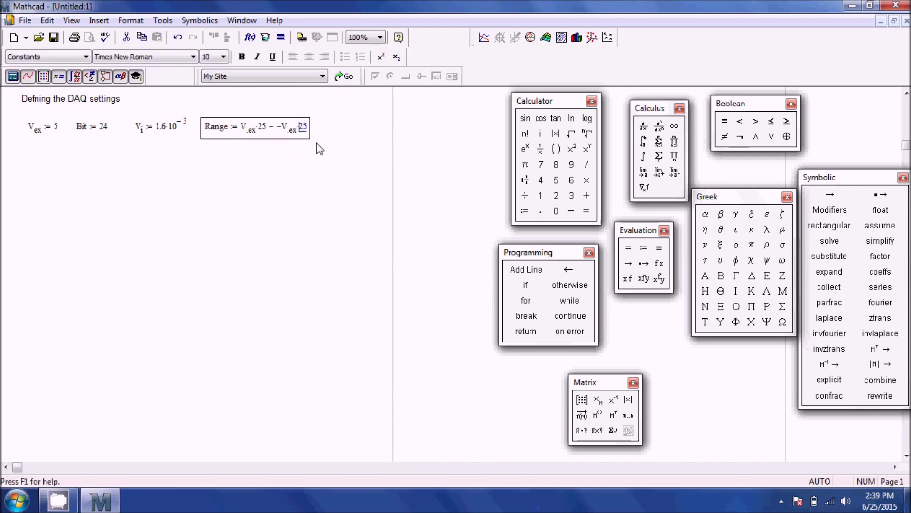
pyautogui.press('space')
pyautogui.press('space')
pyautogui.press('space')
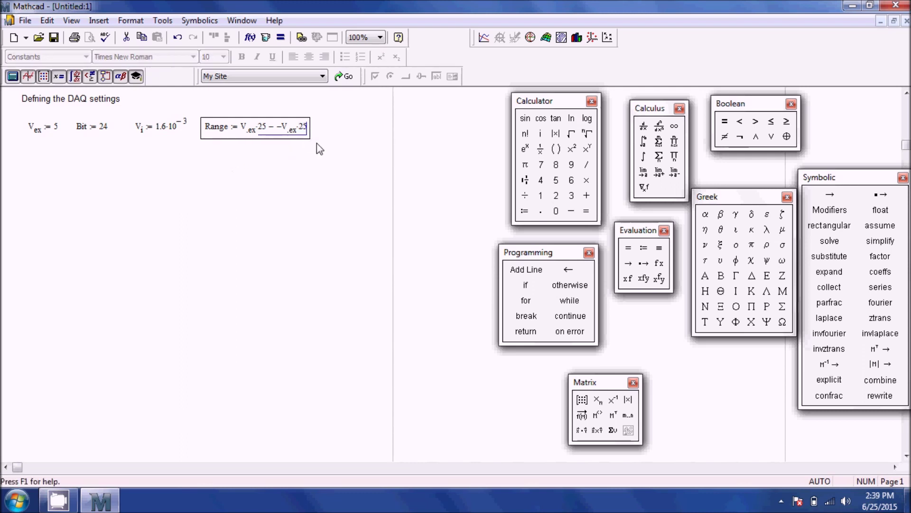
pyautogui.write('*')
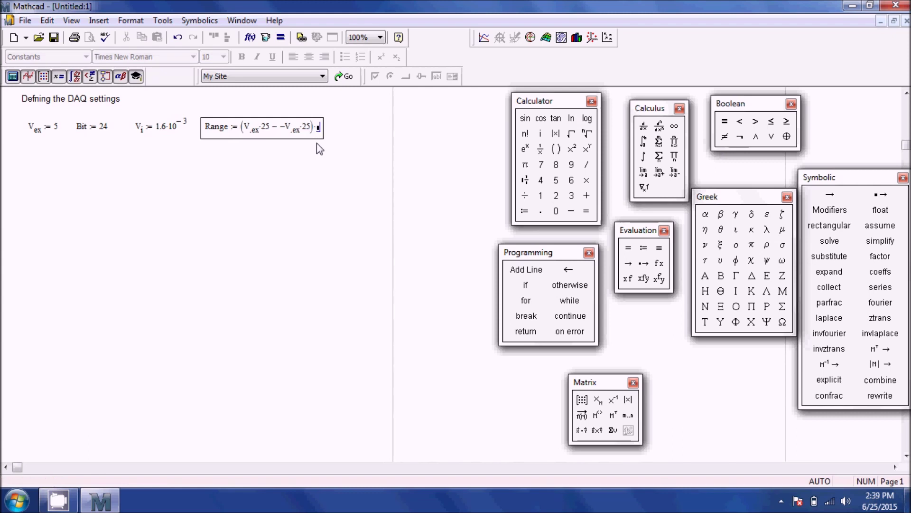
pyautogui.write('10^-3')
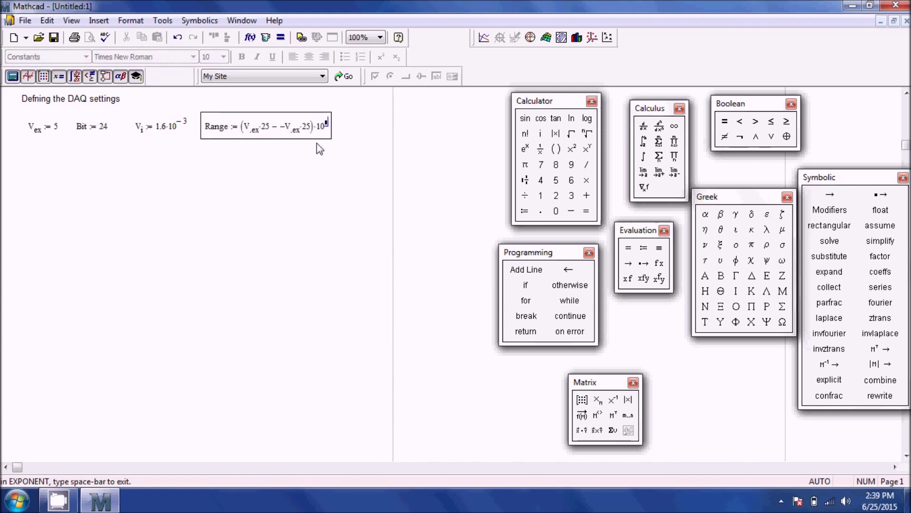
pyautogui.press('space')
pyautogui.press('space')
pyautogui.press('space')
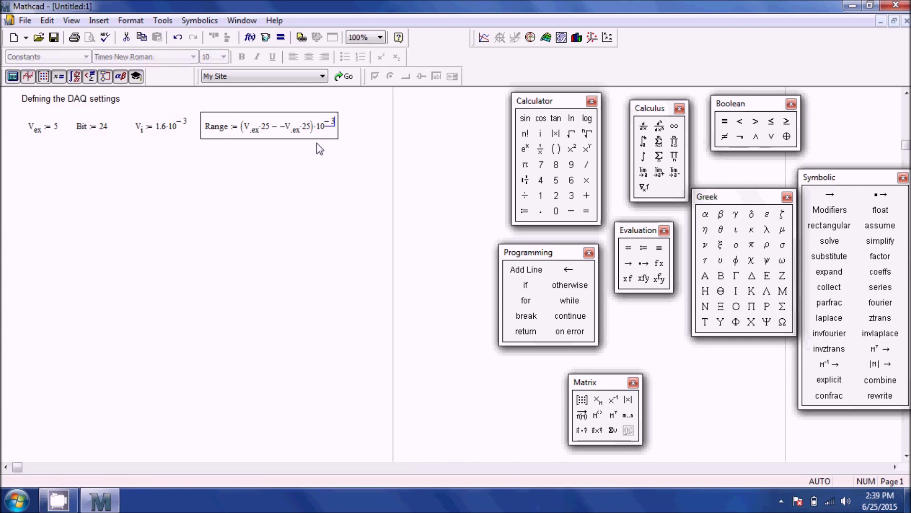
pyautogui.write('= 0.25')
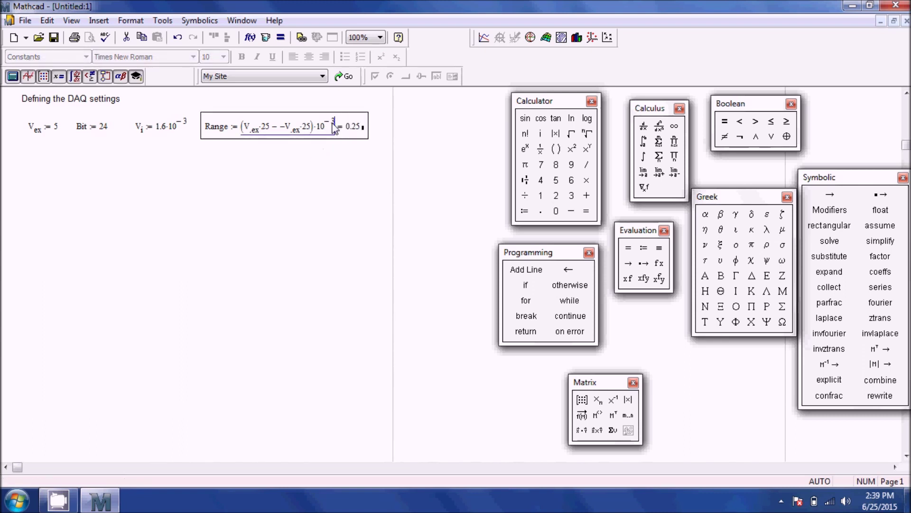
pyautogui.click(311, 172)
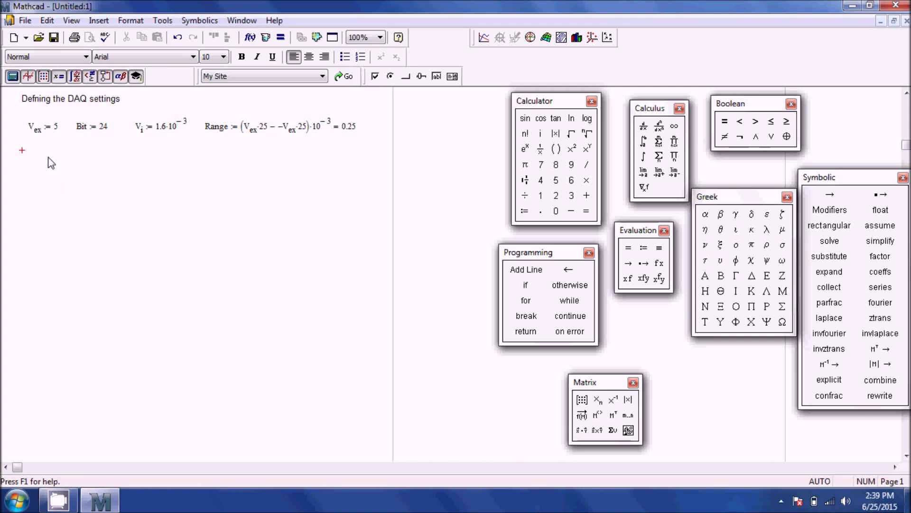
# Step: Insert a text-format file input for "lab 4 data.txt" from the Desktop below the settings and assign it to the variable data
pyautogui.click(99, 21)
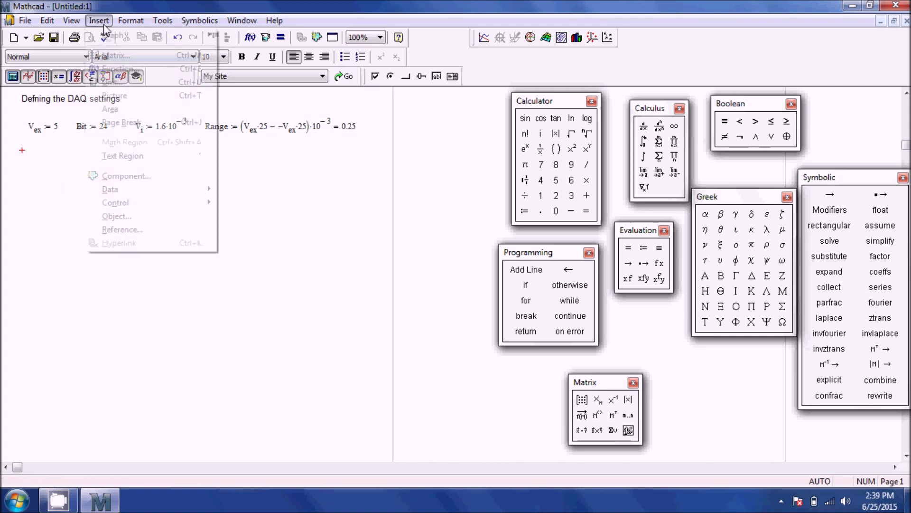
pyautogui.moveTo(116, 187)
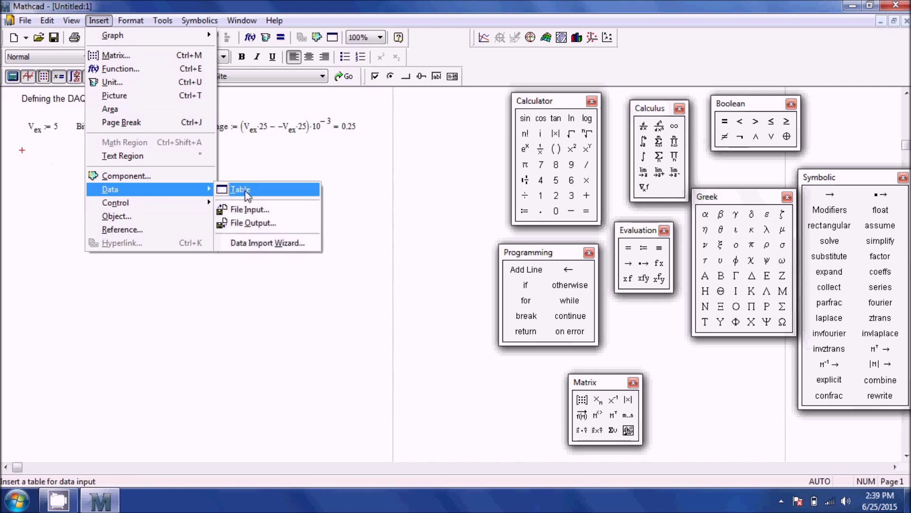
pyautogui.click(261, 214)
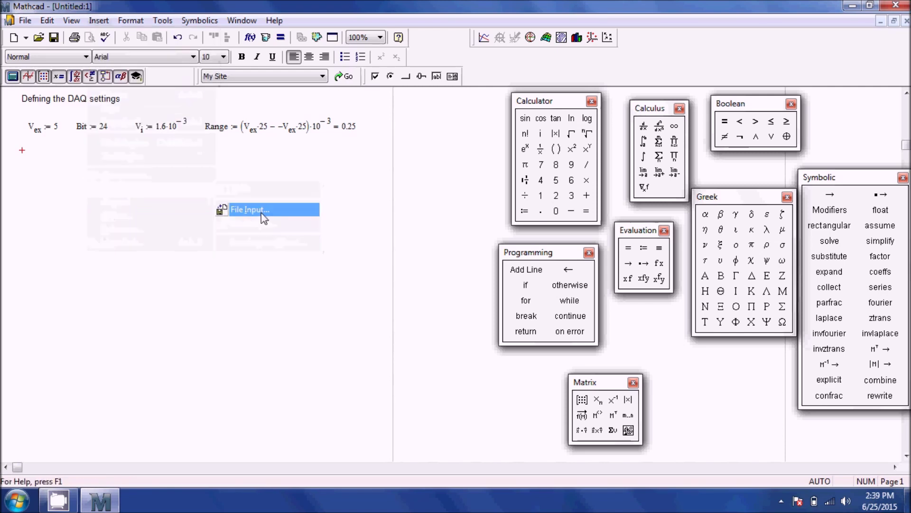
pyautogui.click(553, 265)
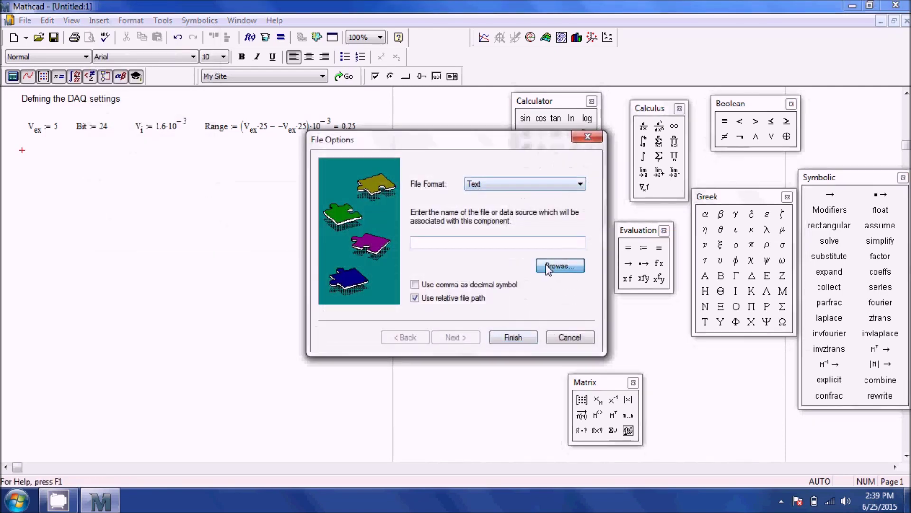
pyautogui.click(304, 206)
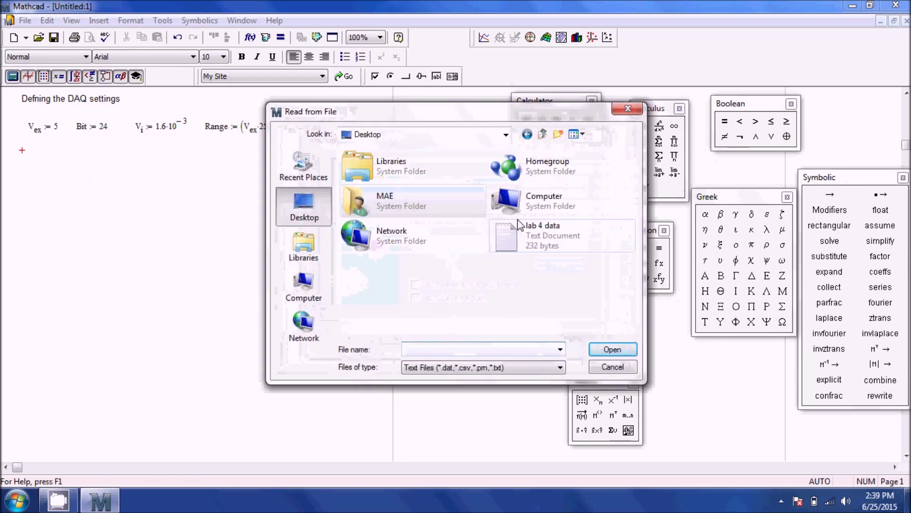
pyautogui.click(532, 235)
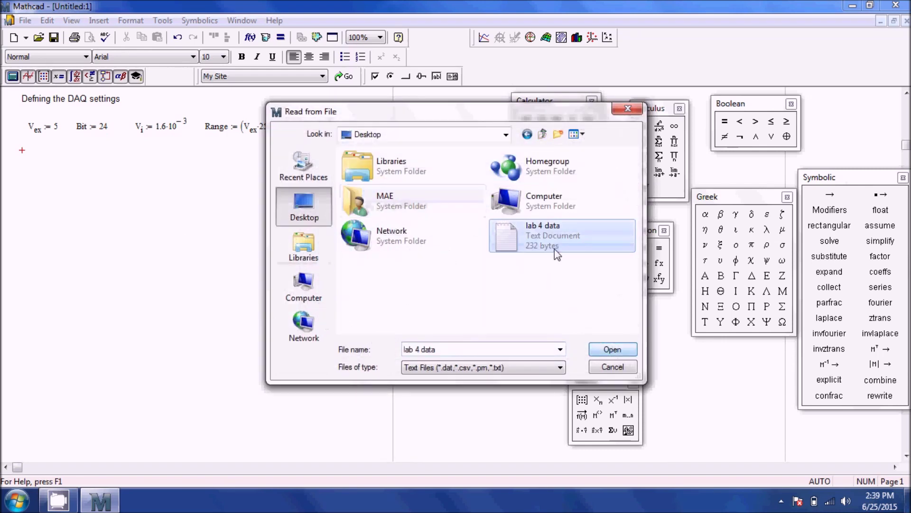
pyautogui.click(606, 348)
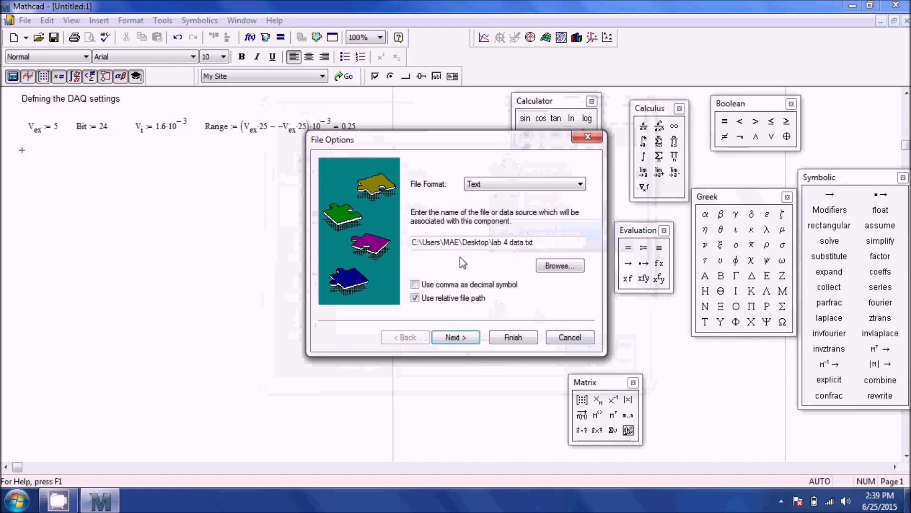
pyautogui.press('Return')
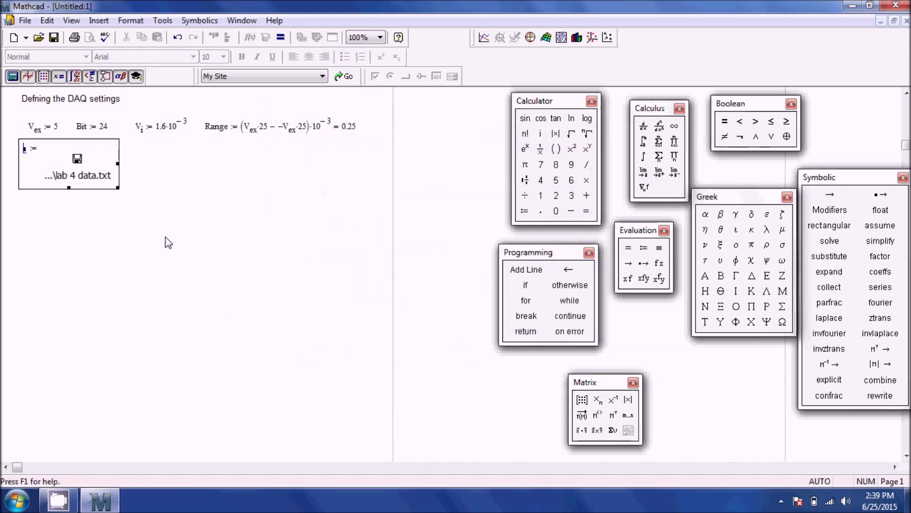
pyautogui.write('dat')
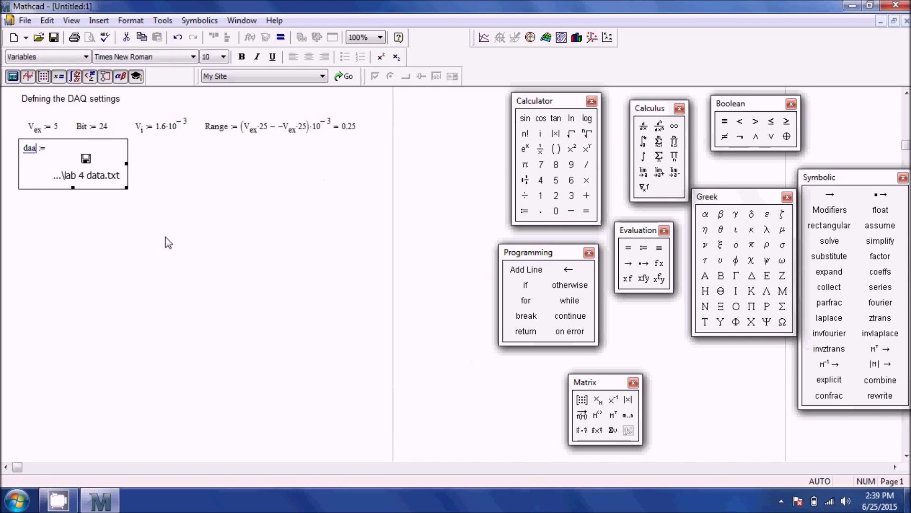
pyautogui.write('a')
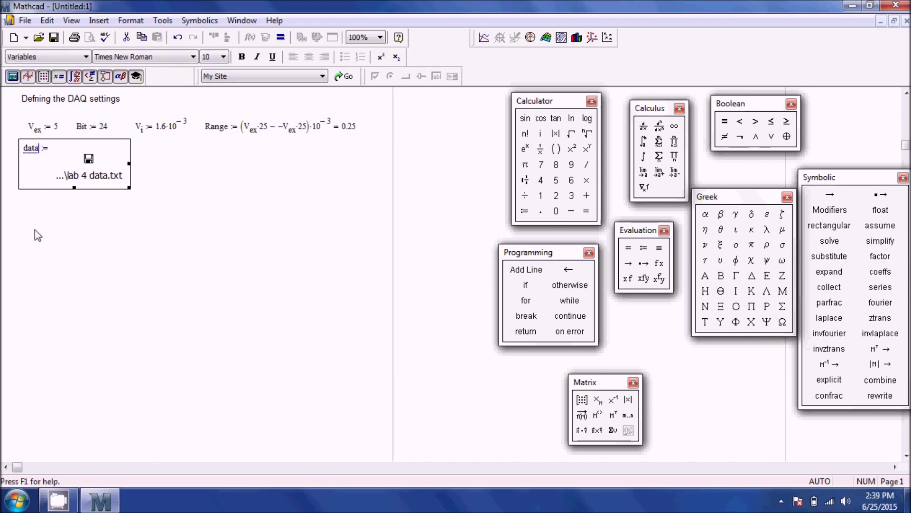
# Step: Evaluate data below the file input and move the resulting matrix down clear of it
pyautogui.click(27, 274)
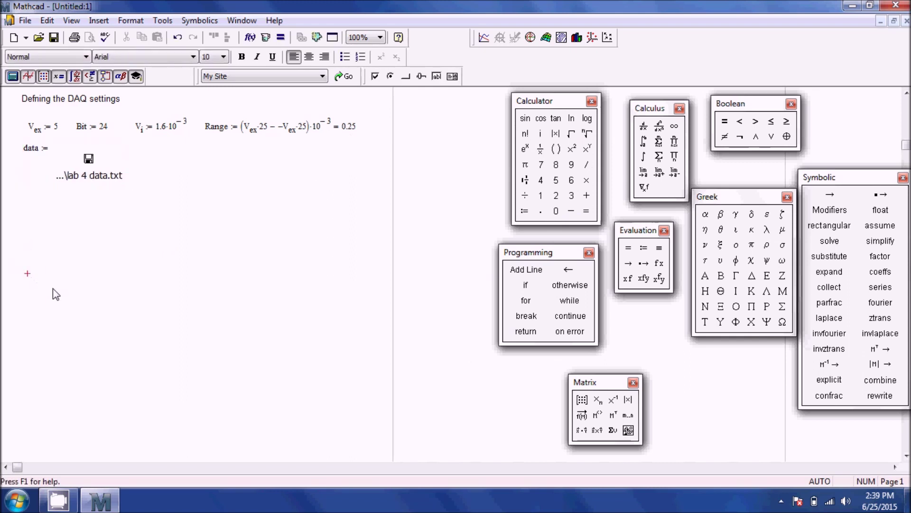
pyautogui.write('data ')
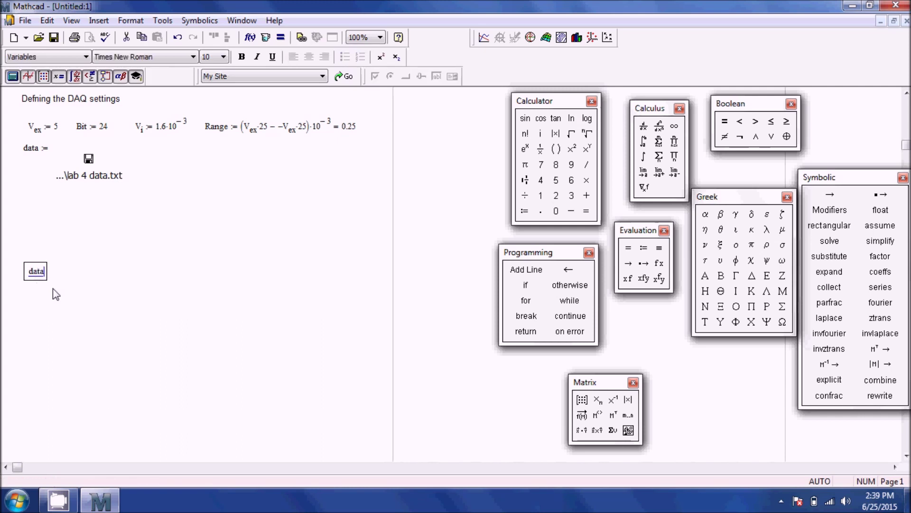
pyautogui.write('=')
pyautogui.moveTo(26, 235); pyautogui.dragTo(30, 266)
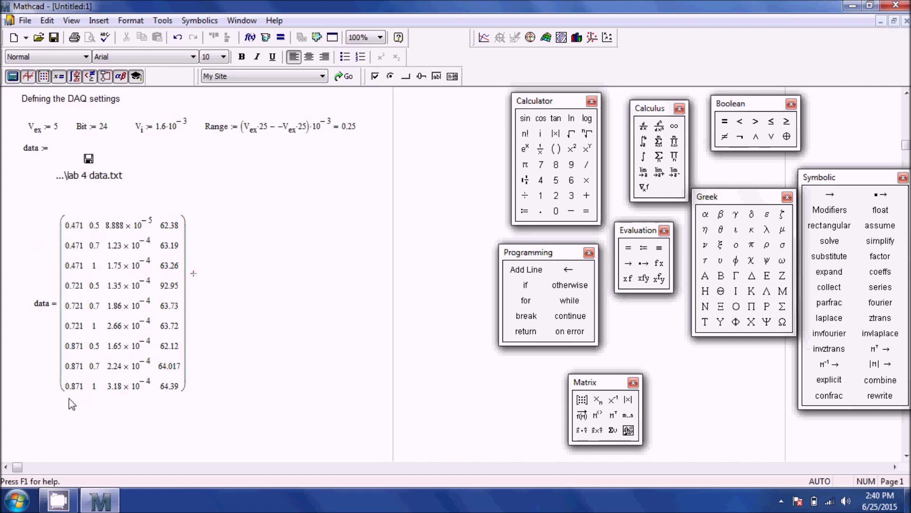
# Step: Replace the file input and the data matrix with a READPRN definition of data that reads "Lab 4 data.txt"
pyautogui.click(16, 219)
pyautogui.moveTo(13, 153); pyautogui.dragTo(71, 237)
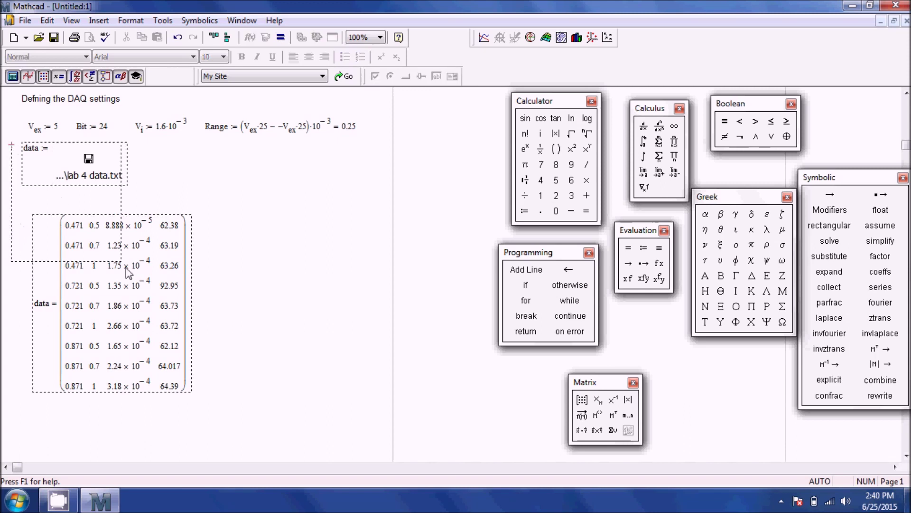
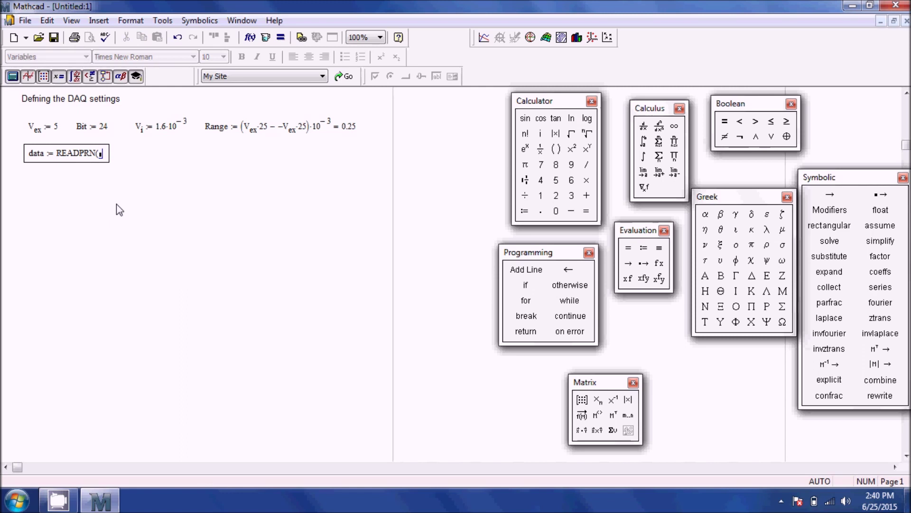
pyautogui.write('Lab 4 data.txt")')
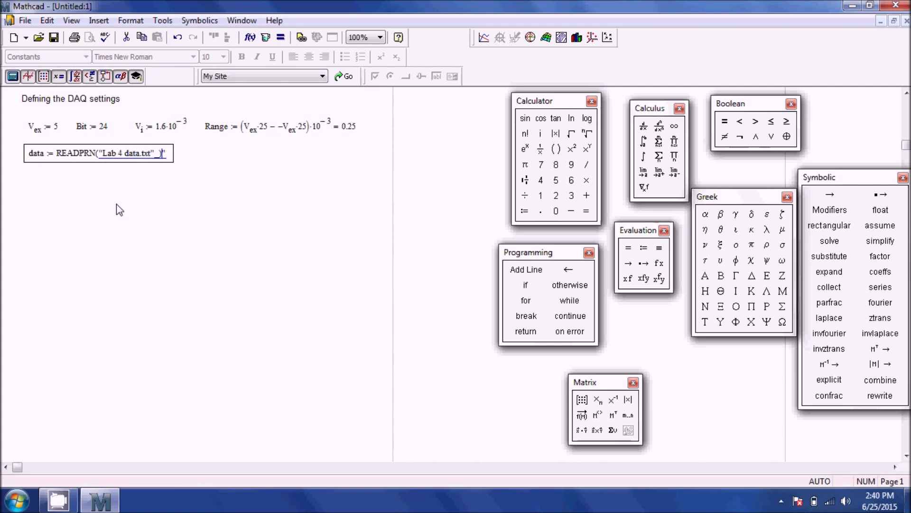
pyautogui.press('BackSpace')
pyautogui.press('BackSpace')
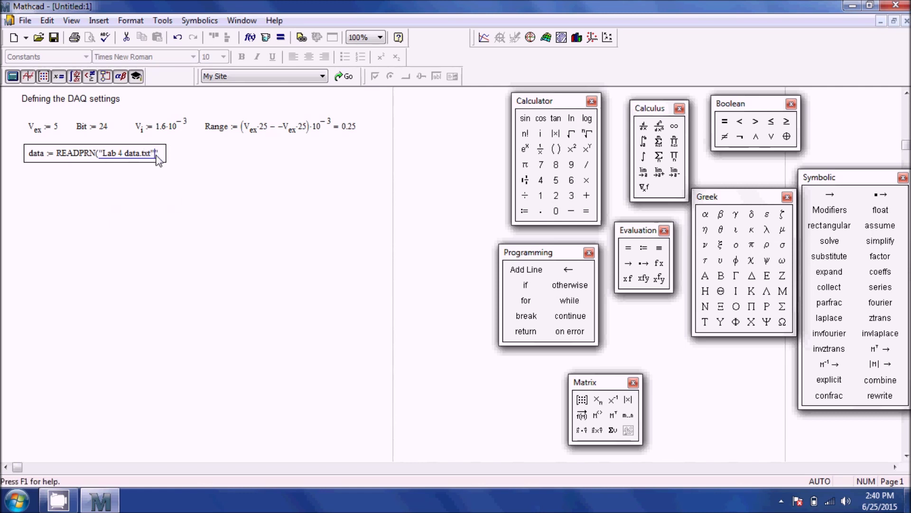
pyautogui.press('BackSpace')
pyautogui.scroll(-1, 246, 182)
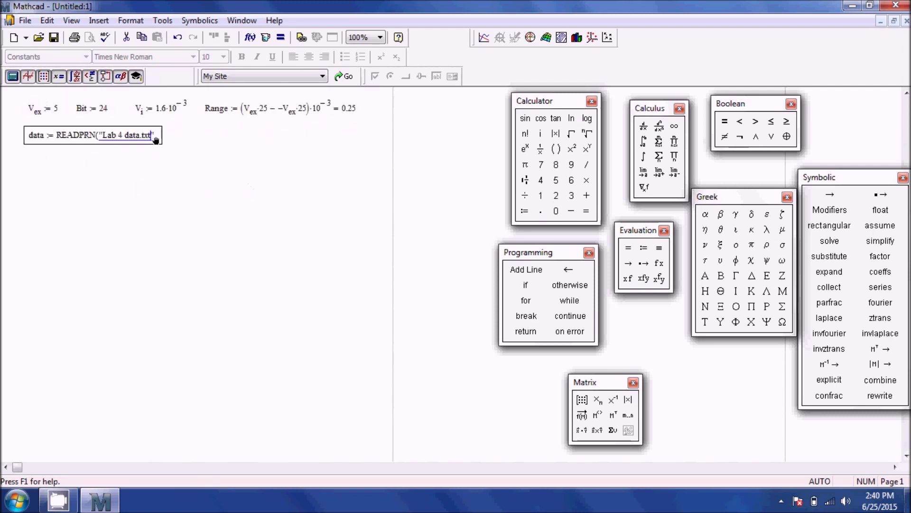
# Step: Add the missing closing parenthesis after the file name in the READPRN expression
pyautogui.press('Return')
pyautogui.click(130, 136)
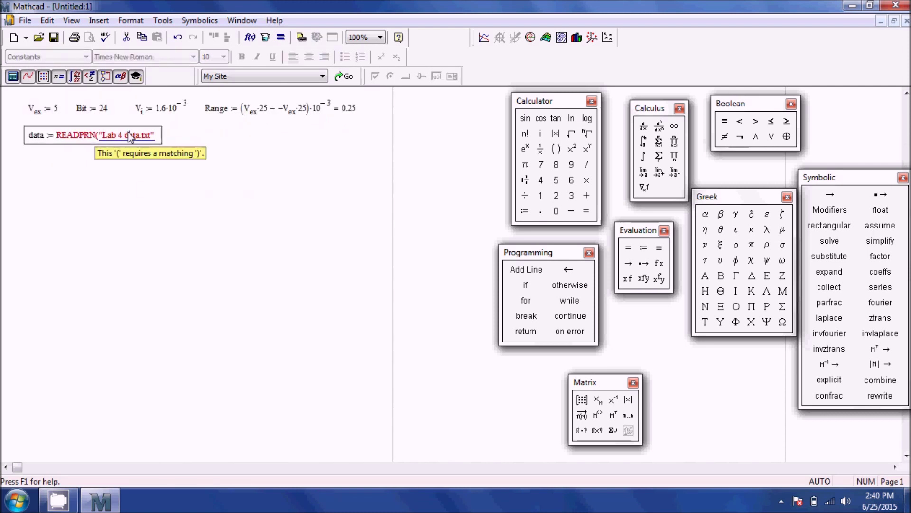
pyautogui.click(154, 136)
pyautogui.write(')')
pyautogui.press('Return')
pyautogui.click(134, 135)
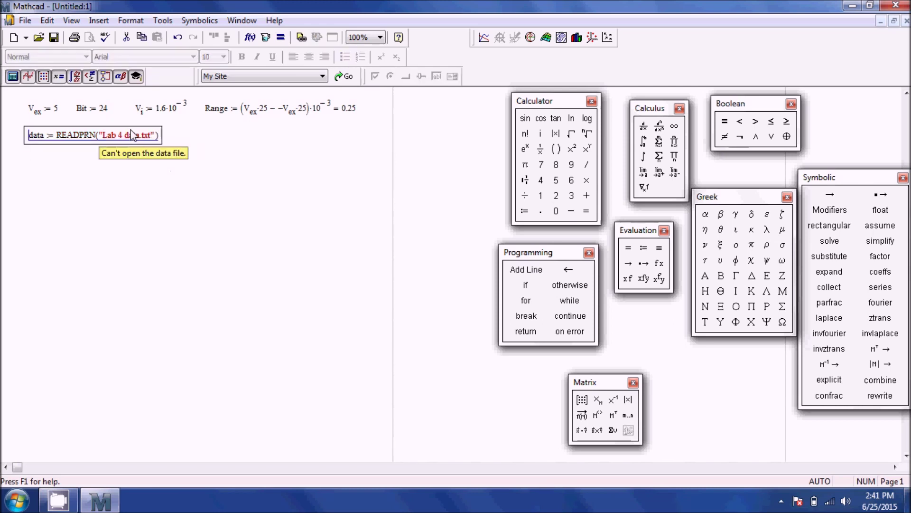
pyautogui.click(198, 222)
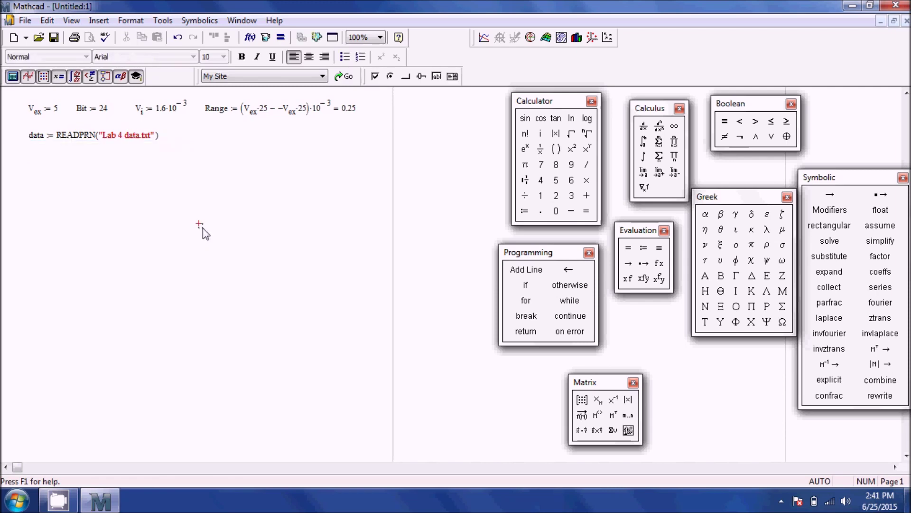
# Step: Save the worksheet to the Desktop under the name "Lab 4 Uncertainty"
pyautogui.click(24, 21)
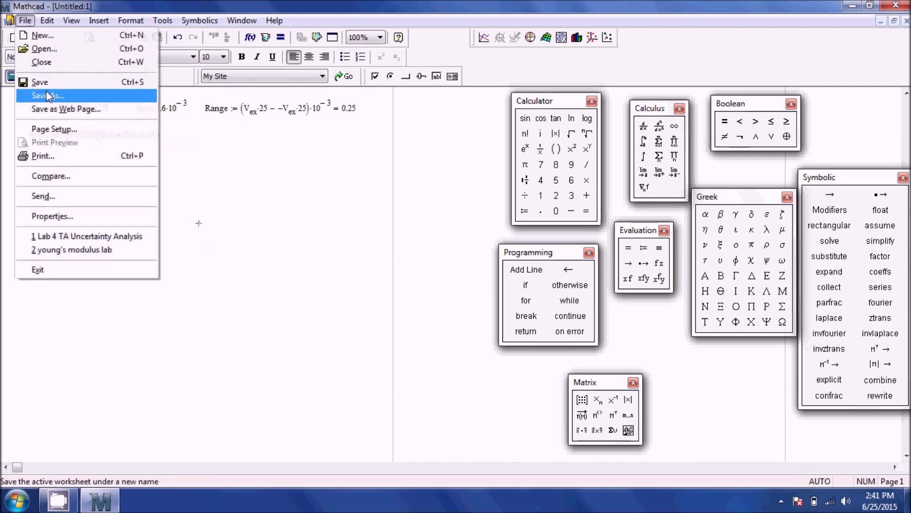
pyautogui.click(46, 95)
pyautogui.click(304, 206)
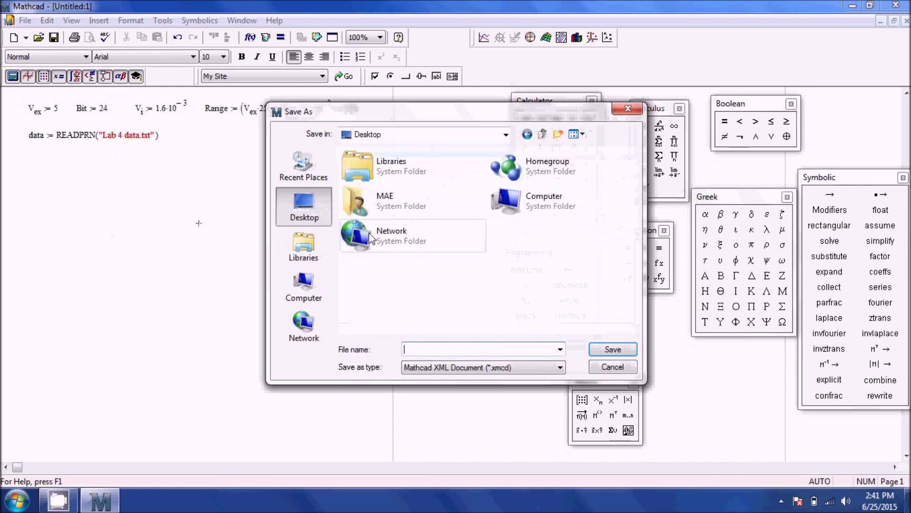
pyautogui.write('L')
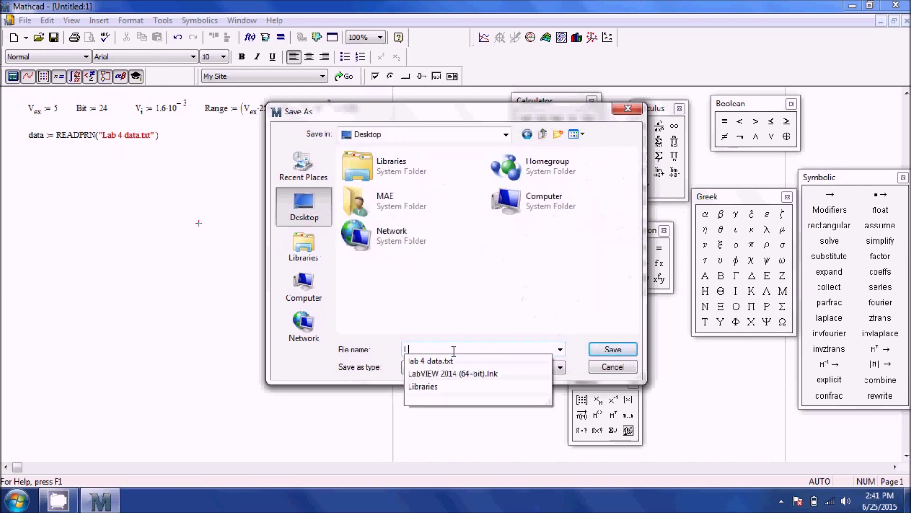
pyautogui.write('ab 4 Uncertainty')
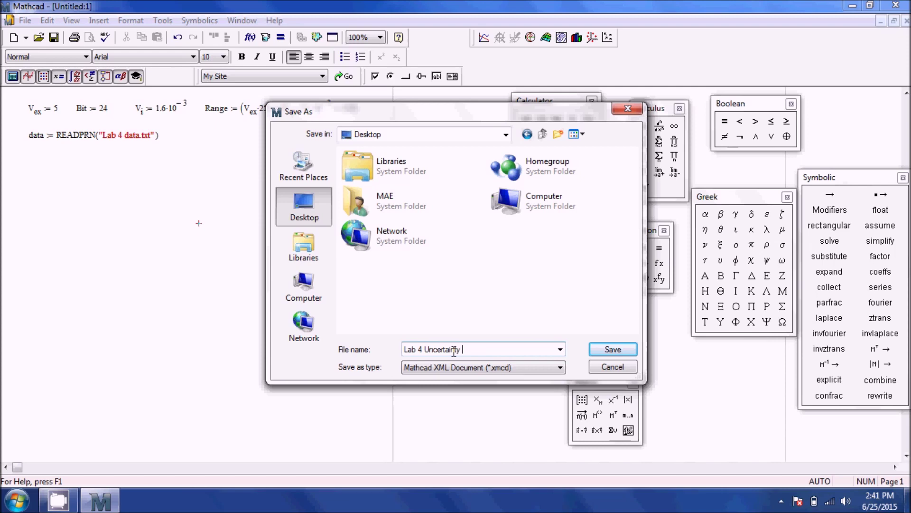
pyautogui.press('Return')
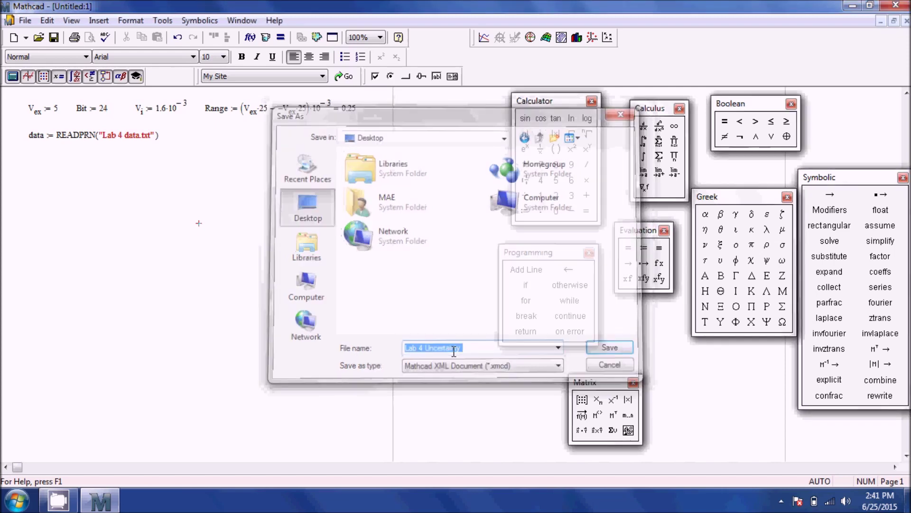
# Step: Insert the folder path C:\USER\MAE\Desktop\ before the file name in the READPRN expression
pyautogui.click(120, 141)
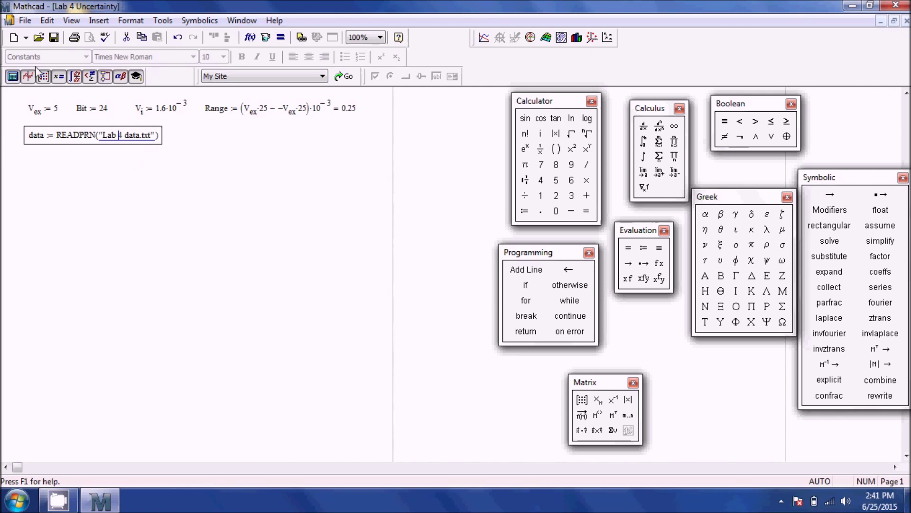
pyautogui.click(101, 135)
pyautogui.write('C"')
pyautogui.press('BackSpace')
pyautogui.write(':\\USER\\')
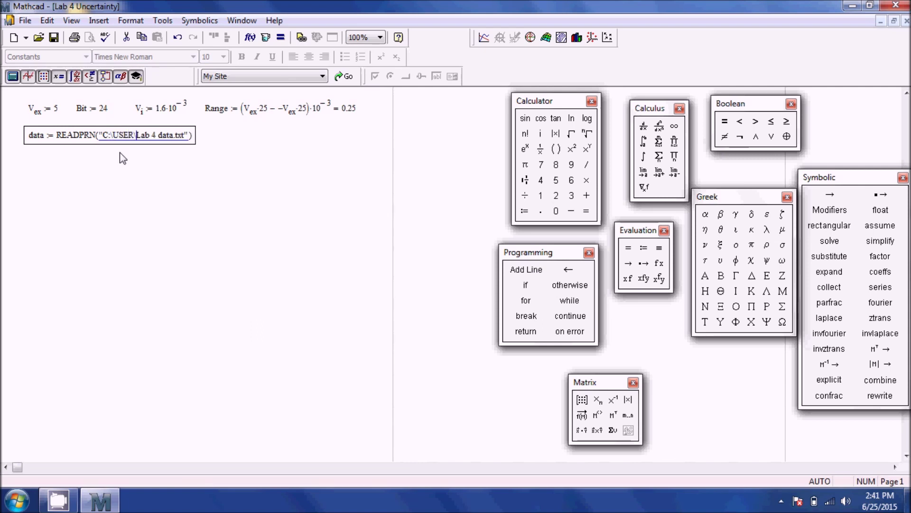
pyautogui.write('MAE\\DE')
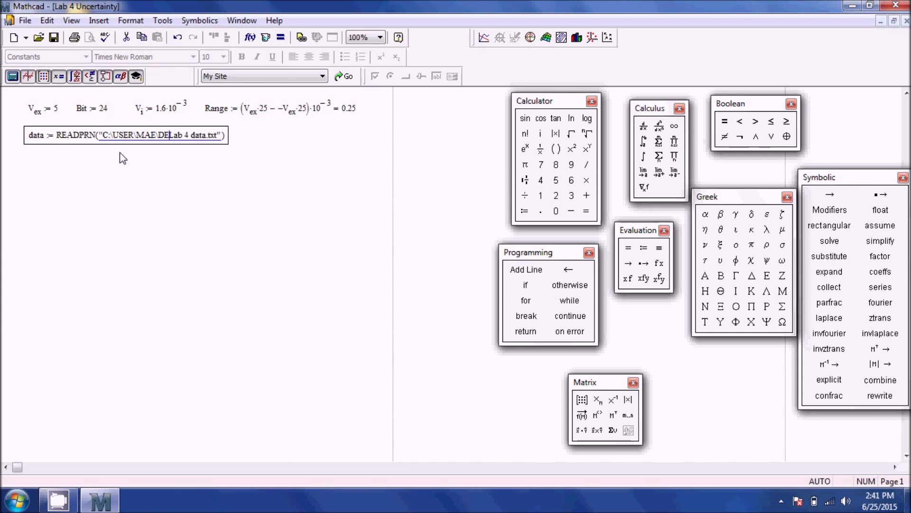
pyautogui.press('BackSpace')
pyautogui.write('esktop\\')
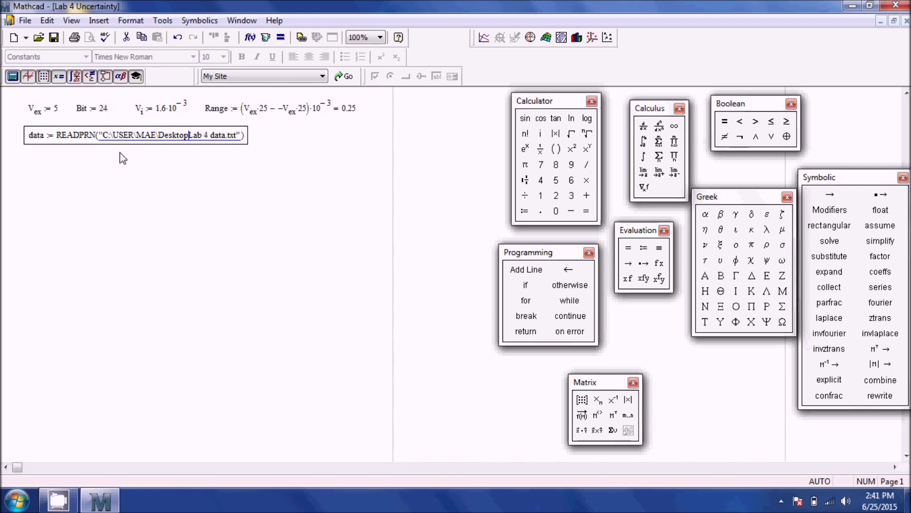
pyautogui.press('Return')
# Step: Switch to Windows Explorer and check the exact name of the user profiles folder on the C: drive
pyautogui.press('super+e')
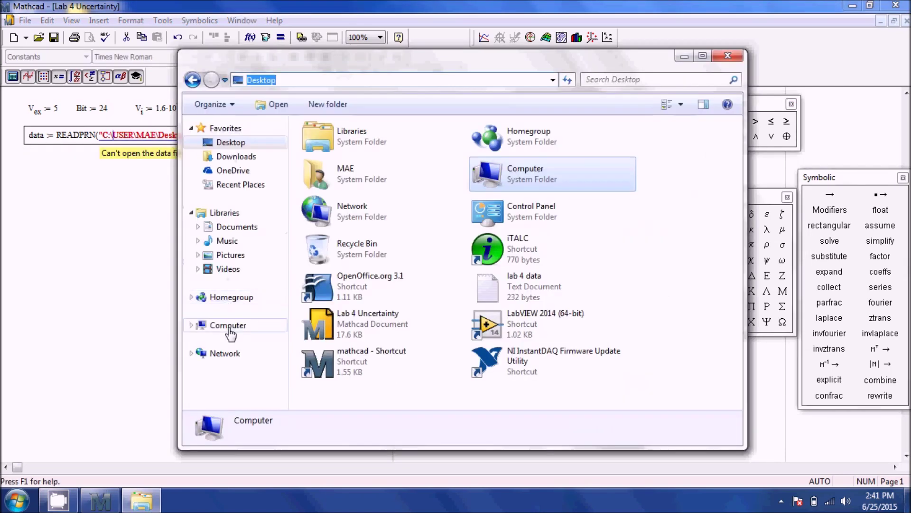
pyautogui.doubleClick(315, 155)
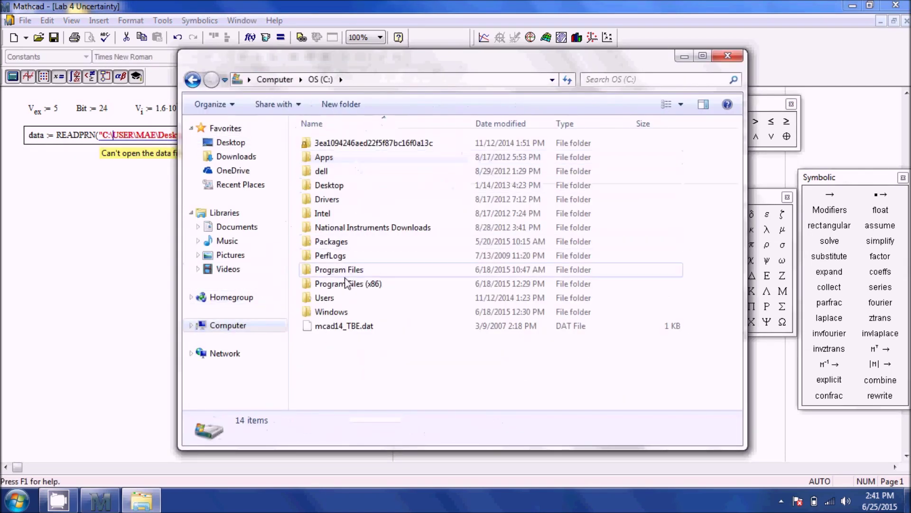
pyautogui.doubleClick(327, 297)
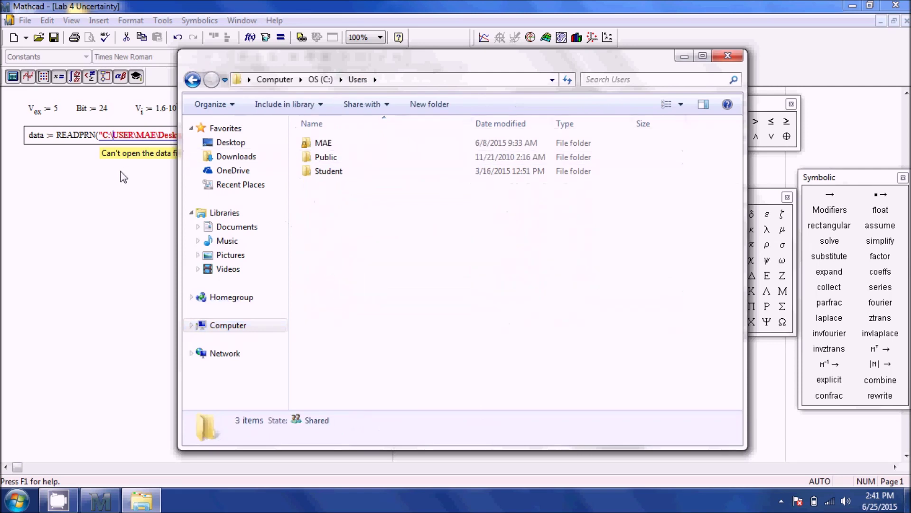
# Step: Return to the Mathcad worksheet and change the USER folder in the READPRN path to Users
pyautogui.click(121, 139)
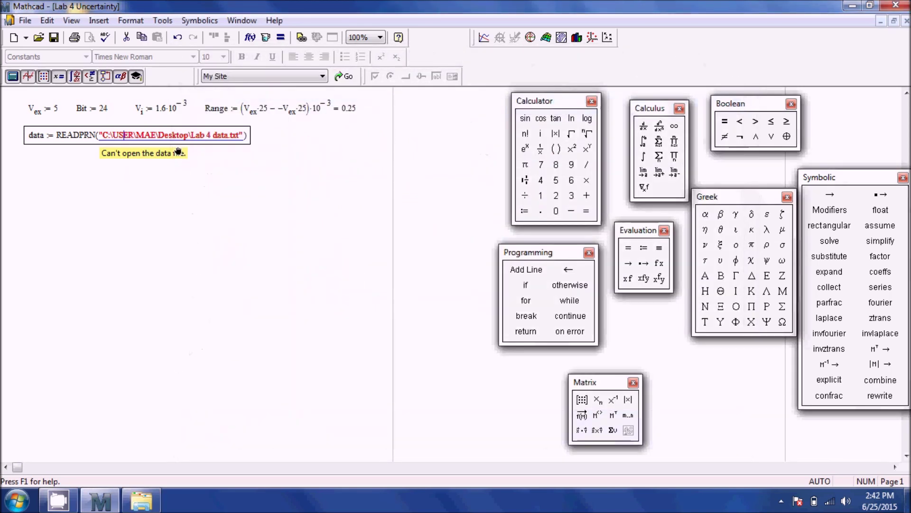
pyautogui.press('Delete')
pyautogui.press('Delete')
pyautogui.press('BackSpace')
pyautogui.write('sers')
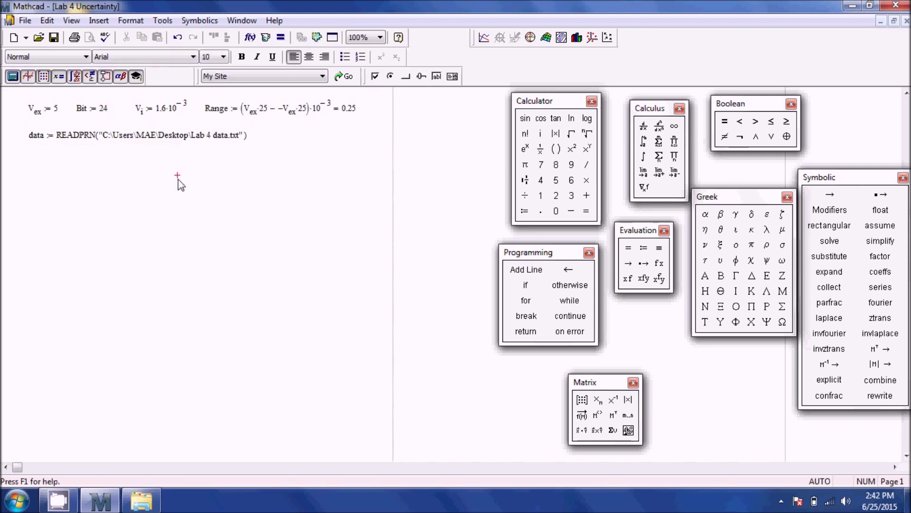
pyautogui.click(197, 135)
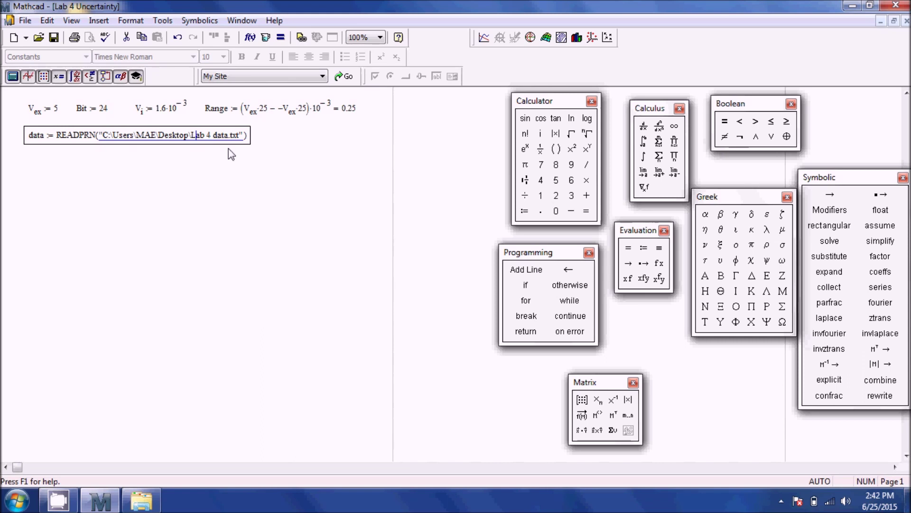
pyautogui.moveTo(106, 139); pyautogui.dragTo(184, 146)
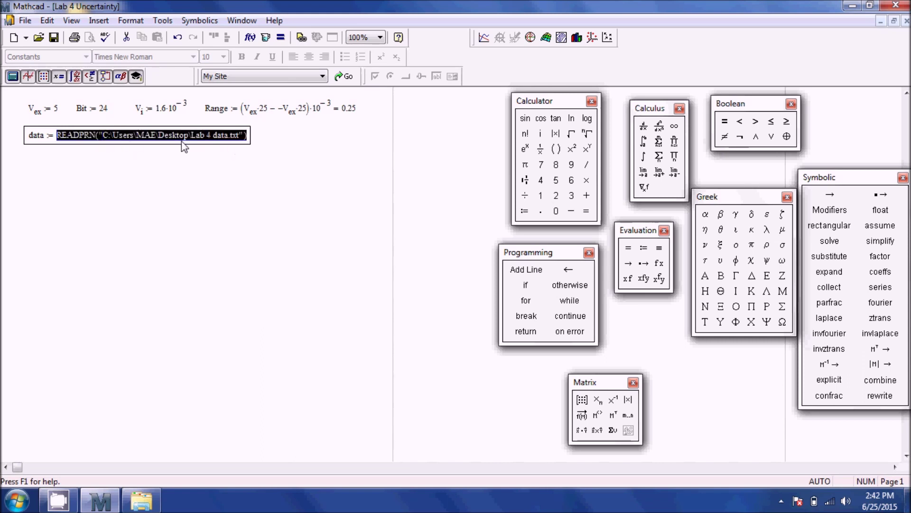
pyautogui.click(204, 209)
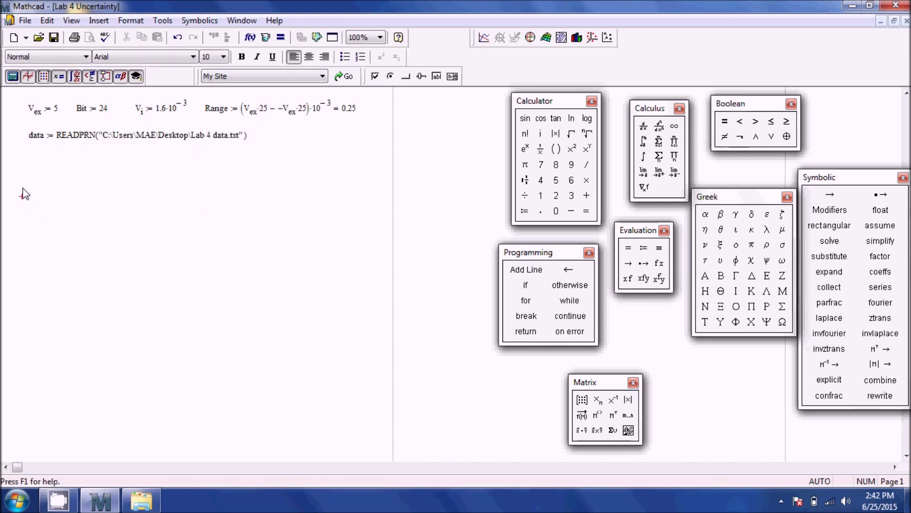
# Step: Move the data definition down slightly and add the text "Importing Data from Labview to calculate uncertainty" above it
pyautogui.moveTo(22, 189); pyautogui.dragTo(88, 162)
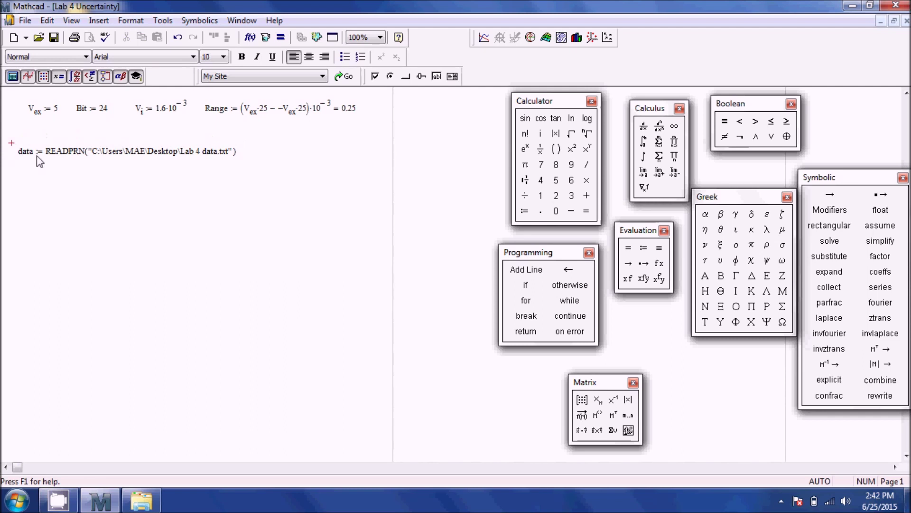
pyautogui.scroll(1, 152, 165)
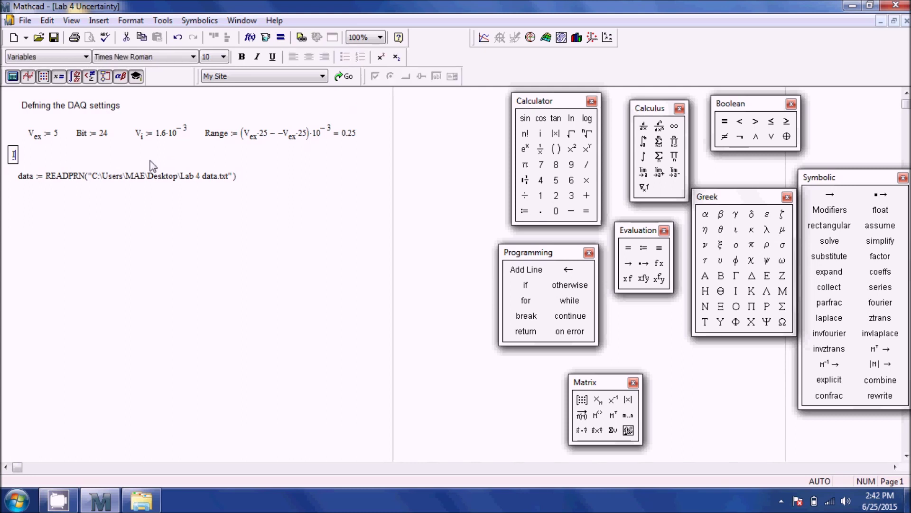
pyautogui.write('Importing D')
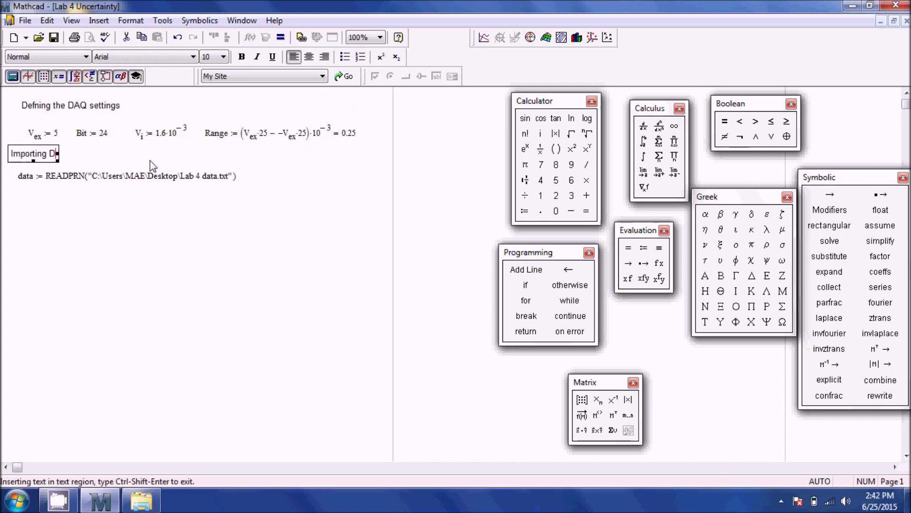
pyautogui.write('ata from Labview to calcula')
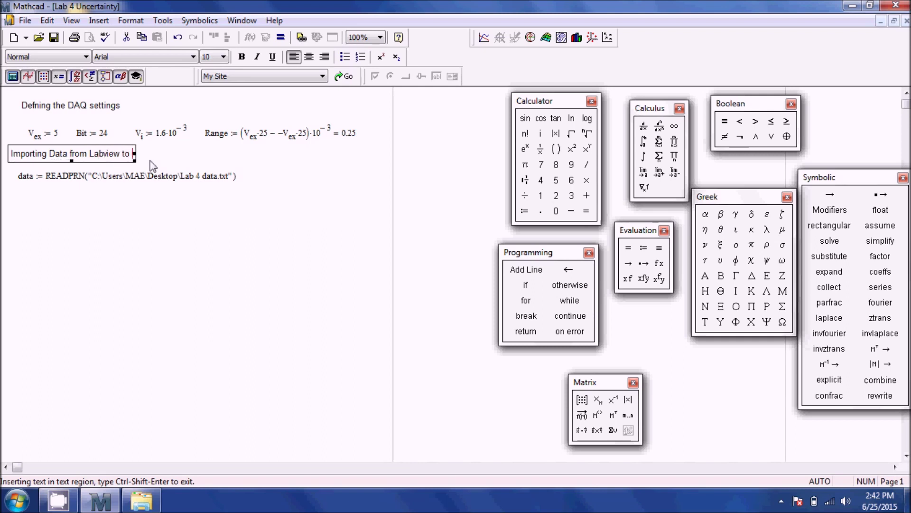
pyautogui.press('BackSpace')
pyautogui.press('BackSpace')
pyautogui.press('BackSpace')
pyautogui.write('ulate unce')
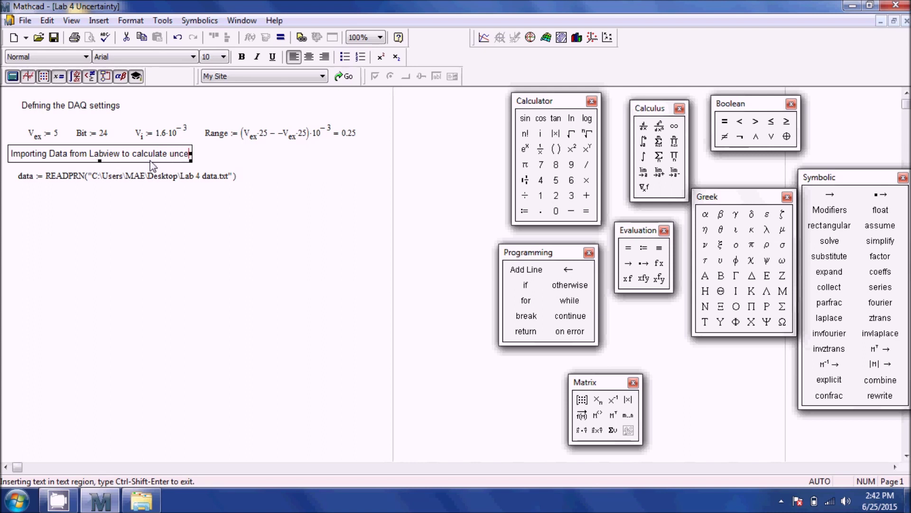
pyautogui.write('rtainty')
pyautogui.click(81, 249)
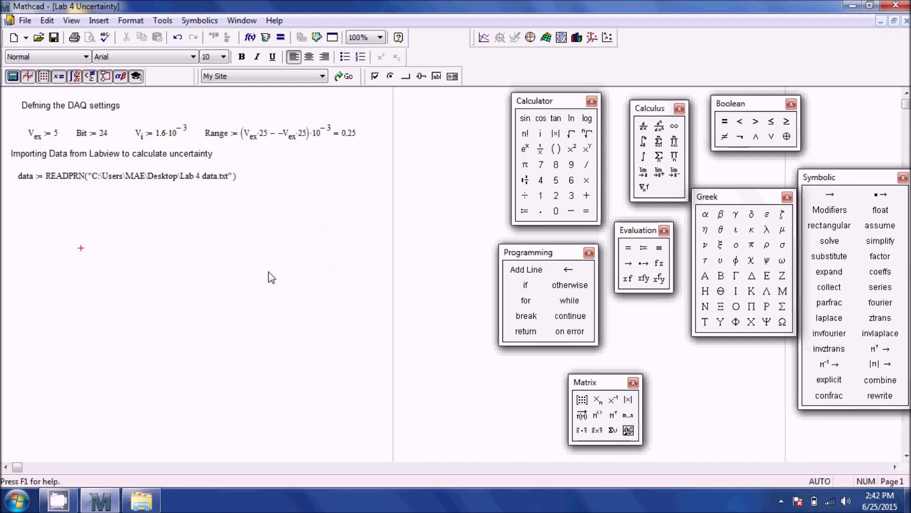
pyautogui.moveTo(279, 192); pyautogui.dragTo(81, 157)
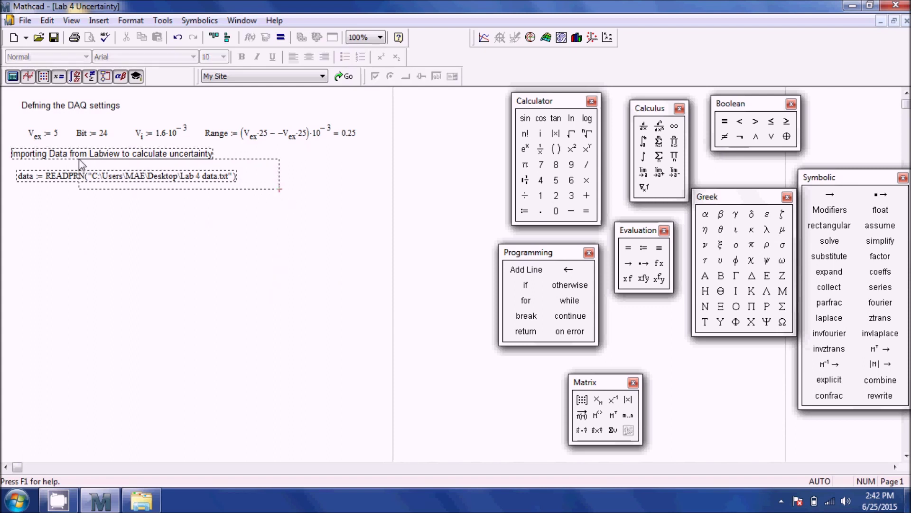
pyautogui.click(86, 258)
# Step: Evaluate data below its READPRN definition and move the resulting matrix down clear of the lines above
pyautogui.click(19, 200)
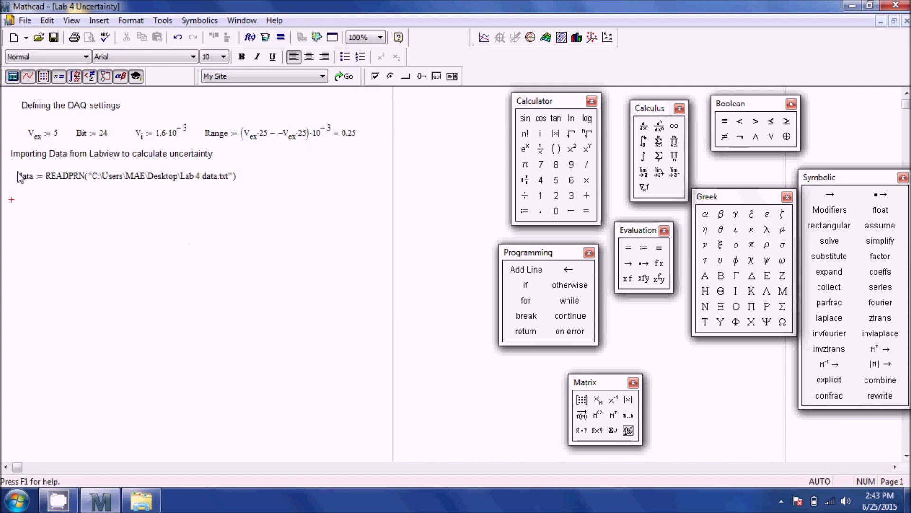
pyautogui.click(13, 239)
pyautogui.write('data =')
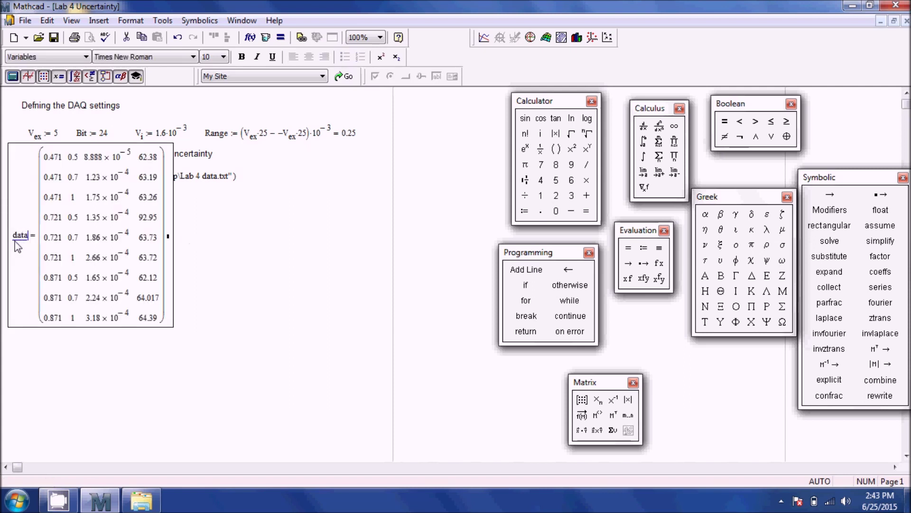
pyautogui.moveTo(8, 163); pyautogui.dragTo(17, 206)
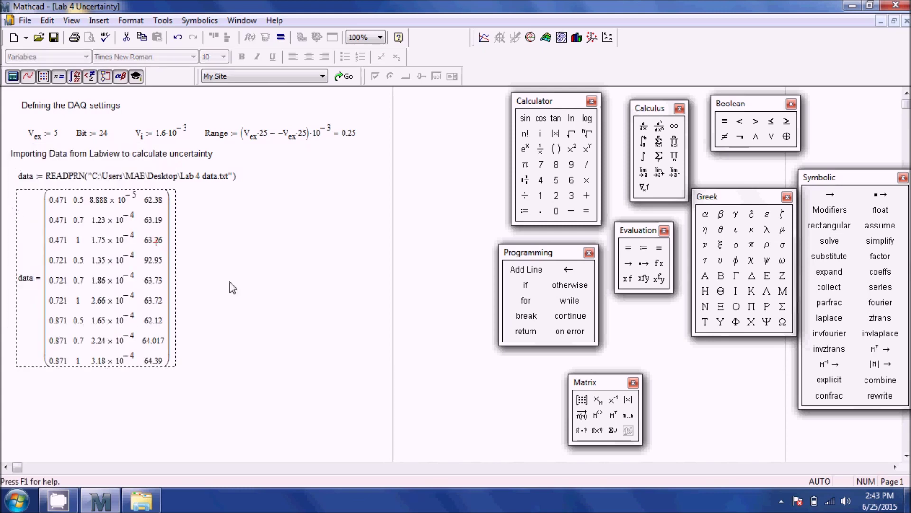
# Step: Define L_s beside the data matrix as matrix column 0 of data
pyautogui.click(242, 270)
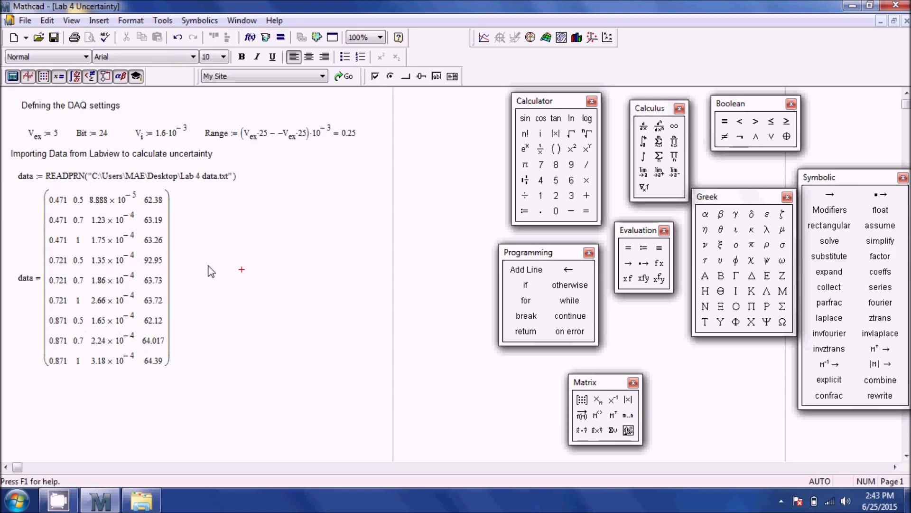
pyautogui.click(212, 228)
pyautogui.press('"')
pyautogui.press('BackSpace')
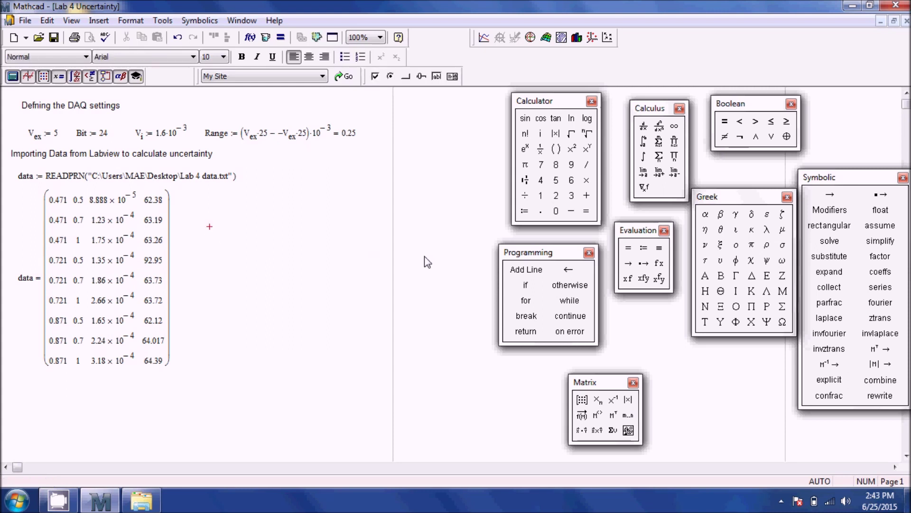
pyautogui.write('L.s')
pyautogui.press(':')
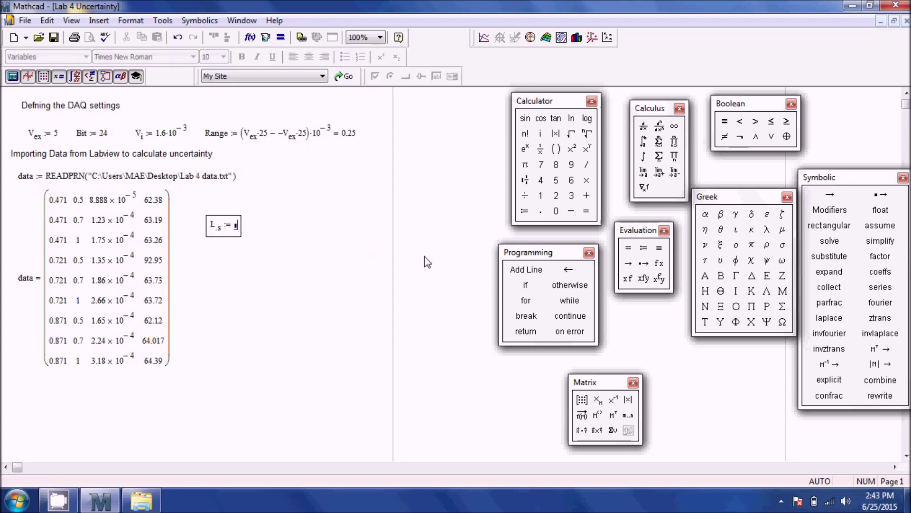
pyautogui.write('data')
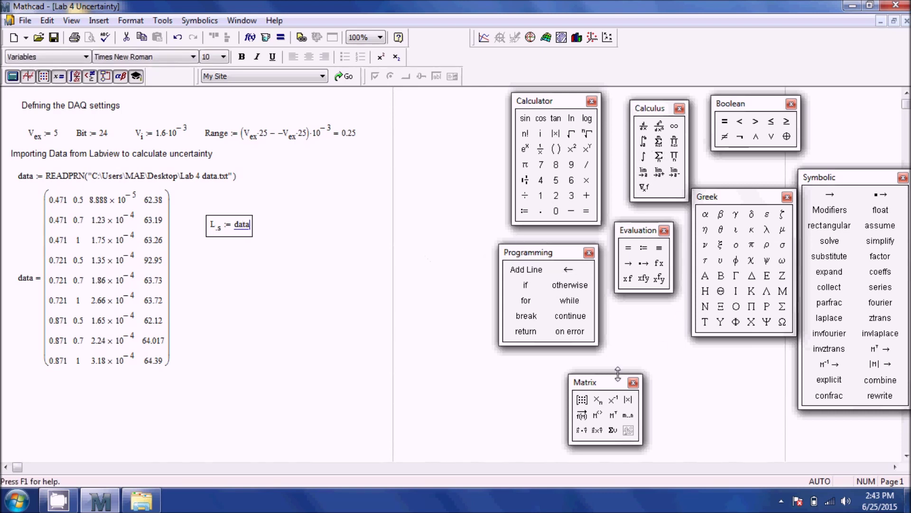
pyautogui.moveTo(606, 379); pyautogui.dragTo(616, 333)
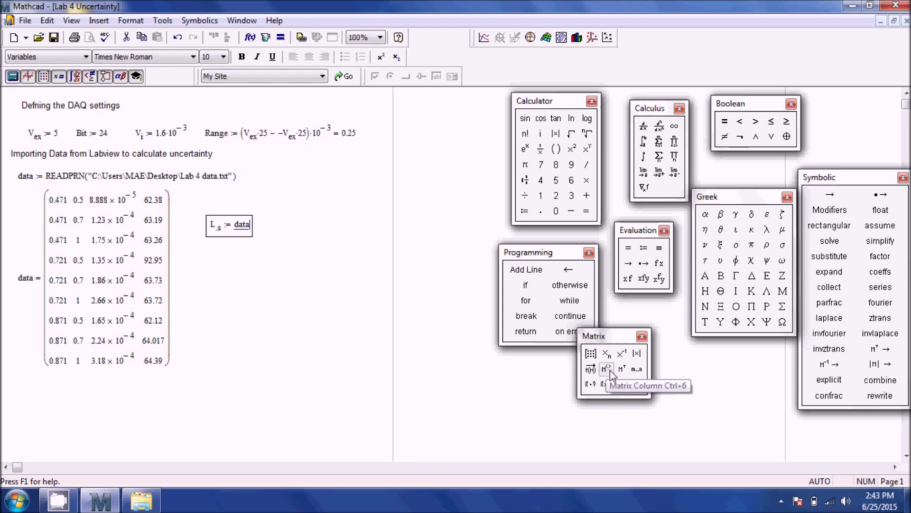
pyautogui.click(609, 369)
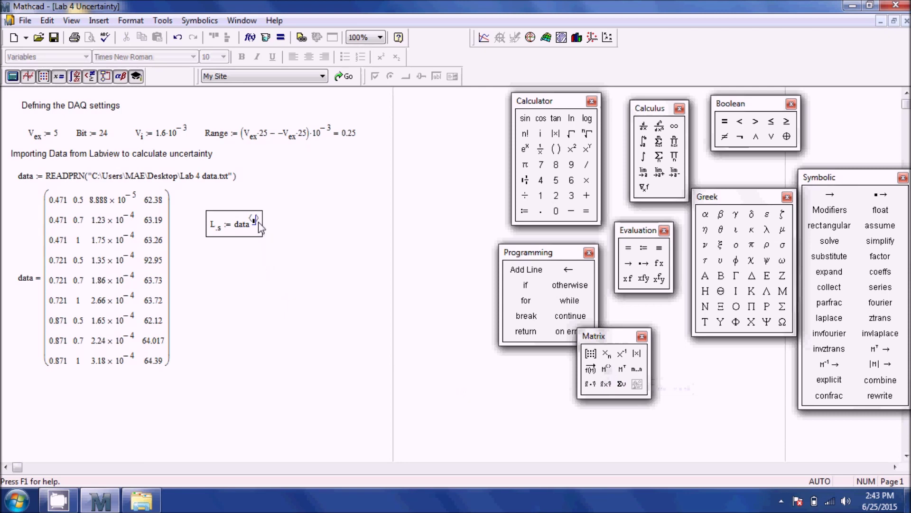
pyautogui.write('0')
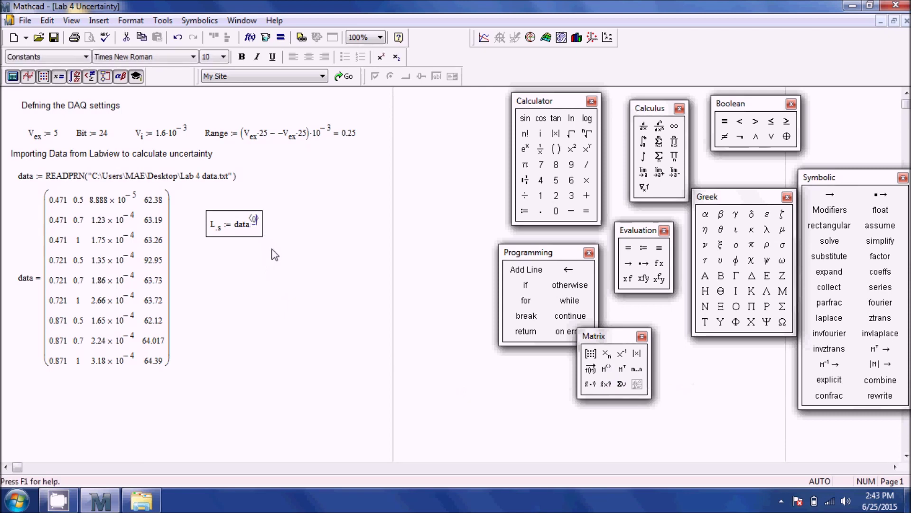
# Step: Evaluate L_s beside its definition to check the extracted column, and undo the evaluation
pyautogui.click(268, 258)
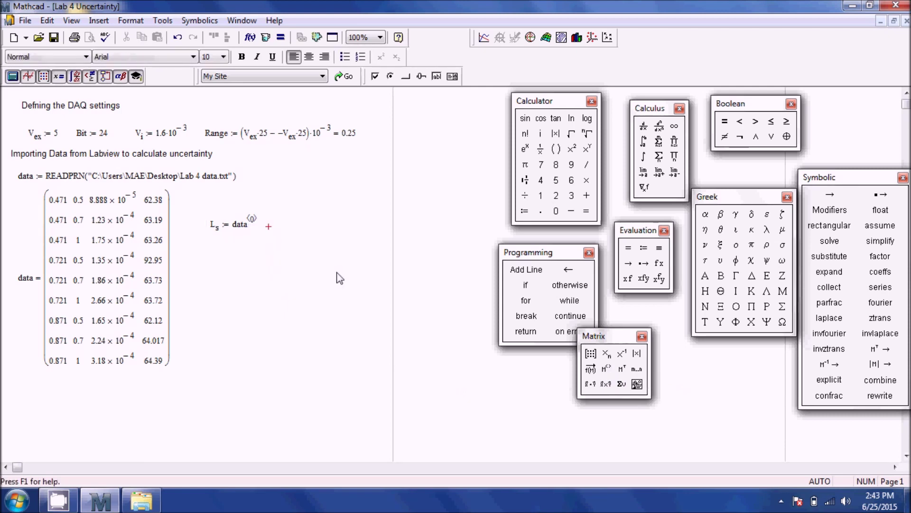
pyautogui.write('L.s=')
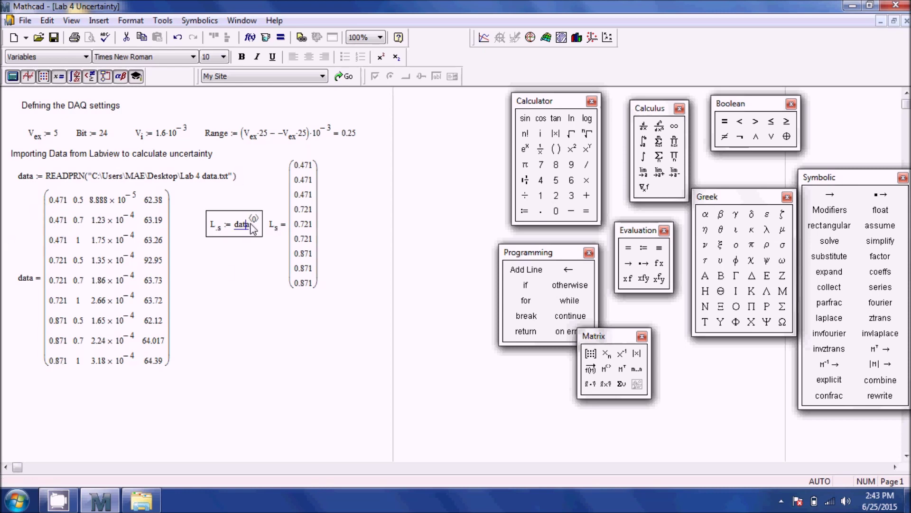
pyautogui.click(275, 161)
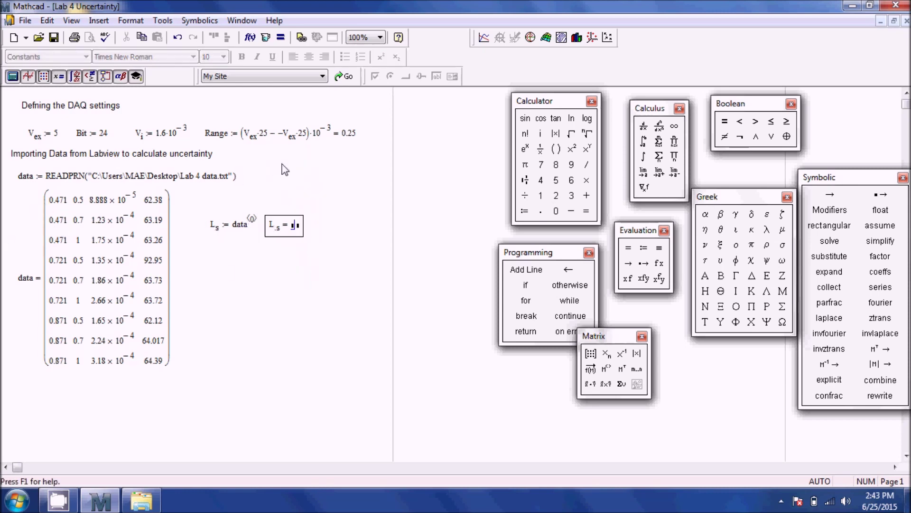
pyautogui.click(279, 161)
pyautogui.hotkey('ctrl', 'z')
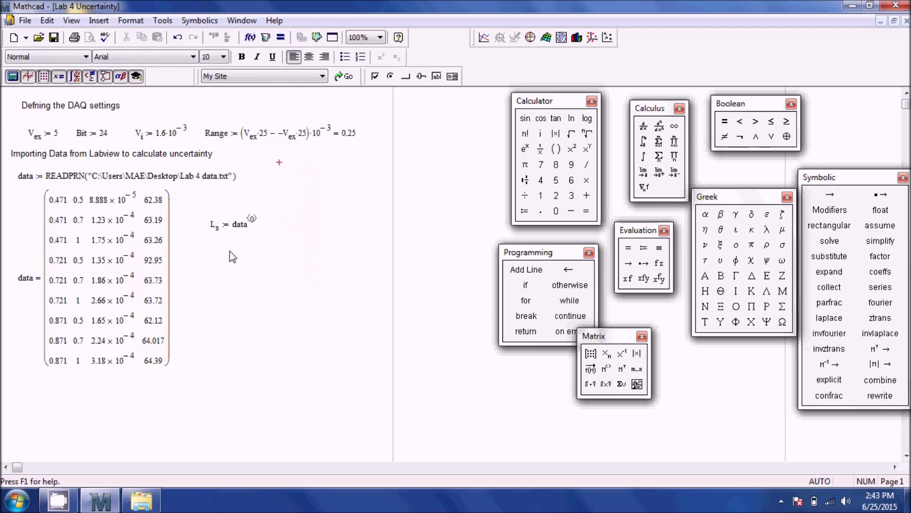
# Step: Define m below L_s by copying the data column expression and setting its column index to 1
pyautogui.click(211, 259)
pyautogui.write('m:')
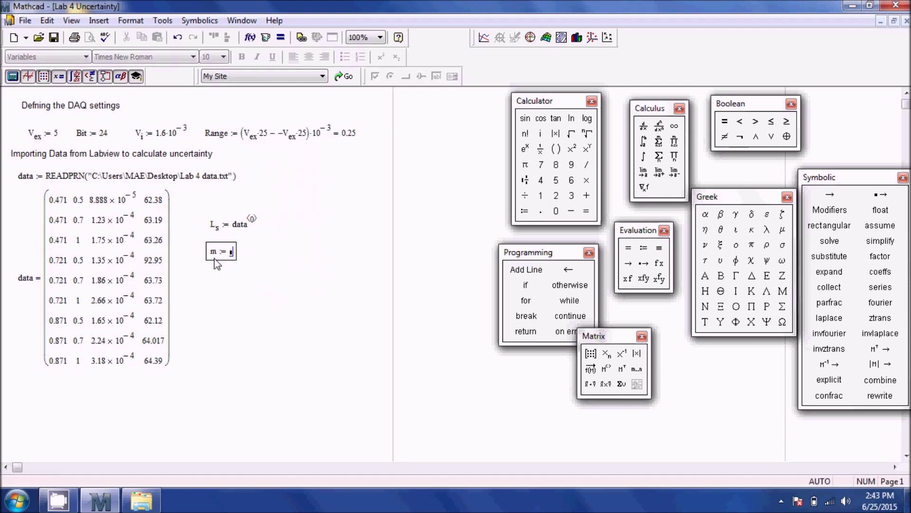
pyautogui.click(232, 225)
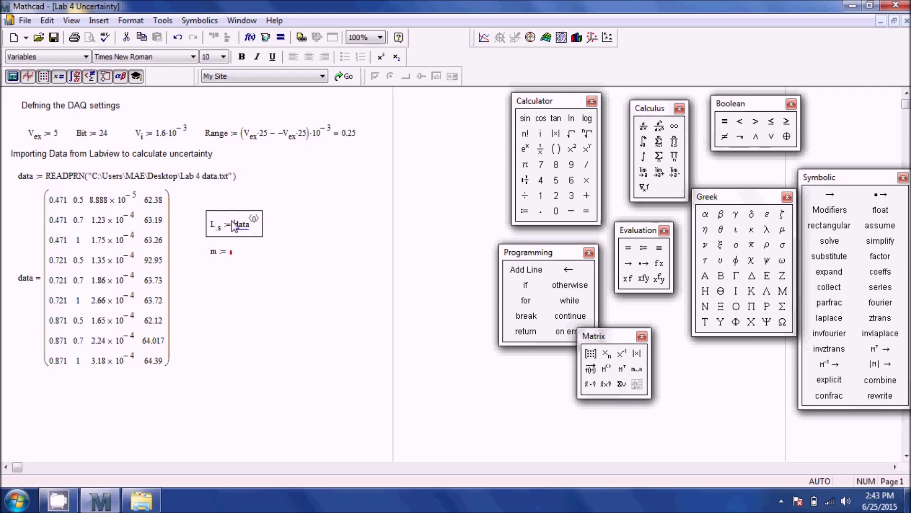
pyautogui.doubleClick(235, 224)
pyautogui.hotkey('ctrl', 'c')
pyautogui.click(231, 252)
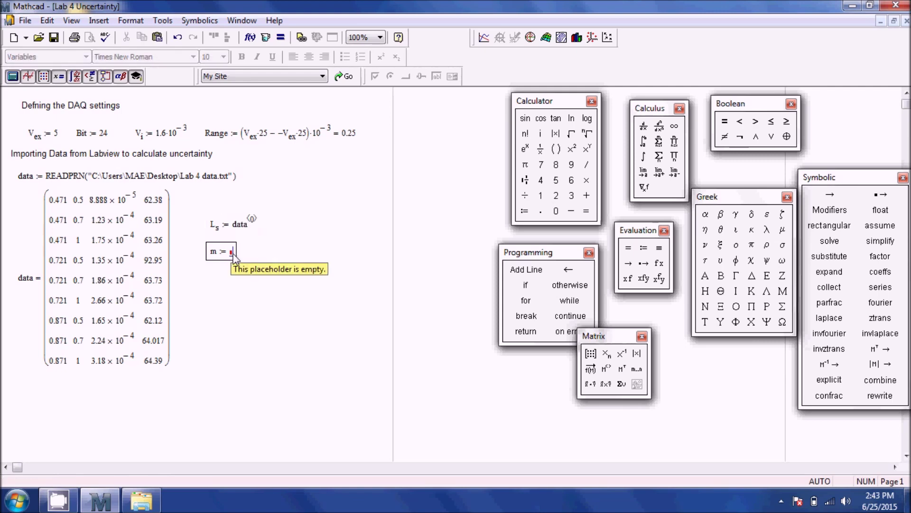
pyautogui.hotkey('ctrl', 'v')
pyautogui.click(249, 246)
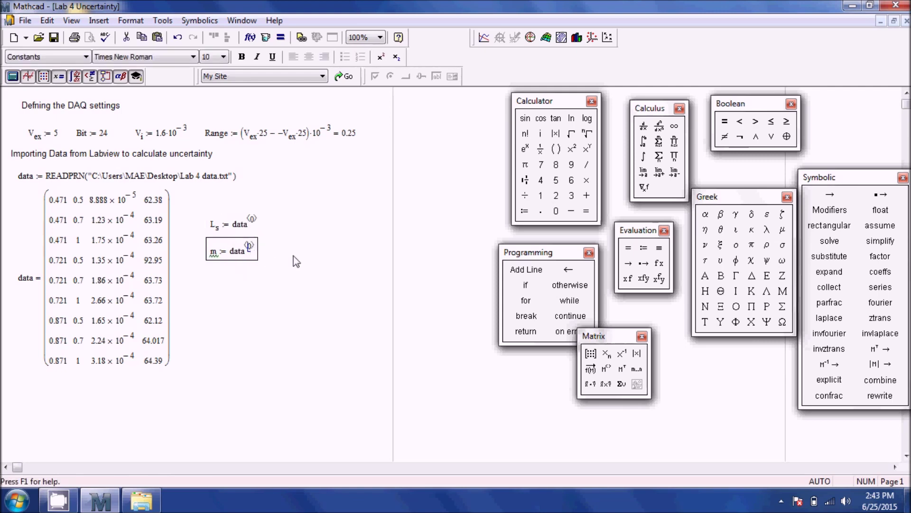
pyautogui.press('BackSpace')
pyautogui.write('1')
pyautogui.click(274, 286)
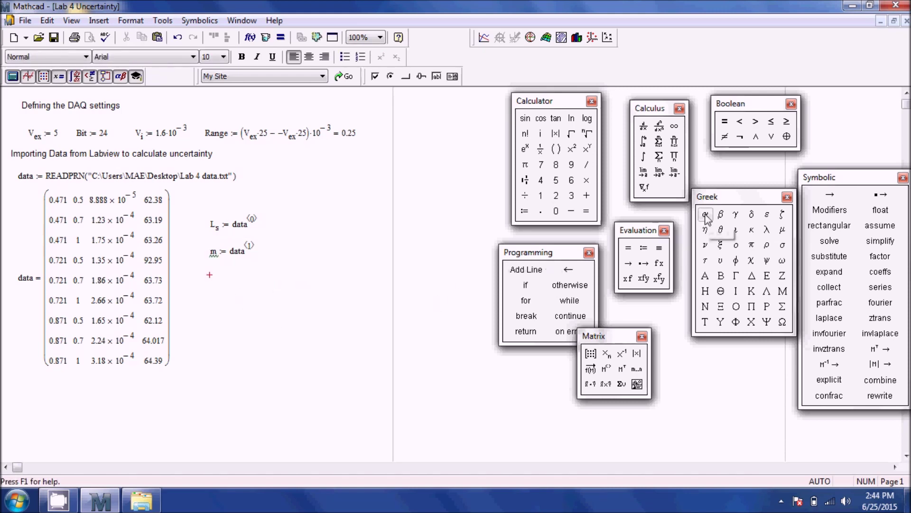
pyautogui.click(72, 21)
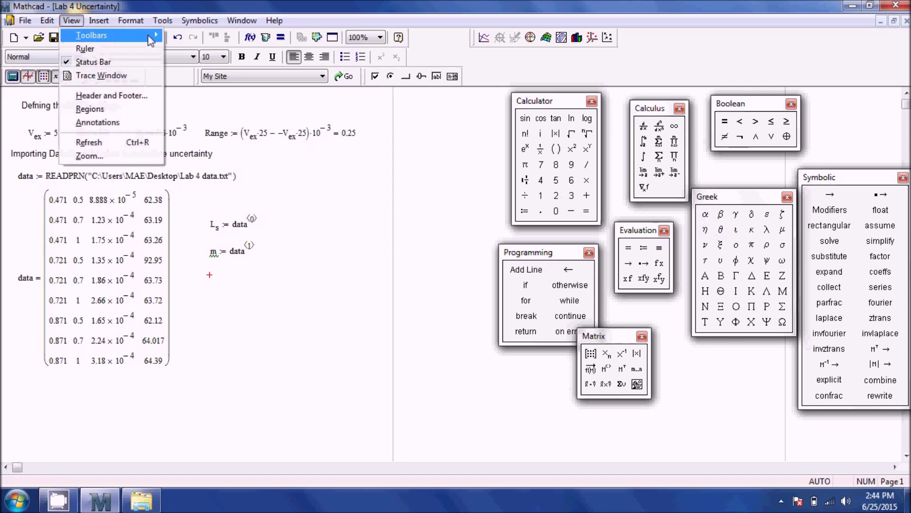
pyautogui.moveTo(159, 38)
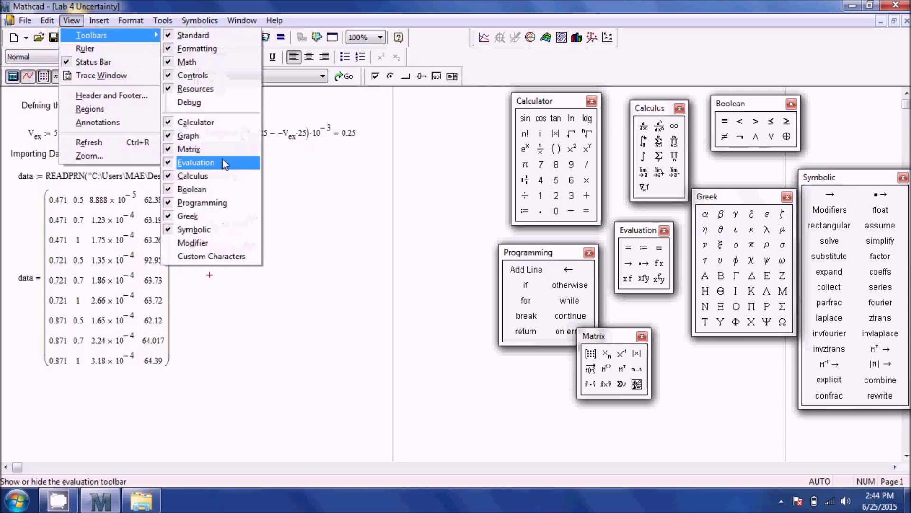
pyautogui.click(722, 197)
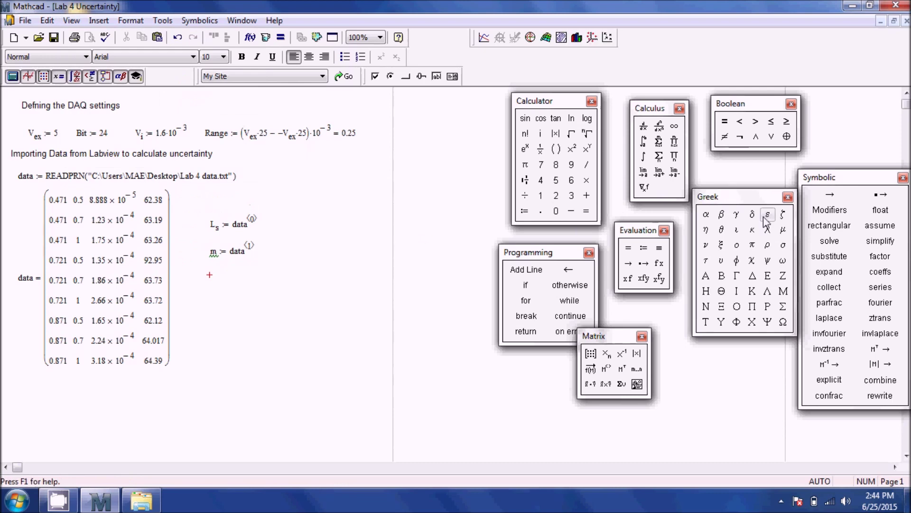
# Step: Define the Greek letter ε below m as matrix column 2 of data
pyautogui.click(767, 214)
pyautogui.write(':= data⟨0⟩')
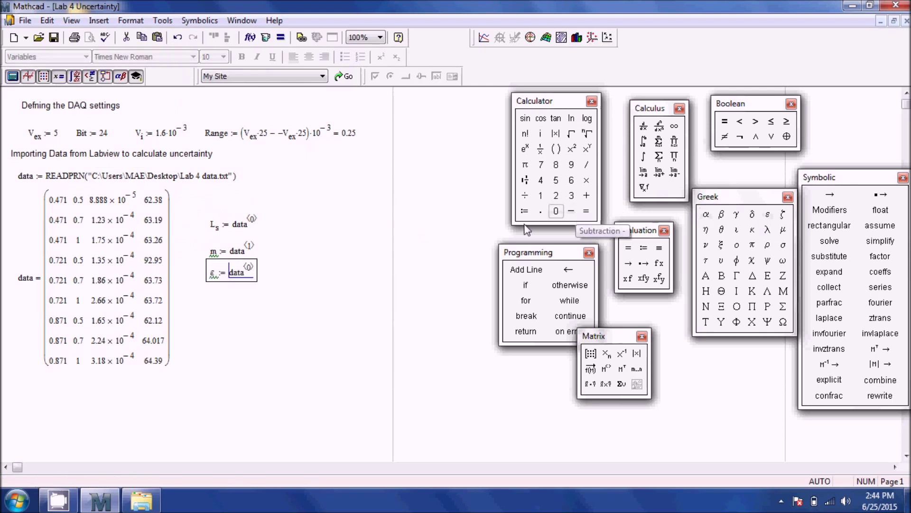
pyautogui.hotkey('ctrl', '6')
pyautogui.write('0')
pyautogui.press('BackSpace')
pyautogui.write('2')
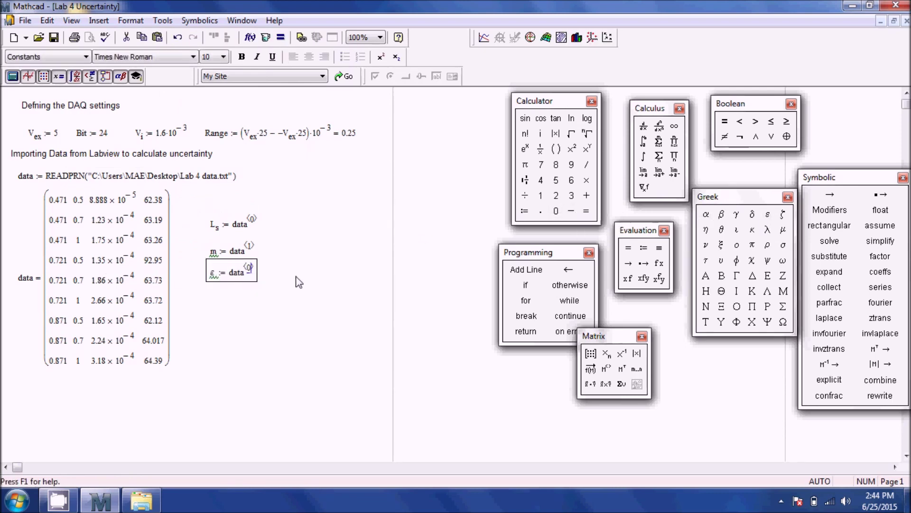
pyautogui.click(206, 308)
# Step: Define E below ε as a matrix column of data, with column index 4
pyautogui.click(211, 299)
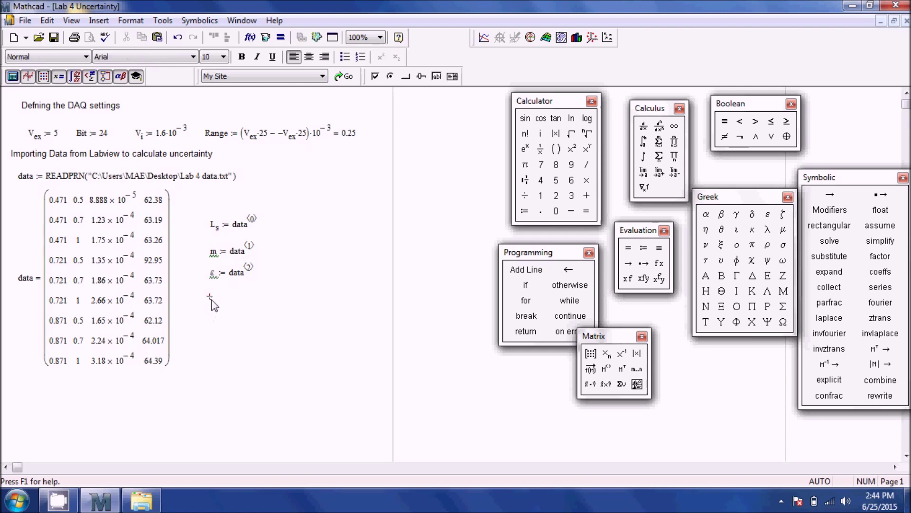
pyautogui.write('E :=')
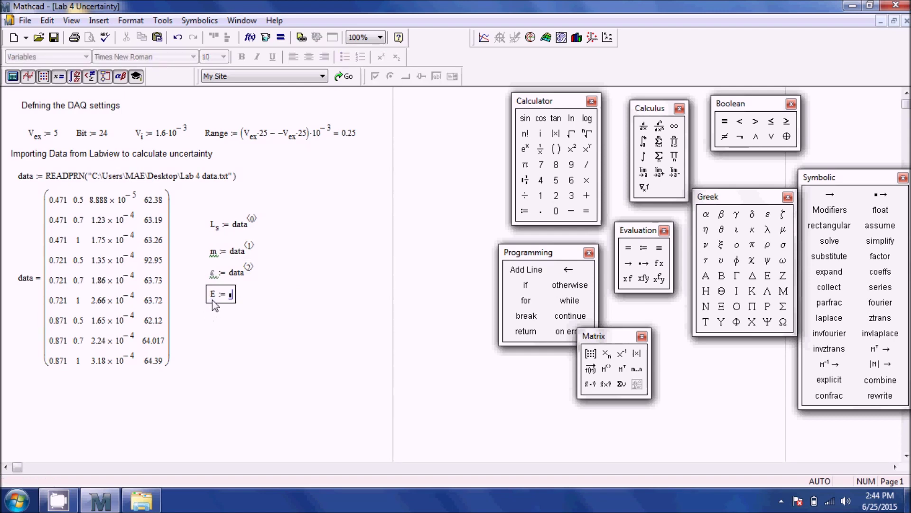
pyautogui.write('data⟨1⟩')
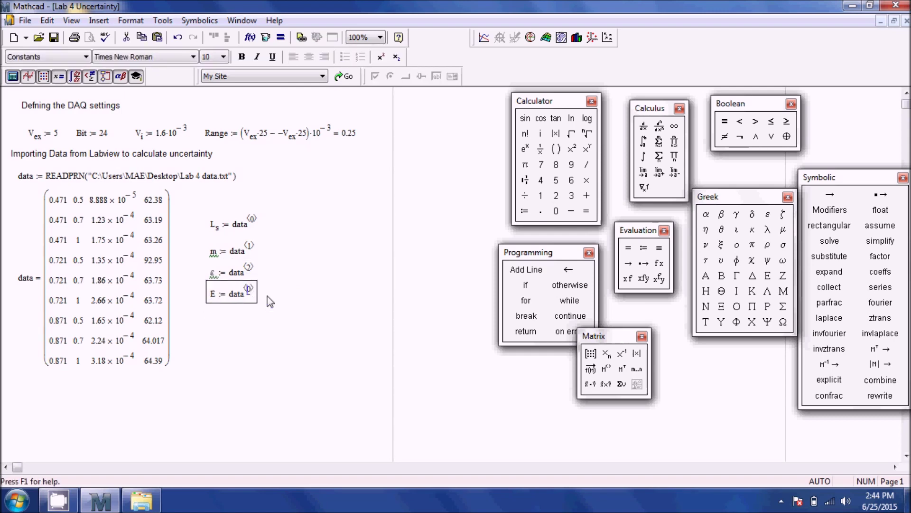
# Step: Try to evaluate E in a separate expression beside its definition
pyautogui.click(306, 290)
pyautogui.write('E:')
pyautogui.press('BackSpace')
pyautogui.write(':=')
pyautogui.press('Return')
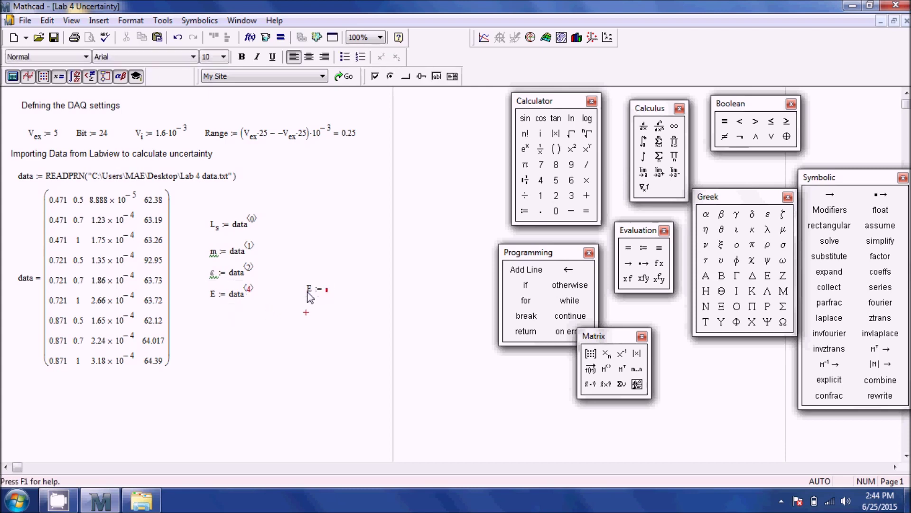
pyautogui.moveTo(301, 274); pyautogui.dragTo(339, 319)
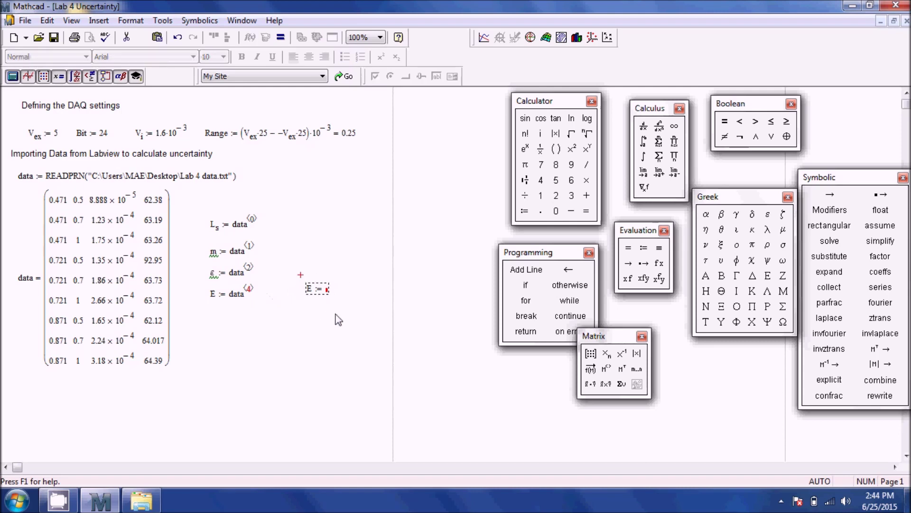
# Step: Change the column index in the definition of E to 3
pyautogui.click(247, 290)
pyautogui.press('BackSpace')
pyautogui.write('3')
pyautogui.click(279, 312)
# Step: Move the unfinished E expression below the definitions, evaluate E there to check it, and delete the evaluation
pyautogui.moveTo(295, 280); pyautogui.dragTo(308, 368)
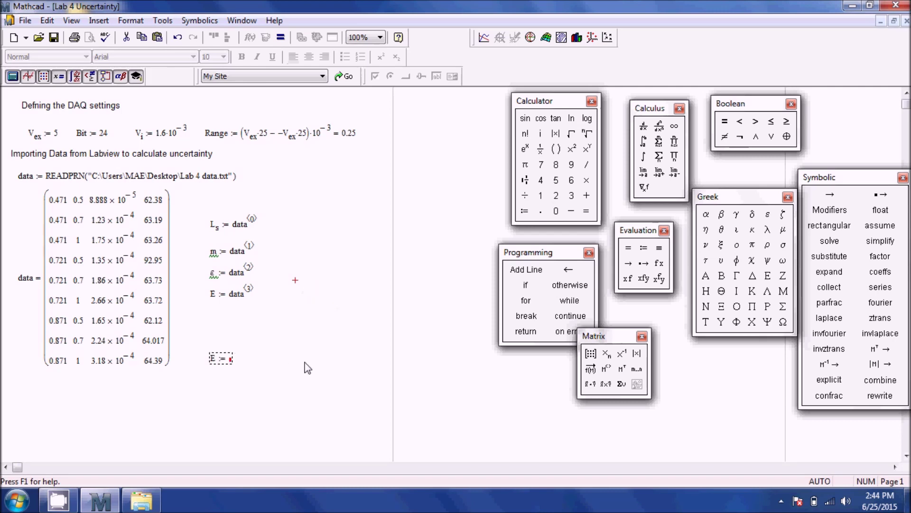
pyautogui.click(233, 360)
pyautogui.press('BackSpace')
pyautogui.write('=')
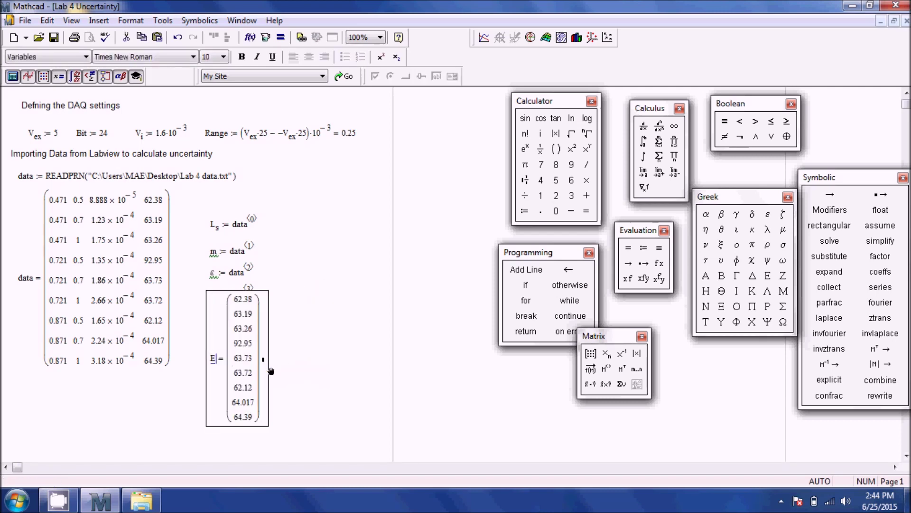
pyautogui.moveTo(315, 421); pyautogui.dragTo(215, 356)
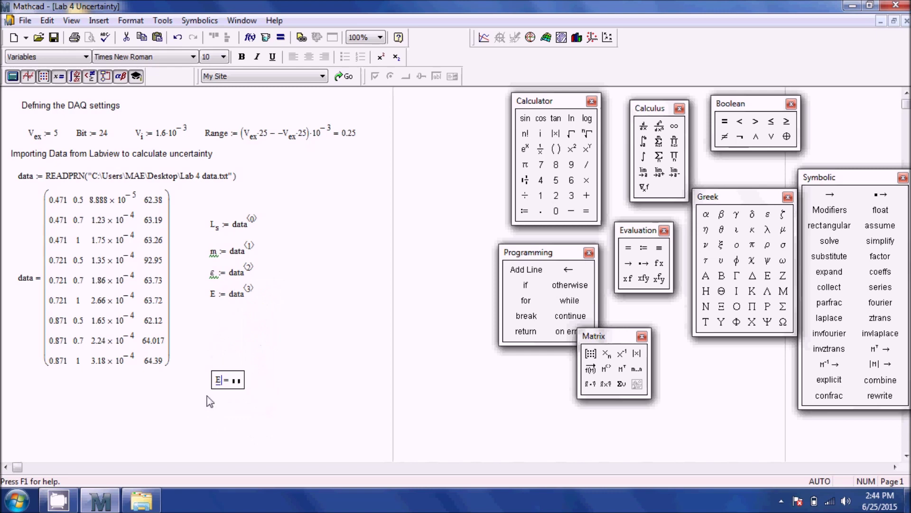
pyautogui.click(204, 355)
pyautogui.click(219, 340)
pyautogui.moveTo(220, 340); pyautogui.dragTo(319, 381)
pyautogui.press('Delete')
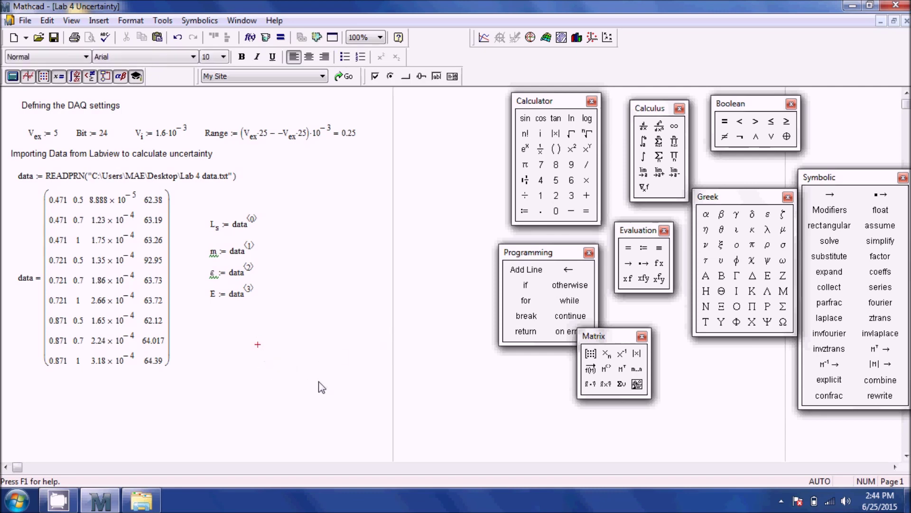
# Step: Add the text "Cacluating Vo" below the data matrix
pyautogui.scroll(-2, 218, 341)
pyautogui.scroll(-1, 217, 341)
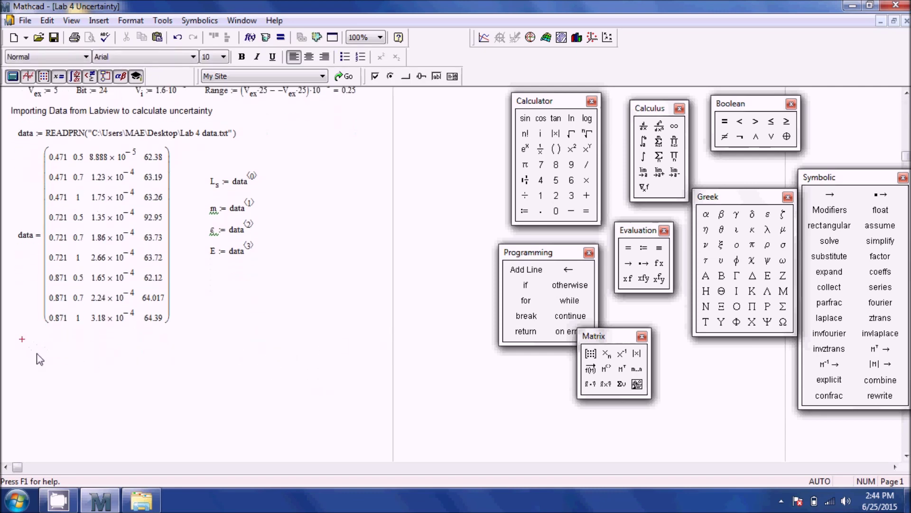
pyautogui.hotkey('shift', "'")
pyautogui.write('Calcuating V')
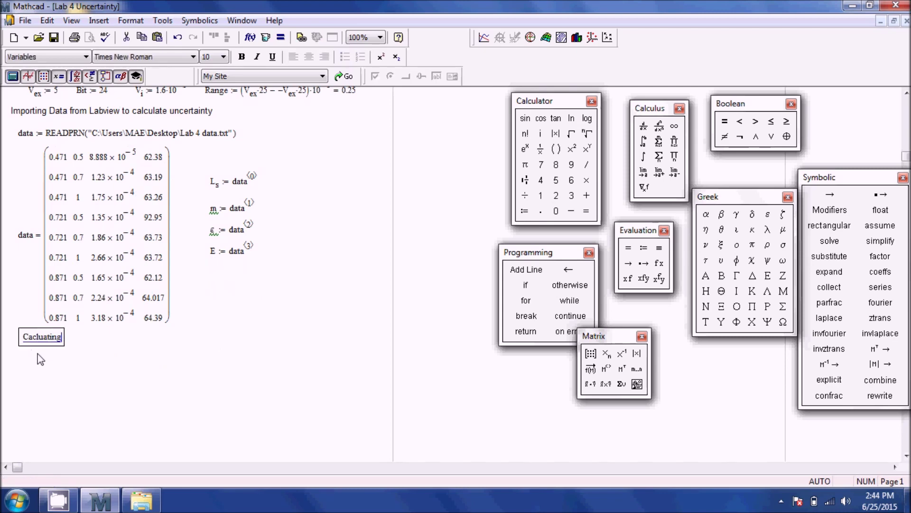
pyautogui.write('o')
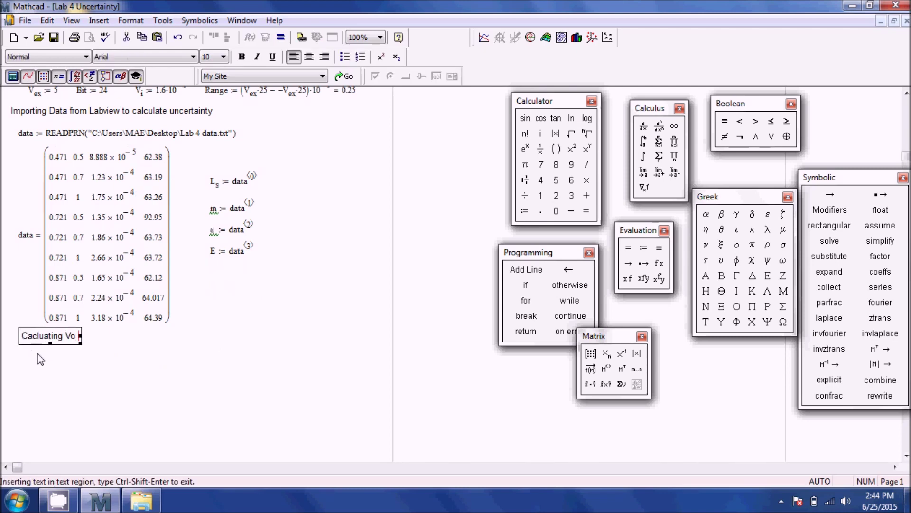
# Step: Define the range variable i := 0,1..8 below the "Cacluating Vo" text
pyautogui.click(23, 382)
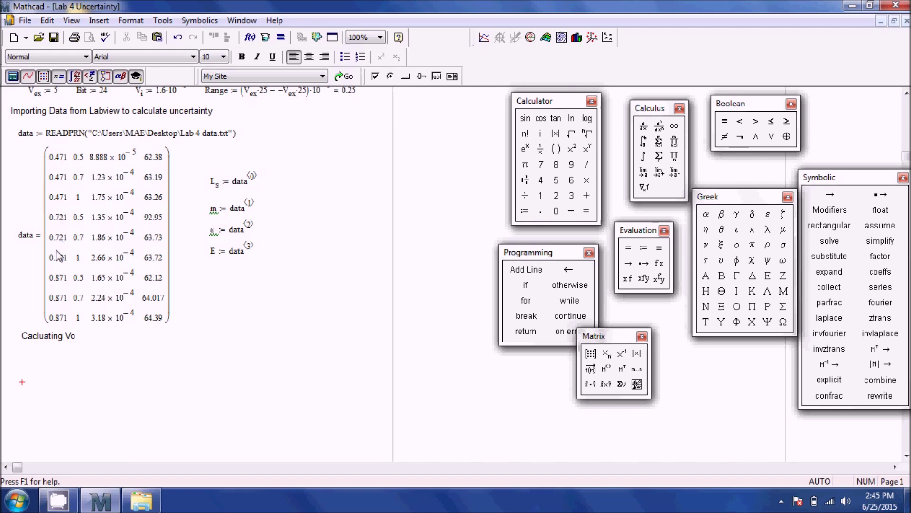
pyautogui.click(28, 361)
pyautogui.write('V')
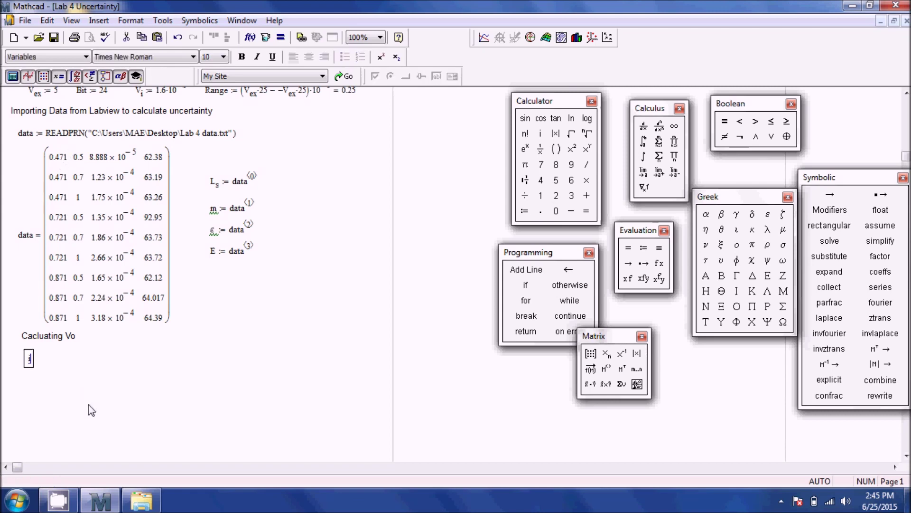
pyautogui.write(':0')
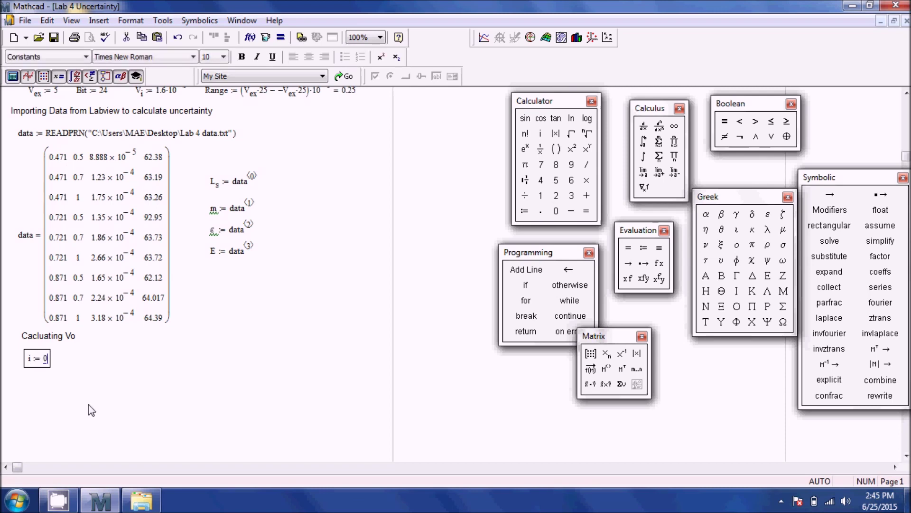
pyautogui.write(',1')
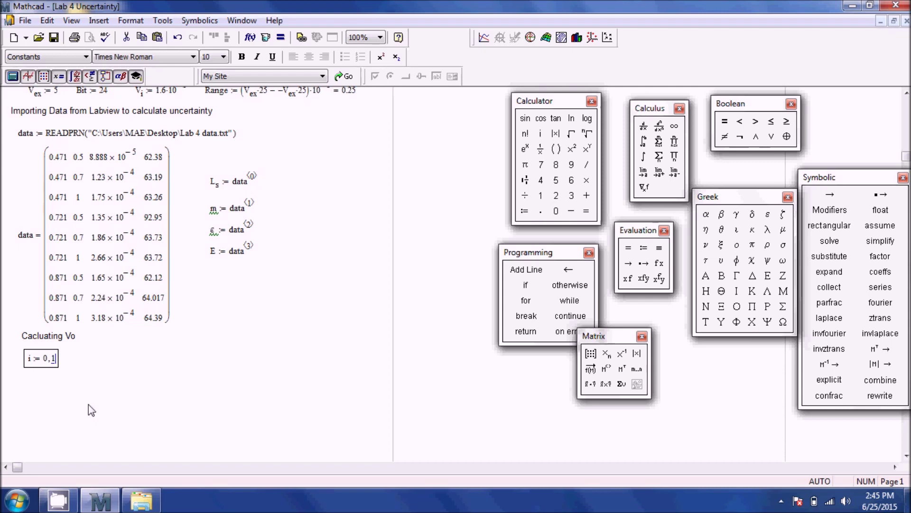
pyautogui.write(';')
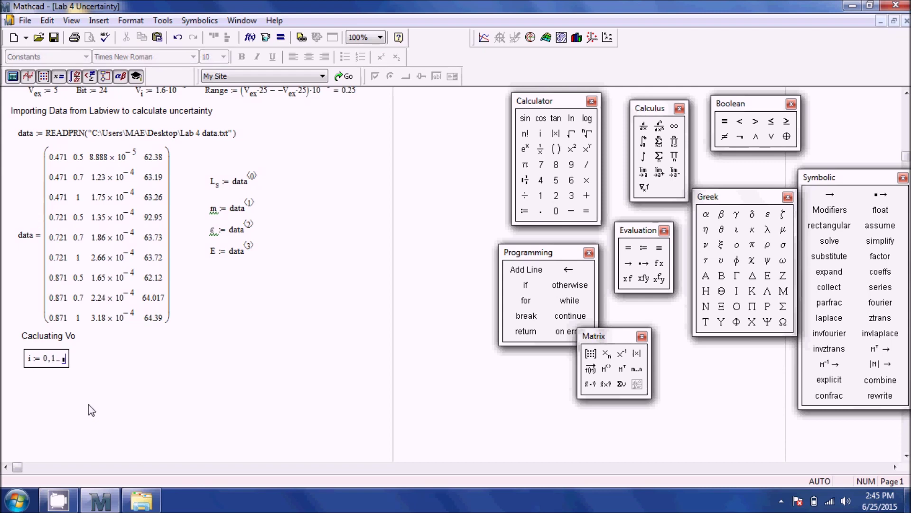
pyautogui.write('8')
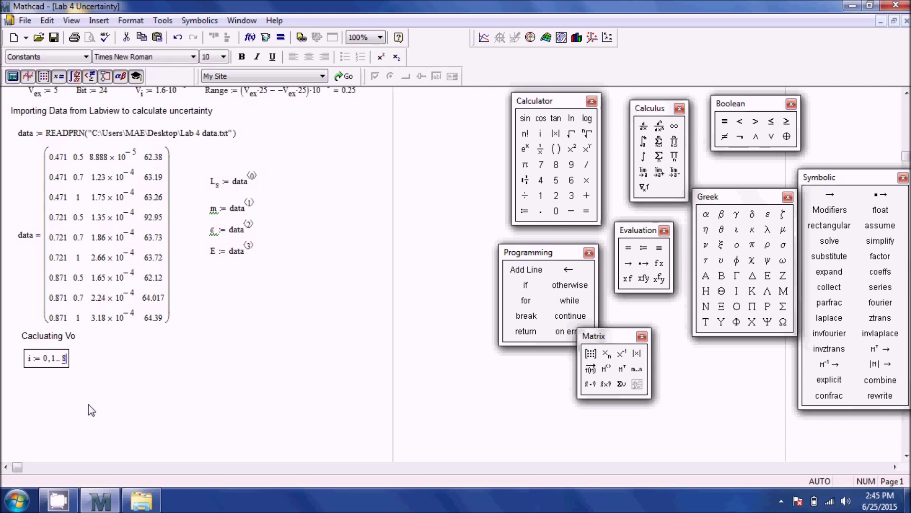
# Step: Evaluate i beside its definition to check the range, and delete the evaluation
pyautogui.click(125, 360)
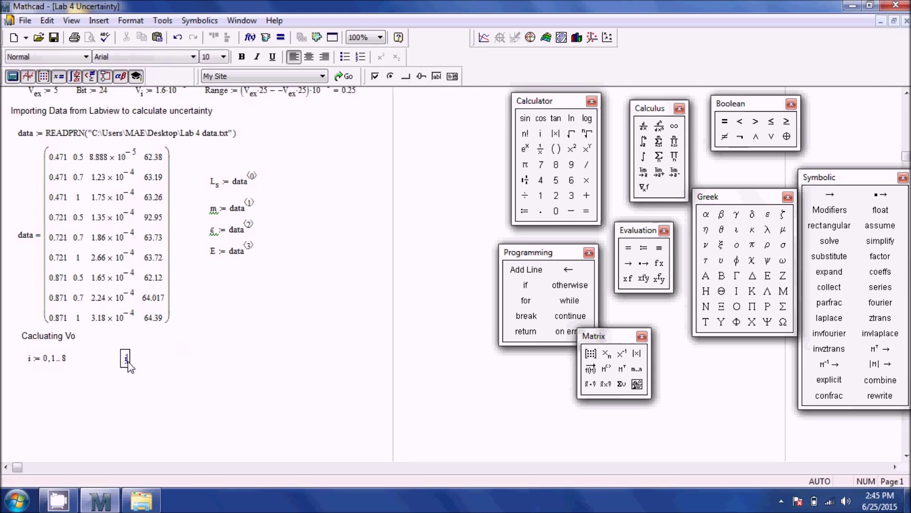
pyautogui.write('i=')
pyautogui.click(258, 361)
pyautogui.scroll(-3, 177, 335)
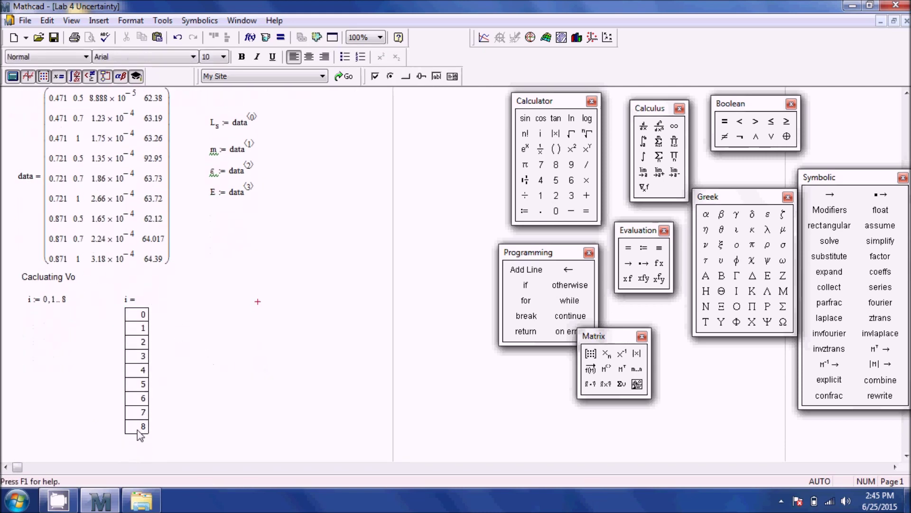
pyautogui.moveTo(102, 285); pyautogui.dragTo(161, 402)
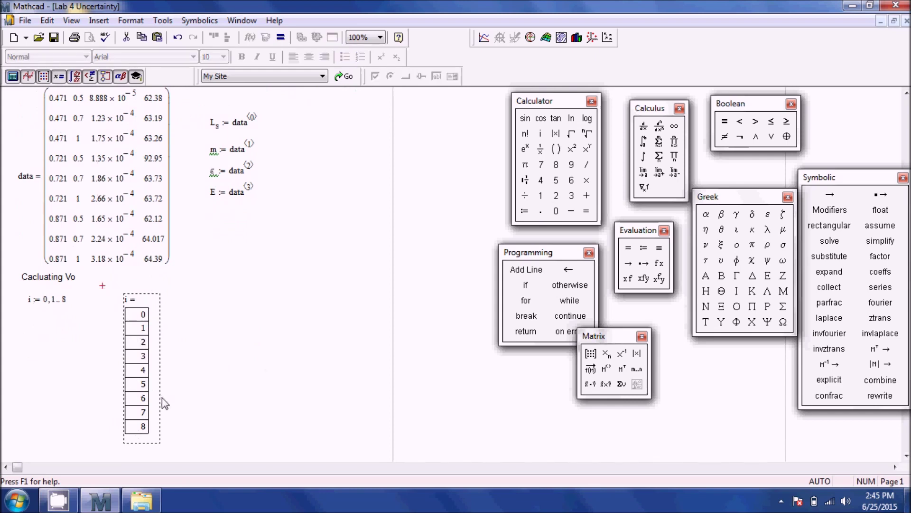
pyautogui.press('Delete')
pyautogui.scroll(3, 147, 419)
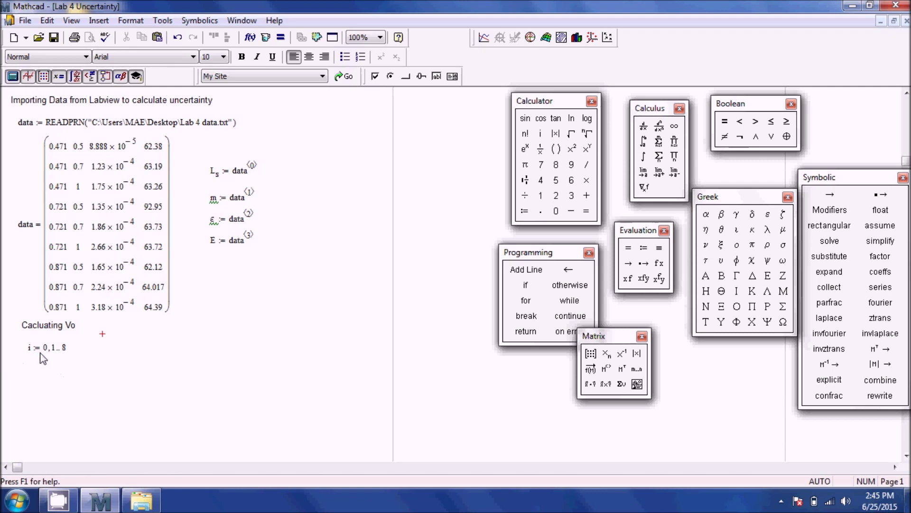
# Step: Start the definition of V_0 with vector index i below the range variable, entering GF as the first factor
pyautogui.scroll(3, 43, 358)
pyautogui.click(38, 141)
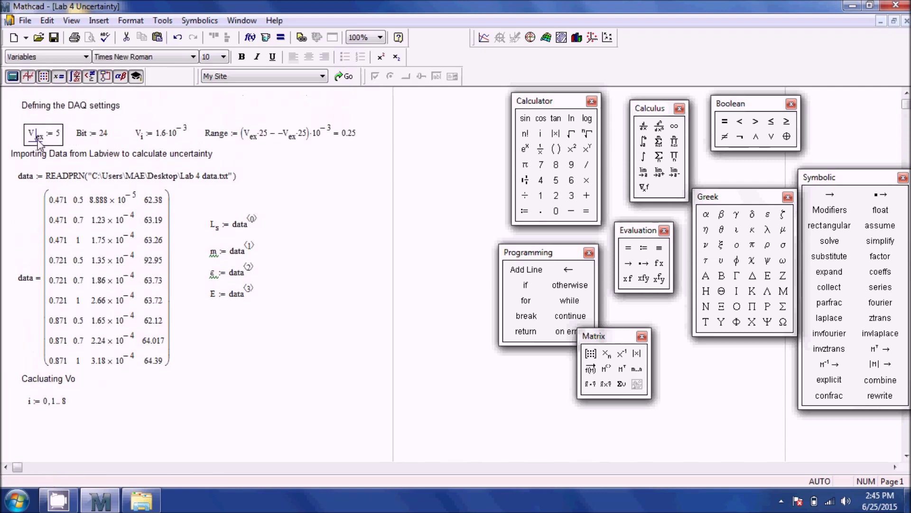
pyautogui.scroll(-2, 39, 141)
pyautogui.scroll(-1, 37, 376)
pyautogui.click(32, 395)
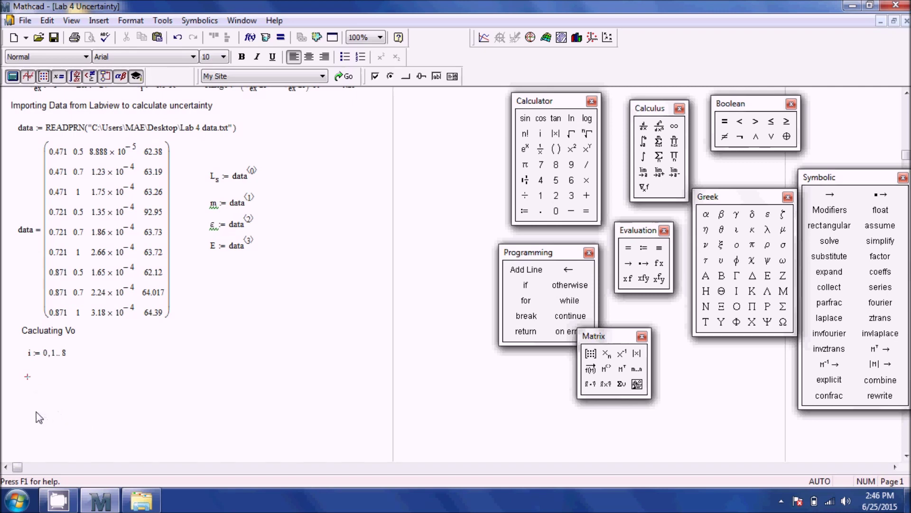
pyautogui.write('V.o')
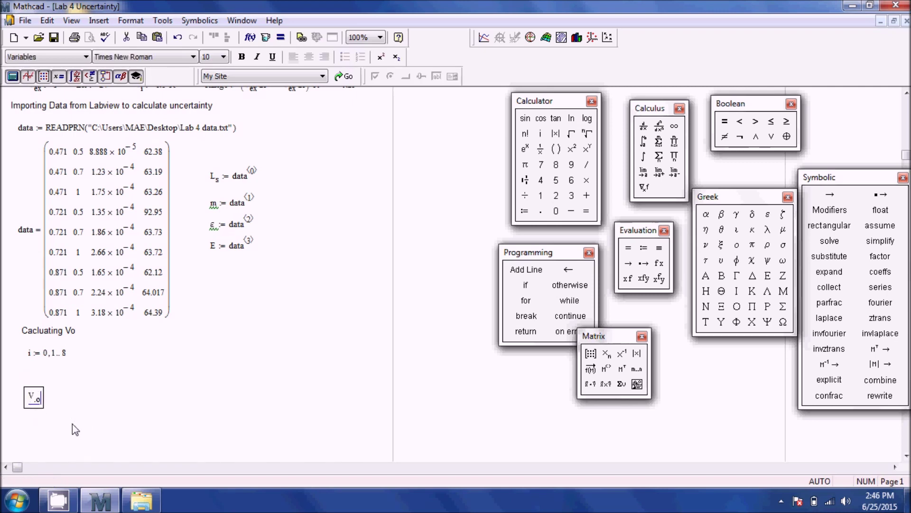
pyautogui.press('BackSpace')
pyautogui.write('0')
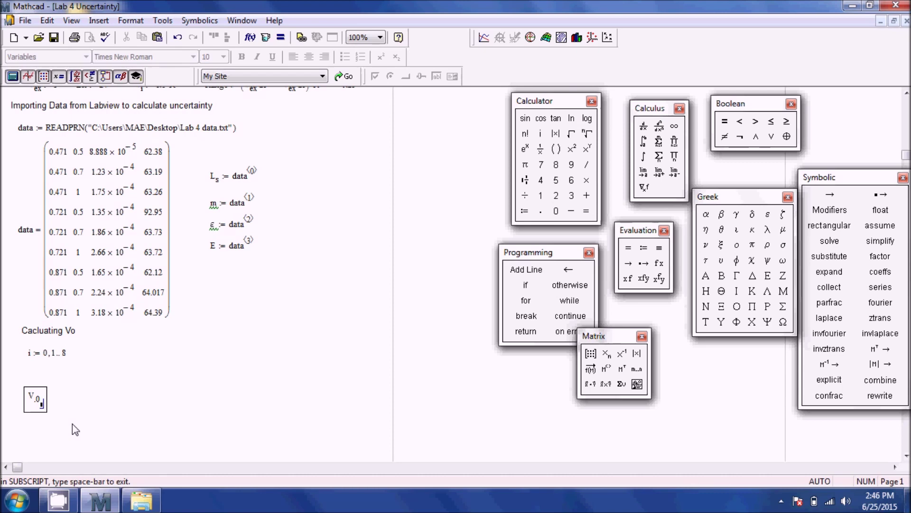
pyautogui.press('space')
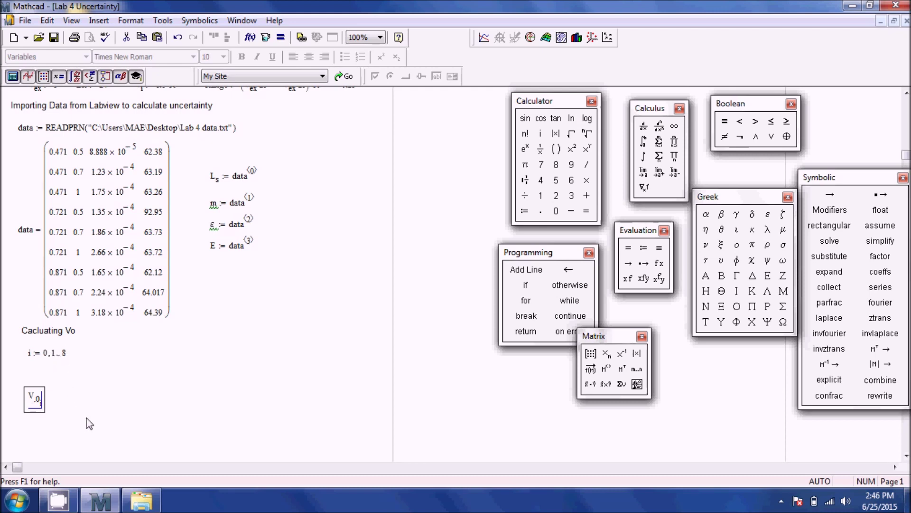
pyautogui.write('[i:')
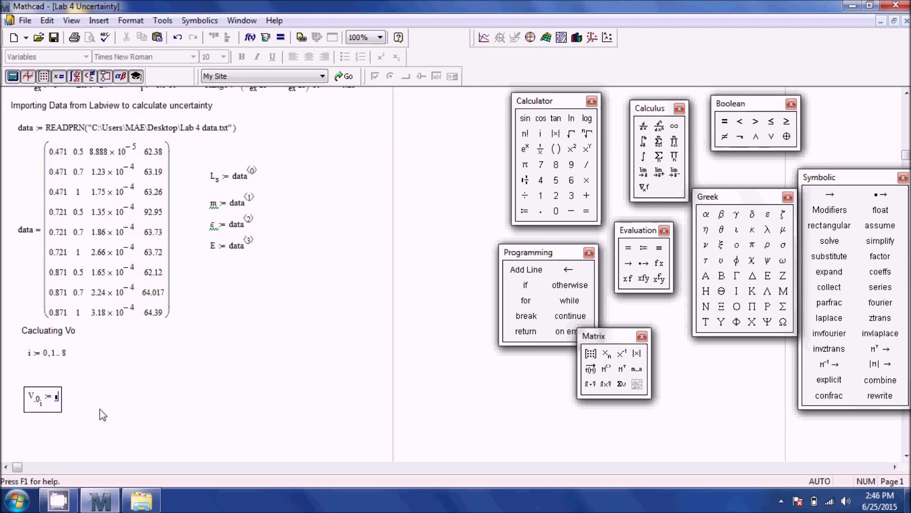
pyautogui.write('GF')
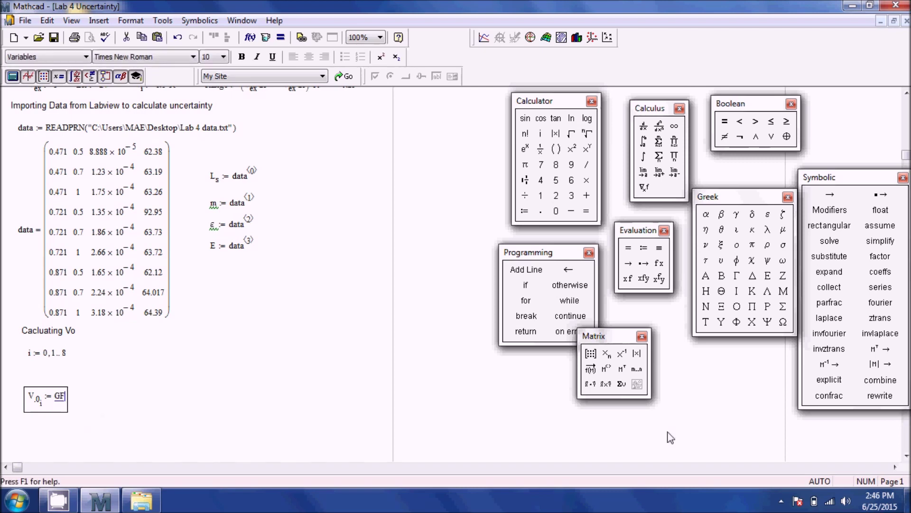
# Step: Define the gauge factor GF := 2.05 under the "Defining the DAQ settings" heading
pyautogui.scroll(2, 670, 436)
pyautogui.click(274, 172)
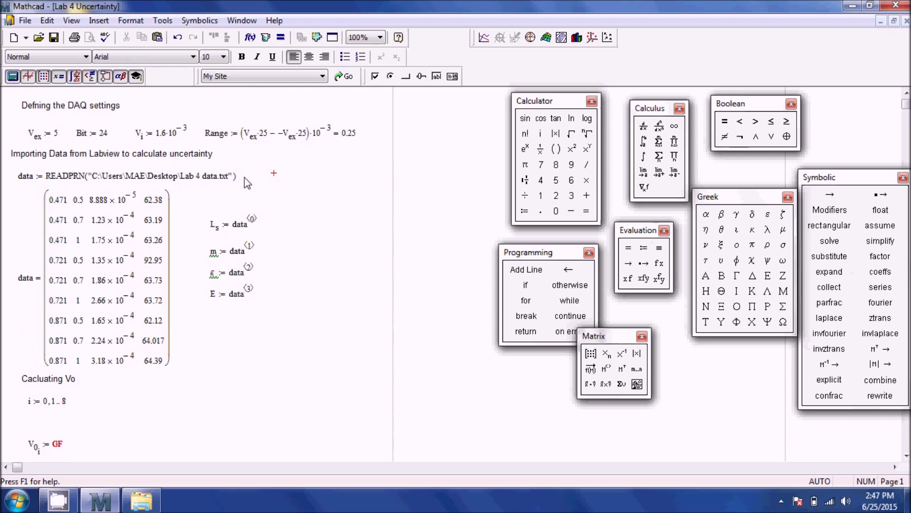
pyautogui.click(32, 119)
pyautogui.write('GF := 2.0')
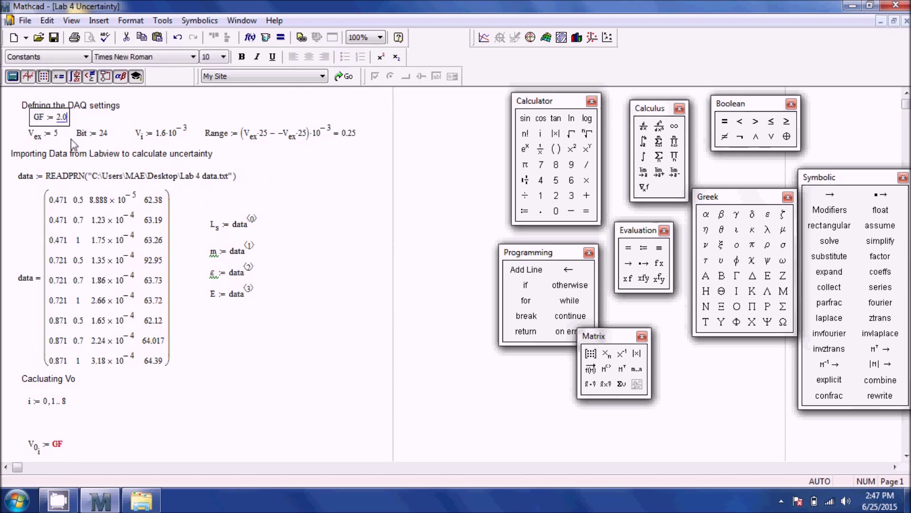
pyautogui.write('5')
pyautogui.click(268, 333)
# Step: Complete the V_0 definition for index i as GF·V_ex·ε_i divided by 4, plus V_i
pyautogui.scroll(-1, 234, 325)
pyautogui.click(53, 421)
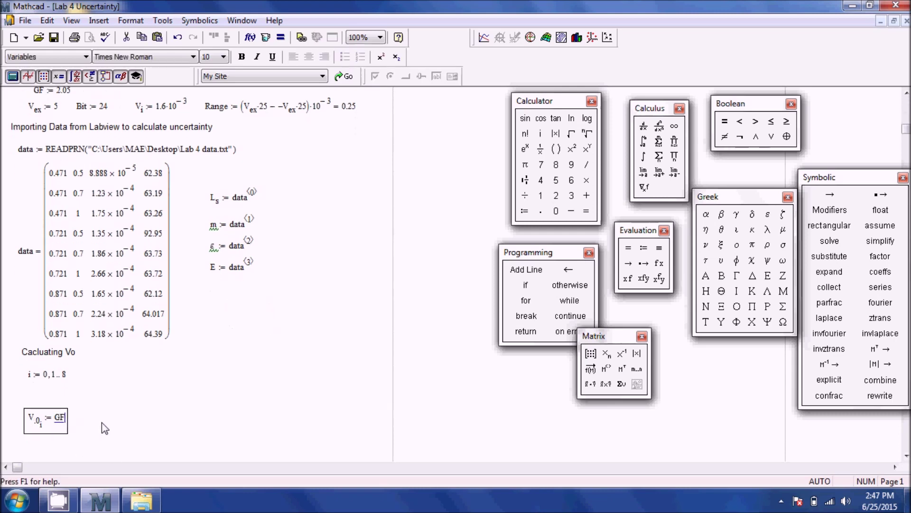
pyautogui.write('*V.ex')
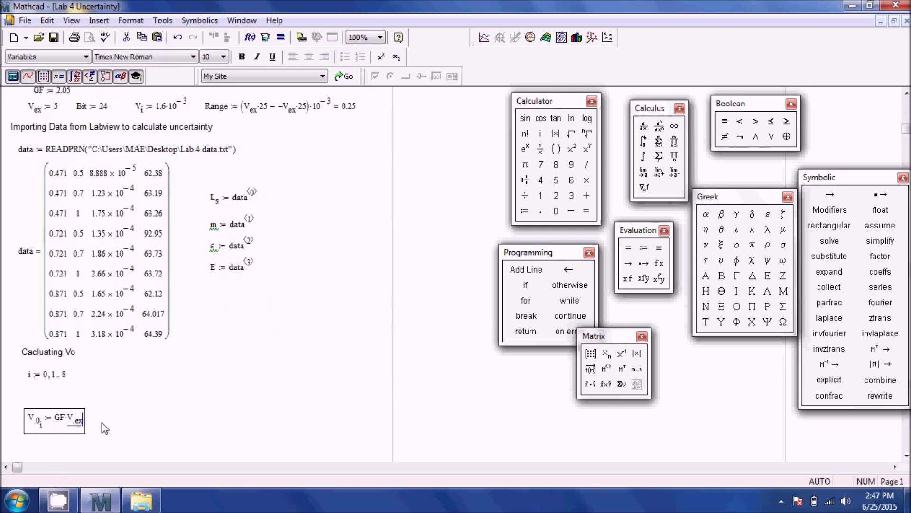
pyautogui.write('*')
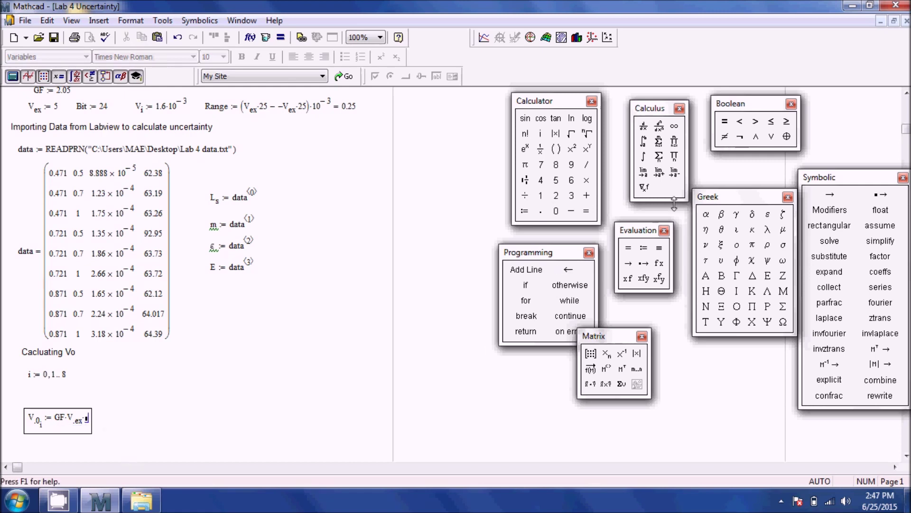
pyautogui.click(767, 214)
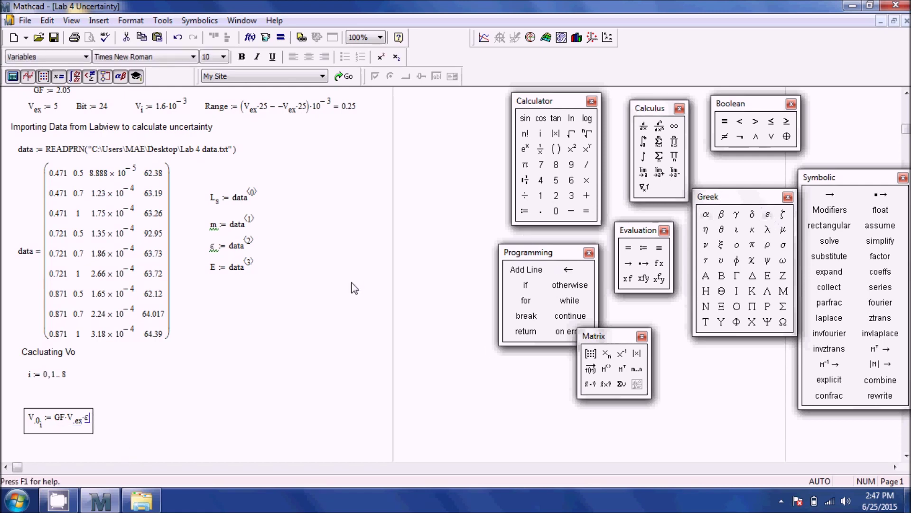
pyautogui.write('[i')
pyautogui.press('space')
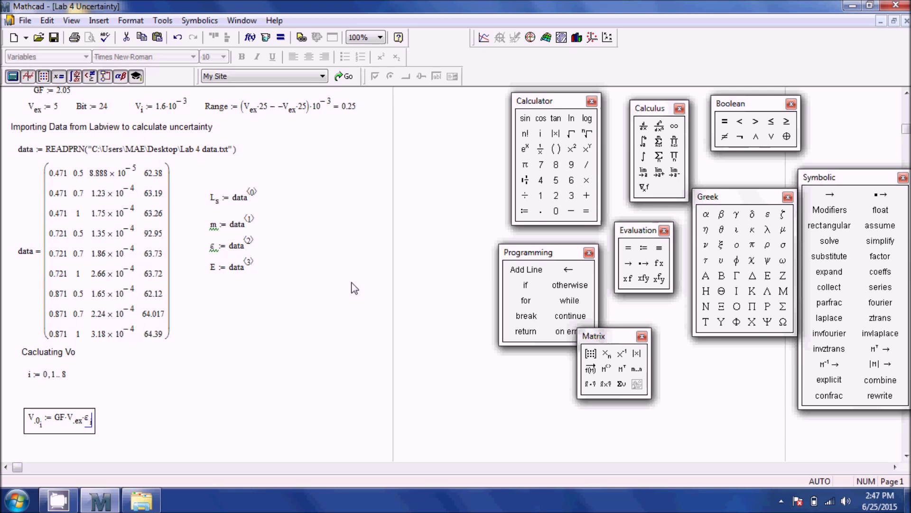
pyautogui.write('/4')
pyautogui.press('space')
pyautogui.write('+V[i')
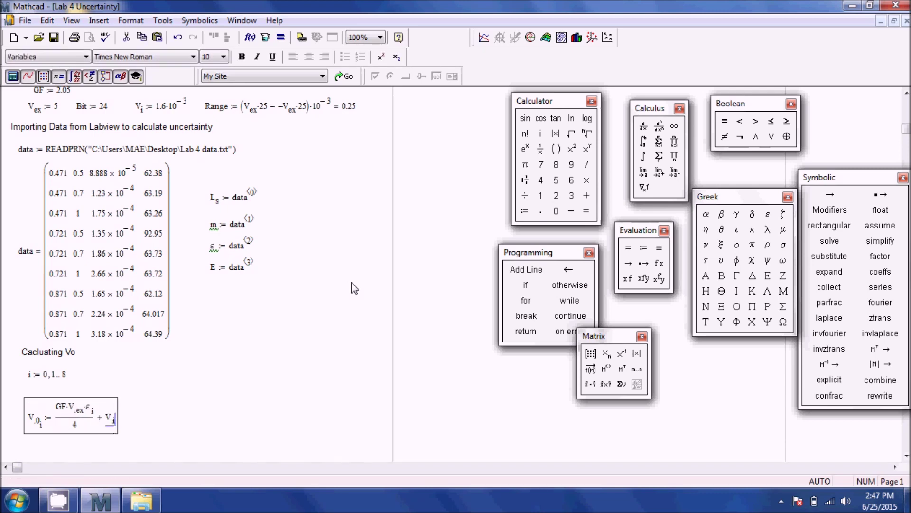
pyautogui.click(188, 409)
# Step: Evaluate V_0 beside its definition and place the result vector clear of the data matrix
pyautogui.scroll(-2, 187, 409)
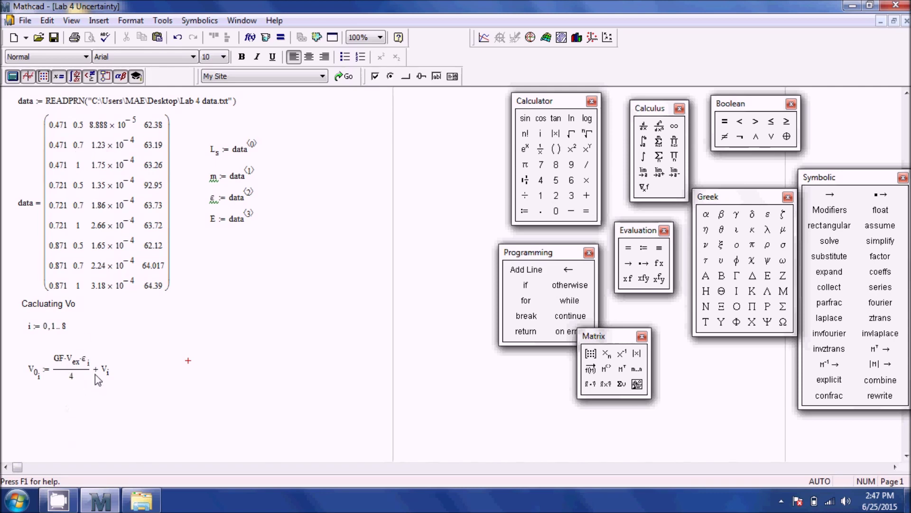
pyautogui.click(141, 375)
pyautogui.write('V')
pyautogui.write('.0=')
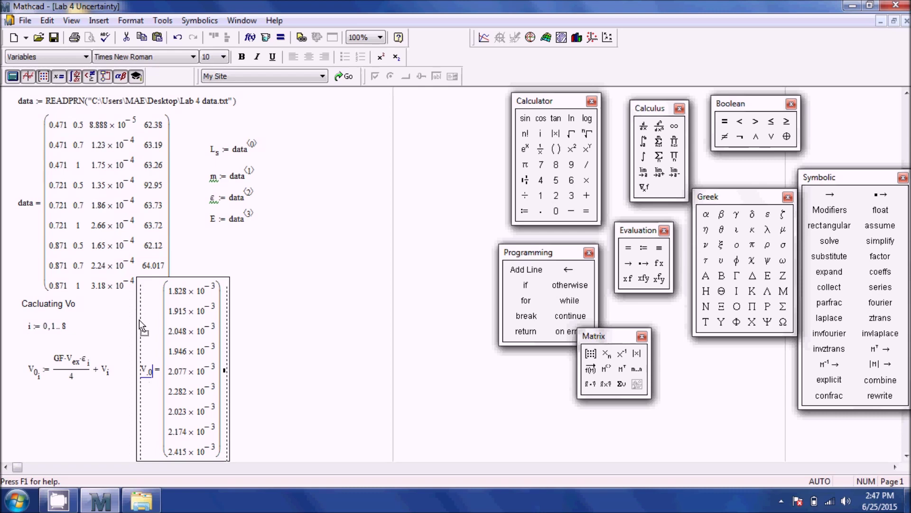
pyautogui.click(135, 334)
# Step: Add the text "Calculating uncertainty of DAQ" below the V_0 results
pyautogui.scroll(-6, 138, 342)
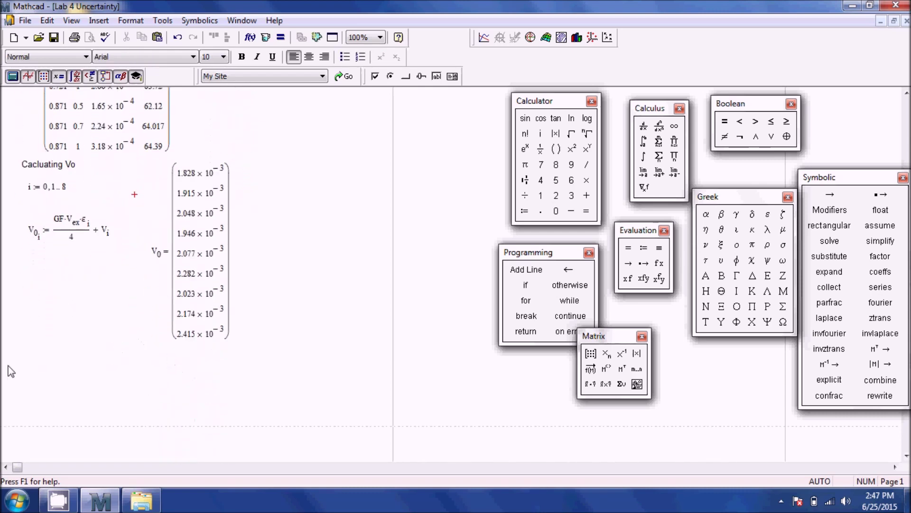
pyautogui.click(22, 355)
pyautogui.scroll(4, 168, 394)
pyautogui.scroll(-5, 168, 394)
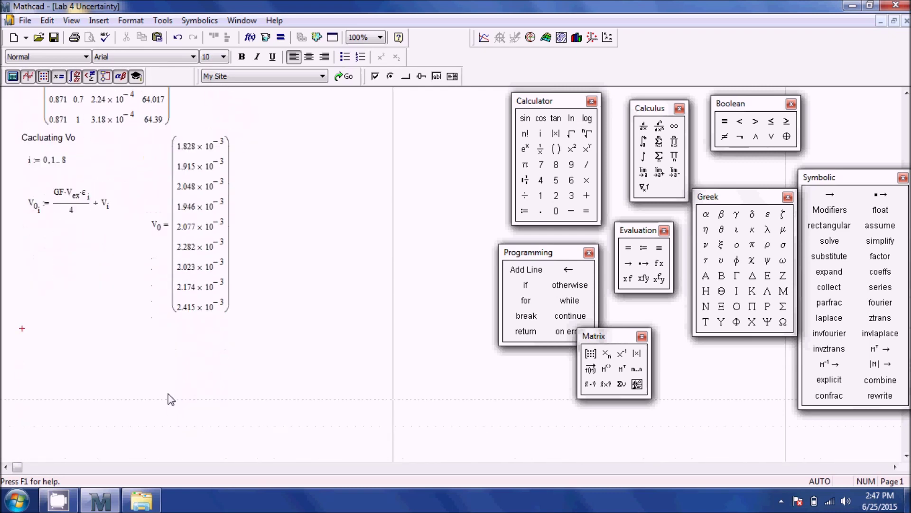
pyautogui.write('Calculating ')
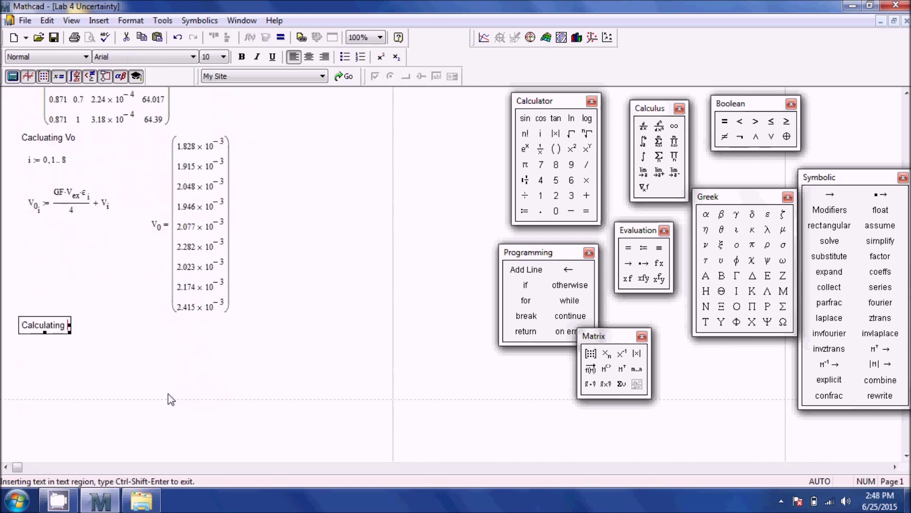
pyautogui.write('uncertainty of ')
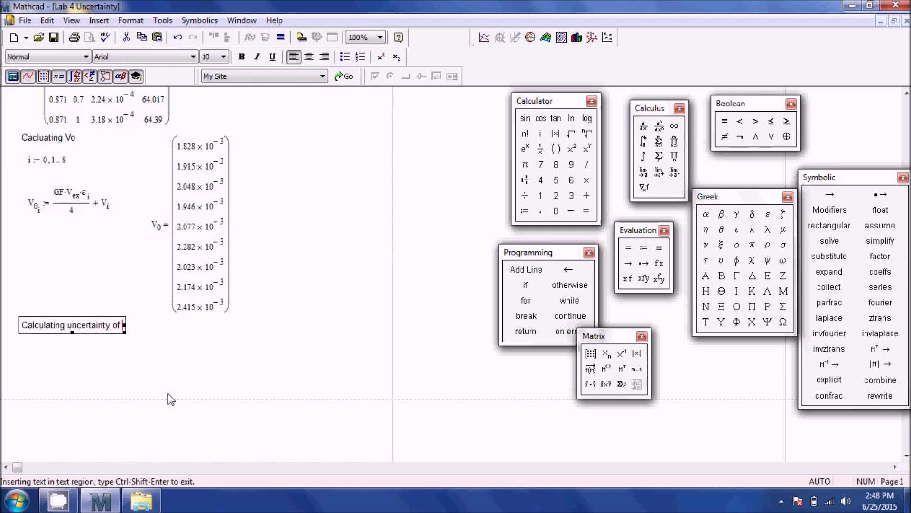
pyautogui.write('DAQ')
pyautogui.click(33, 348)
# Step: Define u_0 below the "Calculating uncertainty of DAQ" heading as Range divided by (2^Bit − 1)
pyautogui.click(30, 347)
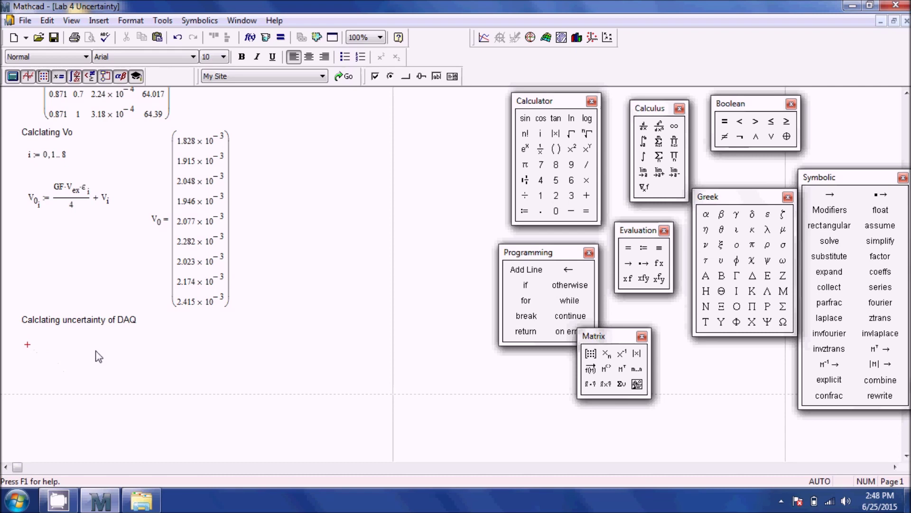
pyautogui.write('u')
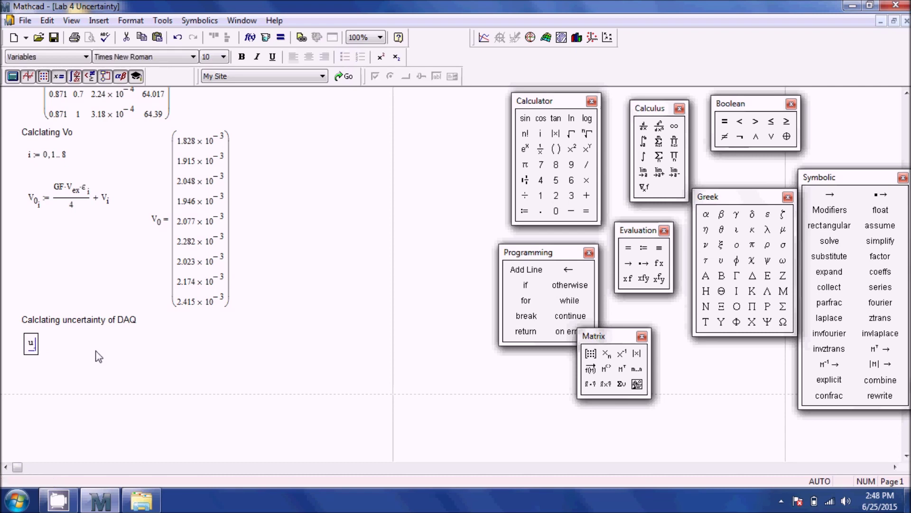
pyautogui.write('.0:=')
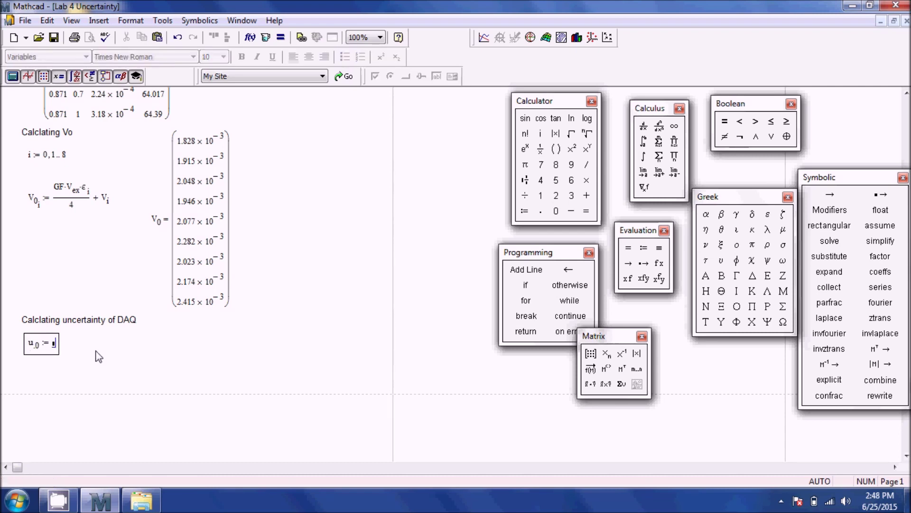
pyautogui.scroll(3, 92, 352)
pyautogui.scroll(8, 92, 353)
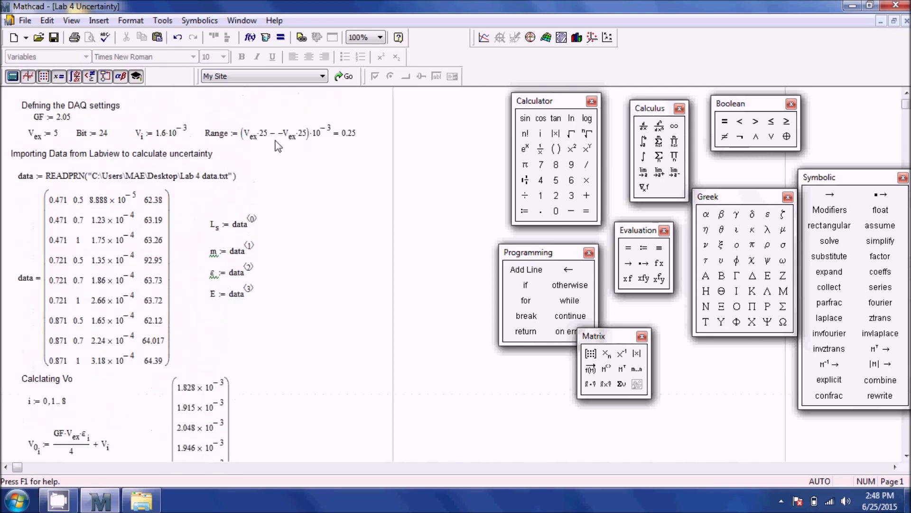
pyautogui.scroll(-5, 165, 251)
pyautogui.scroll(-5, 165, 252)
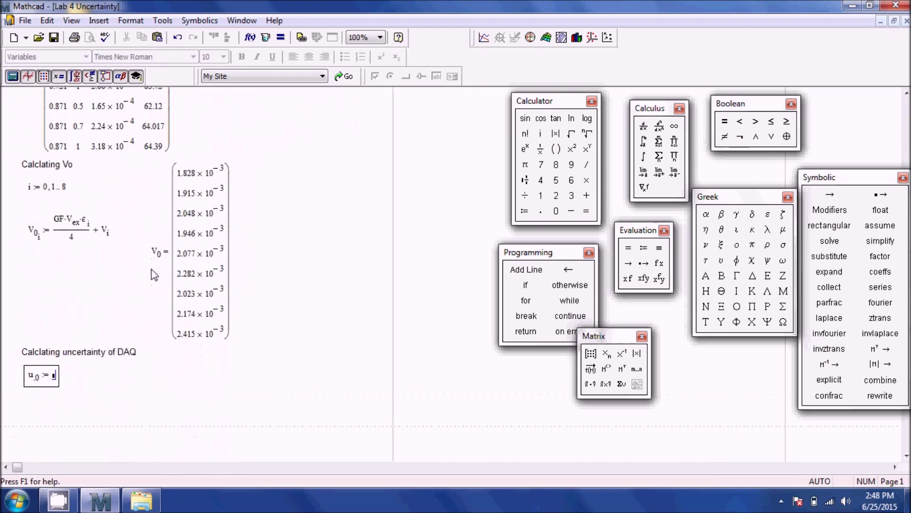
pyautogui.write('Range')
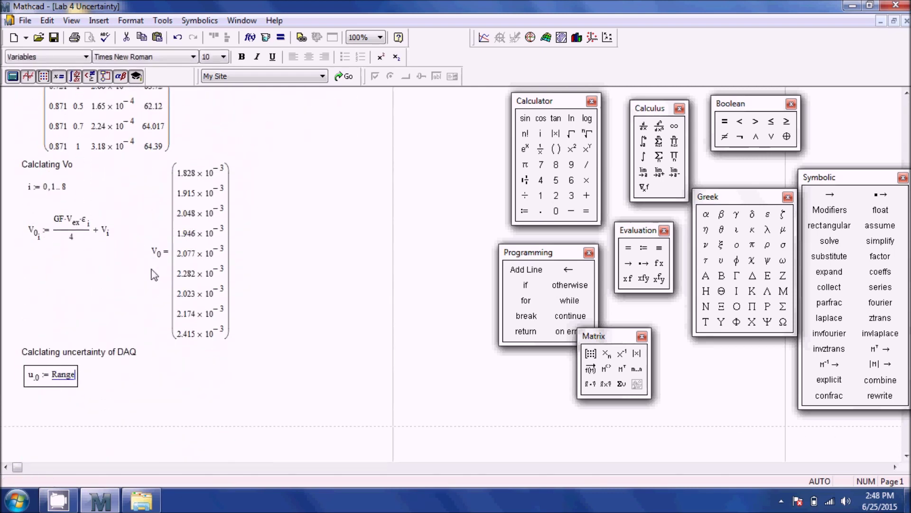
pyautogui.press('/')
pyautogui.write('2^Bit')
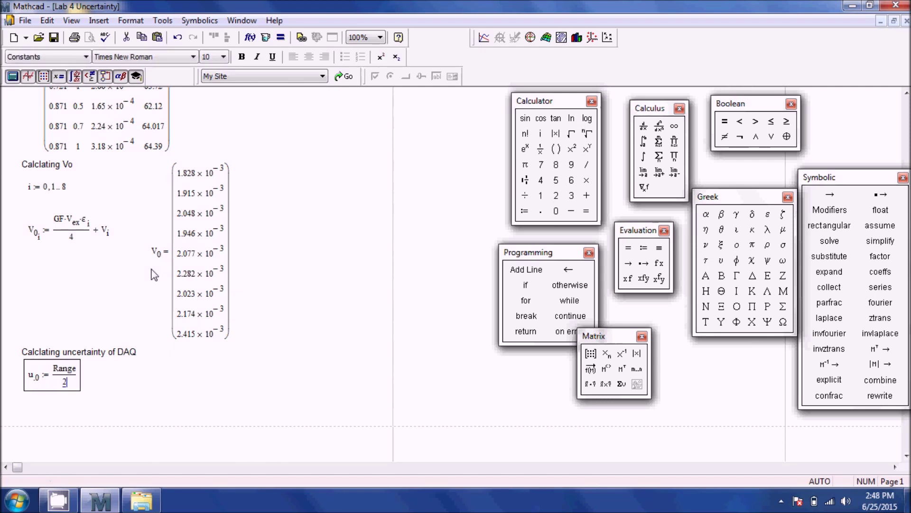
pyautogui.press('space')
pyautogui.write('-1')
pyautogui.press('space')
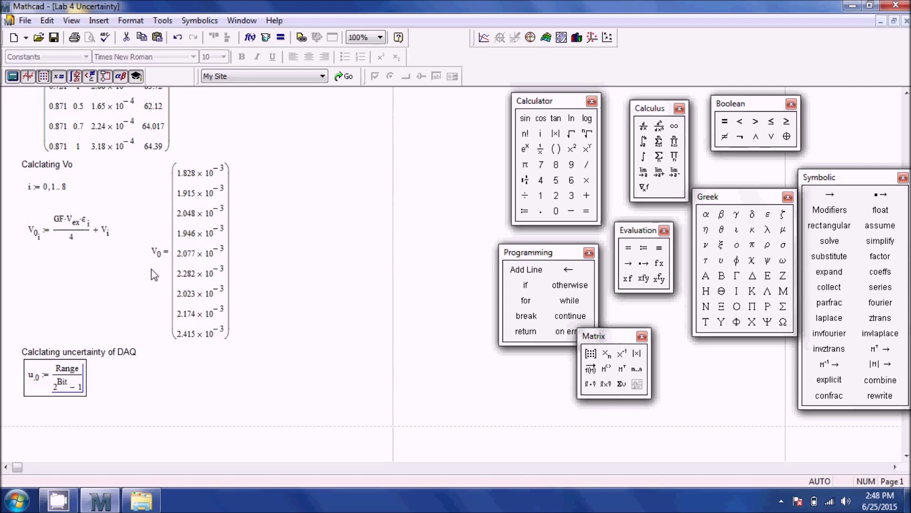
# Step: Divide the whole u_0 expression by 2 and move its region down clear of the heading
pyautogui.press('/')
pyautogui.write('2')
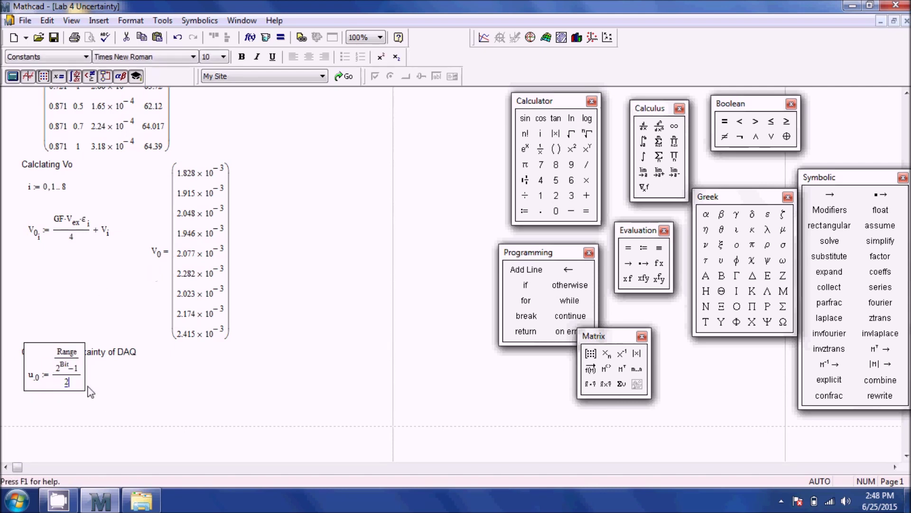
pyautogui.moveTo(83, 378); pyautogui.dragTo(84, 395)
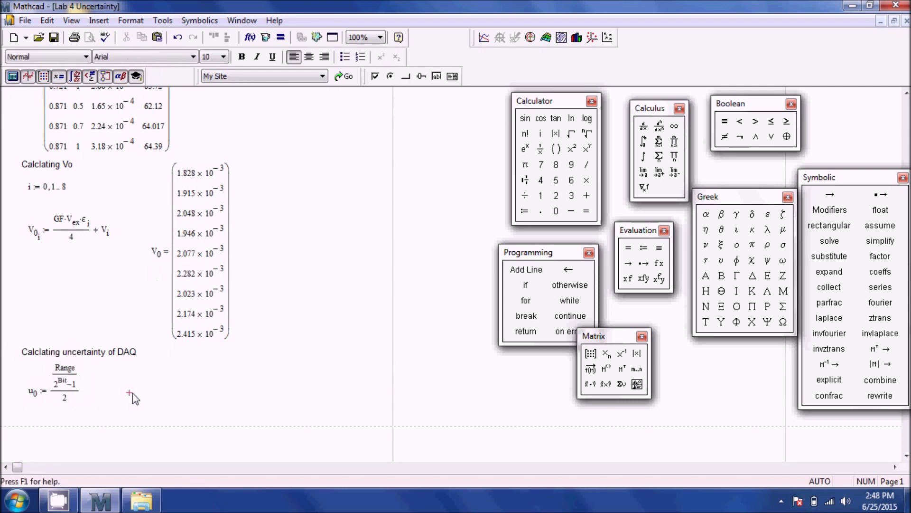
# Step: Evaluate u_0 inline as a check and remove the displayed result again
pyautogui.click(75, 397)
pyautogui.write('= 7.451 × 10^-9')
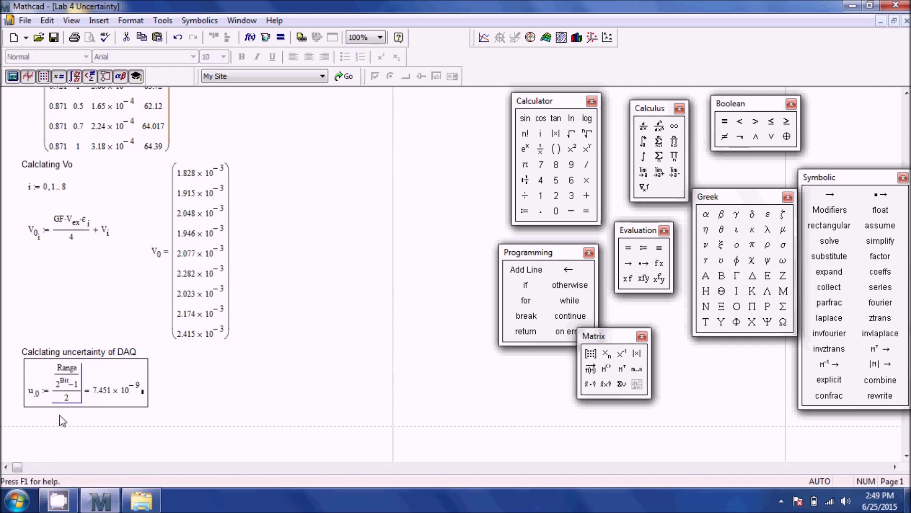
pyautogui.press('BackSpace')
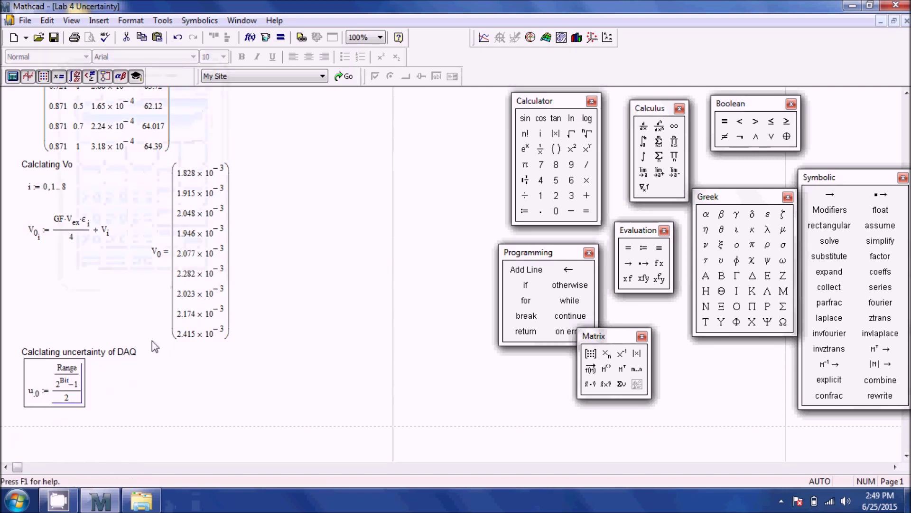
# Step: Define u_cze := 0.05/100·Range beside the u_0 definition
pyautogui.click(102, 393)
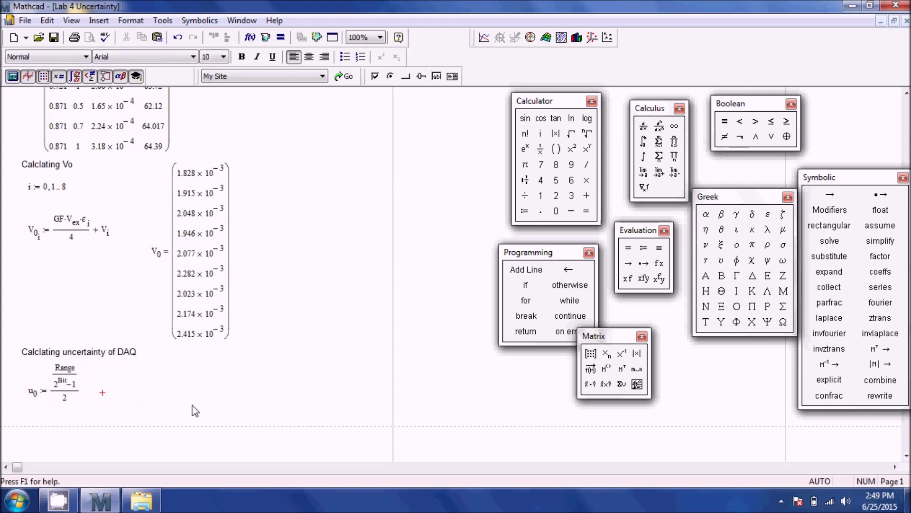
pyautogui.write('u')
pyautogui.write('.cze')
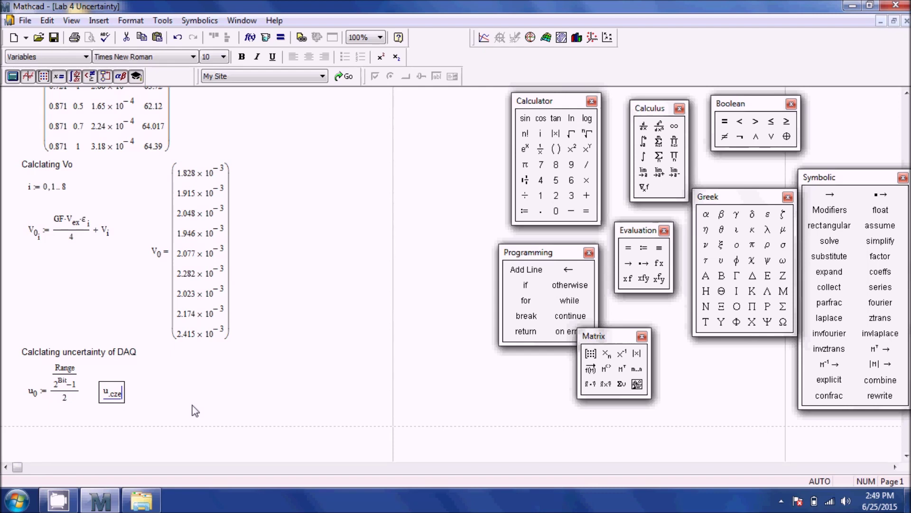
pyautogui.write(':0.2')
pyautogui.press('BackSpace')
pyautogui.write('058')
pyautogui.press('BackSpace')
pyautogui.write('/100')
pyautogui.press('Right')
pyautogui.write('*Range')
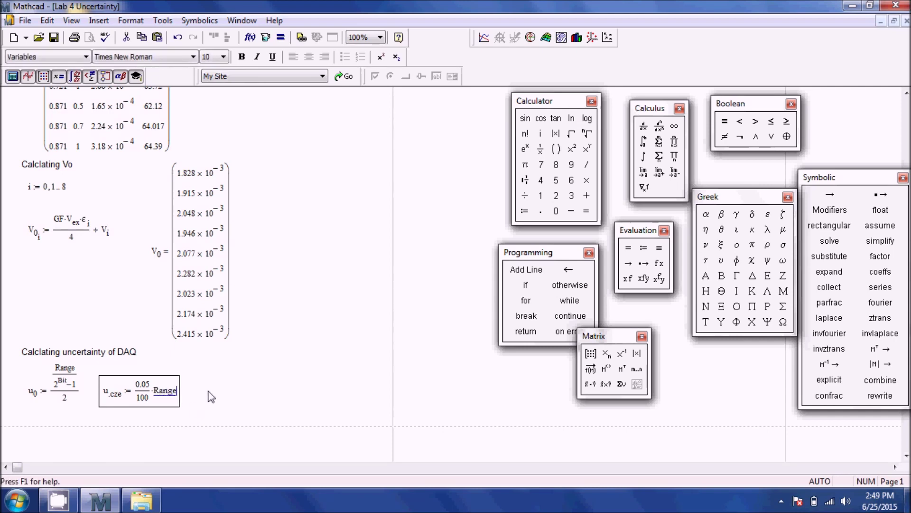
pyautogui.click(210, 388)
# Step: Define u_cse_vi := 0.2/100·V_i below the u_0 definition
pyautogui.scroll(-1, 211, 391)
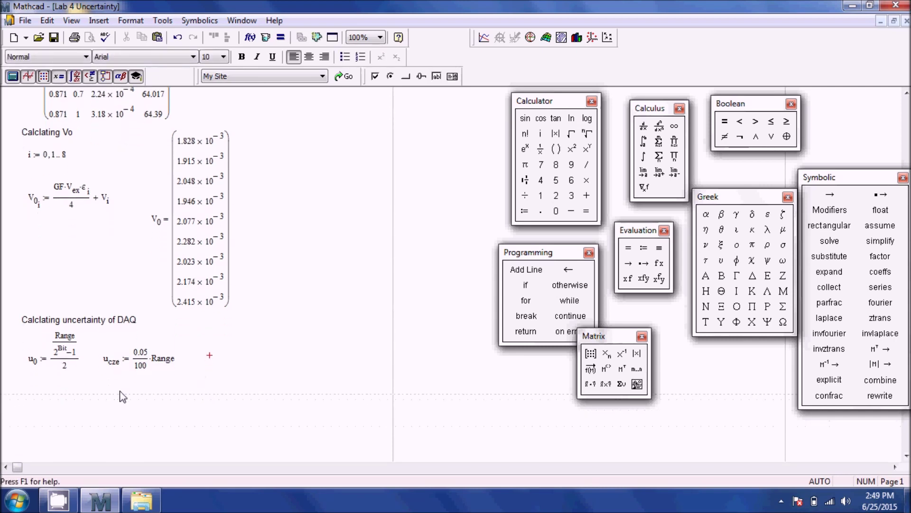
pyautogui.scroll(-1, 120, 391)
pyautogui.click(28, 361)
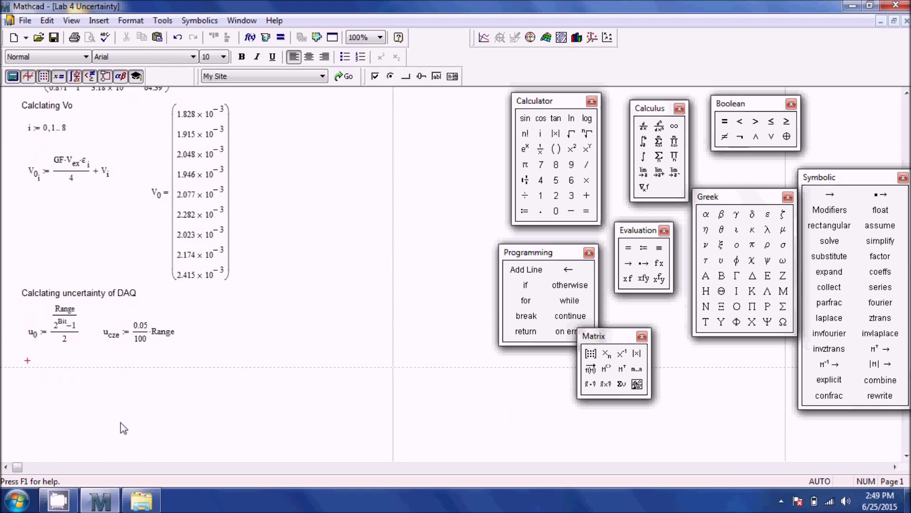
pyautogui.write('u.c')
pyautogui.write('se')
pyautogui.write('_v')
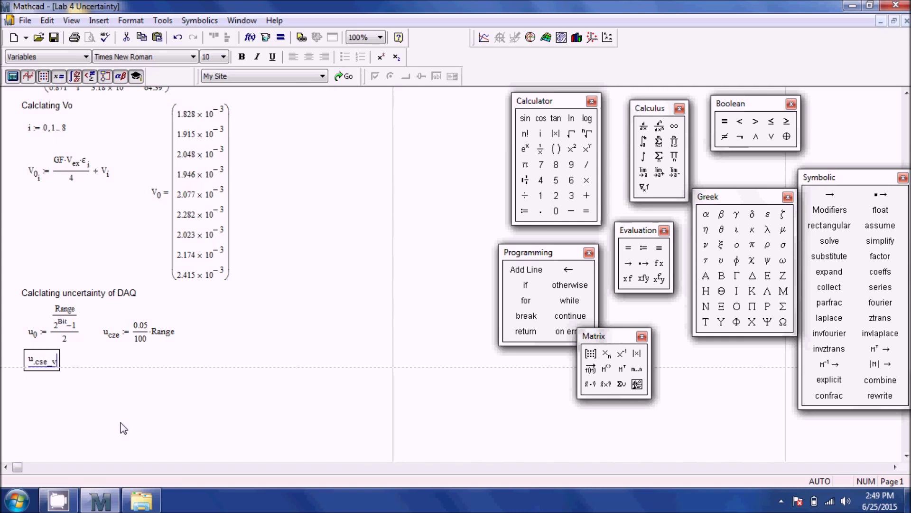
pyautogui.write('i:=')
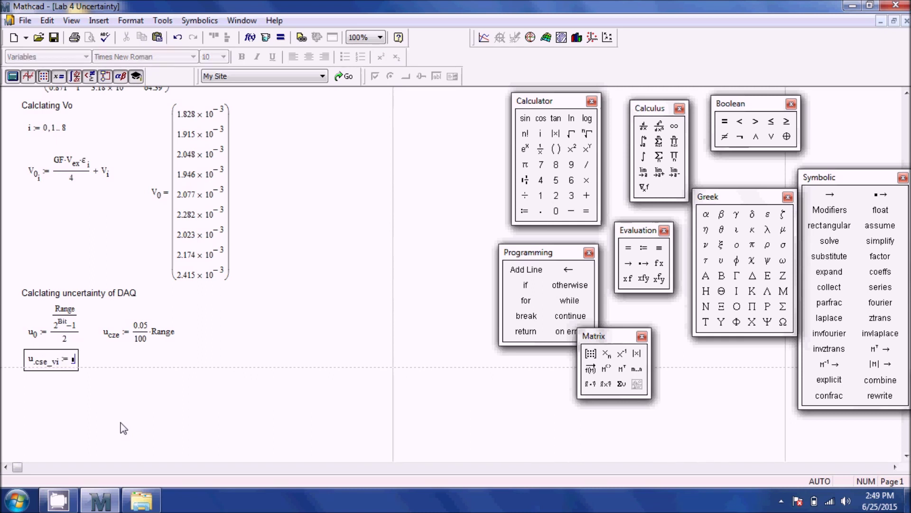
pyautogui.write('0.2/100')
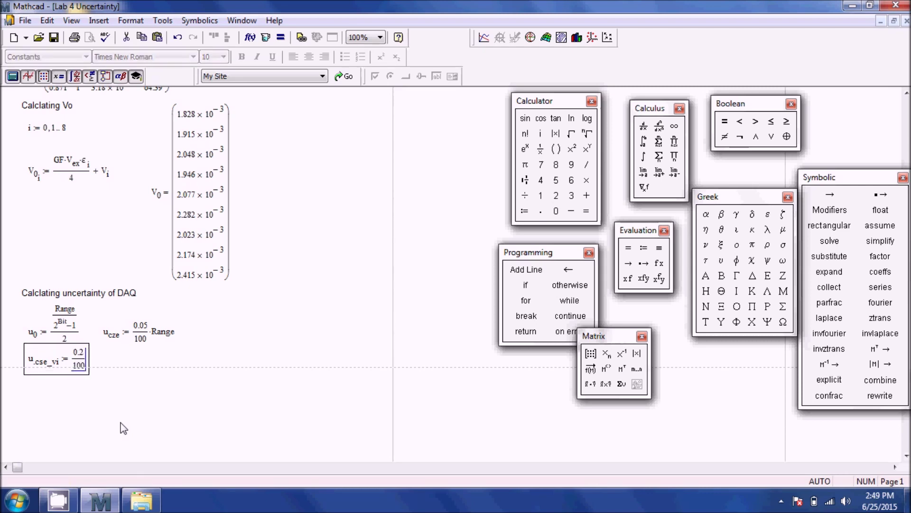
pyautogui.press('space')
pyautogui.write('*')
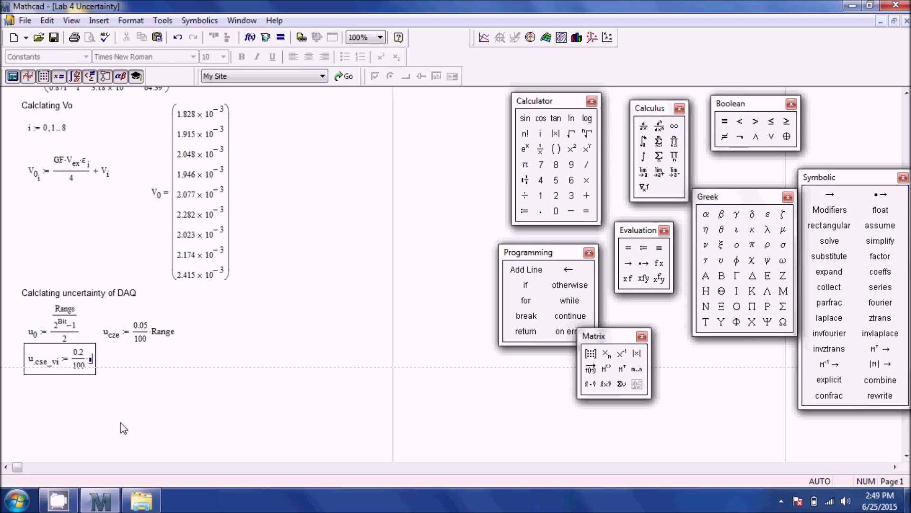
pyautogui.write('V[i')
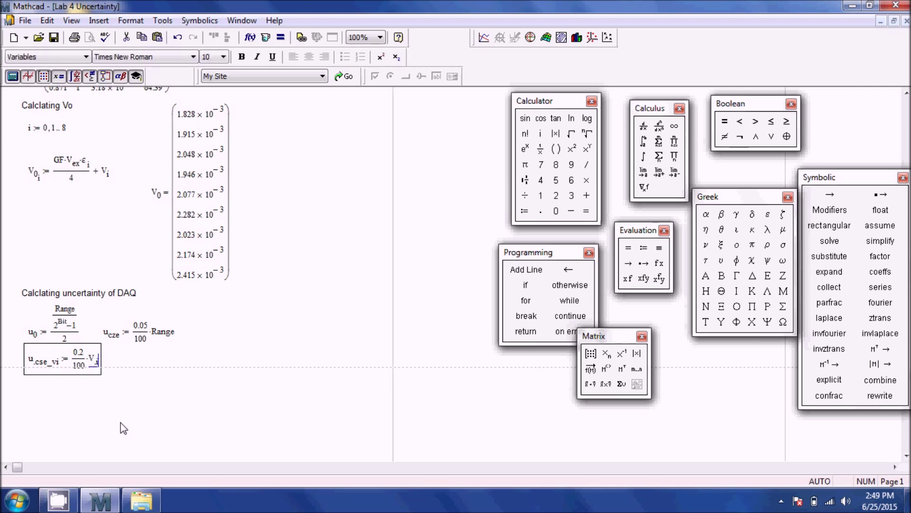
pyautogui.click(129, 382)
# Step: Define u_cse_vo for index i as 0.2/100 times V_0 at index i, beside the u_cse_vi definition
pyautogui.click(107, 363)
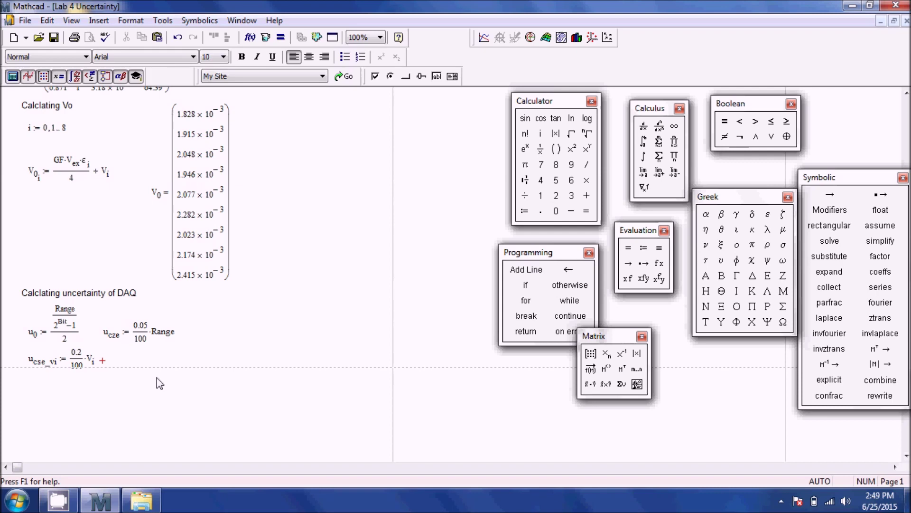
pyautogui.write('u.cse')
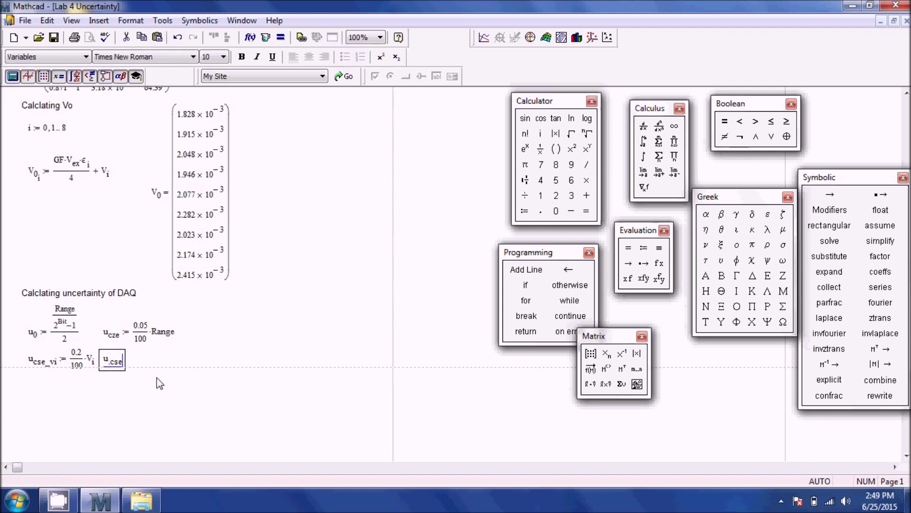
pyautogui.write('_vo=')
pyautogui.press('BackSpace')
pyautogui.write('.')
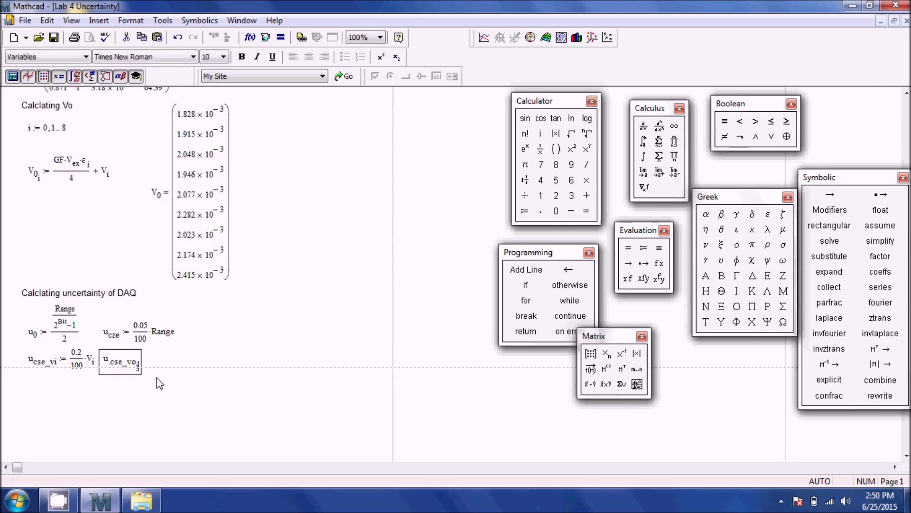
pyautogui.write('i:')
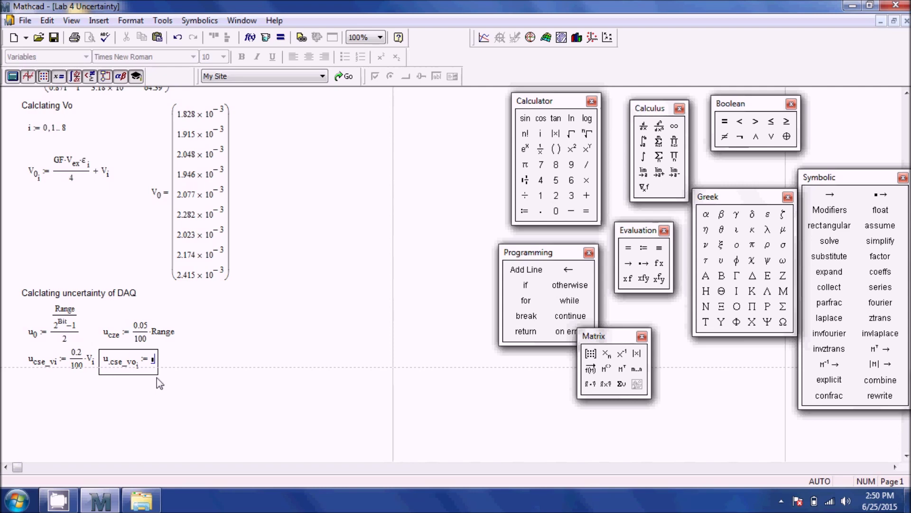
pyautogui.write('0.2/100')
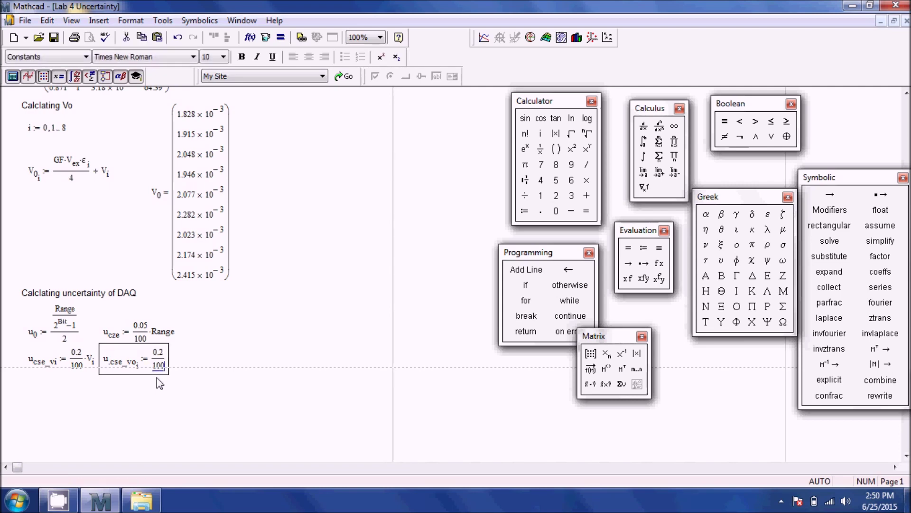
pyautogui.press('space')
pyautogui.write('*V')
pyautogui.write('.0[i')
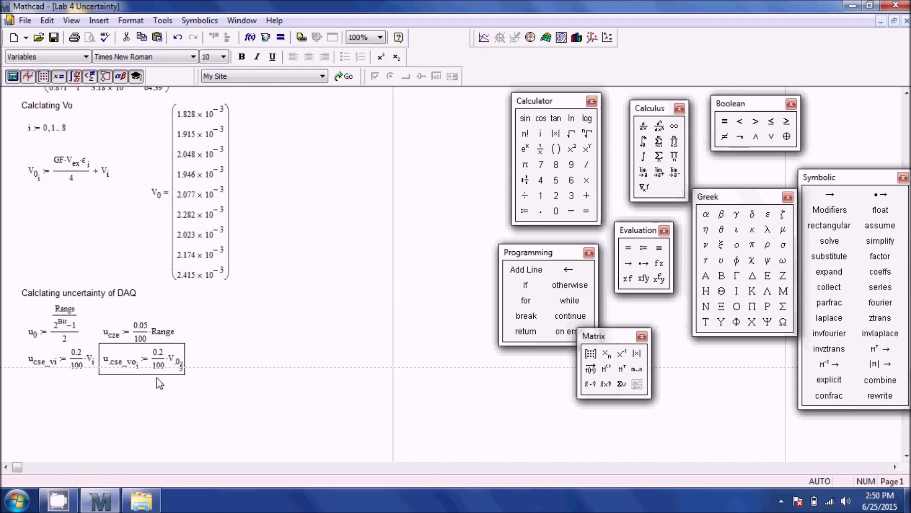
pyautogui.click(190, 386)
# Step: Evaluate the u_cse_vo vector beside its definition as a check and delete the result region
pyautogui.click(226, 361)
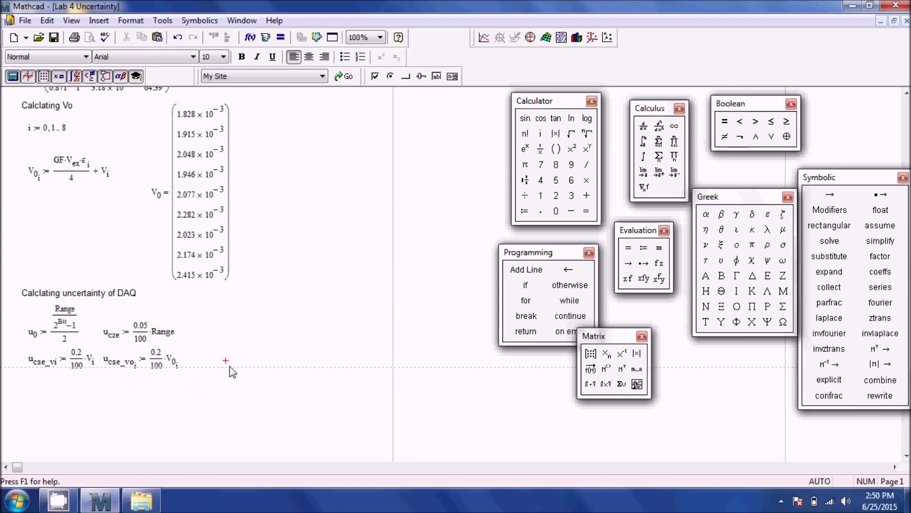
pyautogui.write('u')
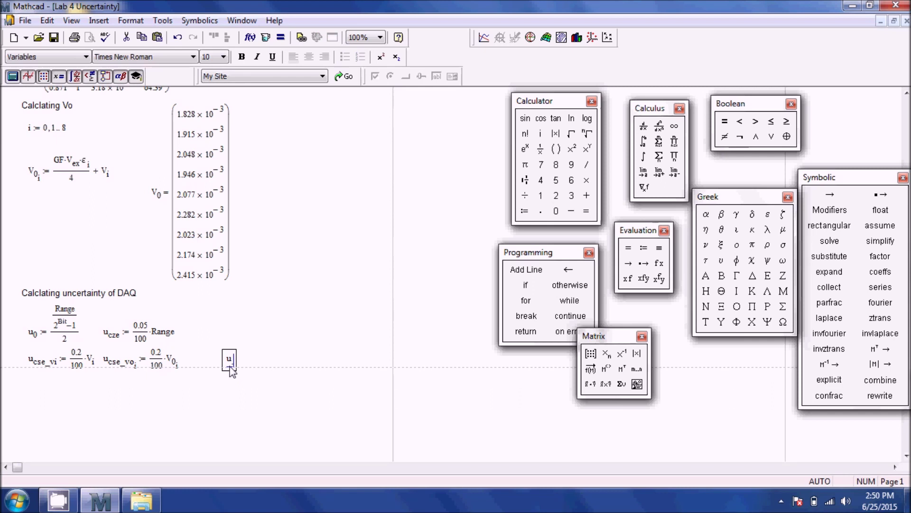
pyautogui.write('.cse_vo=')
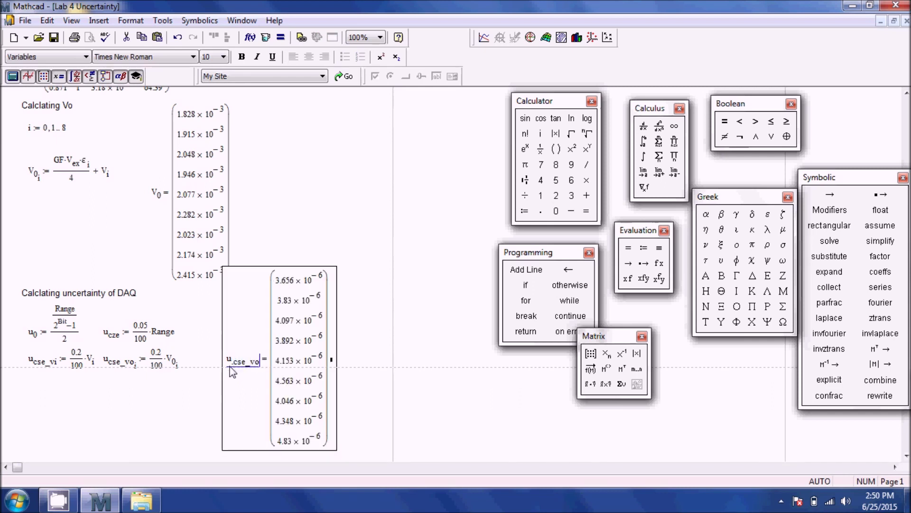
pyautogui.click(199, 329)
pyautogui.moveTo(198, 328); pyautogui.dragTo(260, 372)
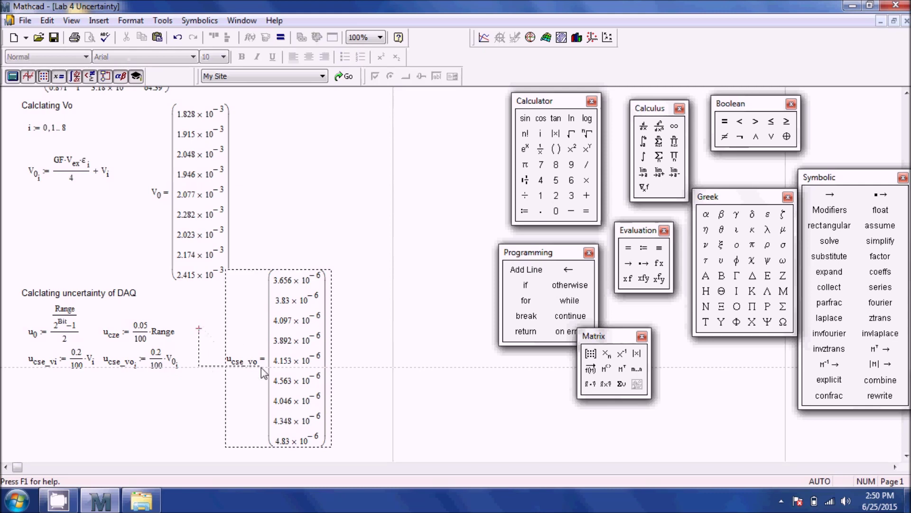
pyautogui.press('Delete')
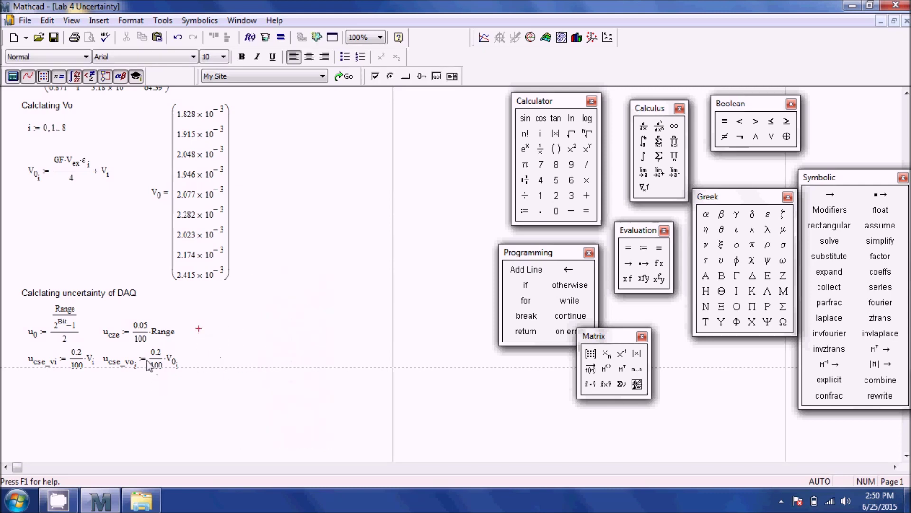
# Step: Examine the index subscripts on the left-hand sides of the u_cse_vo and V_0 definitions
pyautogui.click(135, 368)
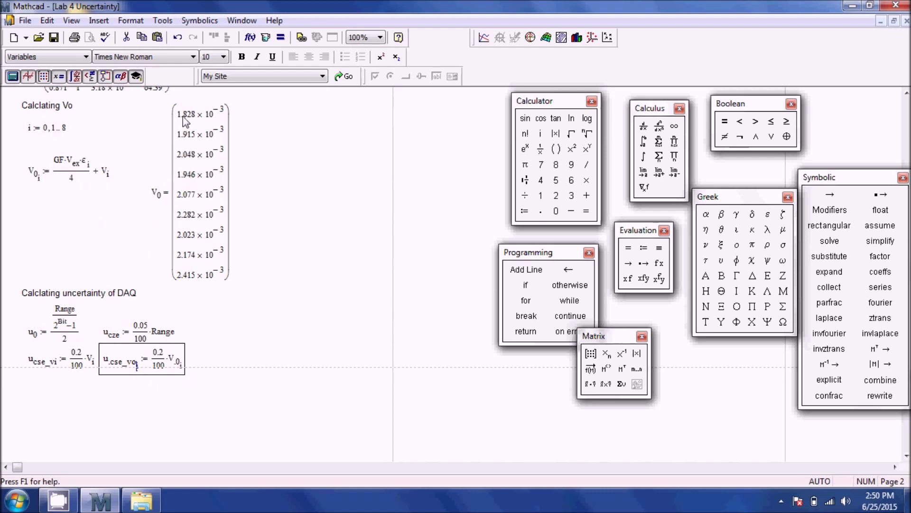
pyautogui.click(41, 179)
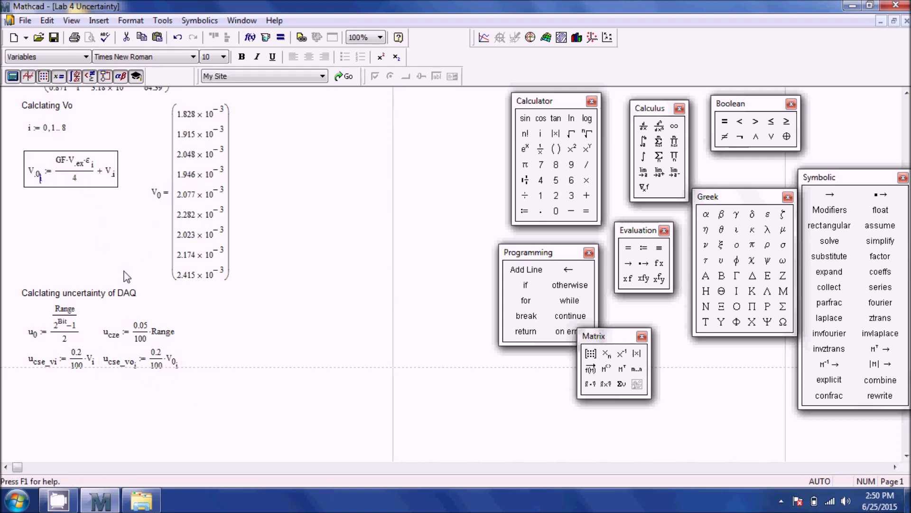
# Step: Start the definition of u_c_vi below u_cse_vi, with c_vi as a literal subscript and a square root on the right-hand side
pyautogui.scroll(-2, 125, 276)
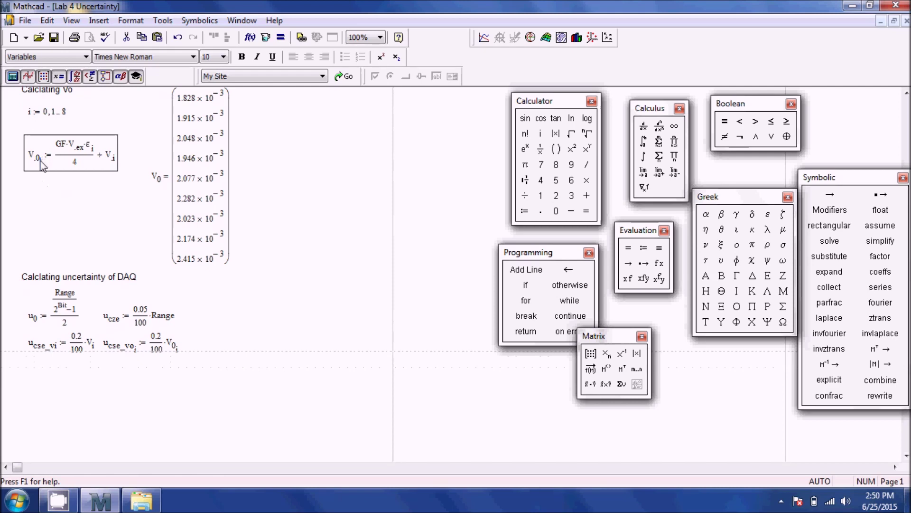
pyautogui.scroll(3, 88, 188)
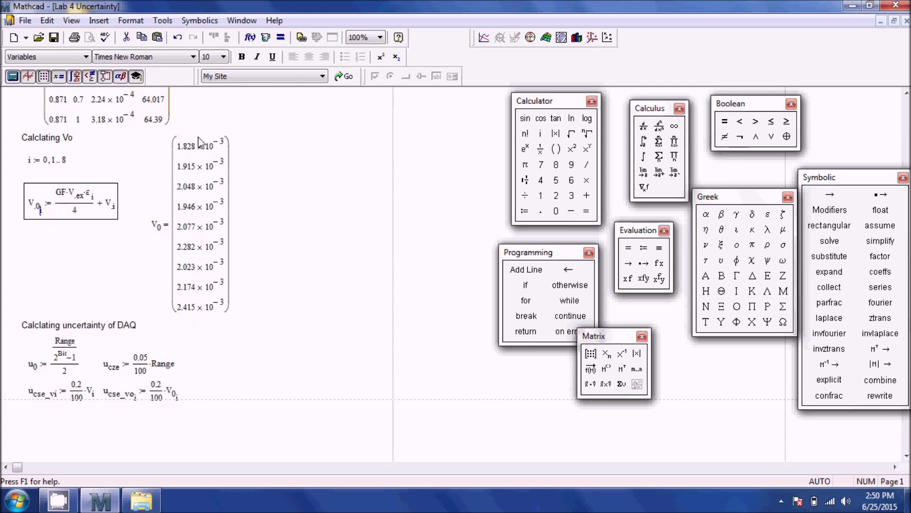
pyautogui.scroll(-6, 145, 279)
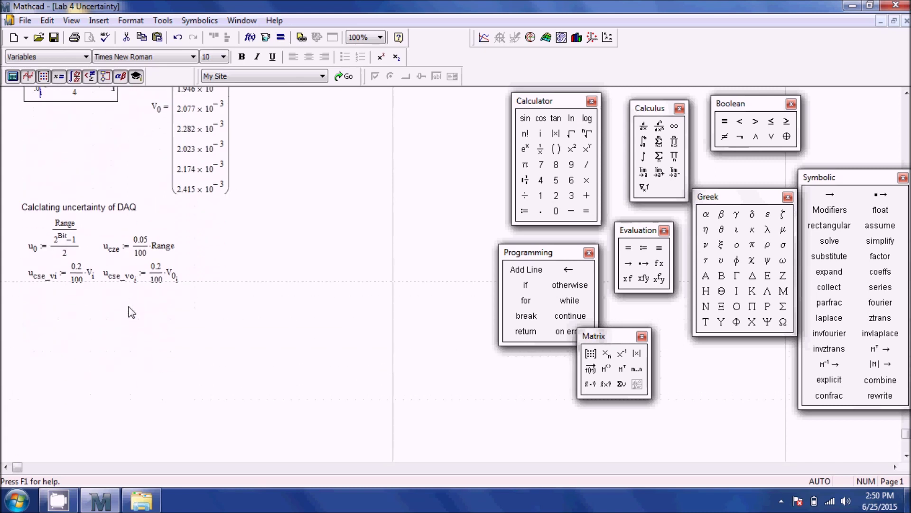
pyautogui.click(28, 297)
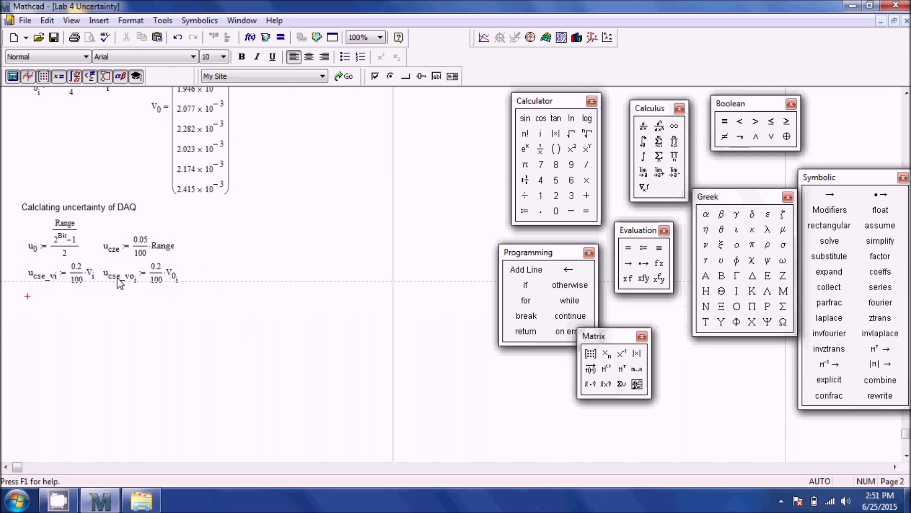
pyautogui.click(31, 309)
pyautogui.write('u')
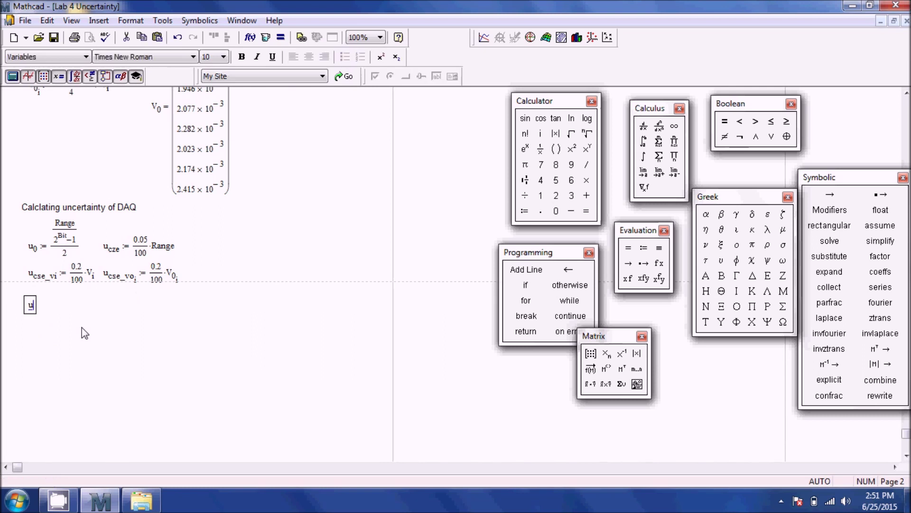
pyautogui.write('c_vi :=')
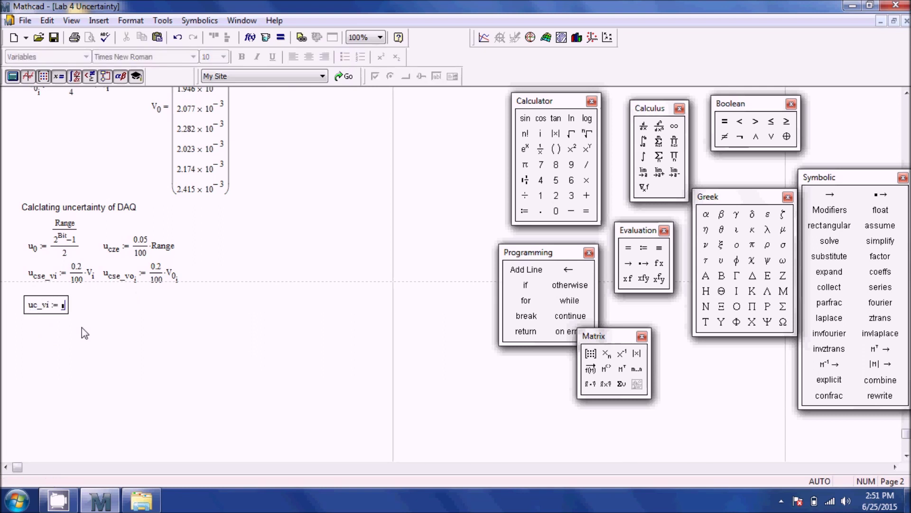
pyautogui.press('BackSpace')
pyautogui.press('BackSpace')
pyautogui.press('BackSpace')
pyautogui.press('BackSpace')
pyautogui.press('BackSpace')
pyautogui.write('.c_vi:')
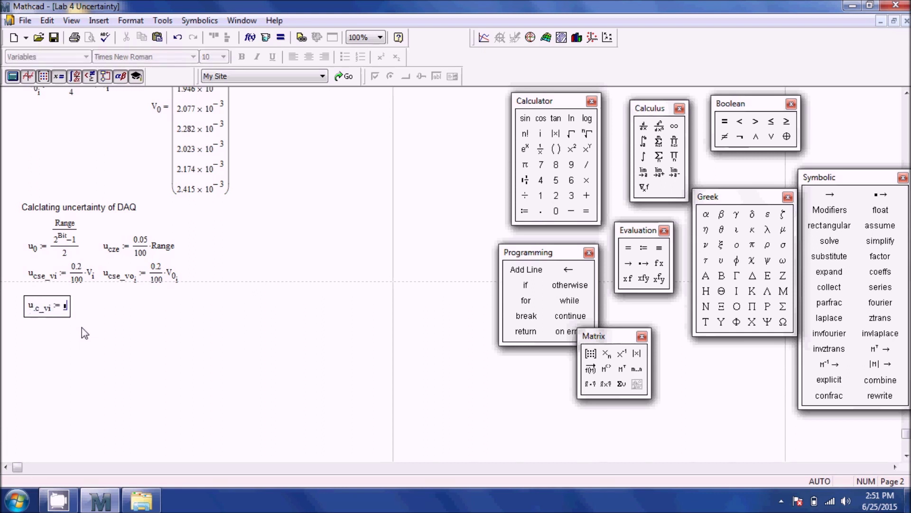
pyautogui.press('\\')
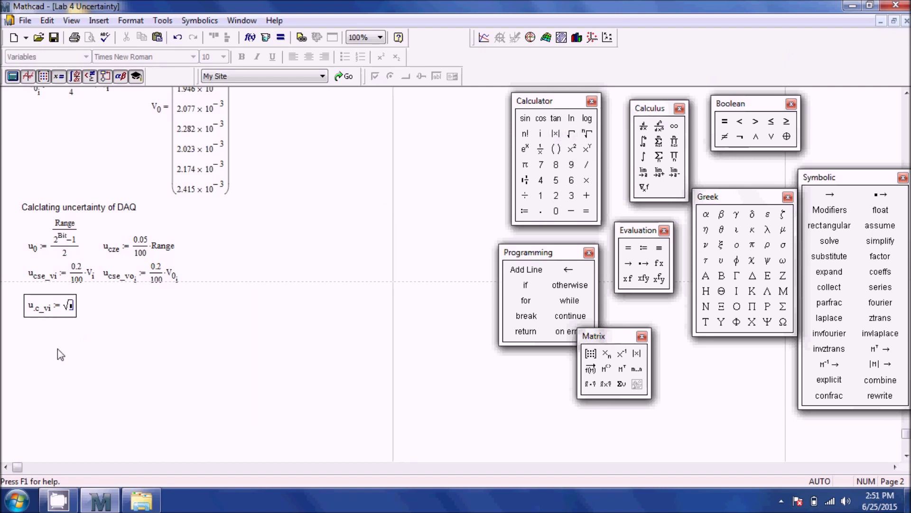
# Step: Fill the square root of the u_c_vi definition with u_cze squared plus u_cse_vi squared
pyautogui.write('u')
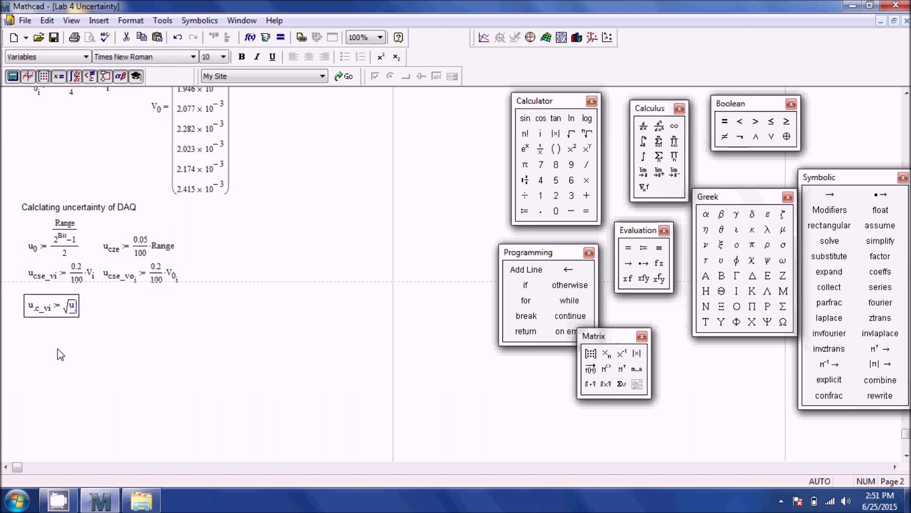
pyautogui.write('.cze^2')
pyautogui.press('space')
pyautogui.write('+ ')
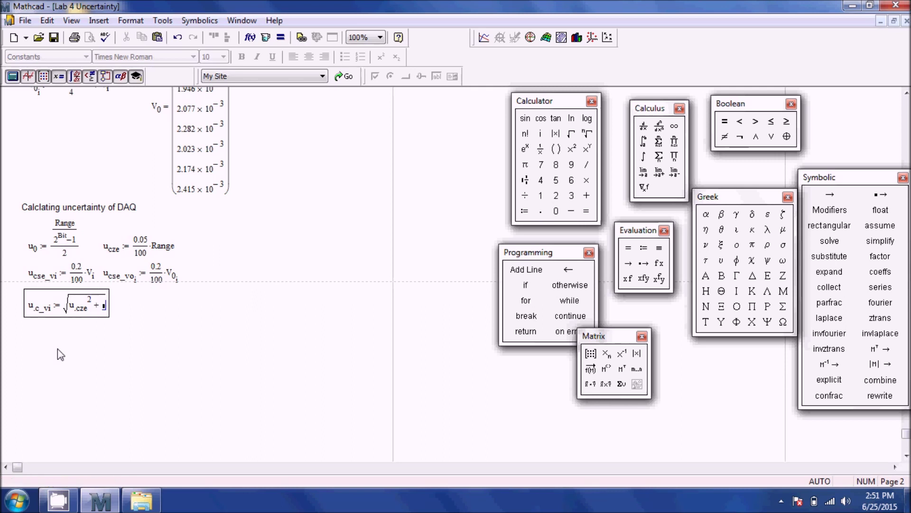
pyautogui.write('u.c')
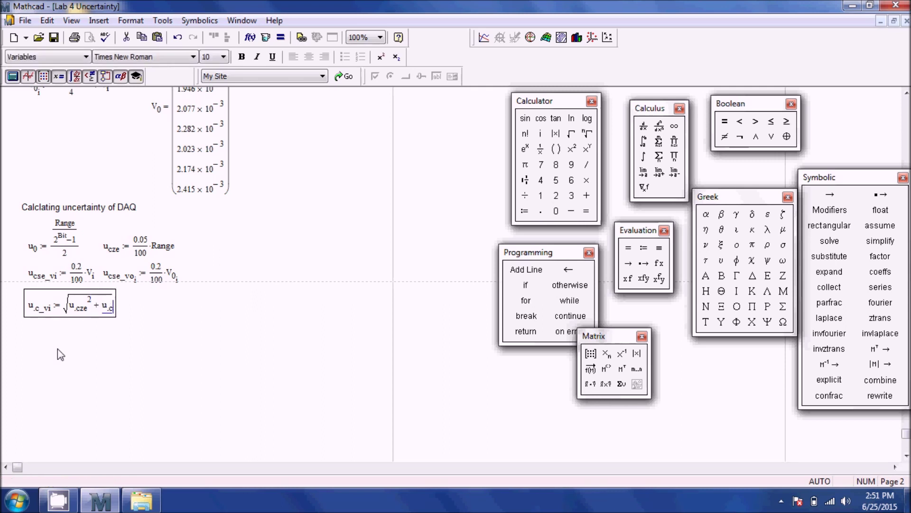
pyautogui.write('se_vi')
pyautogui.hotkey('shift', '6')
pyautogui.write('2')
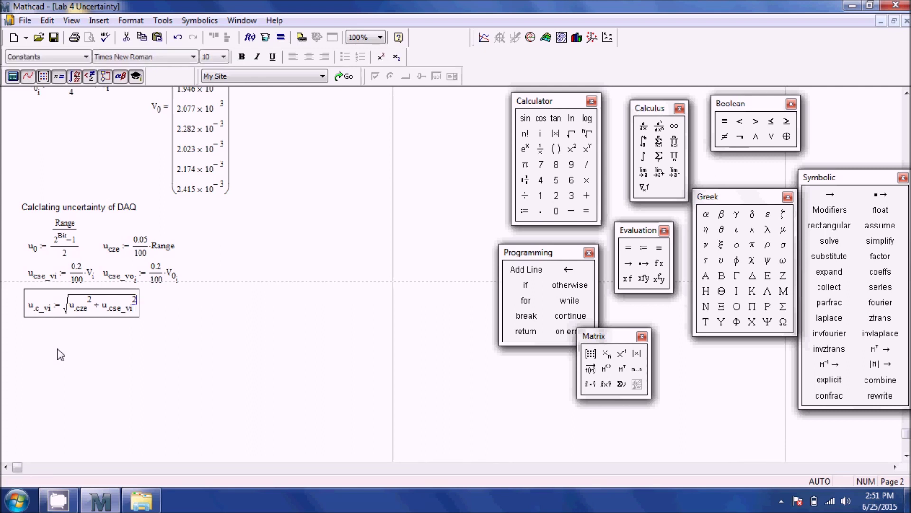
pyautogui.click(58, 349)
pyautogui.click(27, 333)
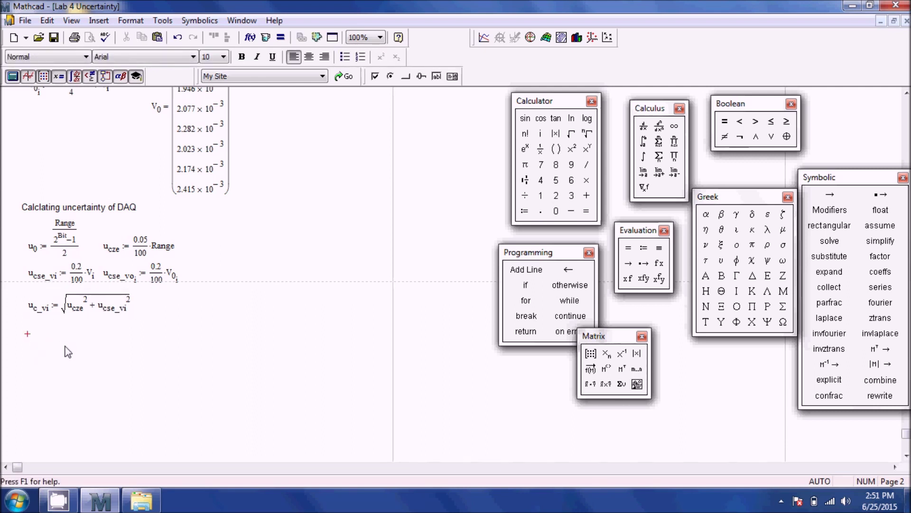
pyautogui.write('uc_')
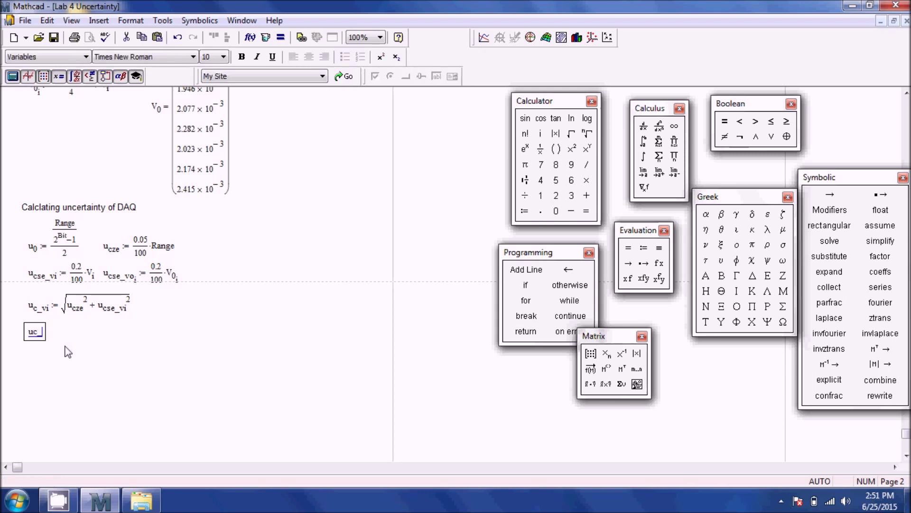
pyautogui.write('vo[')
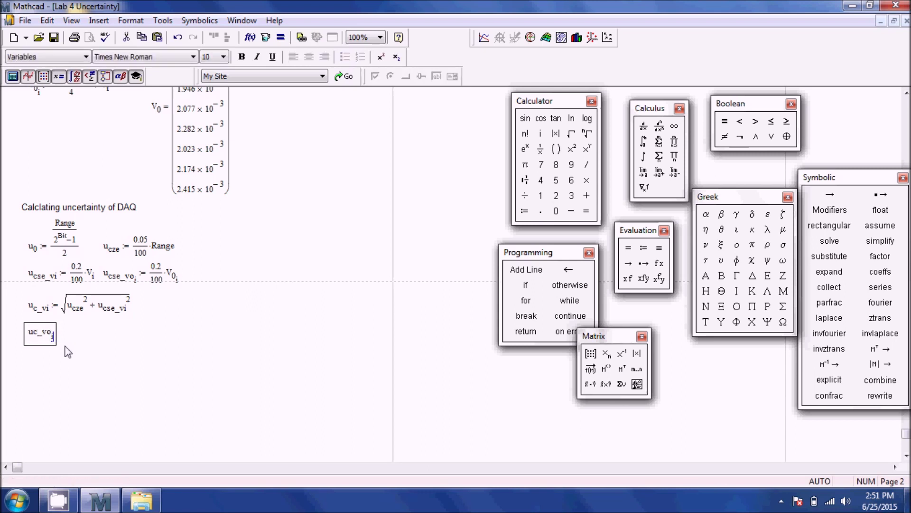
pyautogui.press('BackSpace')
pyautogui.press('BackSpace')
pyautogui.press('BackSpace')
pyautogui.press('BackSpace')
pyautogui.press('BackSpace')
pyautogui.press('BackSpace')
pyautogui.press('BackSpace')
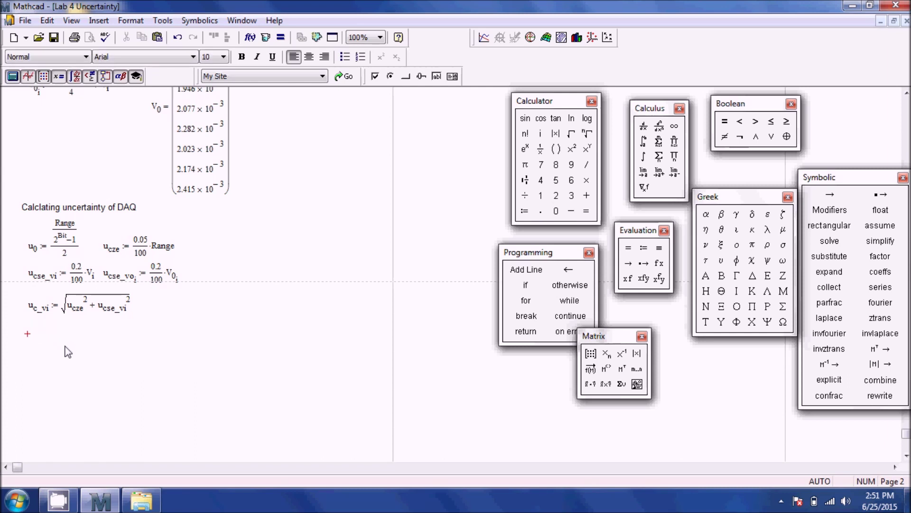
# Step: Enter u_c_vo with c_vo as a literal subscript below the u_c_vi definition and add a vector index to it
pyautogui.write('uc_vo')
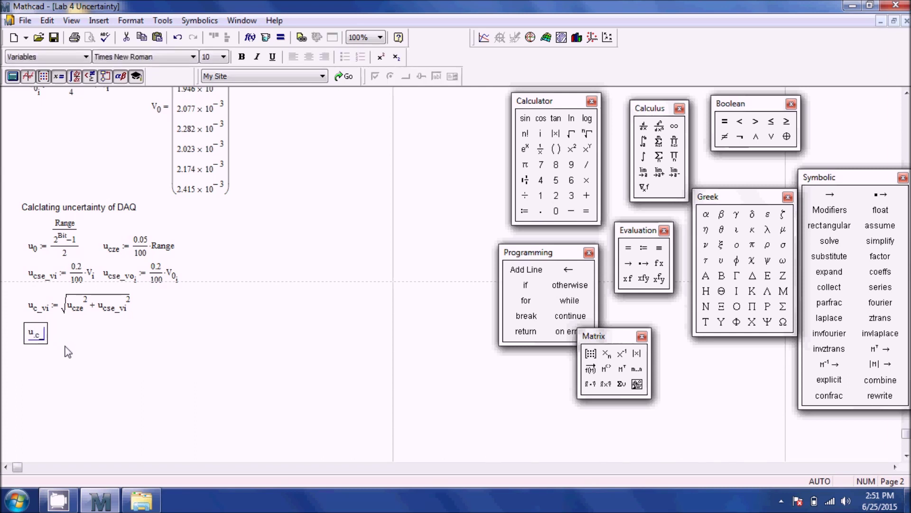
pyautogui.write('[')
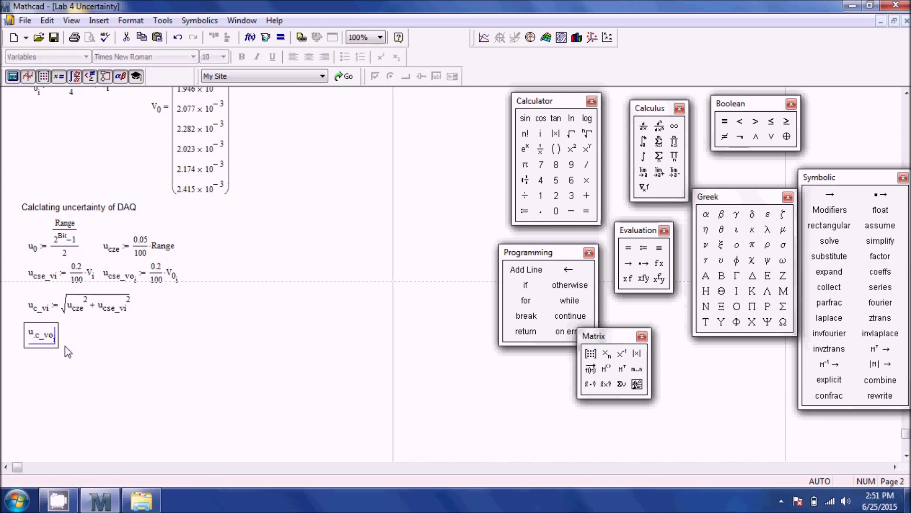
# Step: Complete the indexed definition of u_c_vo_i as the square root of u_cze^2 + (u_cse_vo_i)^2
pyautogui.write('i:')
pyautogui.press('\\')
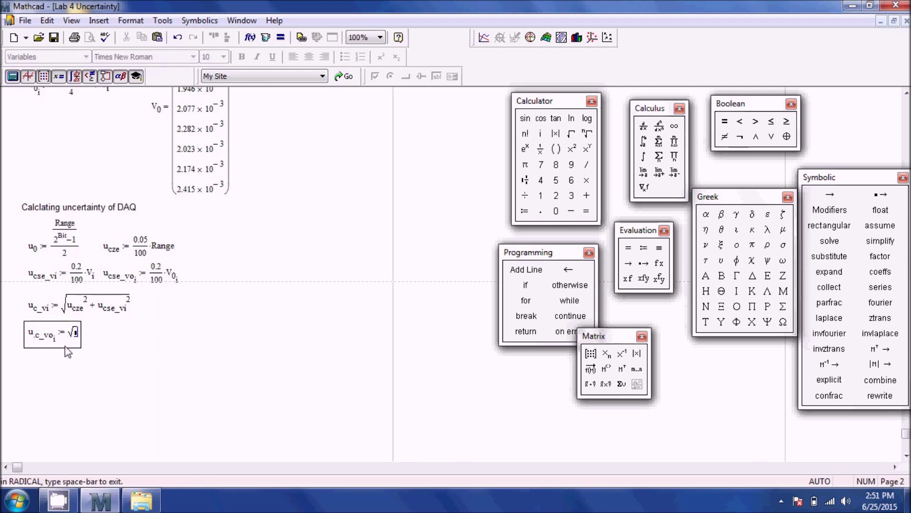
pyautogui.write('u.c')
pyautogui.write('ze^2')
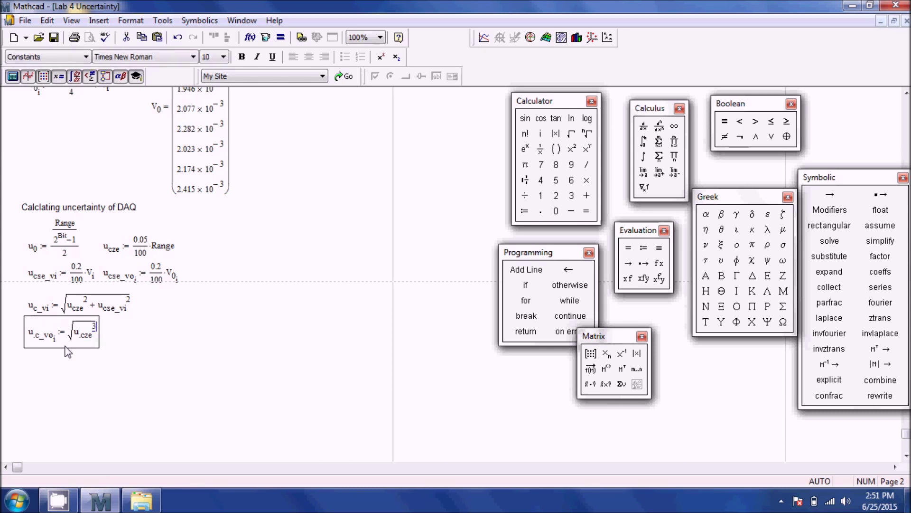
pyautogui.press('space')
pyautogui.write('+u.cse_vo')
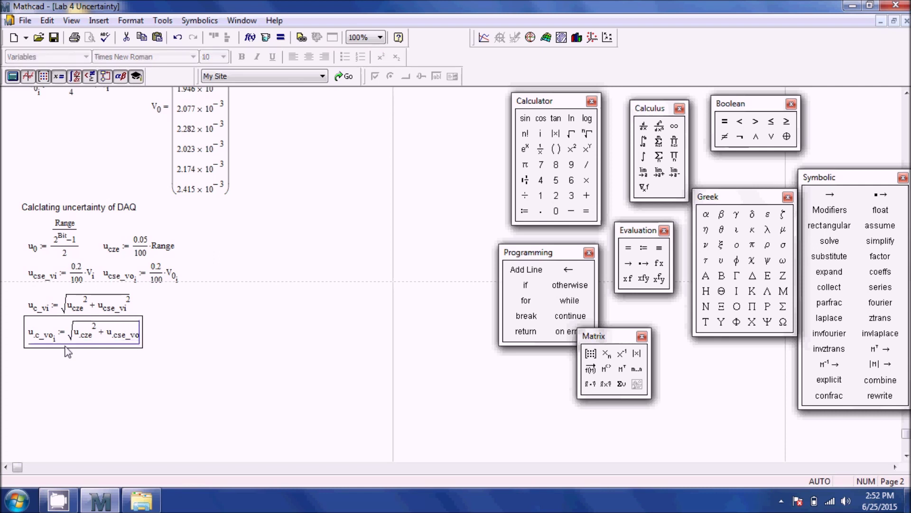
pyautogui.click(66, 347)
pyautogui.press('[')
pyautogui.write('^2')
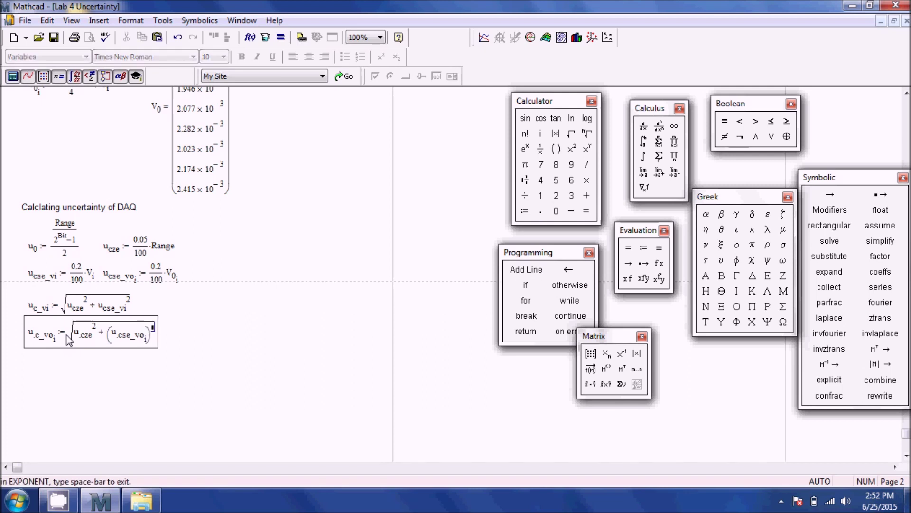
pyautogui.click(86, 382)
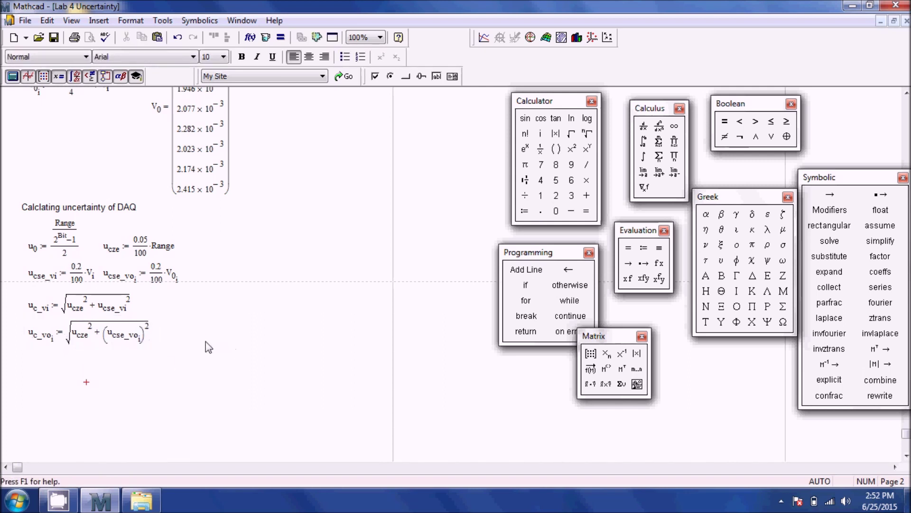
# Step: Evaluate u_c_vo beside its definition to check the values, and delete that evaluation
pyautogui.write('u.c')
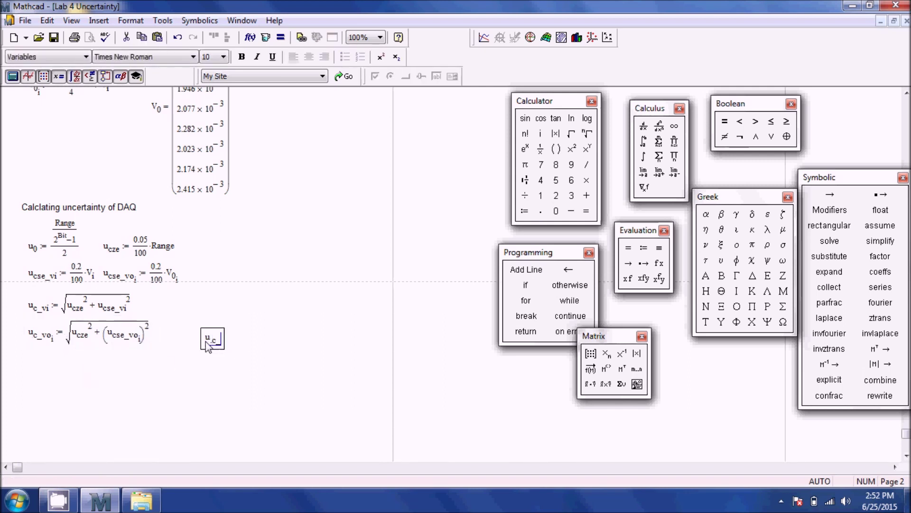
pyautogui.write('_vo=')
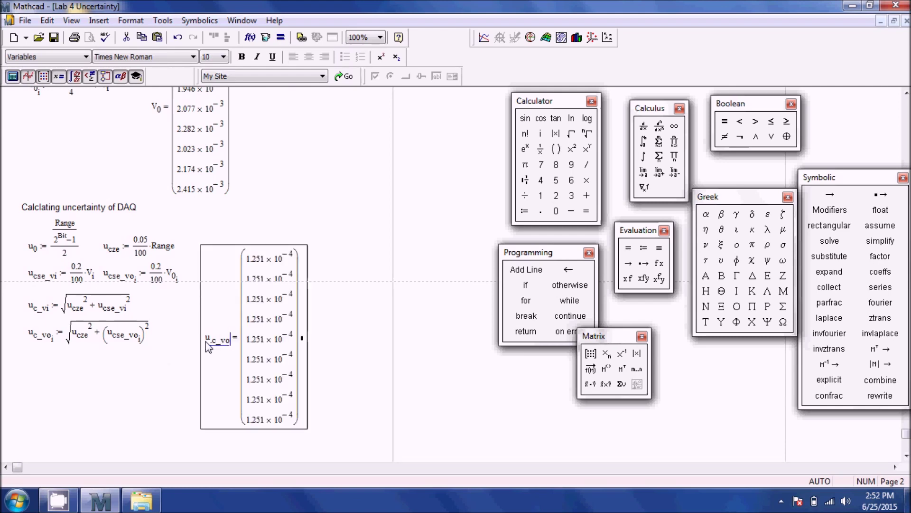
pyautogui.moveTo(177, 317); pyautogui.dragTo(241, 342)
pyautogui.press('Delete')
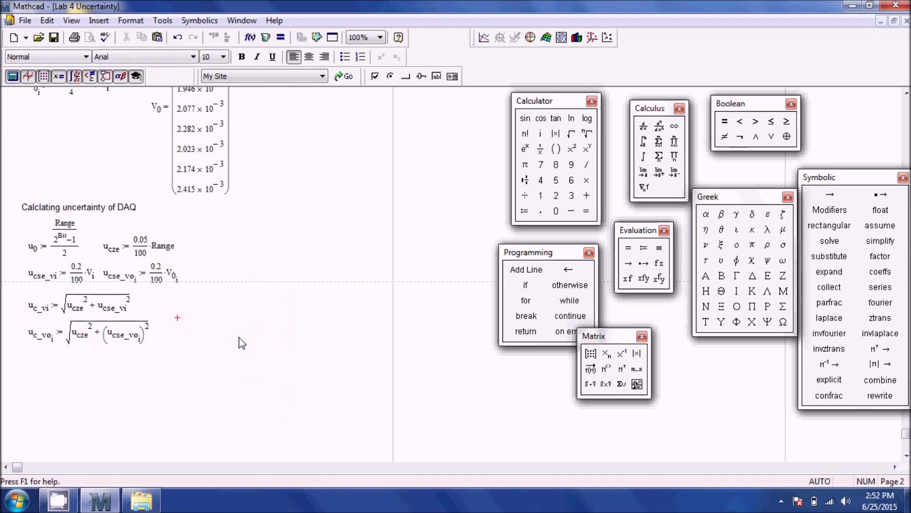
# Step: Define u_d_vi below the u_c_vo definition as the square root of u_0^2 + u_c_vi^2
pyautogui.click(32, 364)
pyautogui.write('u.d')
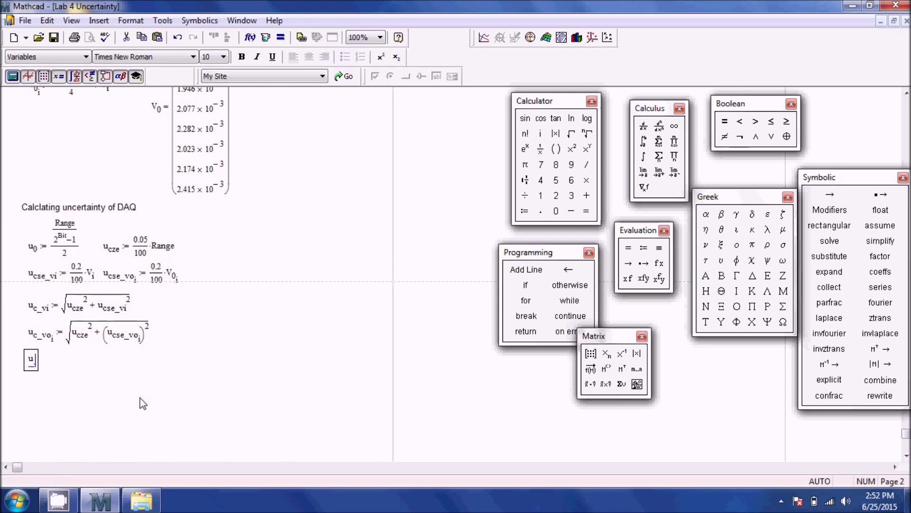
pyautogui.write('_vi:\\')
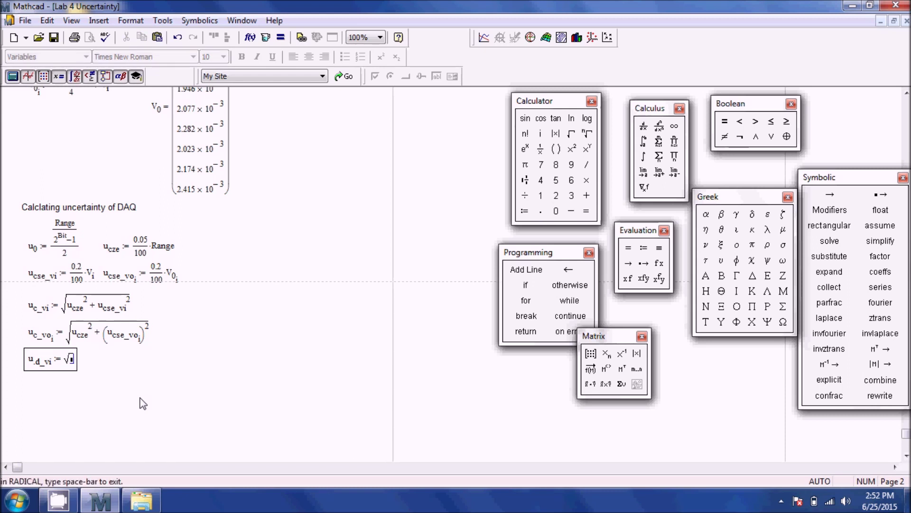
pyautogui.write('u.o')
pyautogui.press('BackSpace')
pyautogui.write('0^2')
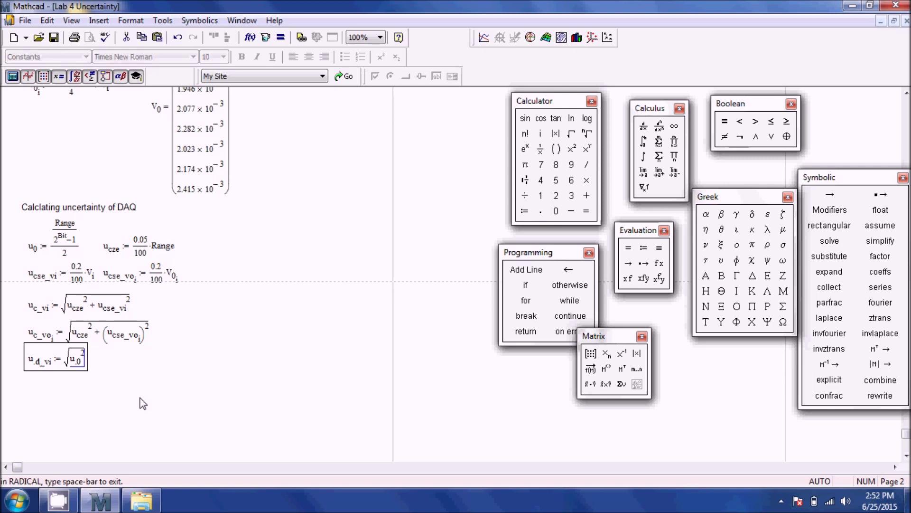
pyautogui.press('space')
pyautogui.write('+u.c')
pyautogui.write('_vi^2')
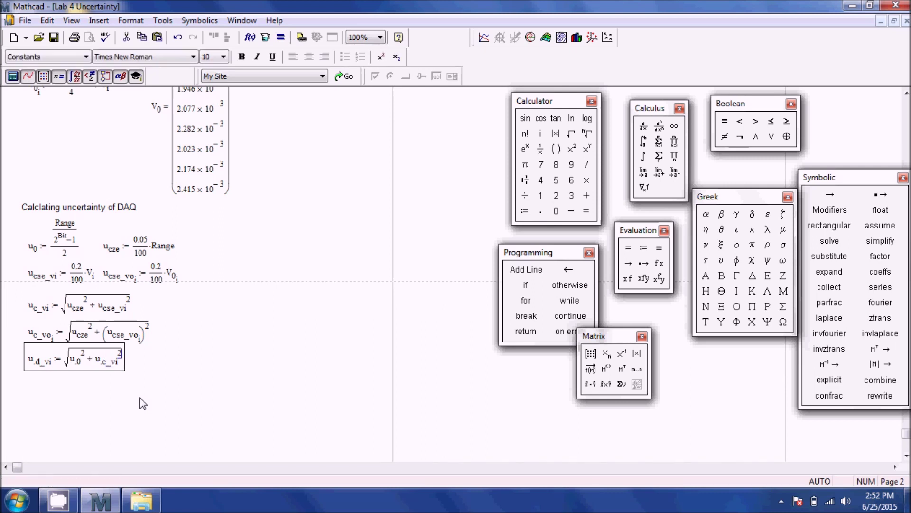
pyautogui.click(96, 397)
# Step: Move the u_d_vi definition slightly lower to separate it from the u_c_vo equation
pyautogui.moveTo(81, 368); pyautogui.dragTo(24, 335)
pyautogui.click(81, 376)
pyautogui.moveTo(129, 365); pyautogui.dragTo(71, 368)
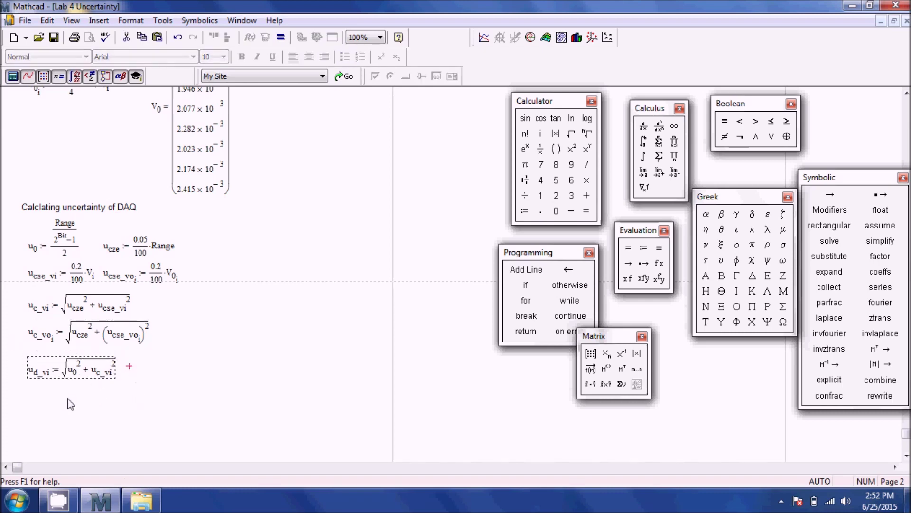
# Step: Define the indexed u_d_vo_i below u_d_vi as the square root of u_0^2 + (u_c_vo_i)^2
pyautogui.click(32, 399)
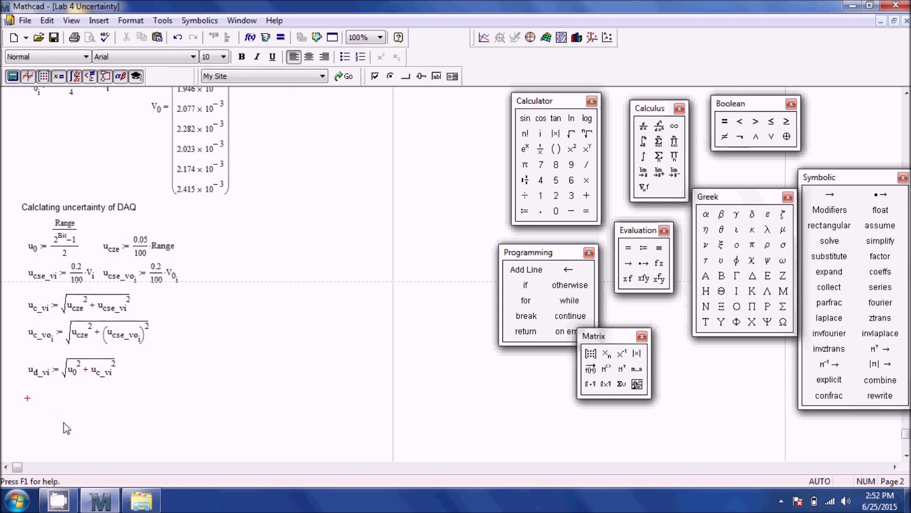
pyautogui.write('u.d_vo')
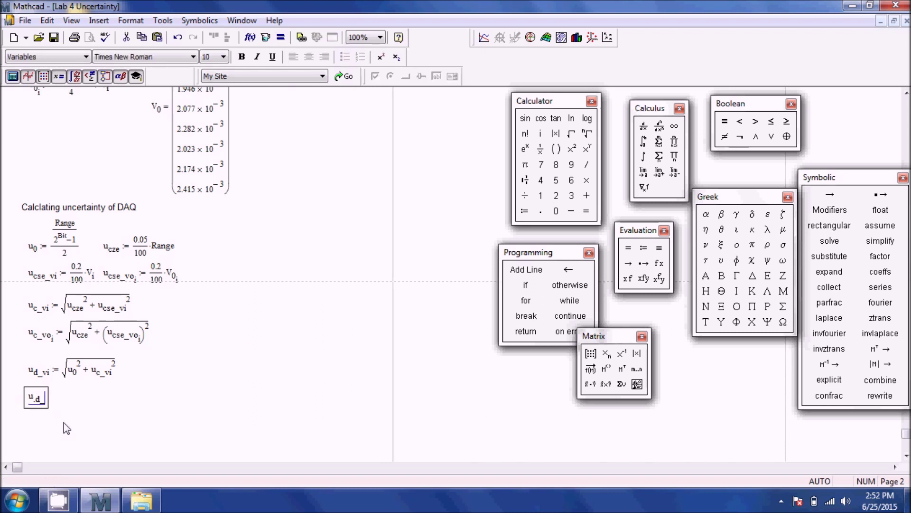
pyautogui.write('[i')
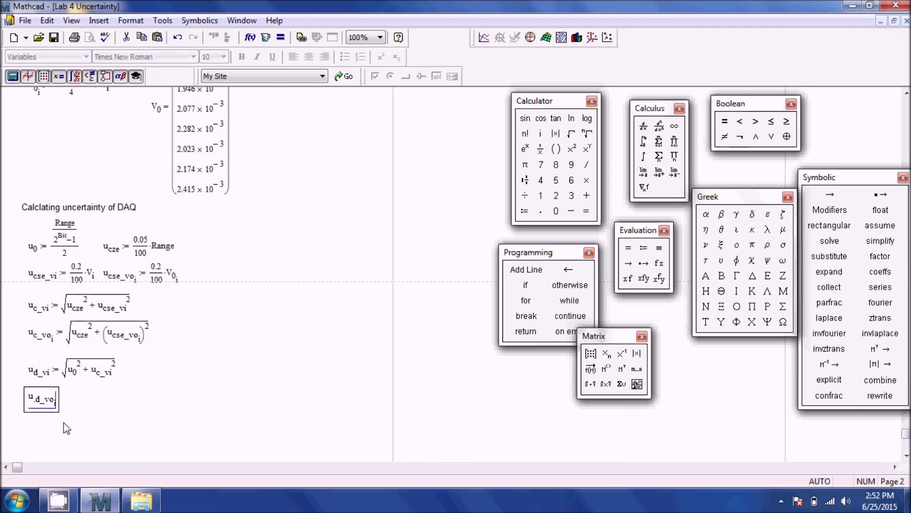
pyautogui.write(':\\')
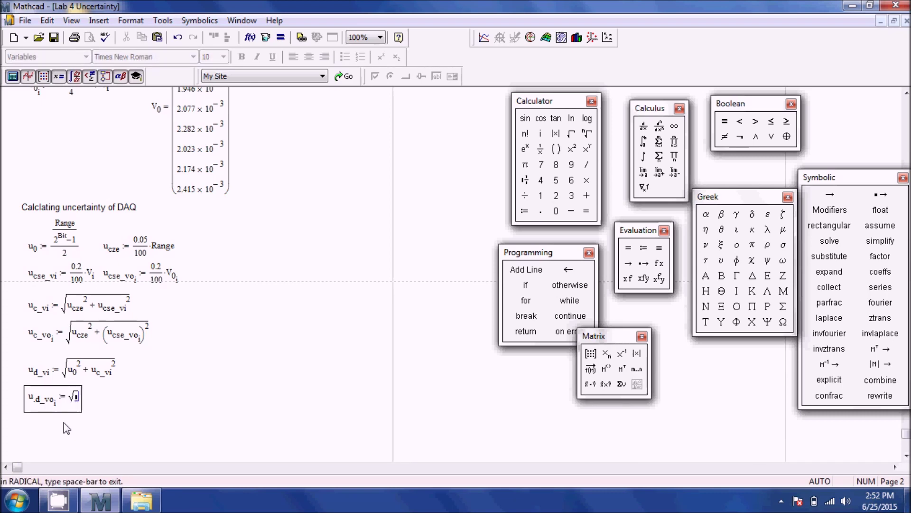
pyautogui.write('u.0')
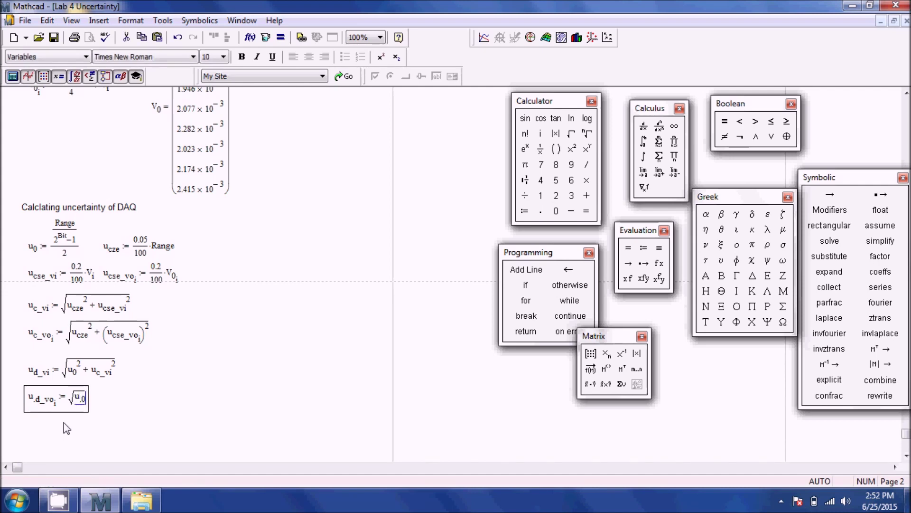
pyautogui.write('^2')
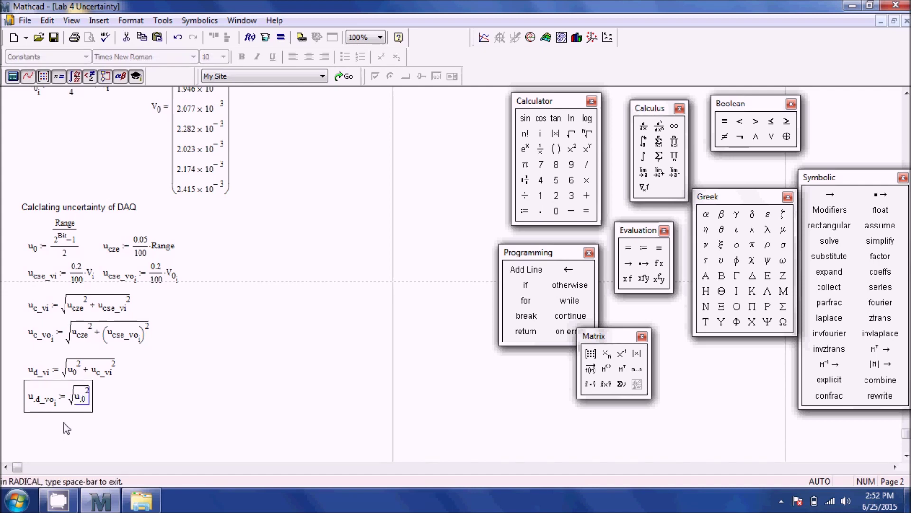
pyautogui.press('space')
pyautogui.write('+')
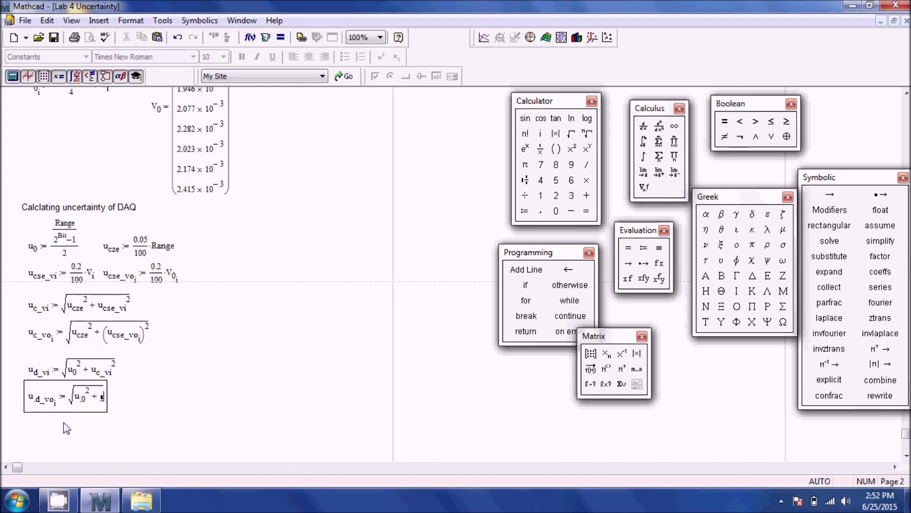
pyautogui.write('u.c_vo')
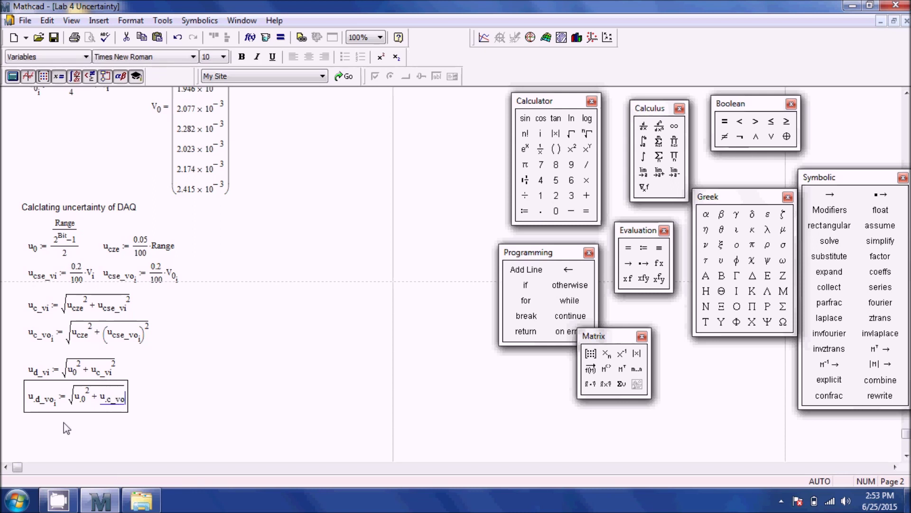
pyautogui.write('[i')
pyautogui.press('space')
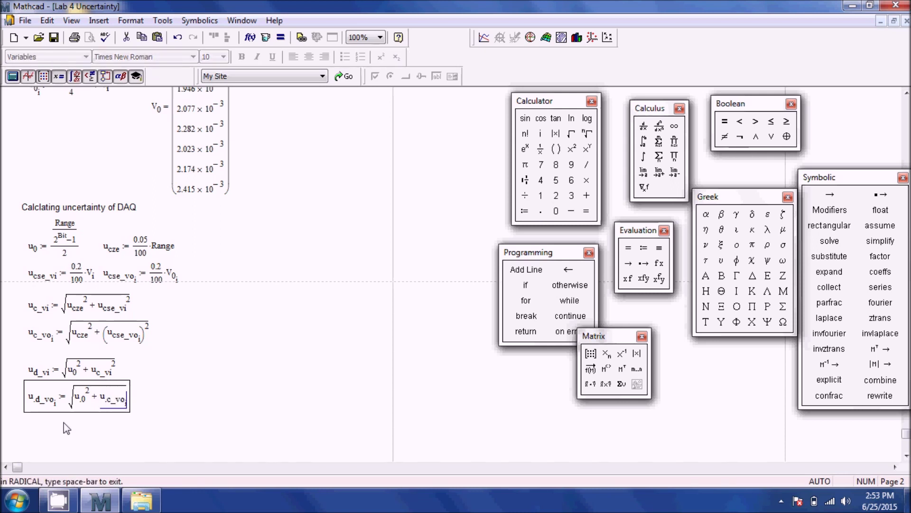
pyautogui.click(91, 419)
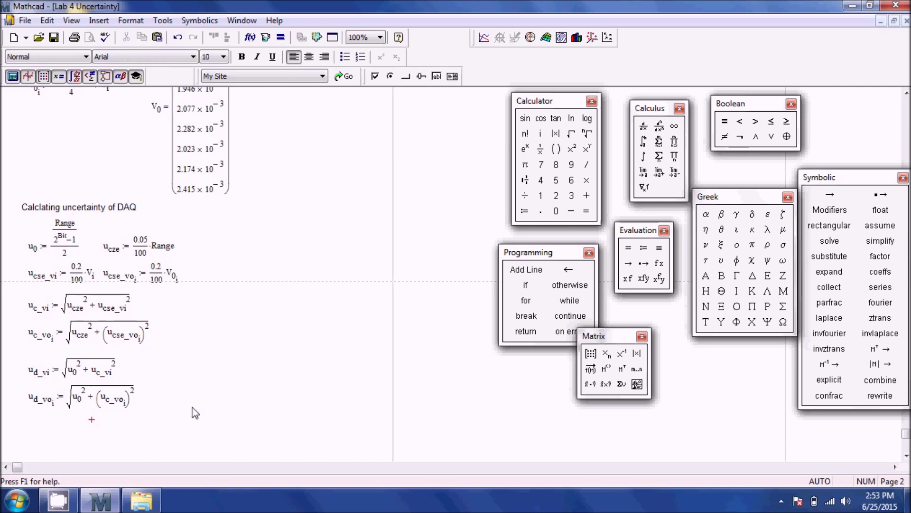
# Step: Evaluate u_d_vi below the definitions and evaluate the u_d_vo vector beside it
pyautogui.scroll(-1, 209, 408)
pyautogui.scroll(-2, 221, 398)
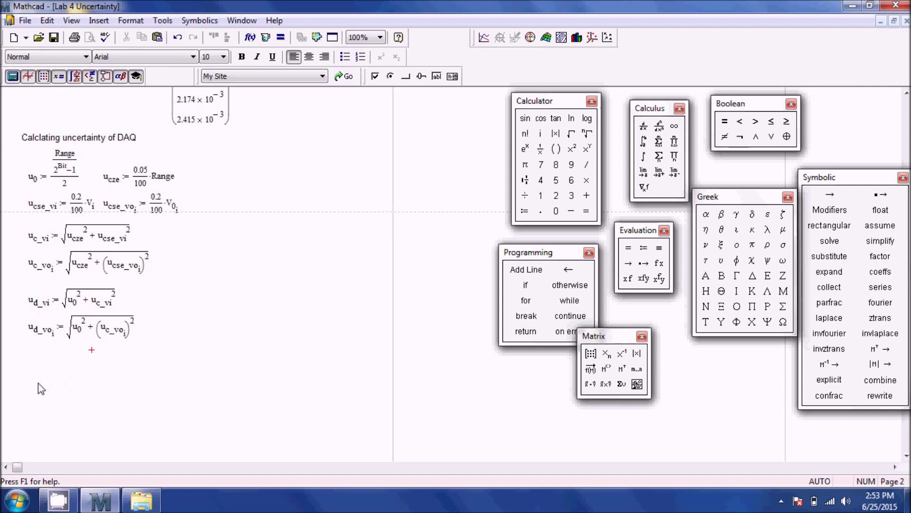
pyautogui.write('u.d')
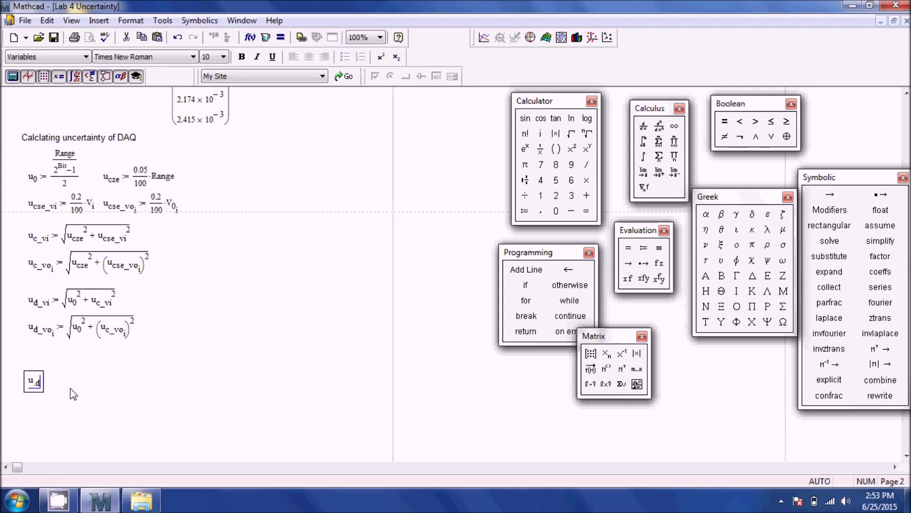
pyautogui.write('_vi=')
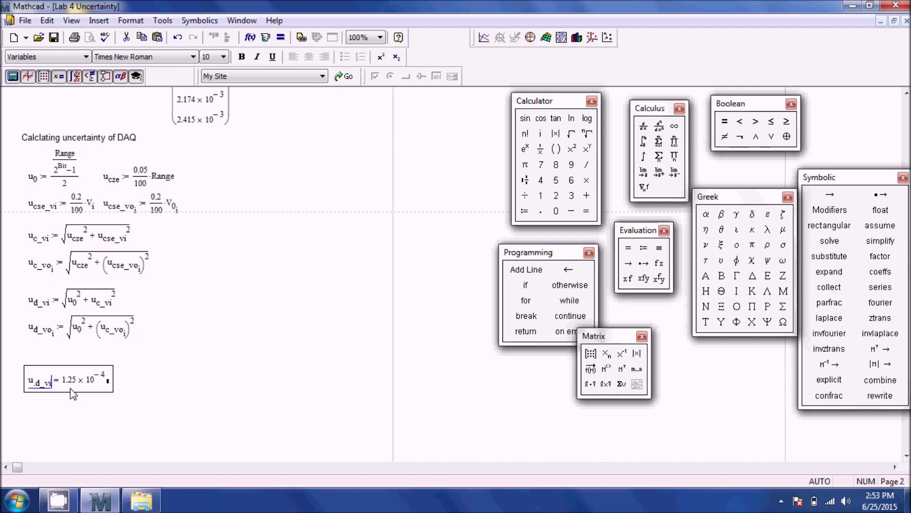
pyautogui.click(158, 385)
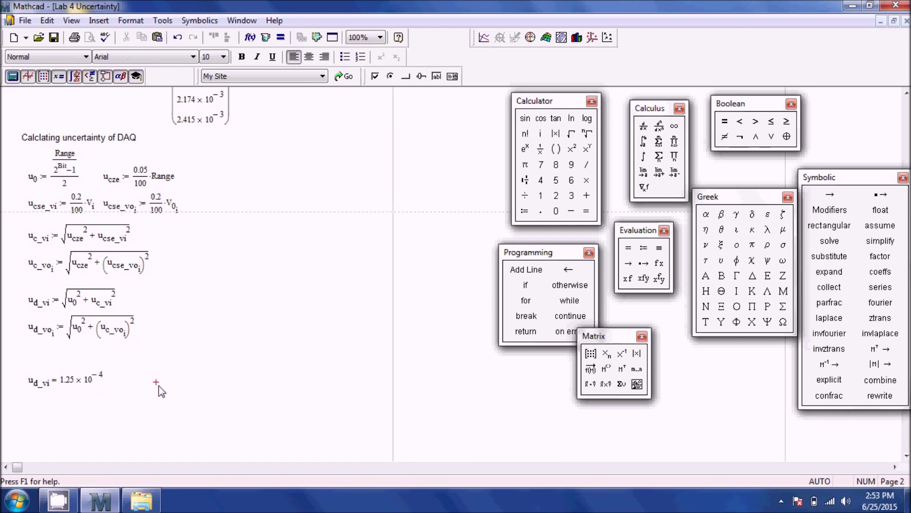
pyautogui.write('u.d_vo')
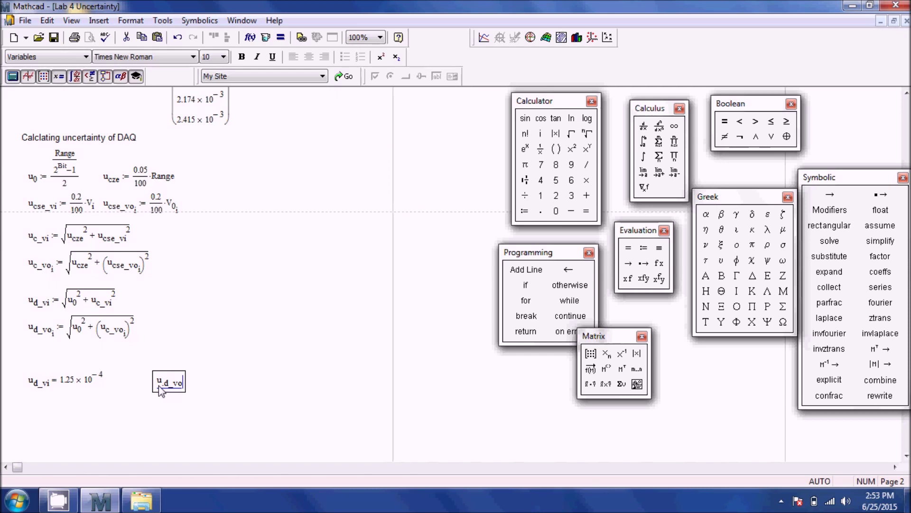
pyautogui.write('=')
pyautogui.click(278, 328)
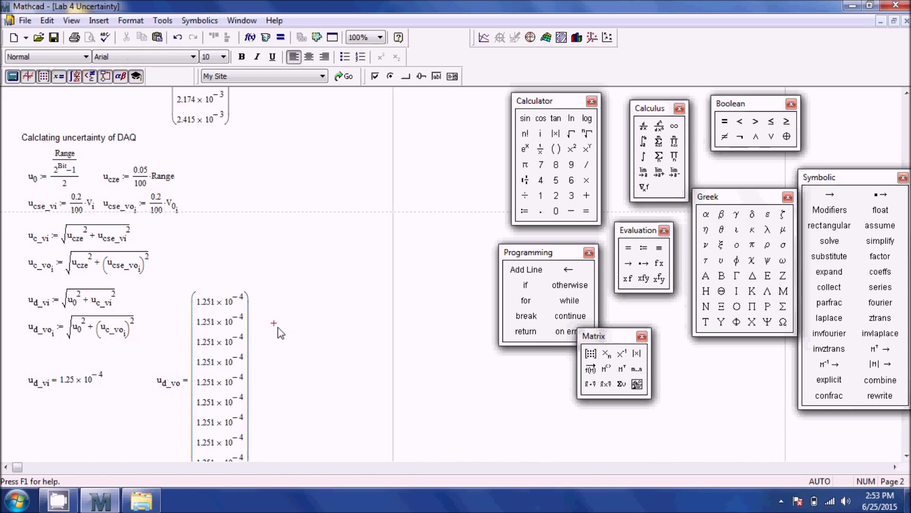
# Step: Add the text heading "Now calclating the uncertainty for strian" below the u_d_vi and u_d_vo results
pyautogui.scroll(-5, 280, 332)
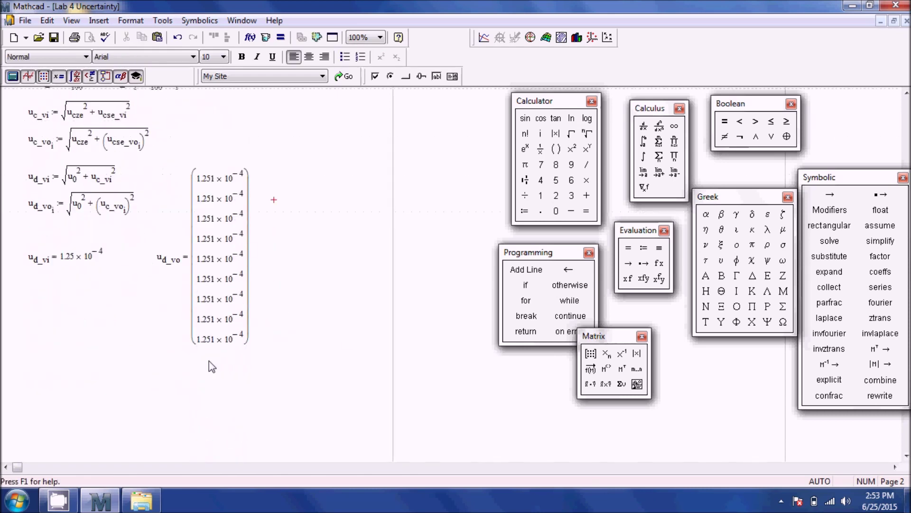
pyautogui.scroll(-1, 212, 367)
pyautogui.write('Now calcul')
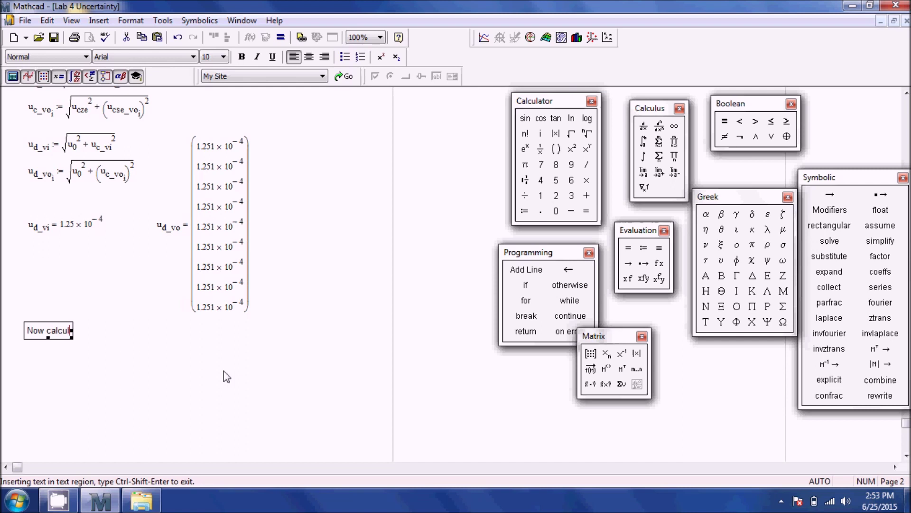
pyautogui.press('BackSpace')
pyautogui.press('BackSpace')
pyautogui.write('lating the')
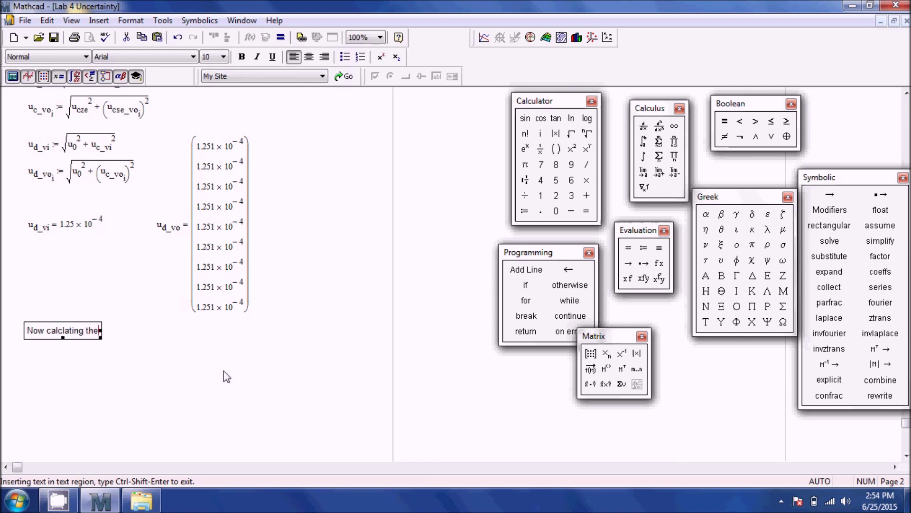
pyautogui.write(' uncertainty for strin')
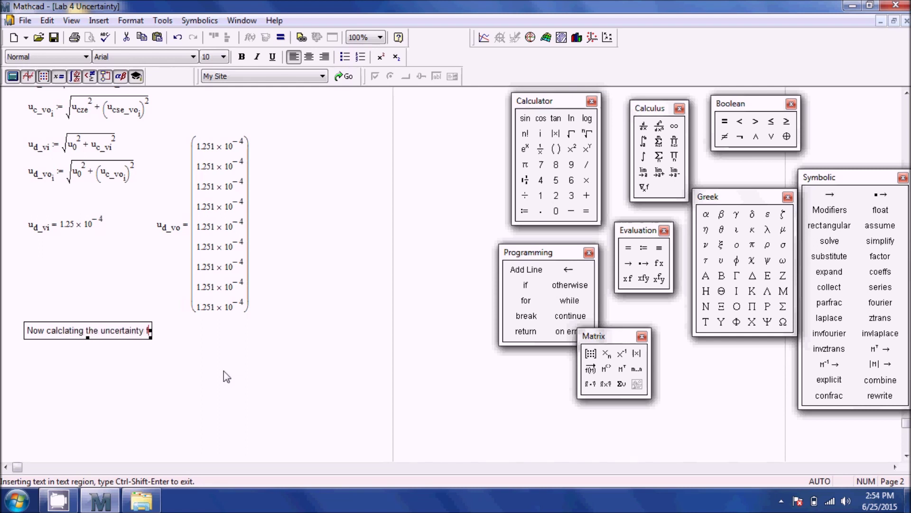
pyautogui.press('BackSpace')
pyautogui.press('BackSpace')
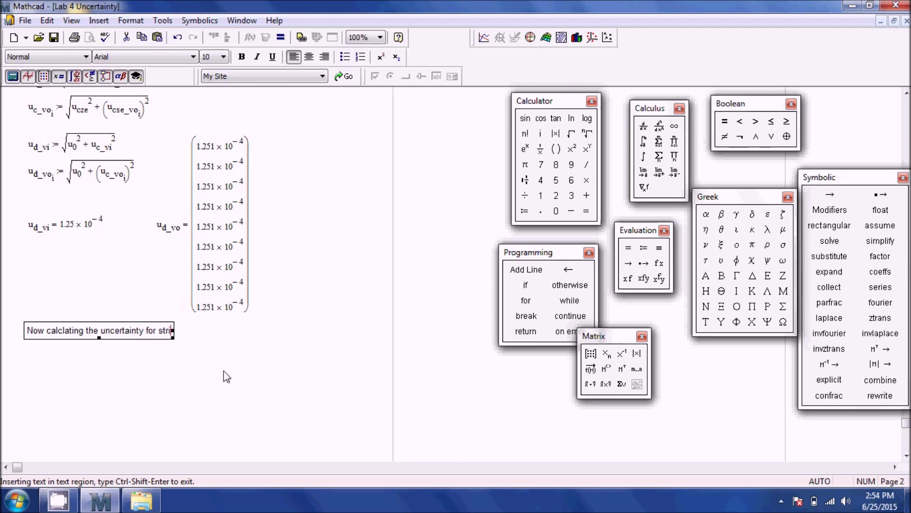
pyautogui.write('ian')
pyautogui.press('Left')
pyautogui.press('Left')
pyautogui.press('Left')
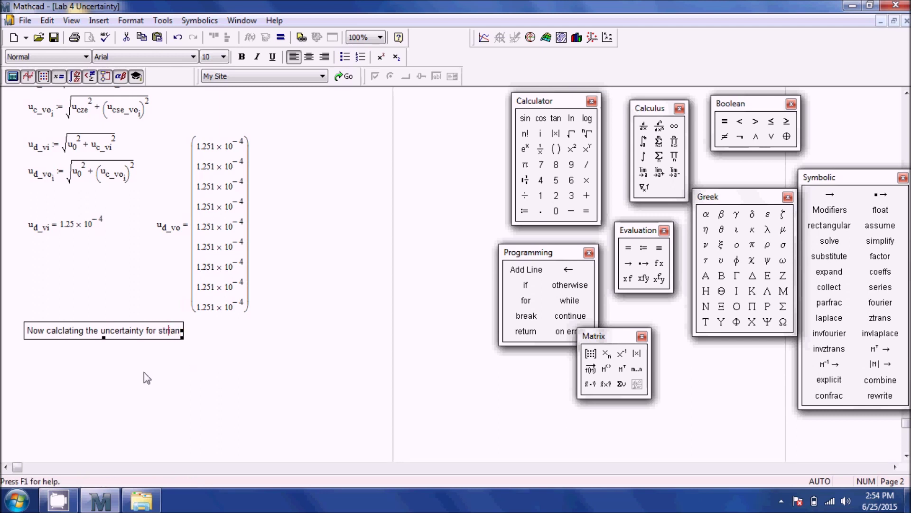
# Step: Begin the indexed definition u_ε_i below the strain heading as a square root with the first term (u_d_vi/V_i)^2
pyautogui.click(28, 368)
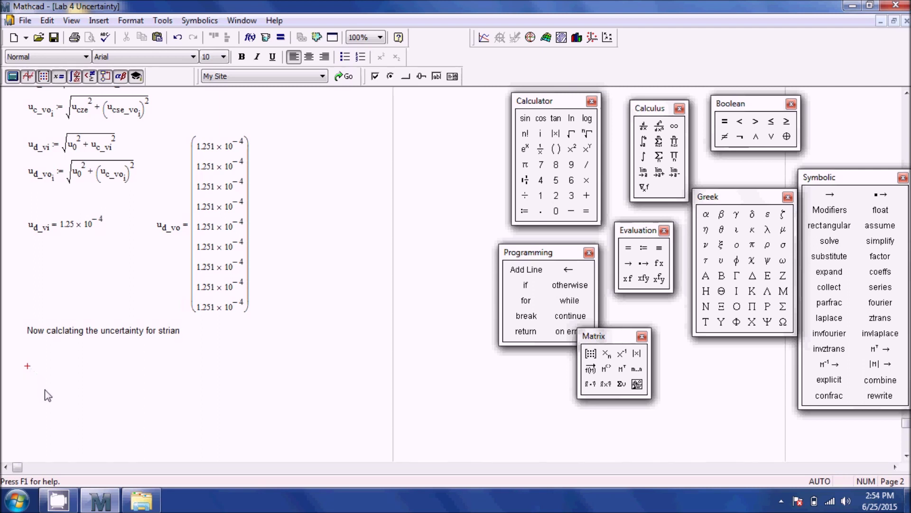
pyautogui.write('u')
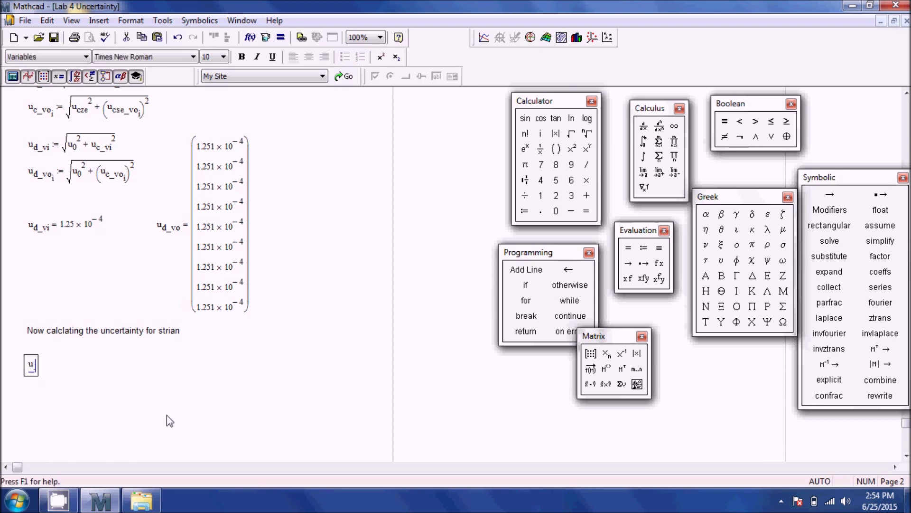
pyautogui.write('.')
pyautogui.click(766, 216)
pyautogui.write('[i:')
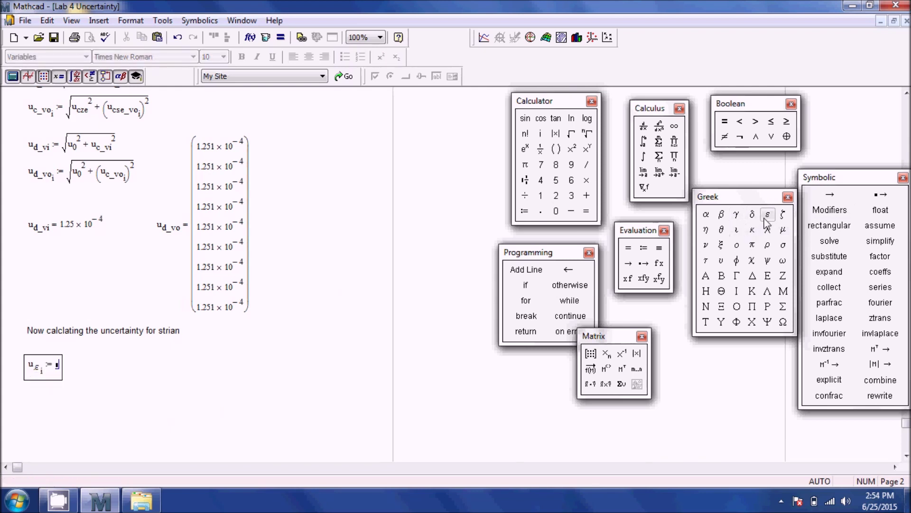
pyautogui.press('\\')
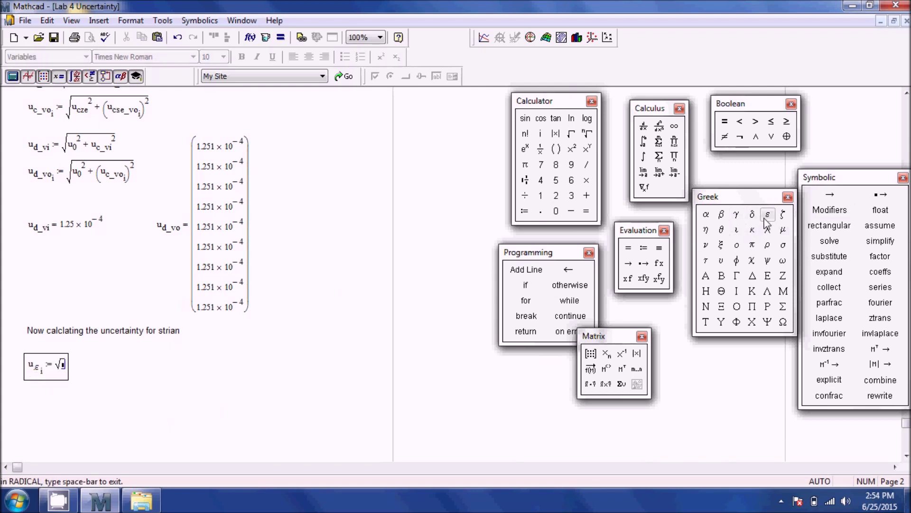
pyautogui.write('u')
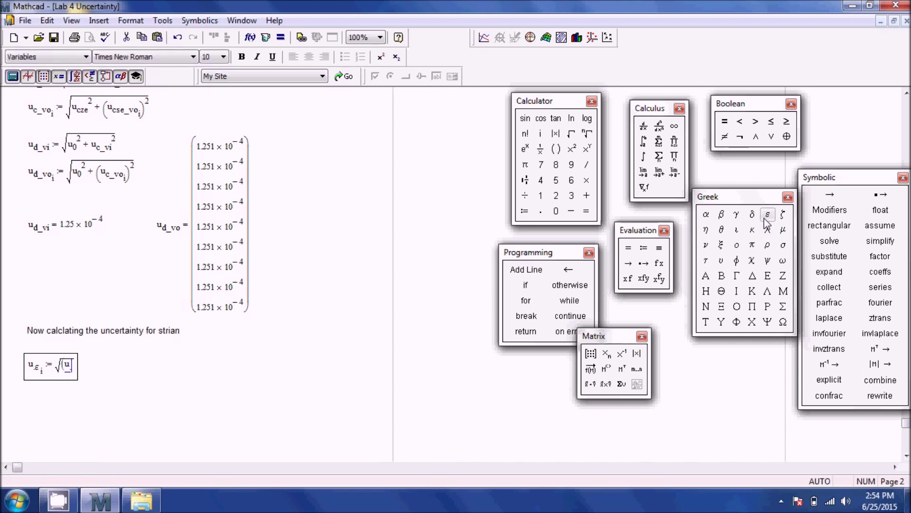
pyautogui.write('.v')
pyautogui.write('i')
pyautogui.press('BackSpace')
pyautogui.press('BackSpace')
pyautogui.write('d_vi/v')
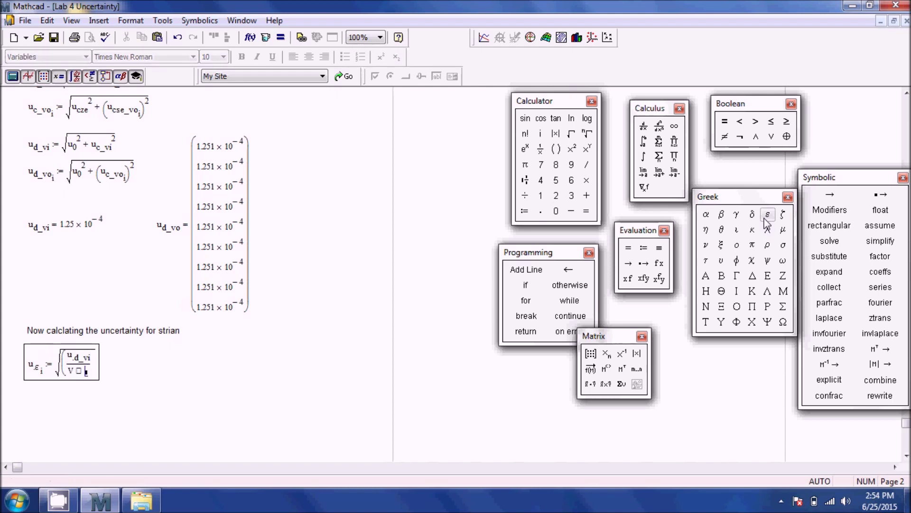
pyautogui.write('.i')
pyautogui.press('space')
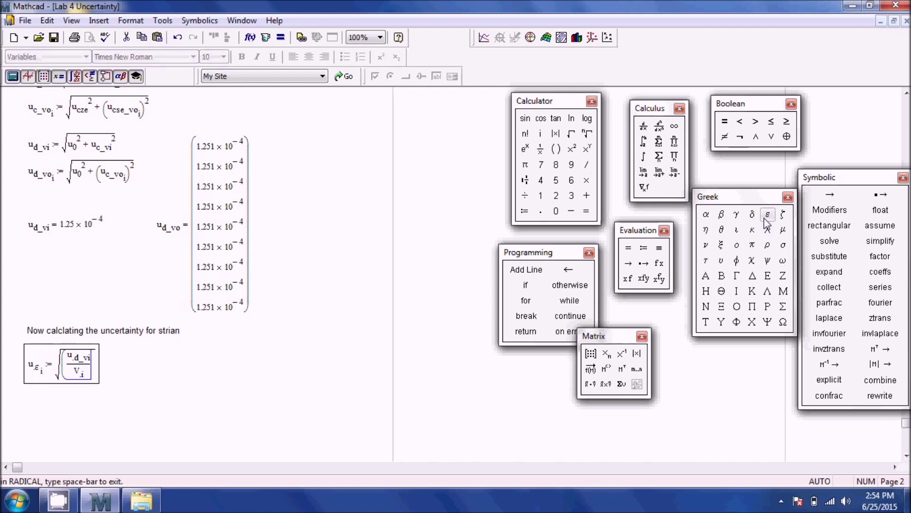
pyautogui.press('space')
pyautogui.write('^2')
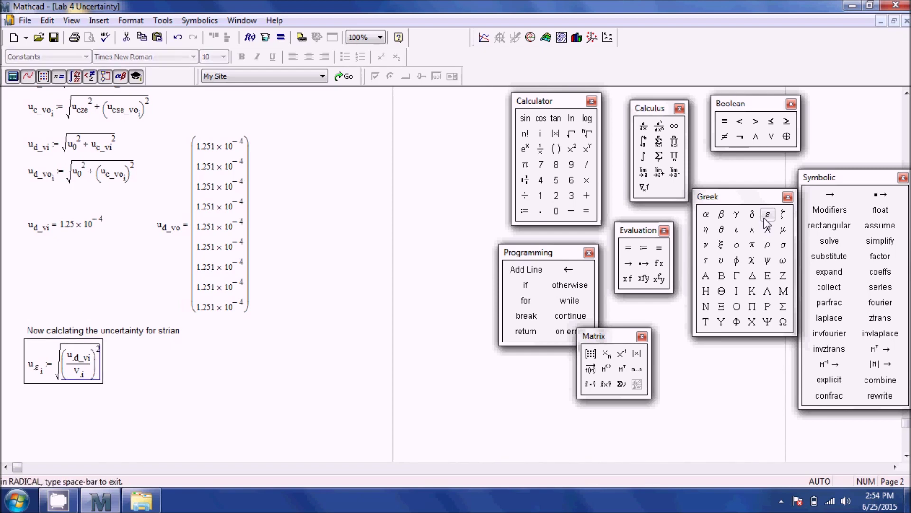
# Step: Add the squared term (u_d_vo_i/V_o_i)^2 under the square root of the u_ε_i definition
pyautogui.write('+')
pyautogui.write('(')
pyautogui.write('u.d_vo')
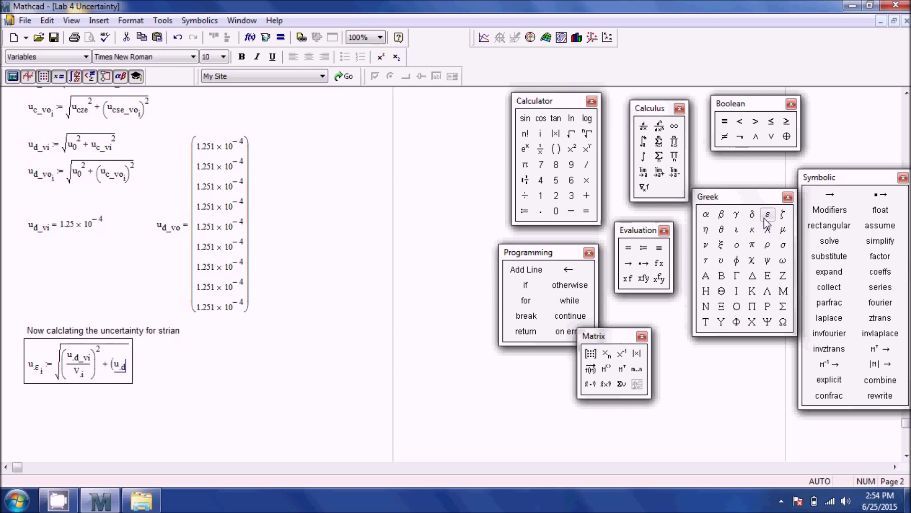
pyautogui.press('space')
pyautogui.press('space')
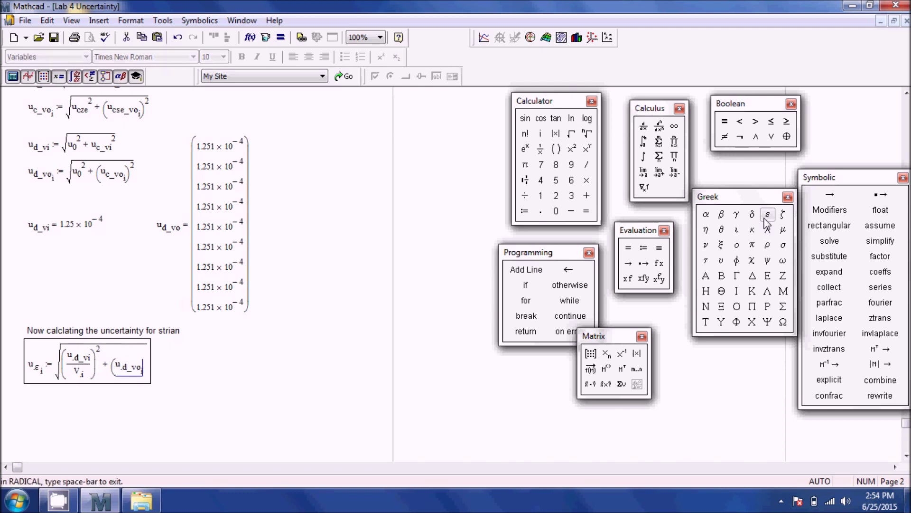
pyautogui.write('/V')
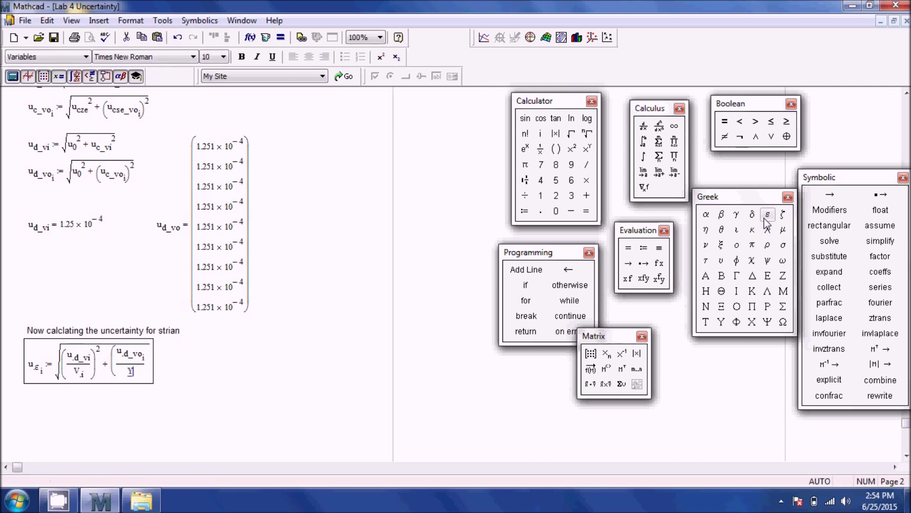
pyautogui.write('.o_i')
pyautogui.press('space')
pyautogui.write('[i')
pyautogui.press('space')
pyautogui.press('space')
pyautogui.write('^2+(')
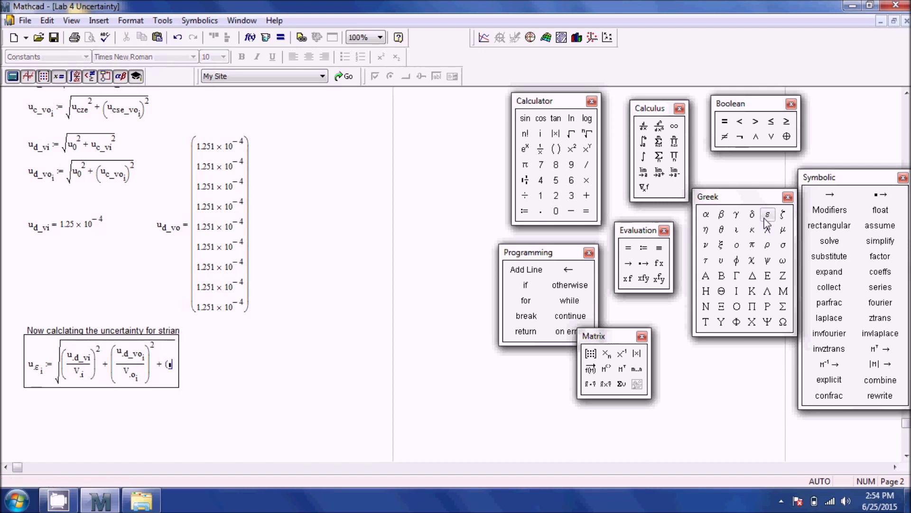
# Step: Complete the u_ε_i definition with the squared gauge factor term (u_GF/GF)^2 under the root
pyautogui.write('u.GF/GF')
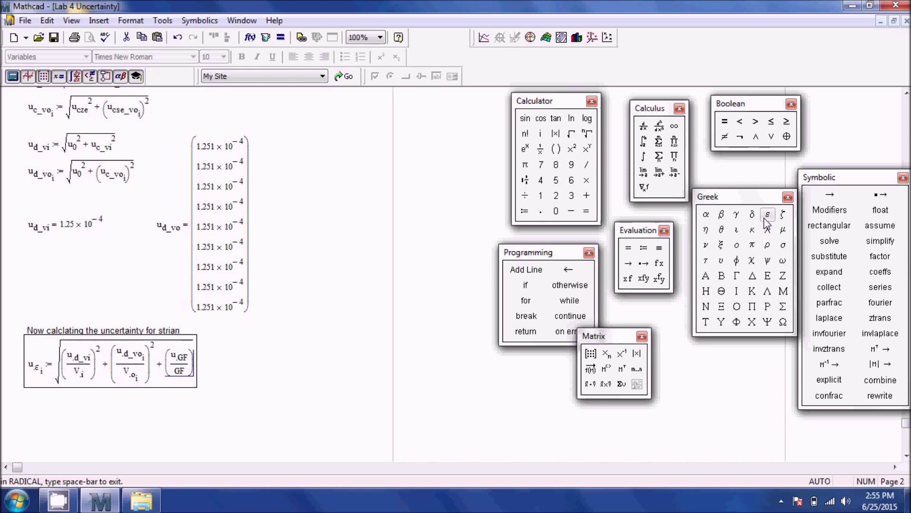
pyautogui.write('^2')
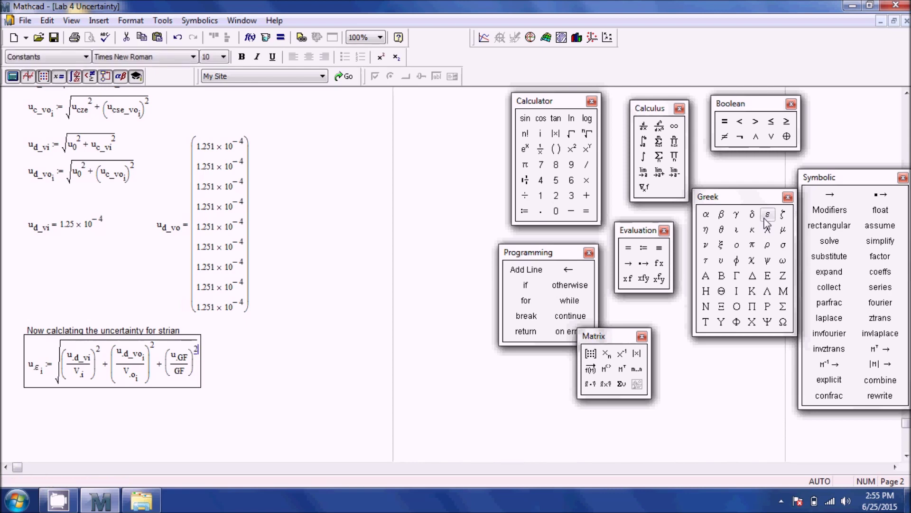
pyautogui.click(279, 371)
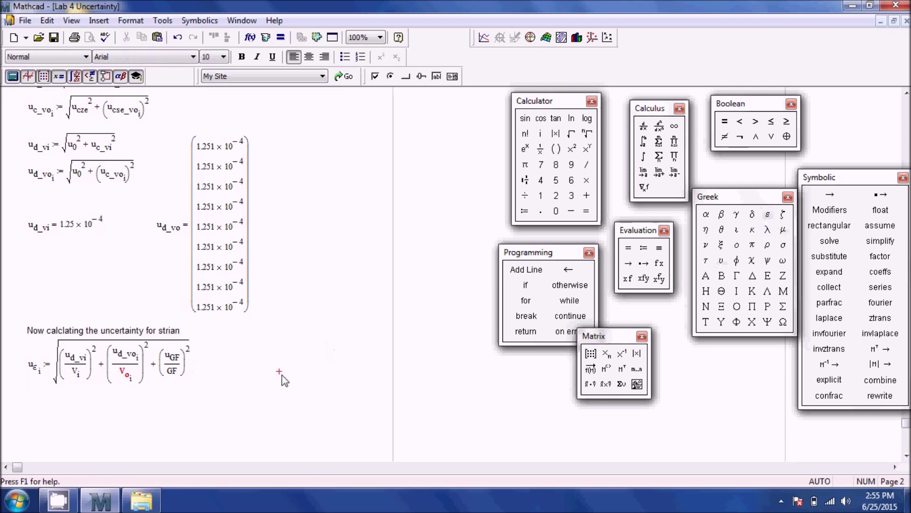
# Step: Correct the denominator of the second term in the u_ε_i equation to V_0 with index i
pyautogui.click(127, 381)
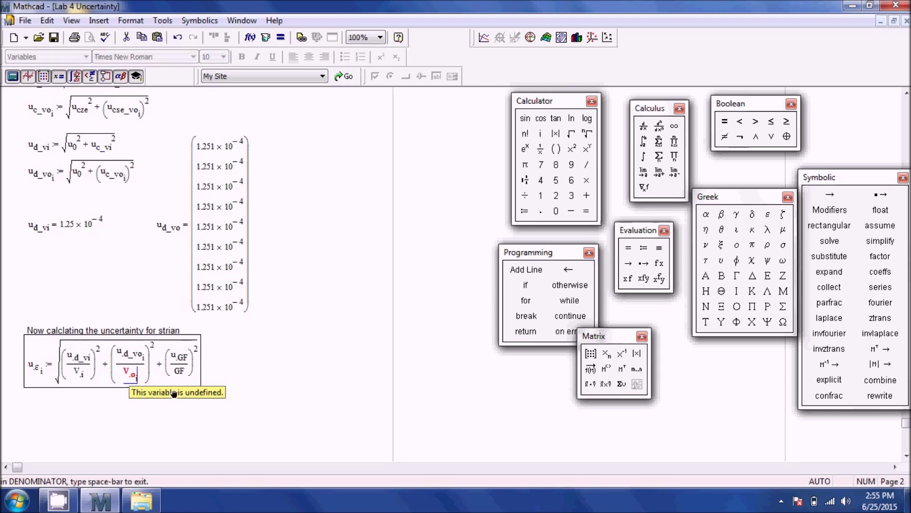
pyautogui.press('BackSpace')
pyautogui.write('0')
pyautogui.press('space')
pyautogui.write('[i')
pyautogui.click(238, 398)
# Step: Define the gauge factor uncertainty u_GF as 0.02 beside GF in the DAQ settings section
pyautogui.click(176, 369)
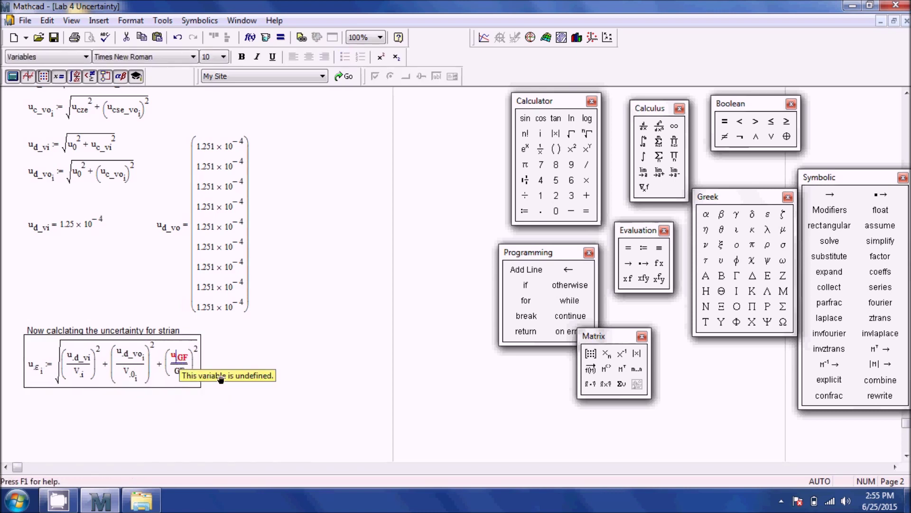
pyautogui.click(304, 294)
pyautogui.scroll(10, 304, 297)
pyautogui.scroll(8, 273, 315)
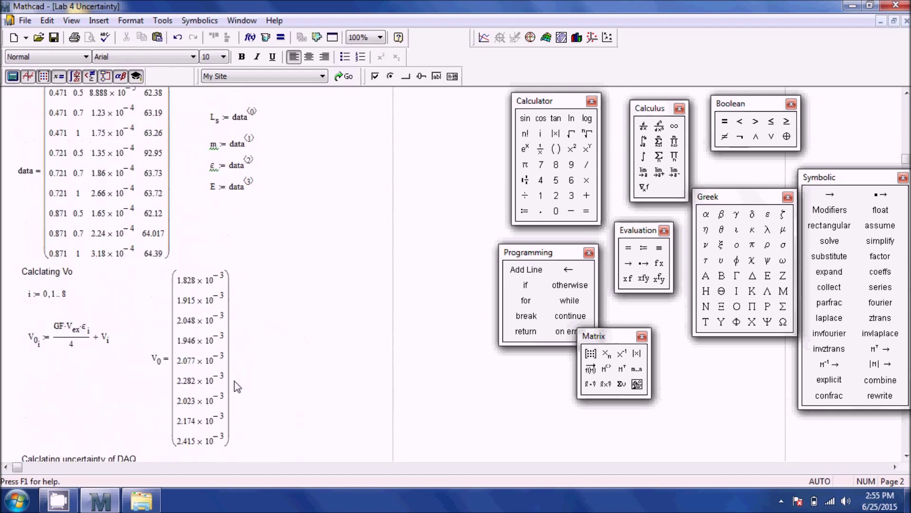
pyautogui.click(150, 114)
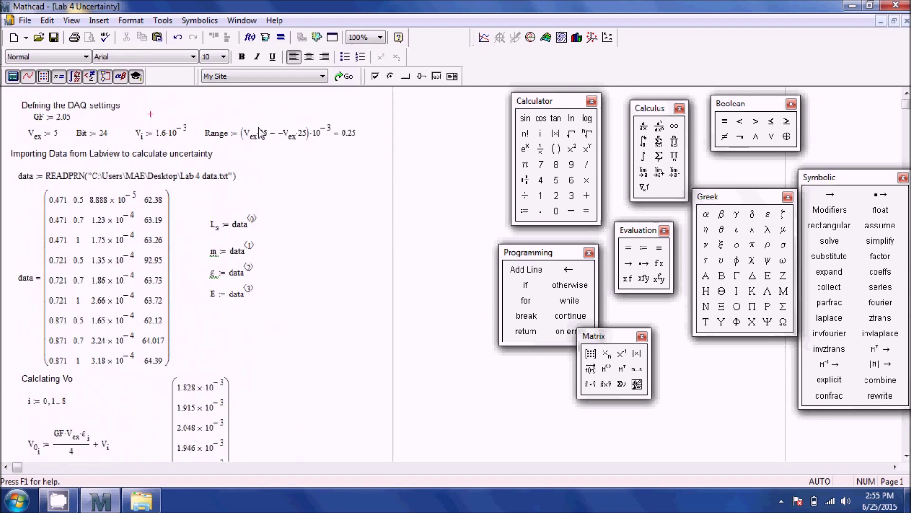
pyautogui.write('U')
pyautogui.press('BackSpace')
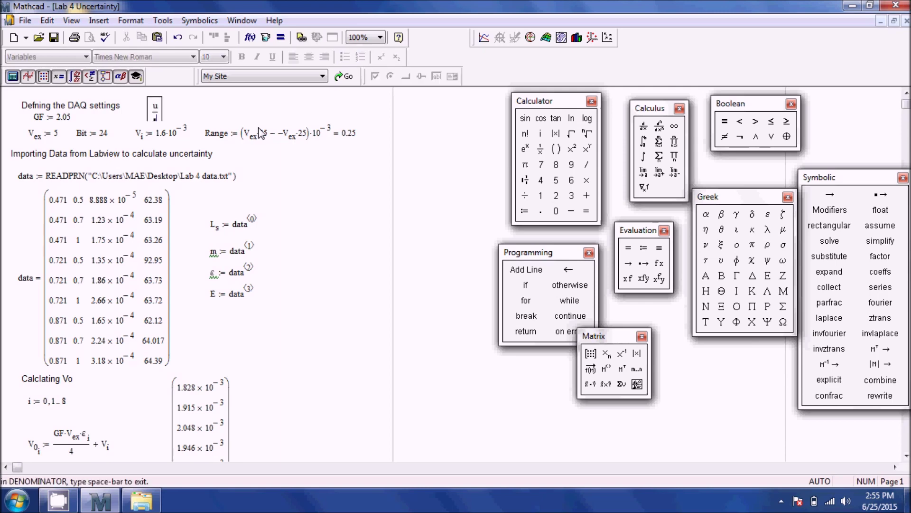
pyautogui.write('u.GF')
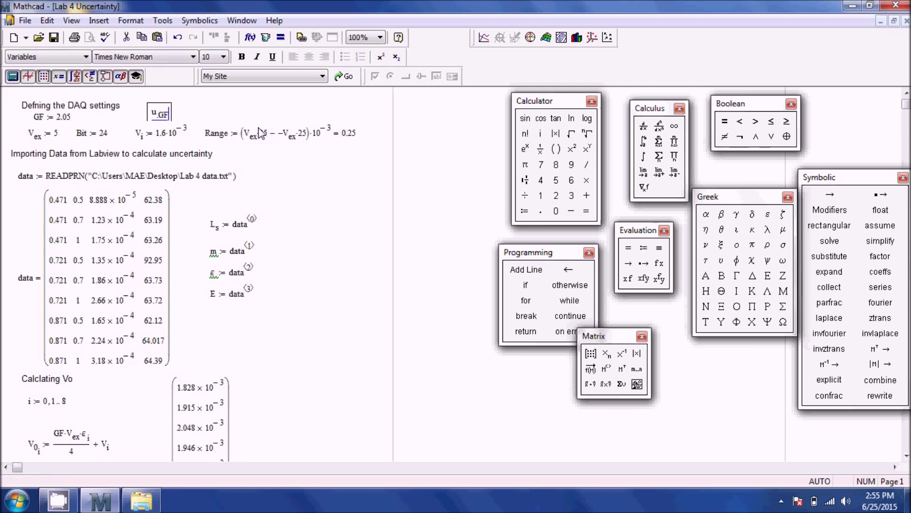
pyautogui.write(':0.02')
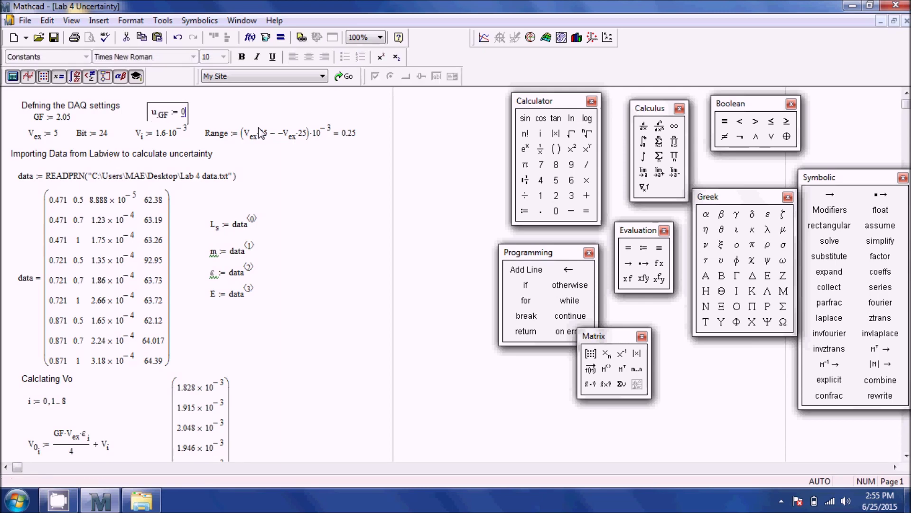
pyautogui.click(302, 200)
# Step: Evaluate the u_ε vector below its definition and move the result down clear of the equation
pyautogui.scroll(-15, 301, 200)
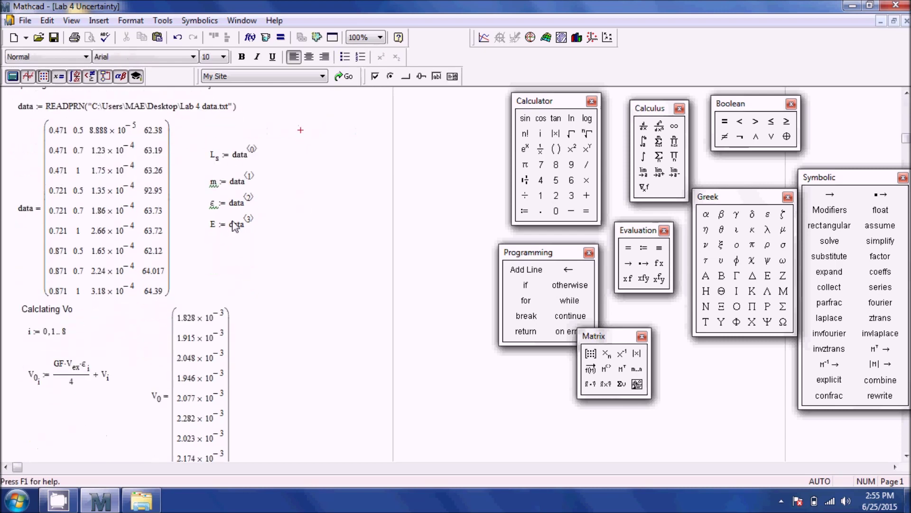
pyautogui.scroll(-7, 228, 236)
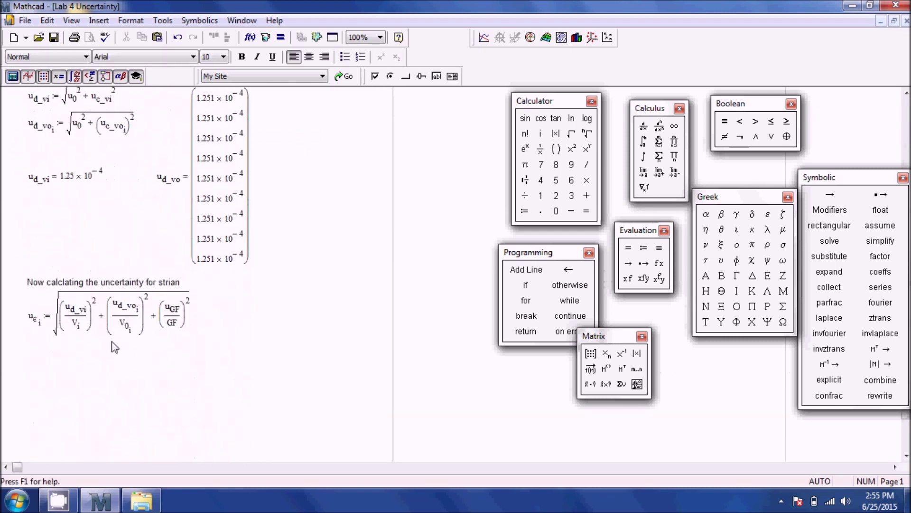
pyautogui.write('u')
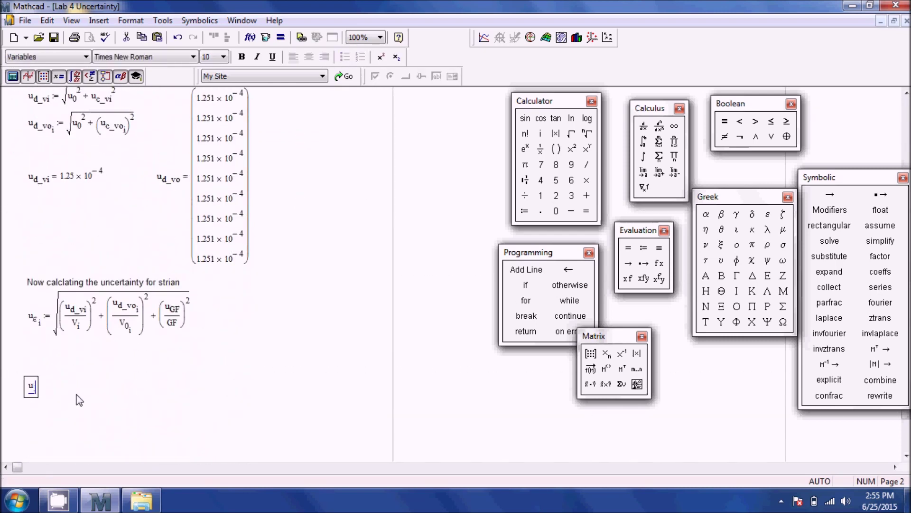
pyautogui.click(767, 215)
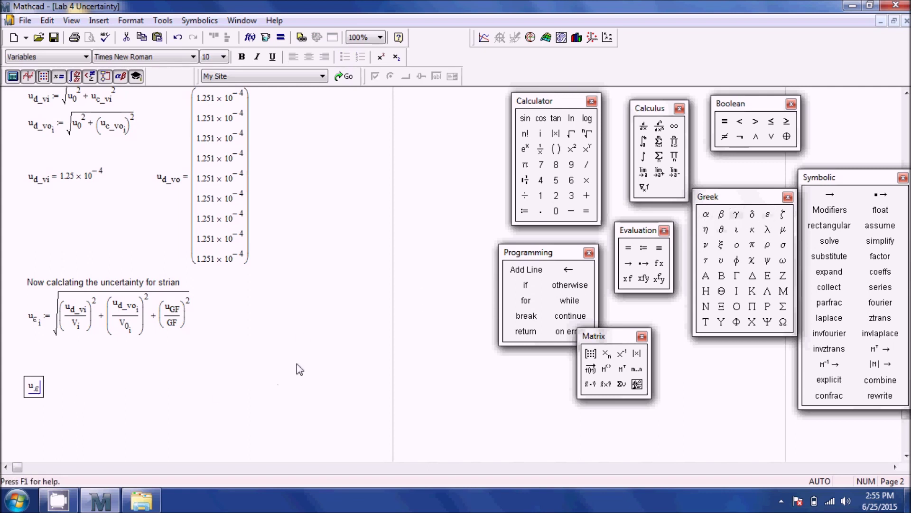
pyautogui.write('=')
pyautogui.click(108, 366)
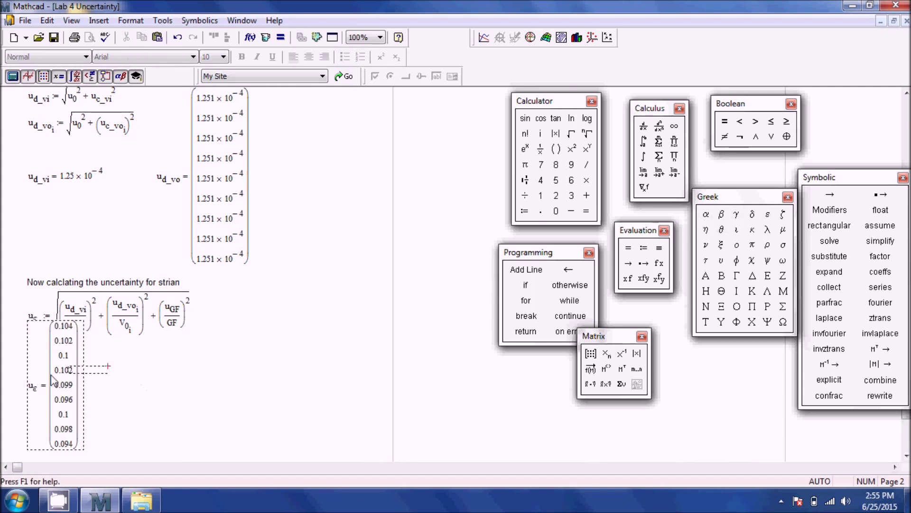
pyautogui.click(145, 414)
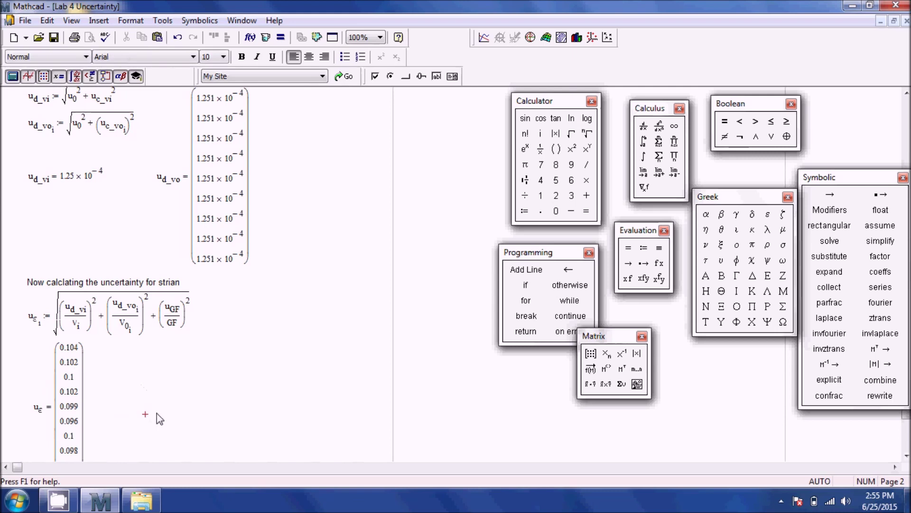
# Step: Multiply the square root in the u_ε_i definition by the strain ε with index i
pyautogui.click(68, 309)
pyautogui.press('space')
pyautogui.press('space')
pyautogui.press('space')
pyautogui.press('space')
pyautogui.press('space')
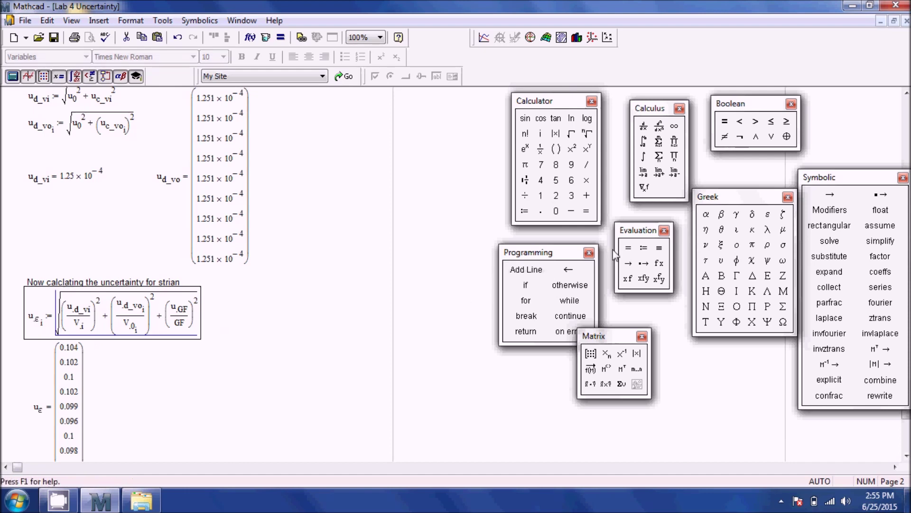
pyautogui.click(767, 214)
pyautogui.press('{')
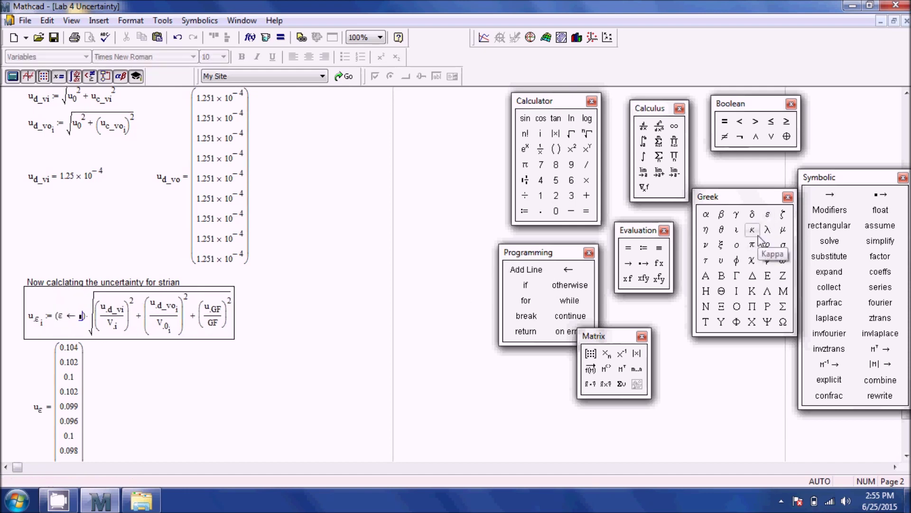
pyautogui.press('BackSpace')
pyautogui.press('BackSpace')
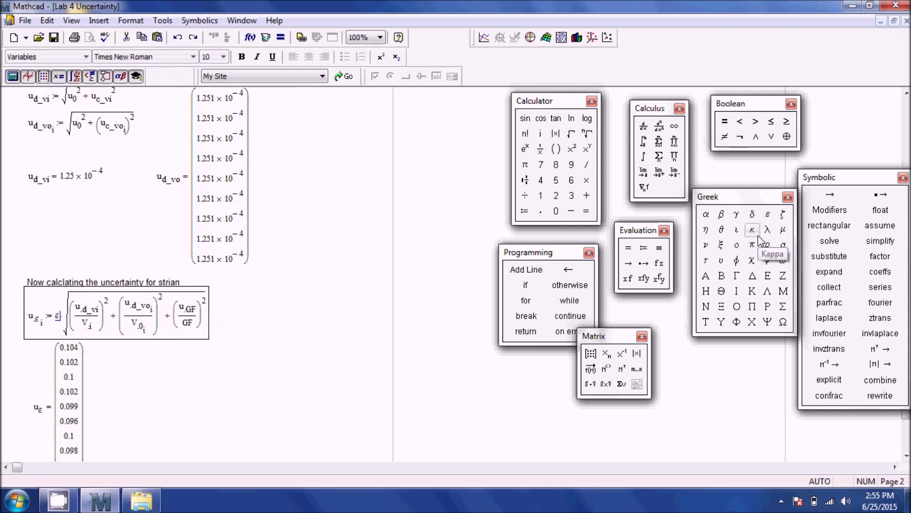
pyautogui.click(332, 332)
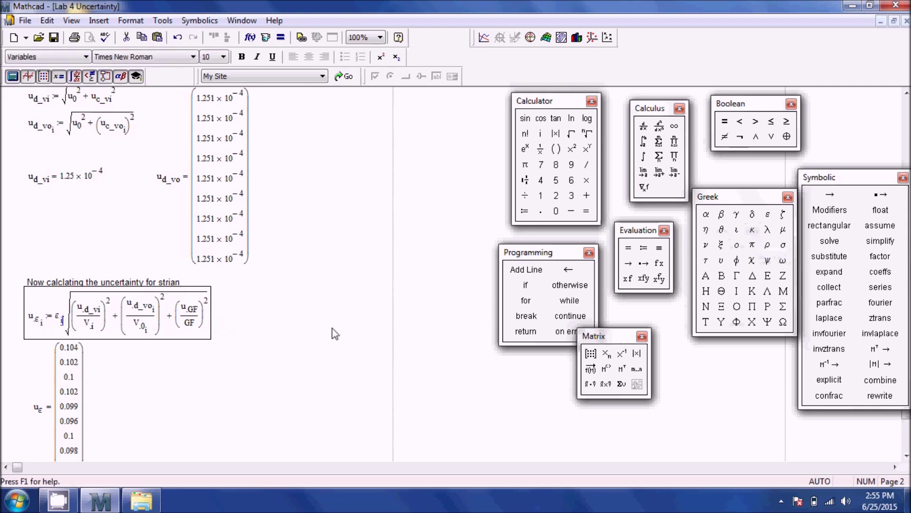
# Step: Move the evaluated u_ε vector down clear of the u_ε_i equation
pyautogui.scroll(-3, 183, 356)
pyautogui.moveTo(172, 333); pyautogui.dragTo(76, 314)
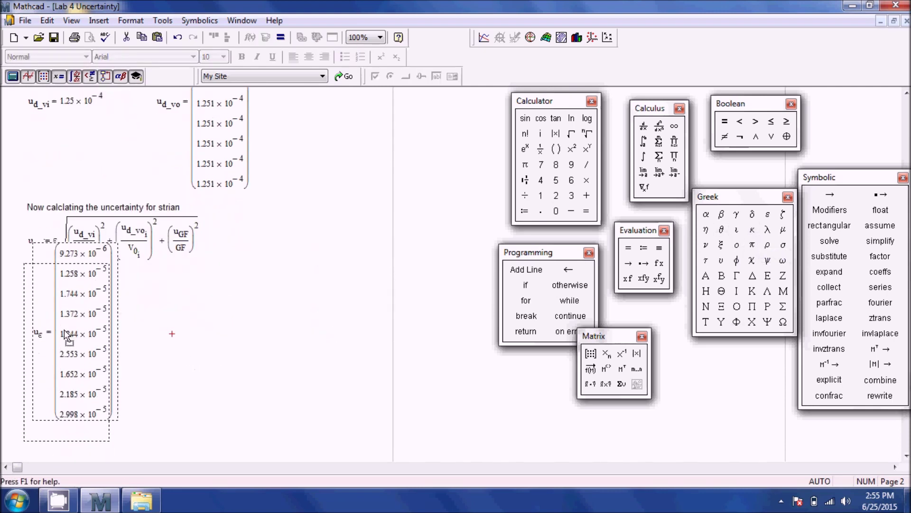
pyautogui.scroll(-3, 123, 383)
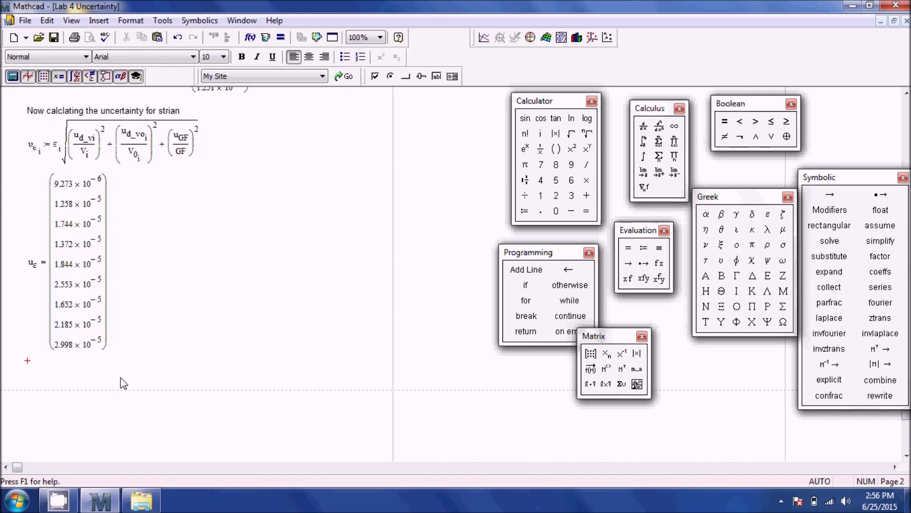
# Step: Add the text "defining the uncertainty of b, h, m, and Ls" below the u_ε result
pyautogui.write('defining')
pyautogui.press('BackSpace')
pyautogui.press('BackSpace')
pyautogui.press('BackSpace')
pyautogui.press('BackSpace')
pyautogui.press('BackSpace')
pyautogui.write('ining the unvertinat')
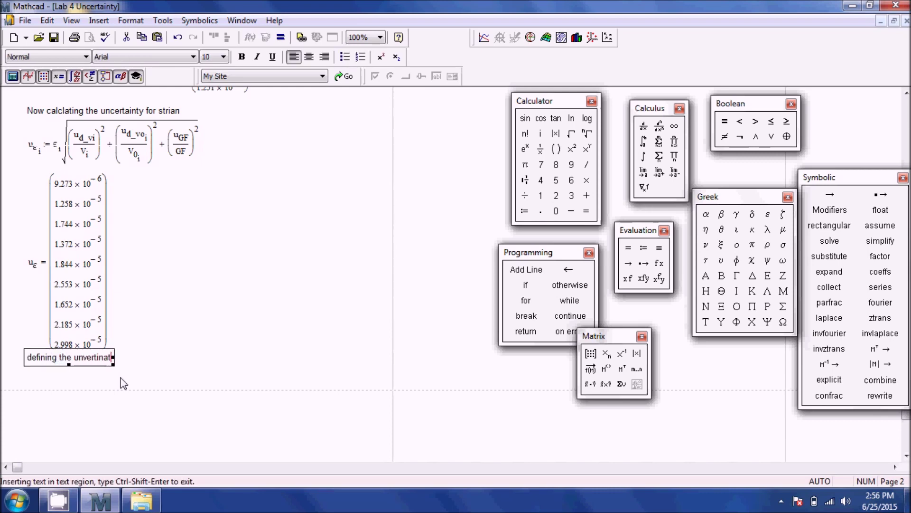
pyautogui.press('BackSpace')
pyautogui.press('BackSpace')
pyautogui.press('BackSpace')
pyautogui.press('BackSpace')
pyautogui.press('BackSpace')
pyautogui.press('BackSpace')
pyautogui.press('BackSpace')
pyautogui.press('BackSpace')
pyautogui.write('certainty of b, h, m, and Ls')
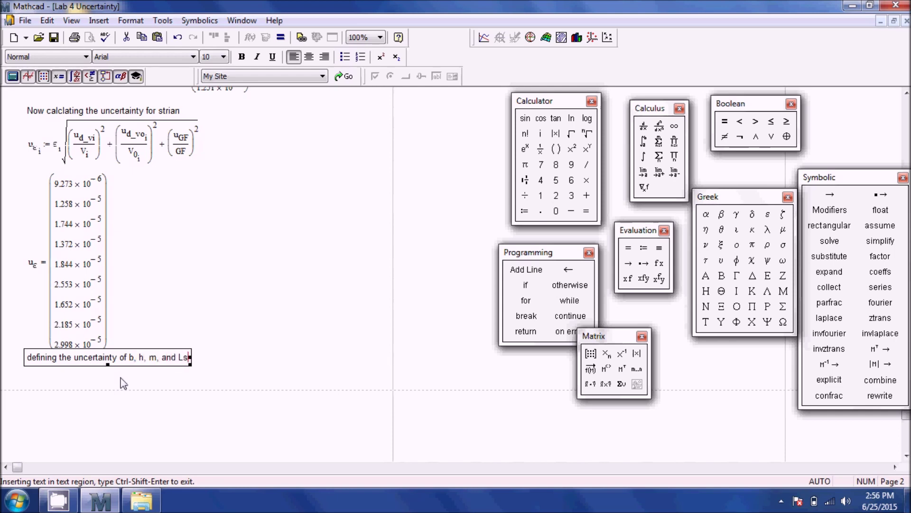
pyautogui.click(140, 403)
# Step: Define b as 0.025 and h as 0.01 side by side under the b, h, m, and Ls text
pyautogui.click(29, 386)
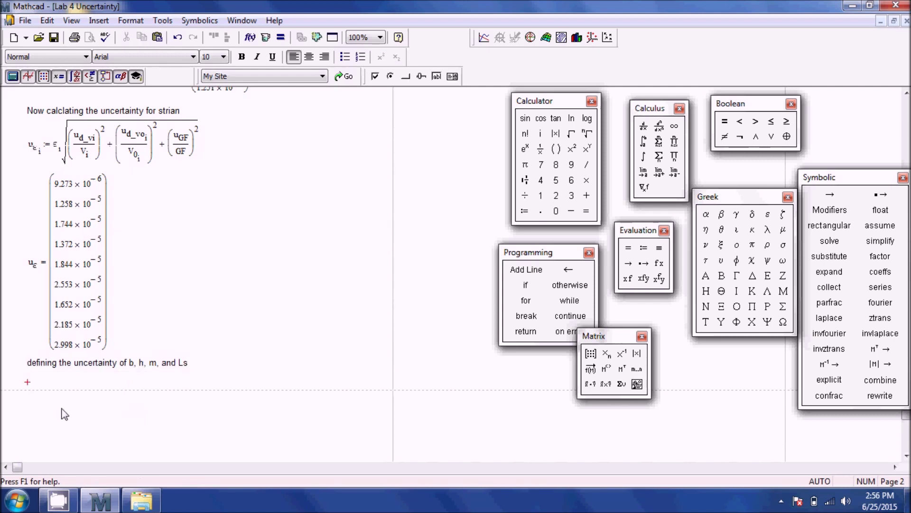
pyautogui.write('b := ')
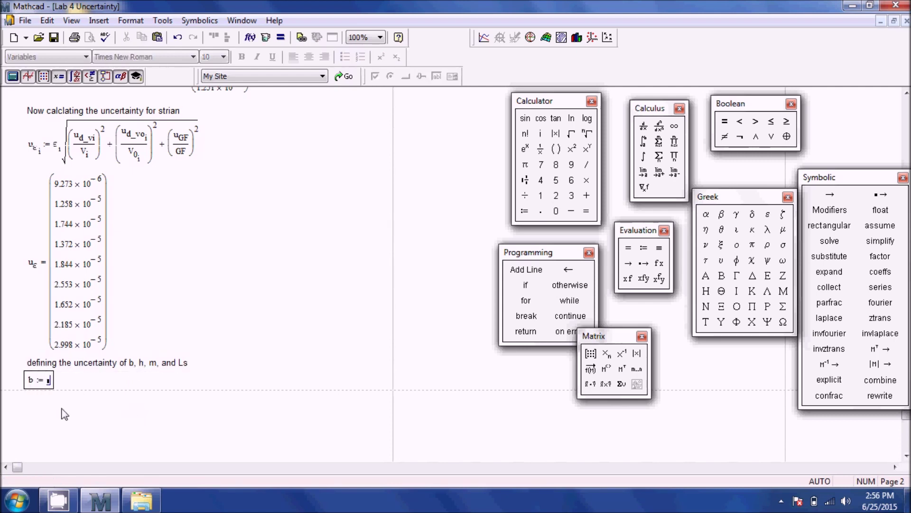
pyautogui.write('0.025')
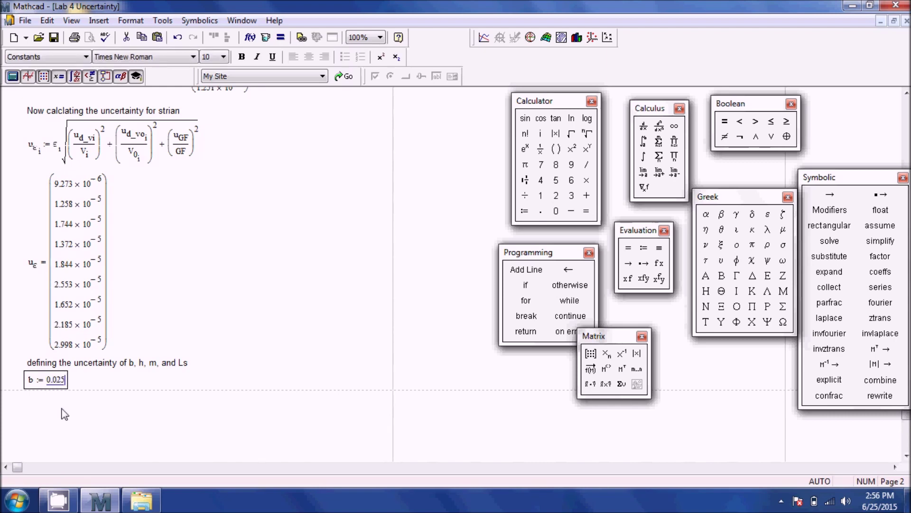
pyautogui.click(88, 389)
pyautogui.write('h:0.01')
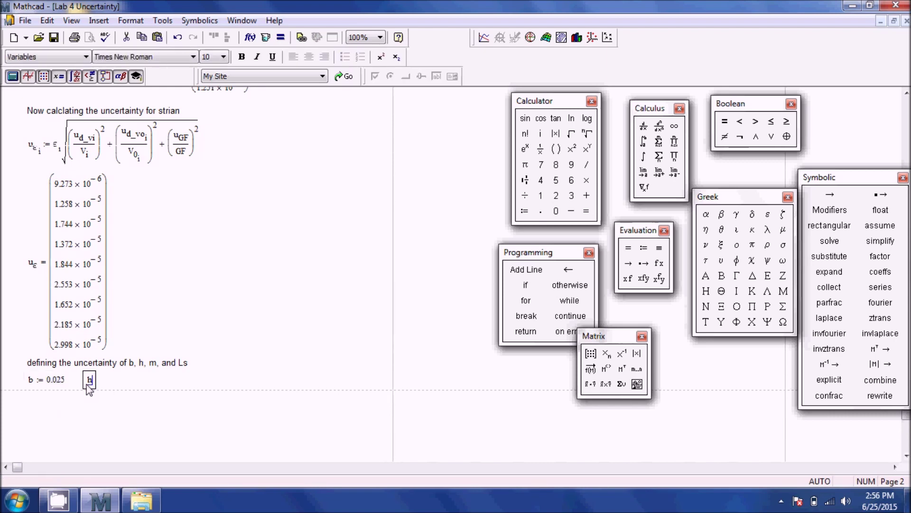
pyautogui.press('Return')
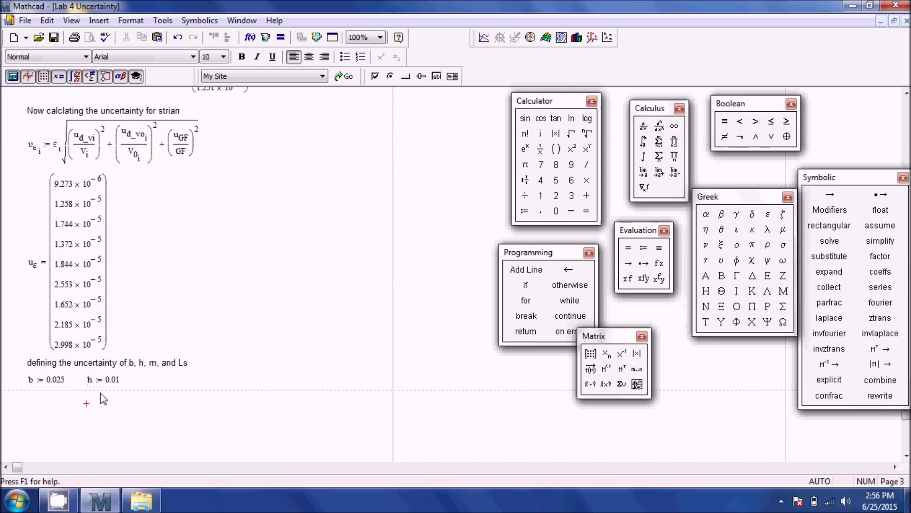
# Step: Define the uncertainty u_b as 0.1 and u_h as equal to u_b on the line below b and h
pyautogui.write('u')
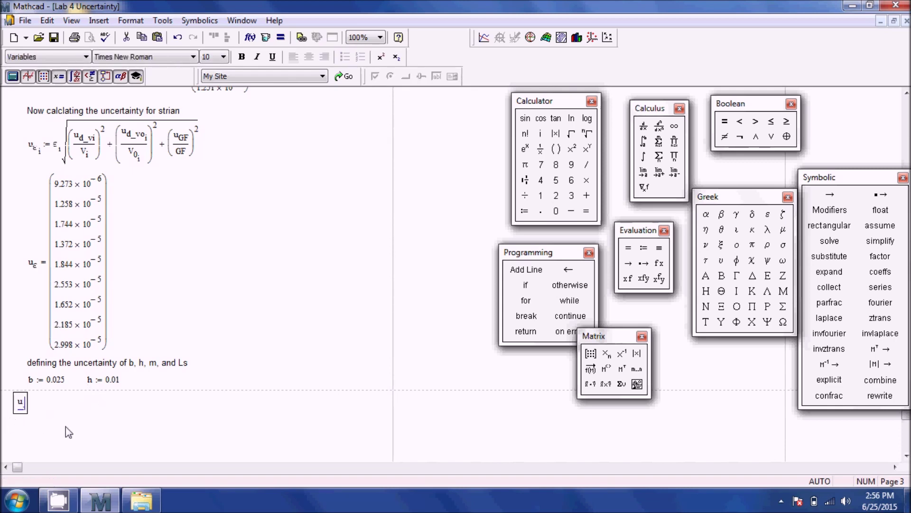
pyautogui.write('.b:0.1')
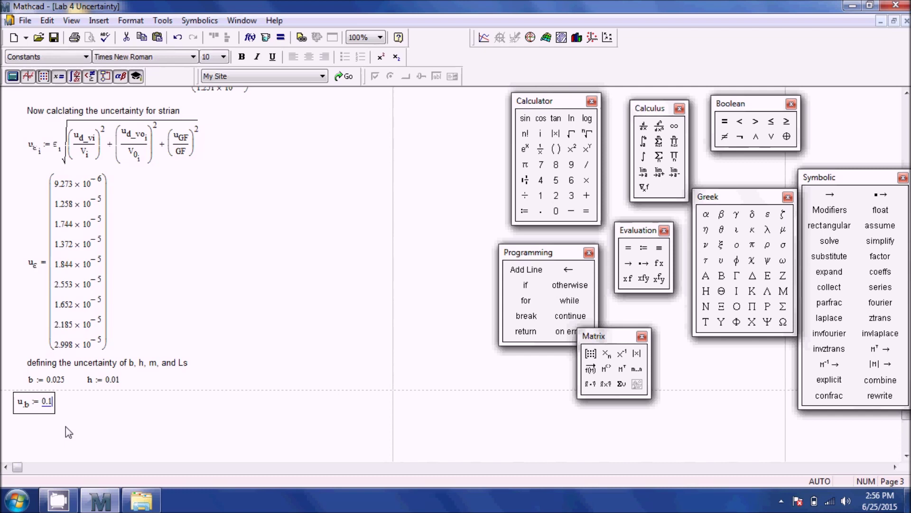
pyautogui.click(69, 407)
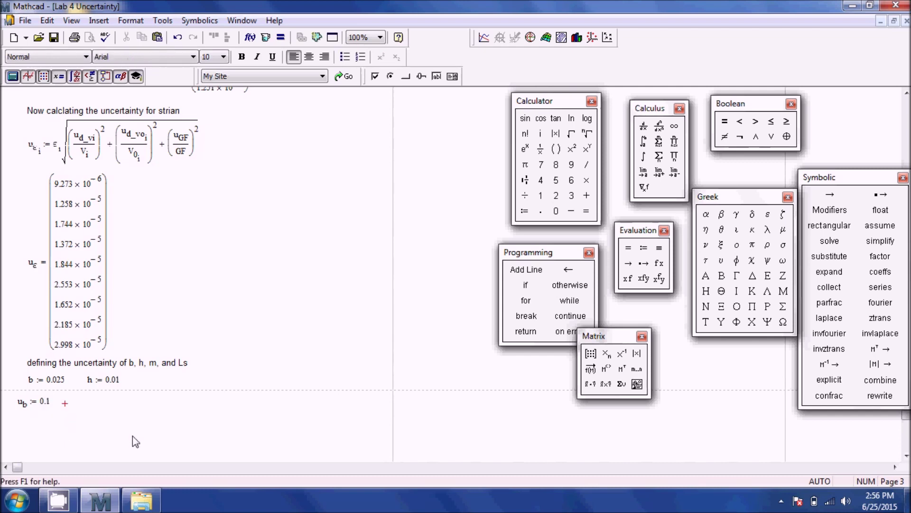
pyautogui.write('u.h:u.b')
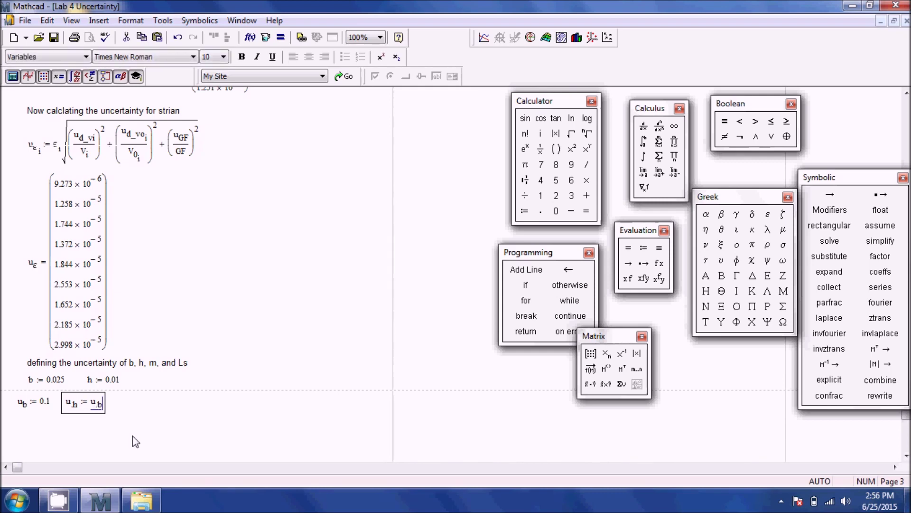
# Step: Define the uncertainties u_Ls as 0.1 and u_m as 1/1000 beside u_h
pyautogui.click(116, 404)
pyautogui.write('u.Ls:0.1')
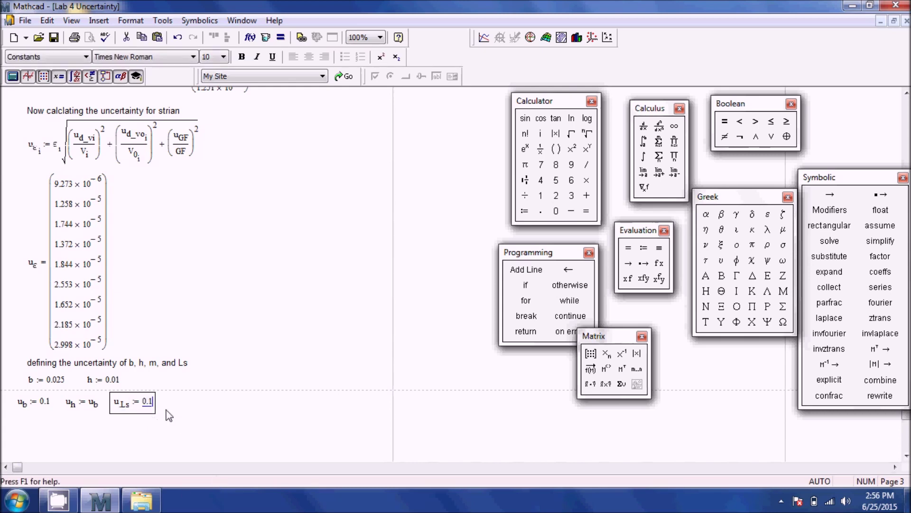
pyautogui.click(167, 404)
pyautogui.write('u.m')
pyautogui.write(':1/1000')
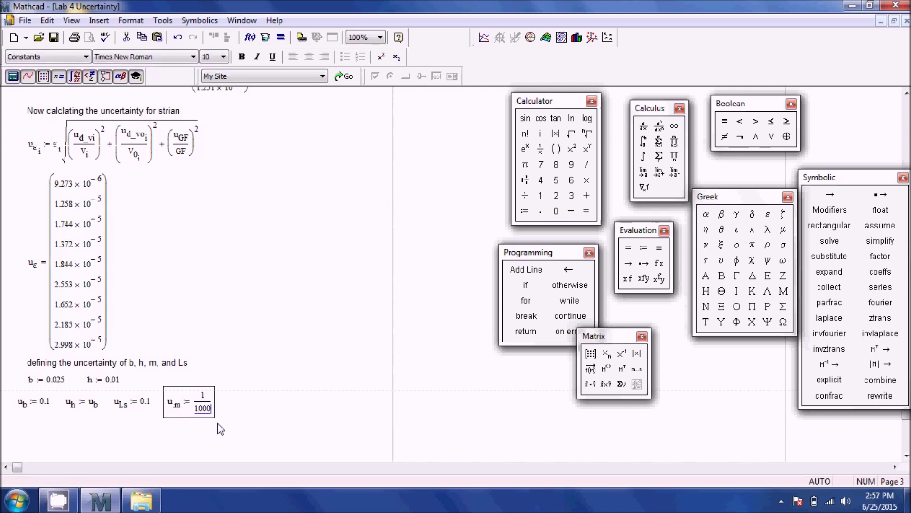
pyautogui.click(237, 421)
# Step: Add the text "Calculating the uncertainty of Young's modulus" below the u_b, u_h, u_Ls and u_m definitions
pyautogui.scroll(-3, 161, 411)
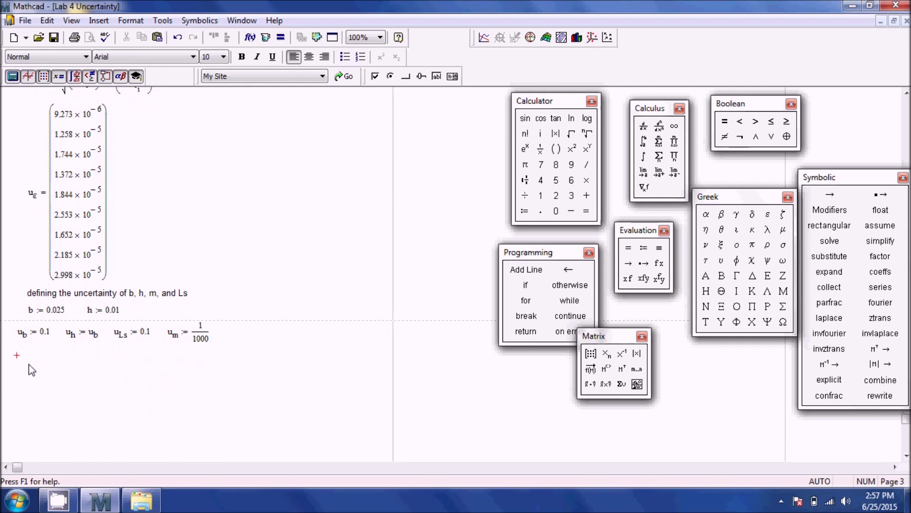
pyautogui.write('Calculating the i')
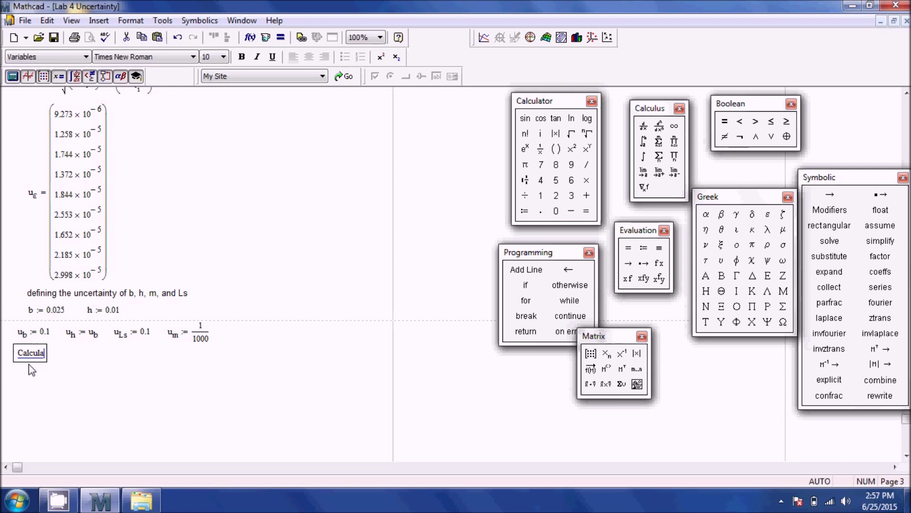
pyautogui.press('BackSpace')
pyautogui.write('uncver')
pyautogui.press('BackSpace')
pyautogui.press('BackSpace')
pyautogui.press('BackSpace')
pyautogui.write('ertainty of yo')
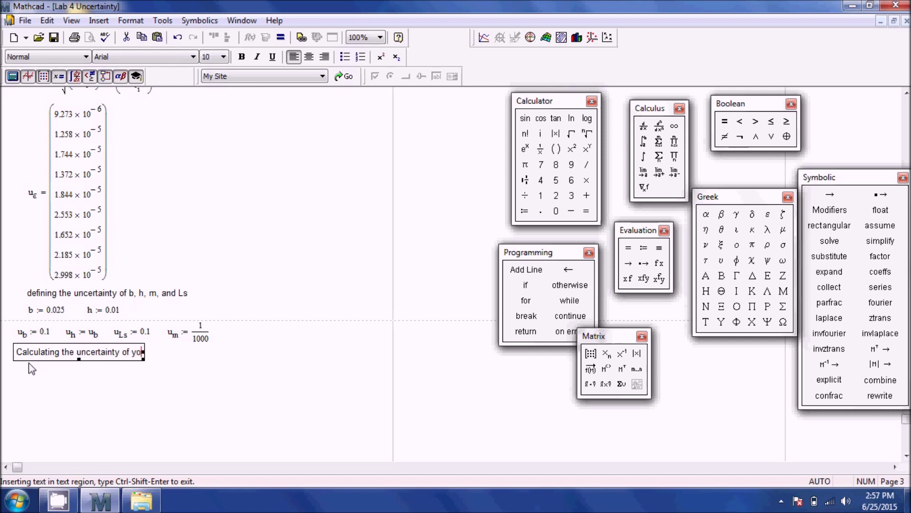
pyautogui.write("ung's modulus")
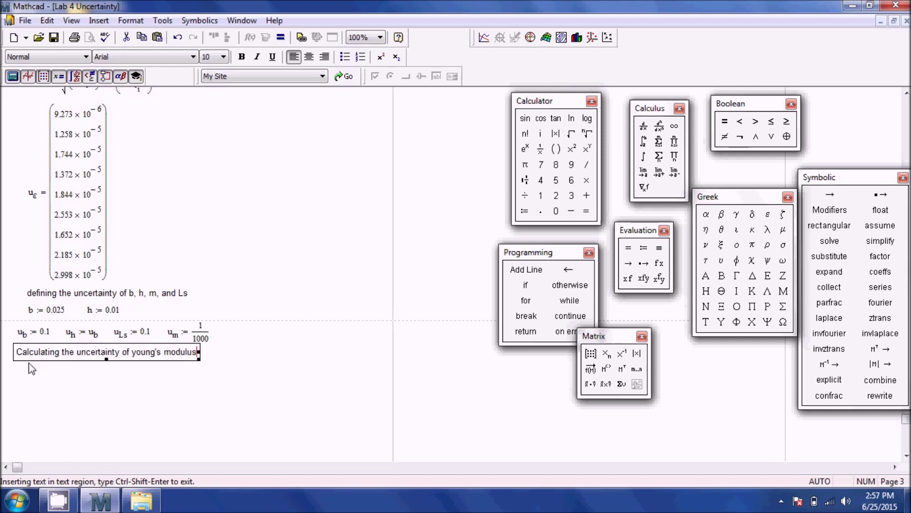
pyautogui.hotkey('ctrl', 'shift', 'Return')
pyautogui.click(132, 354)
pyautogui.press('Delete')
pyautogui.write('Y')
# Step: Start the u_E_i definition as E_i times a square root containing the squared term (u_b/b)^2
pyautogui.click(17, 382)
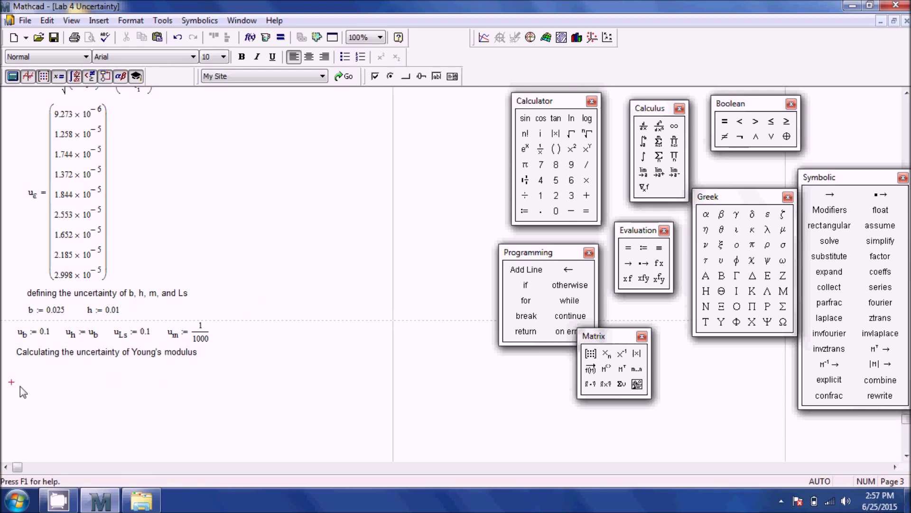
pyautogui.write('u.E')
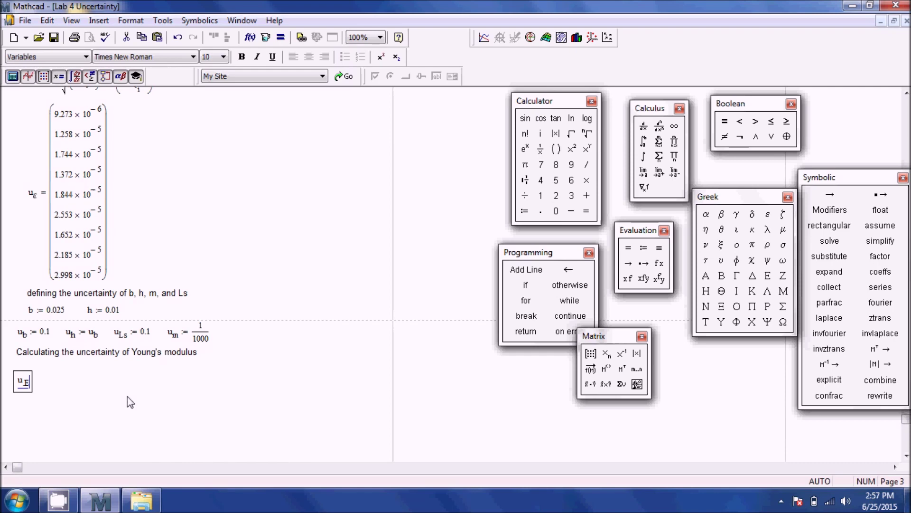
pyautogui.write('[i:')
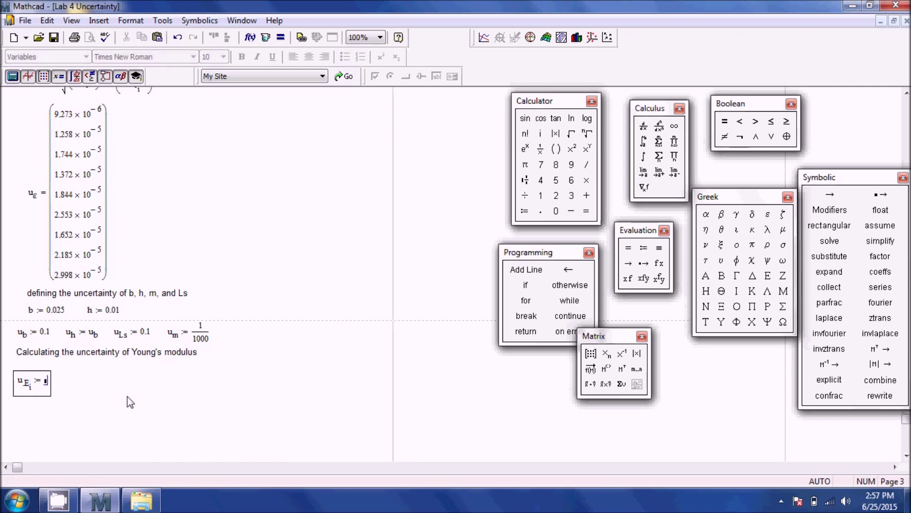
pyautogui.write('E')
pyautogui.write('[i *\\')
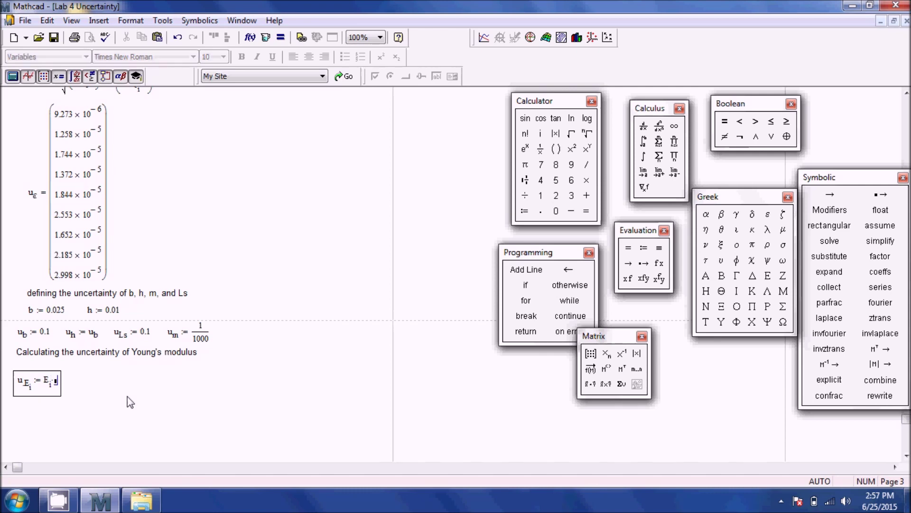
pyautogui.write('(')
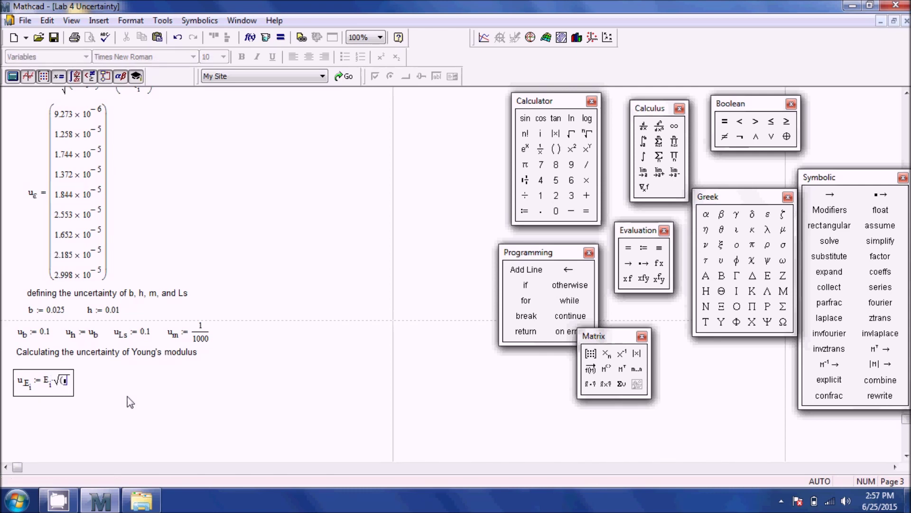
pyautogui.write('u.b/')
pyautogui.write('b/')
pyautogui.press('space')
pyautogui.write('^2')
pyautogui.press('space')
# Step: Add the squared height term (2·u_h/h)^2 under the root of the u_E_i equation
pyautogui.write('+2*')
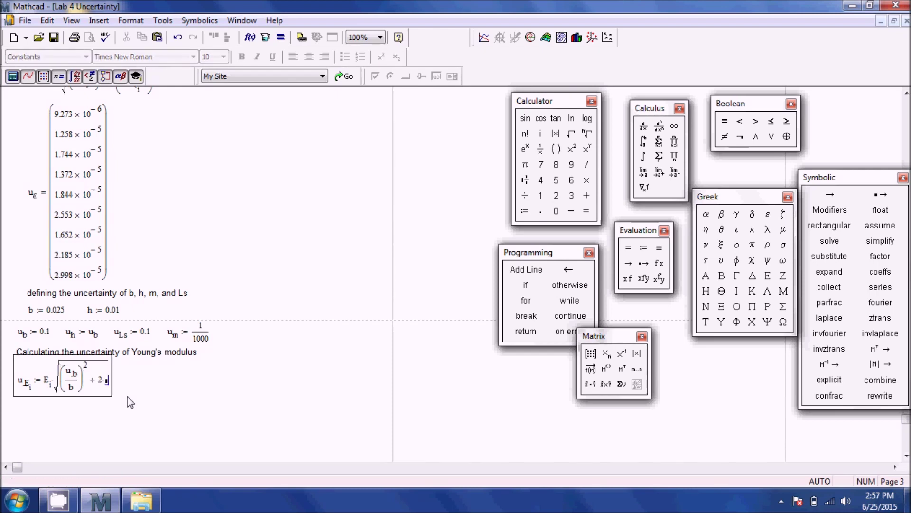
pyautogui.write('u.h')
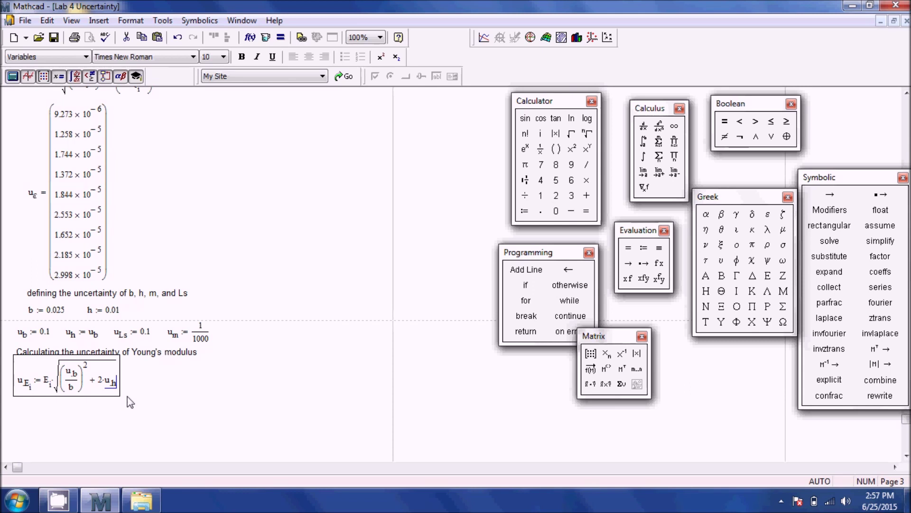
pyautogui.press('space')
pyautogui.press('space')
pyautogui.write('/h')
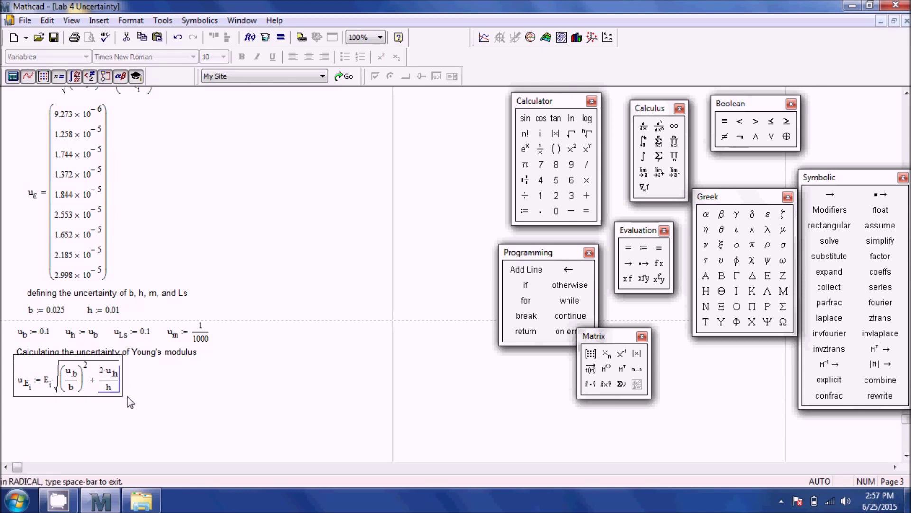
pyautogui.press('space')
pyautogui.write('^2')
pyautogui.press('space')
# Step: Add the squared term (u_ls/L_s_i)^2 under the root of the u_E_i equation
pyautogui.write('+')
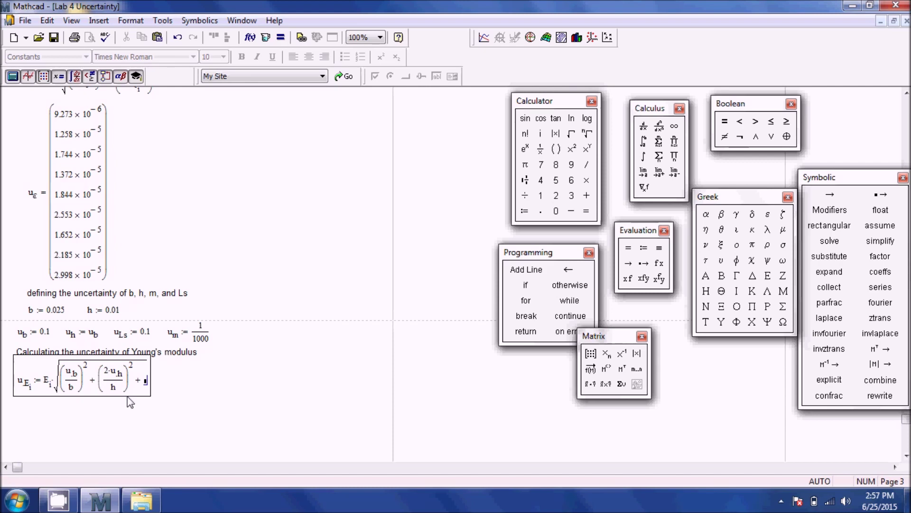
pyautogui.write('u.ls')
pyautogui.press('Return')
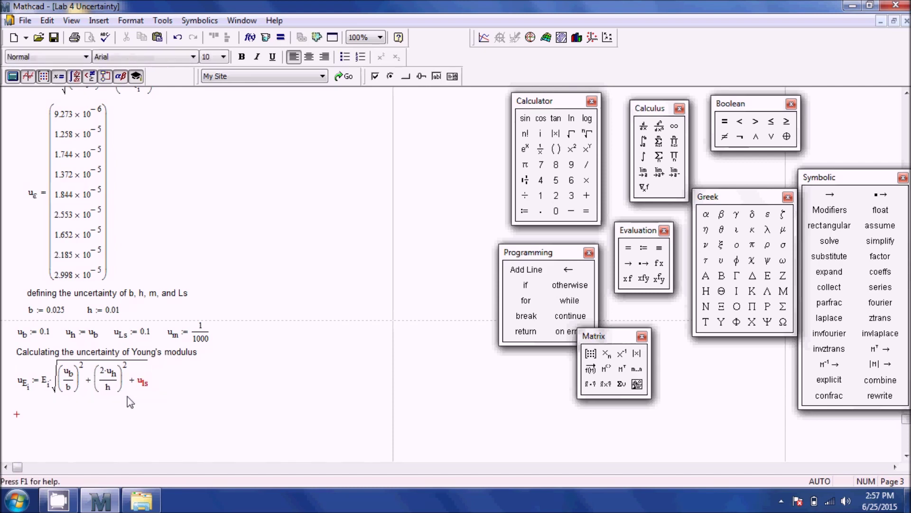
pyautogui.click(145, 382)
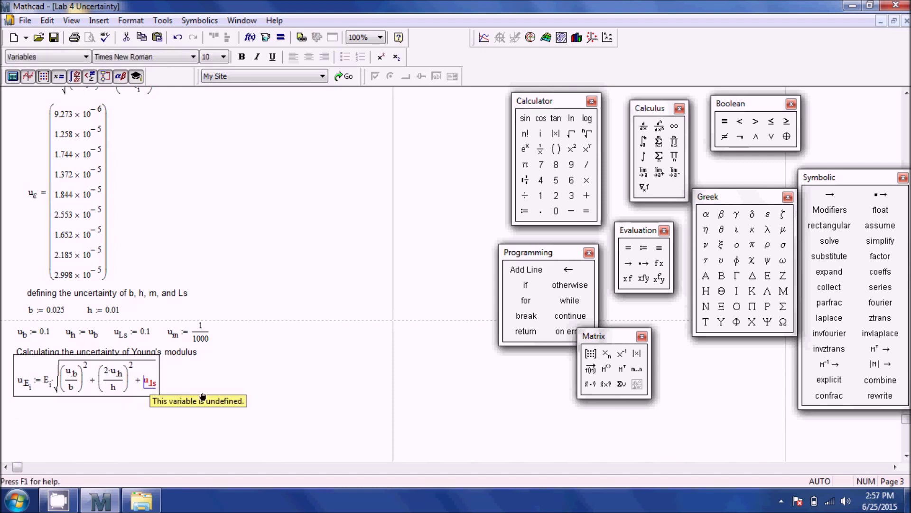
pyautogui.write('/L.s')
pyautogui.write('[i')
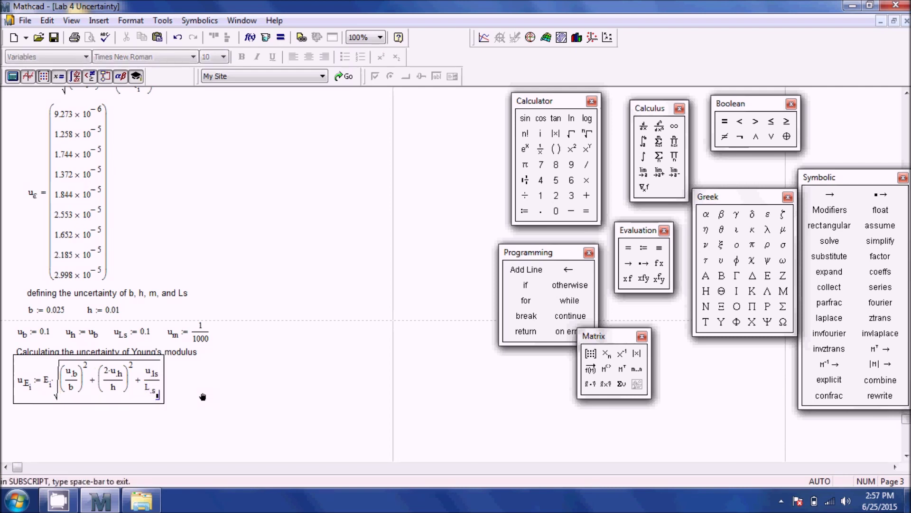
pyautogui.press('space')
pyautogui.press('space')
pyautogui.press('space')
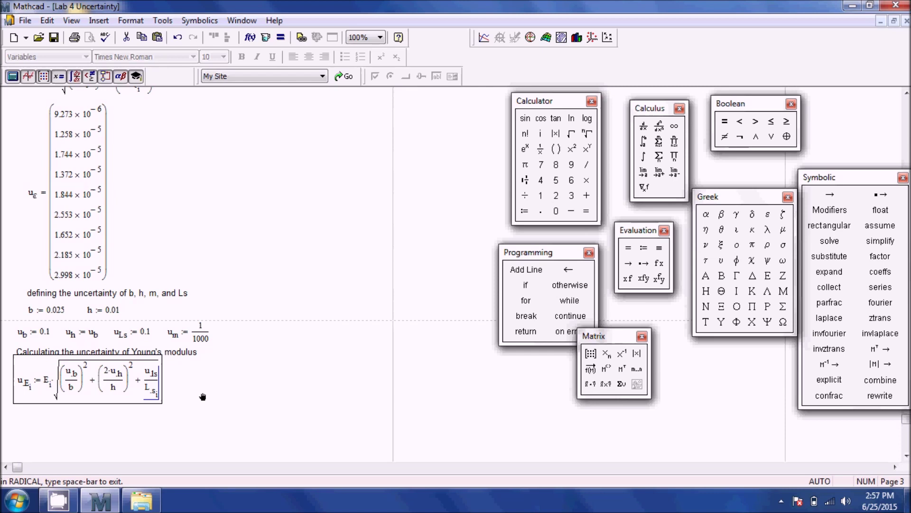
pyautogui.write('^2')
pyautogui.press('space')
# Step: Add the squared mass term (u_m/m_i)^2 under the root of the u_E_i equation
pyautogui.write('+ ■')
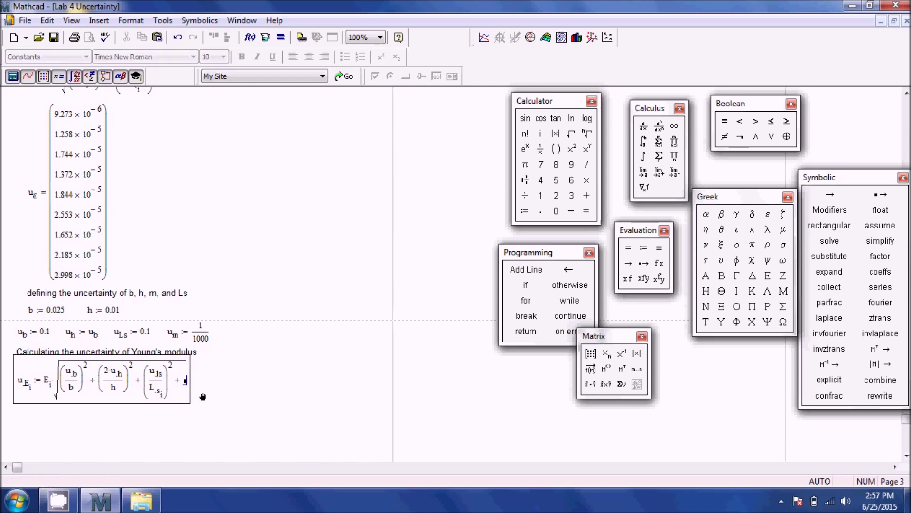
pyautogui.write('u.m/mp')
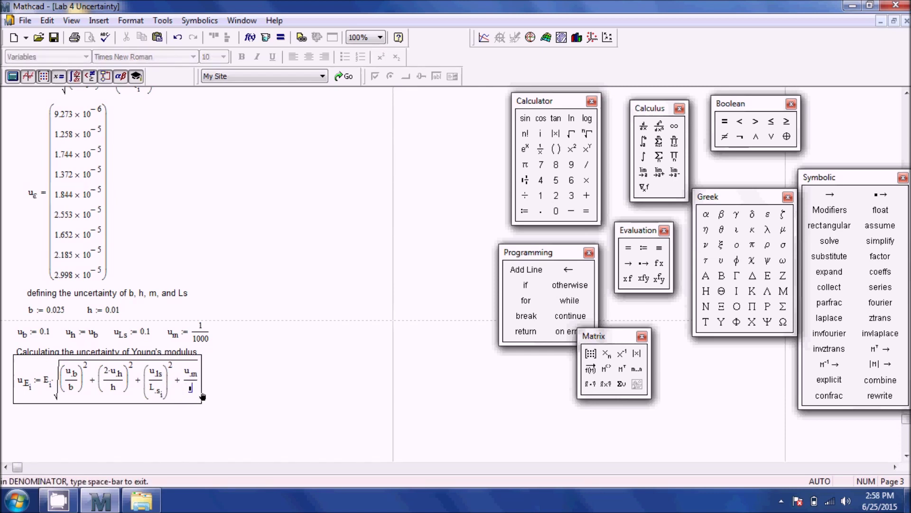
pyautogui.press('BackSpace')
pyautogui.write('[i')
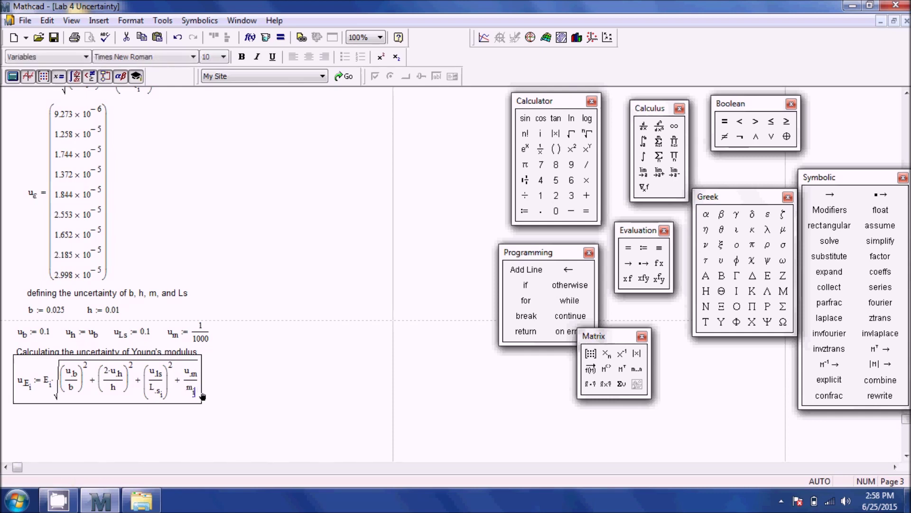
pyautogui.press('space')
pyautogui.press('space')
pyautogui.press('space')
pyautogui.write('^2')
pyautogui.press('space')
# Step: Add the squared strain term (u_ε_i/ε_i)^2 as the last term under the root and finish the u_E_i equation
pyautogui.write('+')
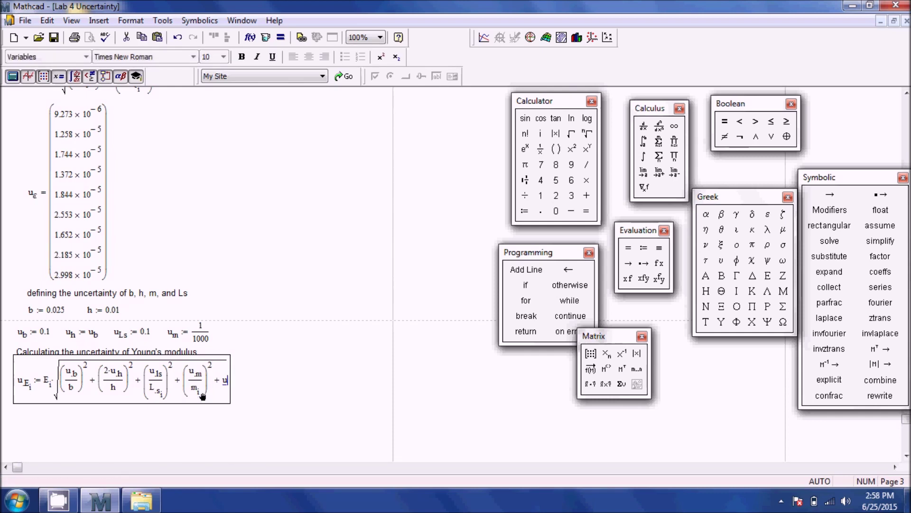
pyautogui.write('u.')
pyautogui.write('e')
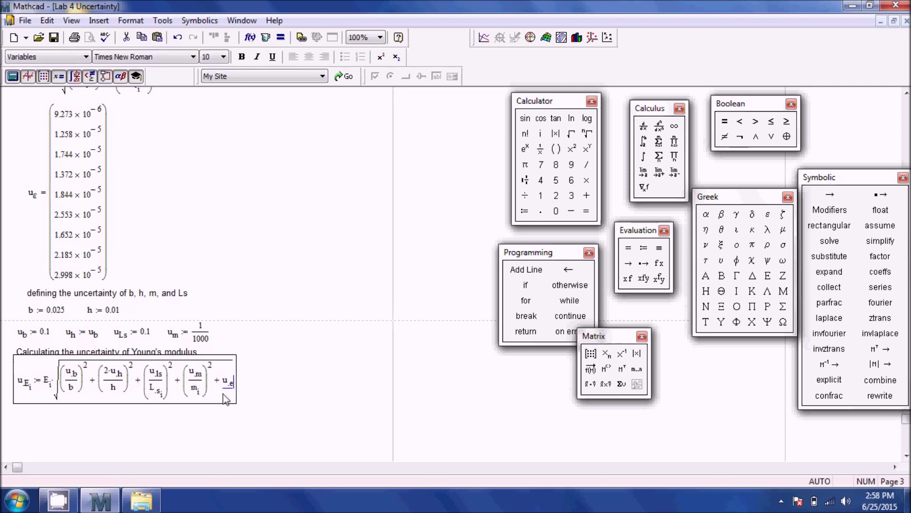
pyautogui.press('BackSpace')
pyautogui.click(769, 214)
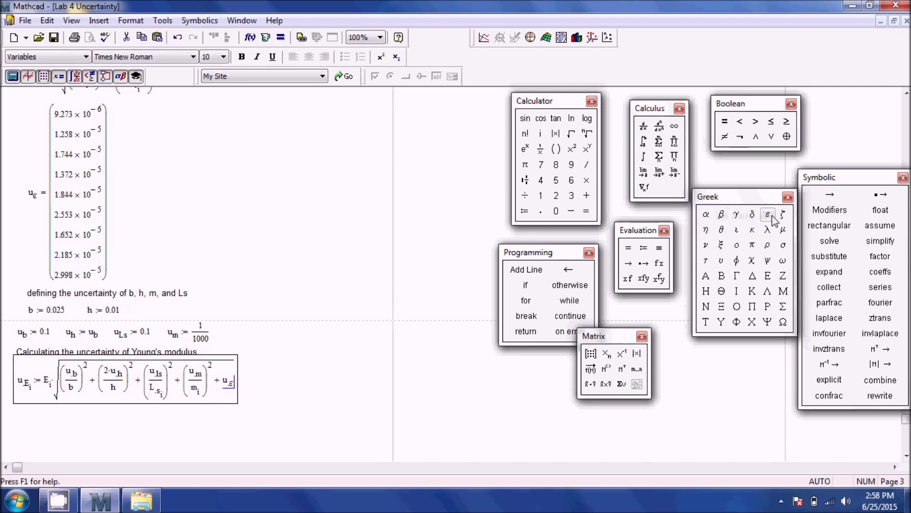
pyautogui.press('space')
pyautogui.press('space')
pyautogui.press('space')
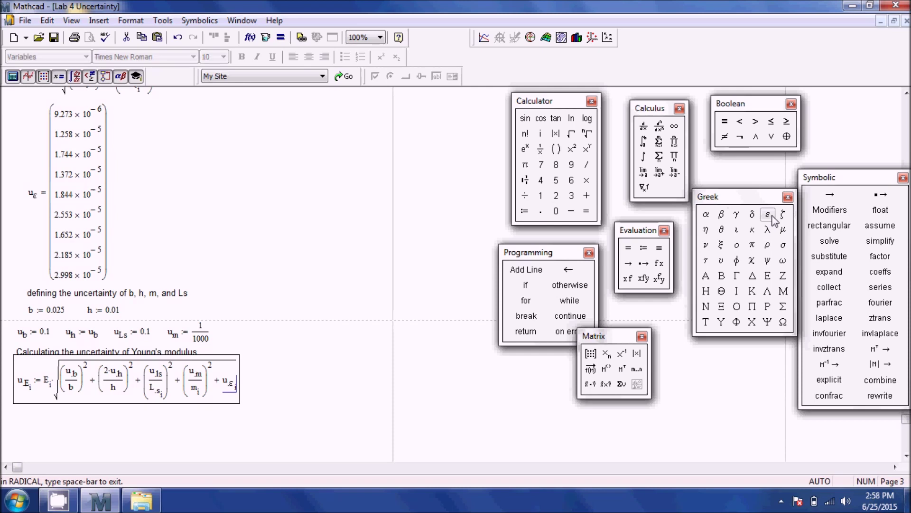
pyautogui.write('[i')
pyautogui.press('space')
pyautogui.write('/')
pyautogui.click(767, 214)
pyautogui.write('[i')
pyautogui.press('space')
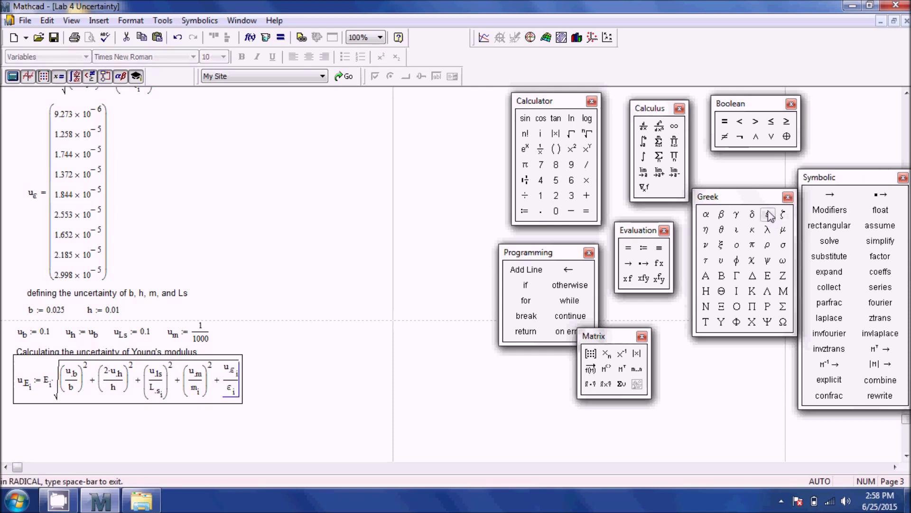
pyautogui.press('space')
pyautogui.write('^2')
pyautogui.click(273, 402)
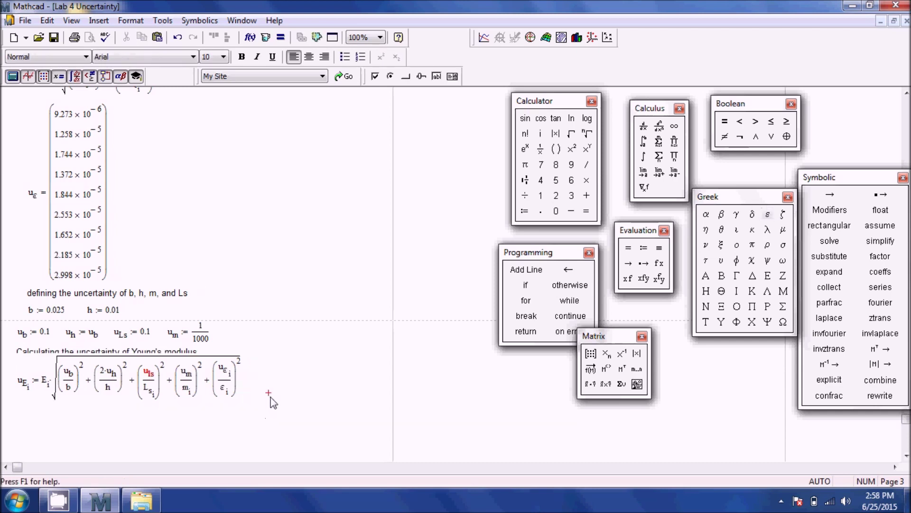
# Step: Move the u_E_i equation slightly down, clear of its heading, and correct the u_ls variable to u_Ls
pyautogui.moveTo(185, 380); pyautogui.dragTo(185, 391)
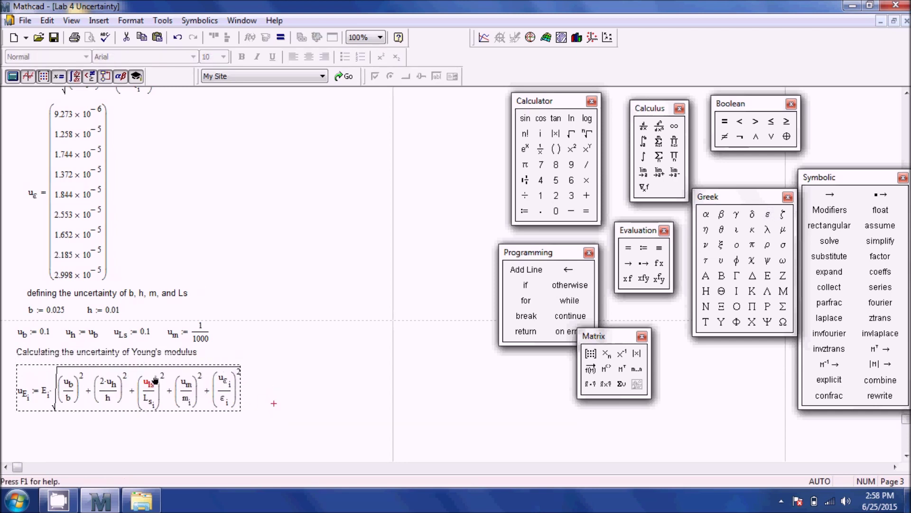
pyautogui.click(153, 383)
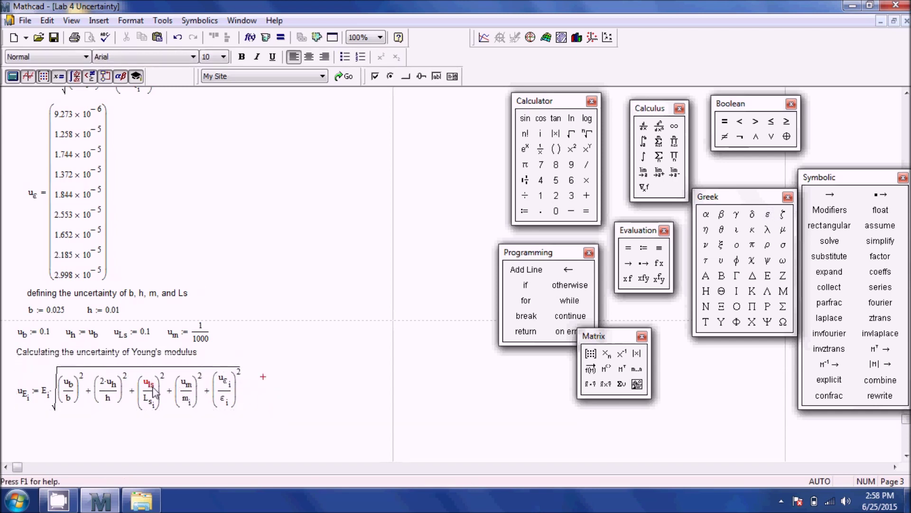
pyautogui.press('Delete')
pyautogui.write('L')
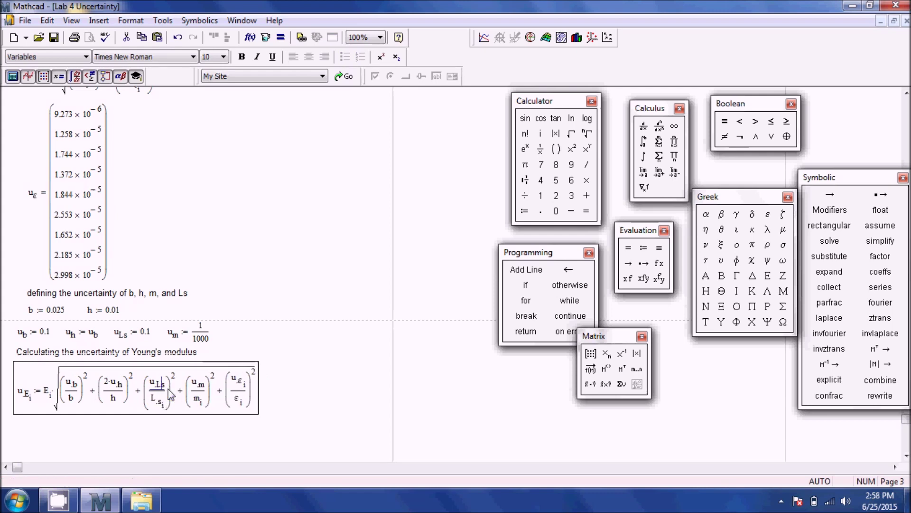
pyautogui.click(323, 400)
# Step: Evaluate u_E to display its result vector and place it directly below the u_E_i equation
pyautogui.scroll(-3, 323, 400)
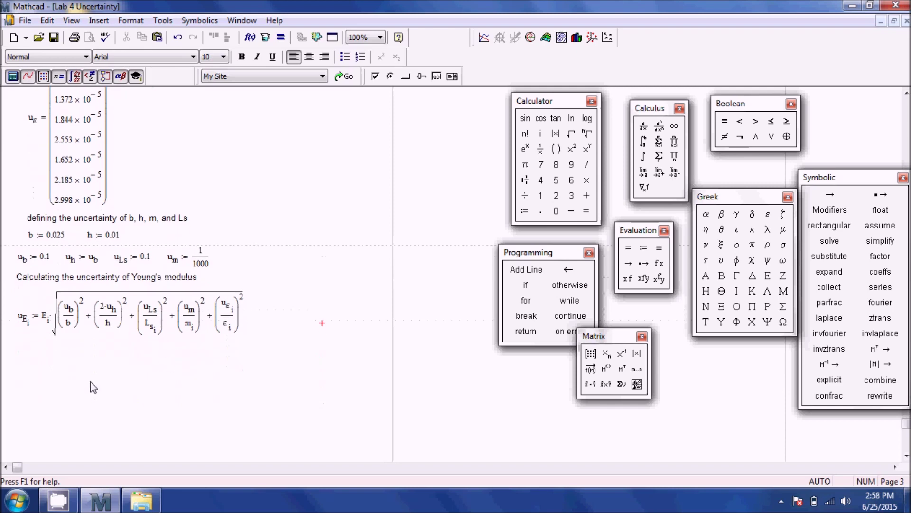
pyautogui.scroll(-1, 106, 382)
pyautogui.click(28, 386)
pyautogui.write('u')
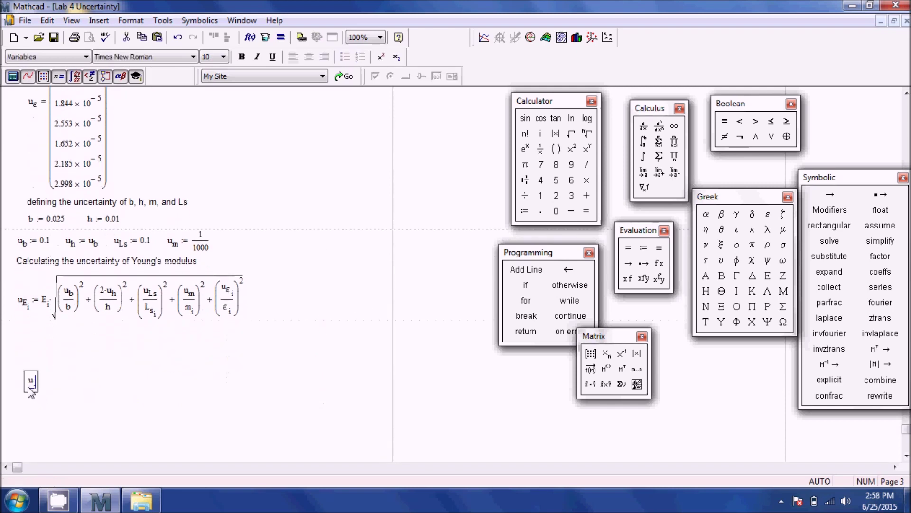
pyautogui.write('.E')
pyautogui.write('=')
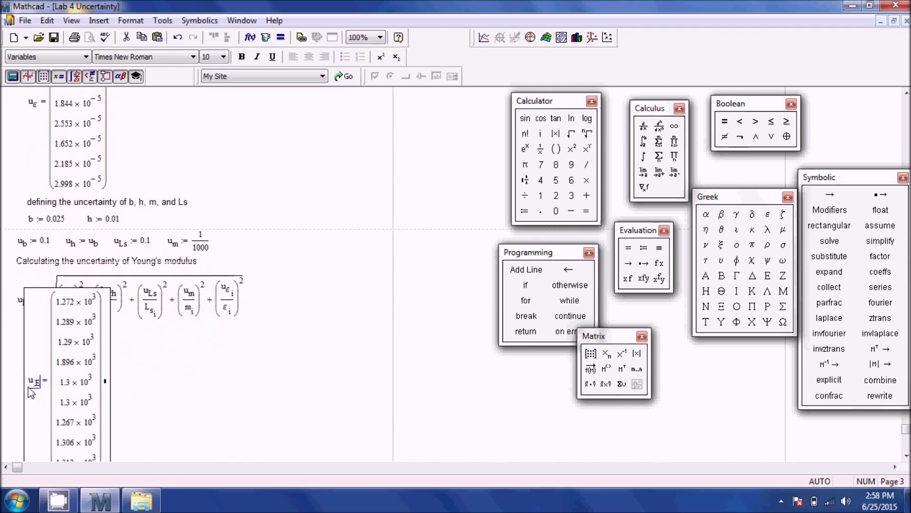
pyautogui.click(166, 392)
pyautogui.scroll(-3, 177, 335)
pyautogui.moveTo(58, 305); pyautogui.dragTo(47, 338)
pyautogui.click(135, 328)
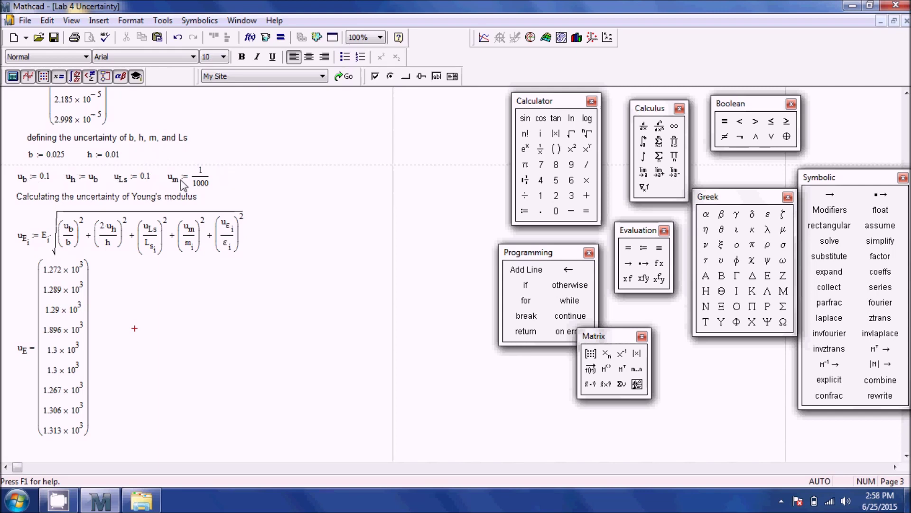
# Step: Review the worksheet's V_0, DAQ, strain and Young's modulus uncertainty calculations and return to the space below the u_E results
pyautogui.scroll(-4, 235, 309)
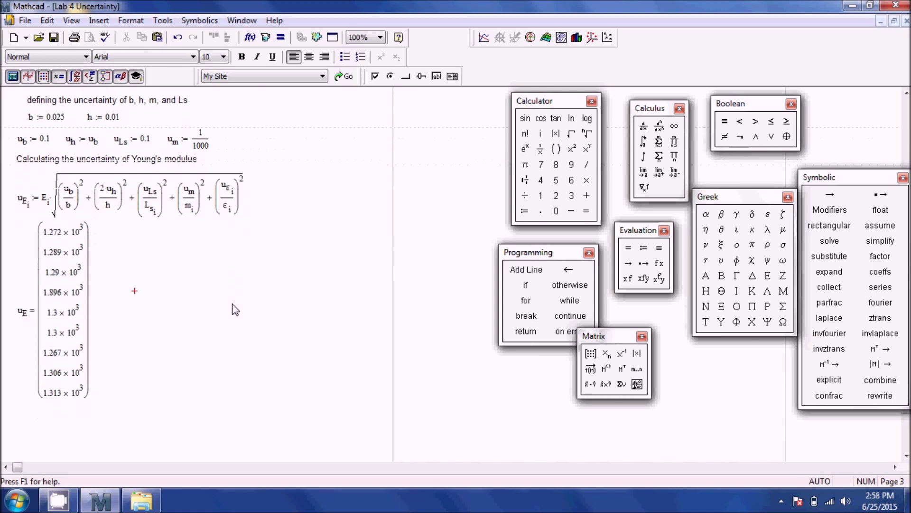
pyautogui.scroll(-3, 235, 309)
pyautogui.scroll(6, 171, 307)
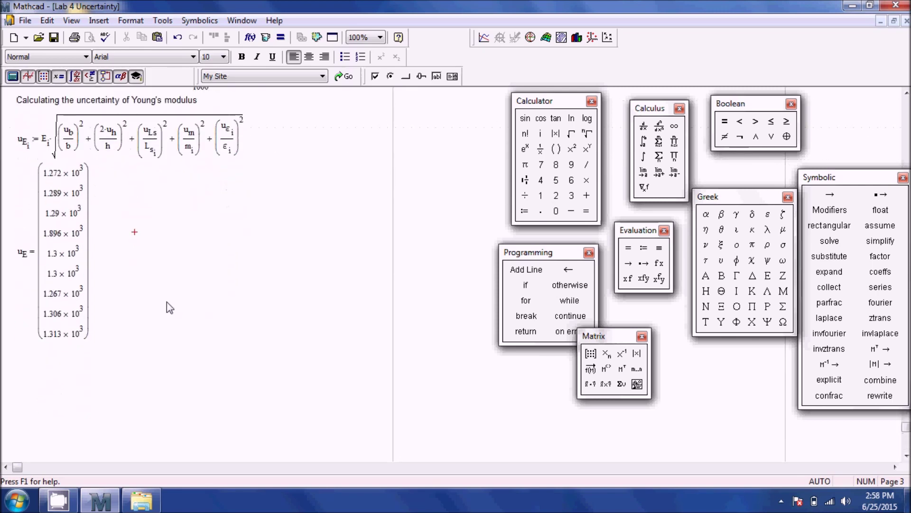
pyautogui.scroll(-3, 78, 342)
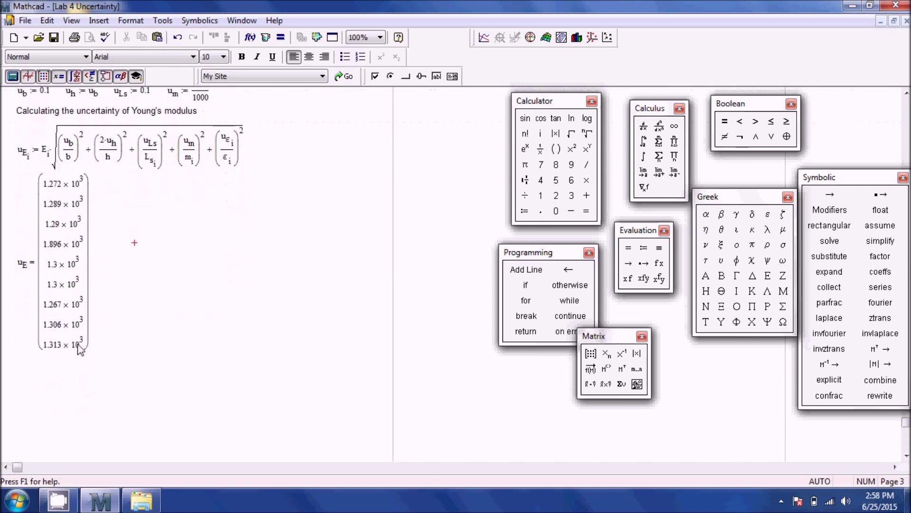
pyautogui.click(26, 331)
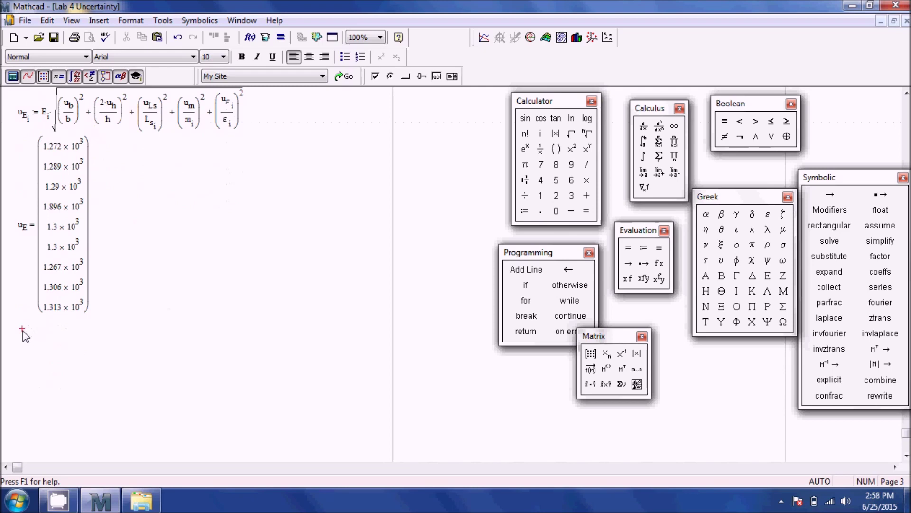
pyautogui.scroll(15, 91, 363)
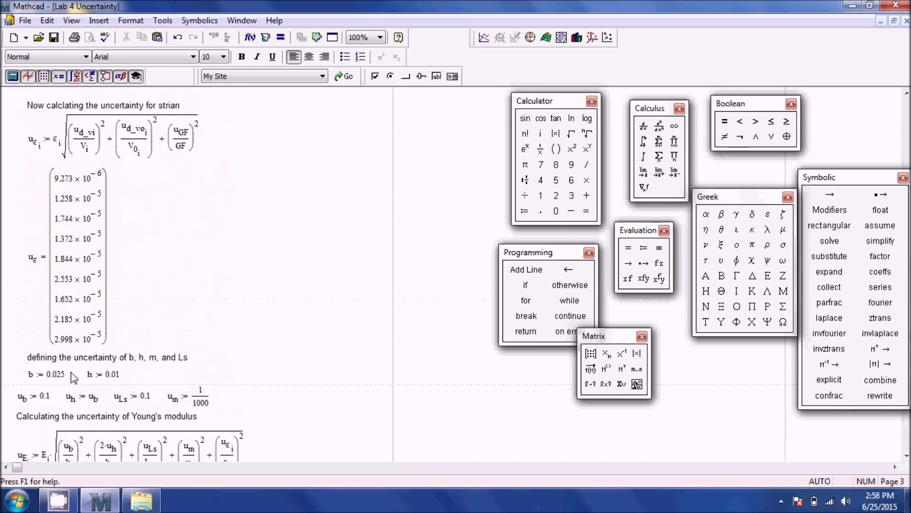
pyautogui.scroll(15, 71, 375)
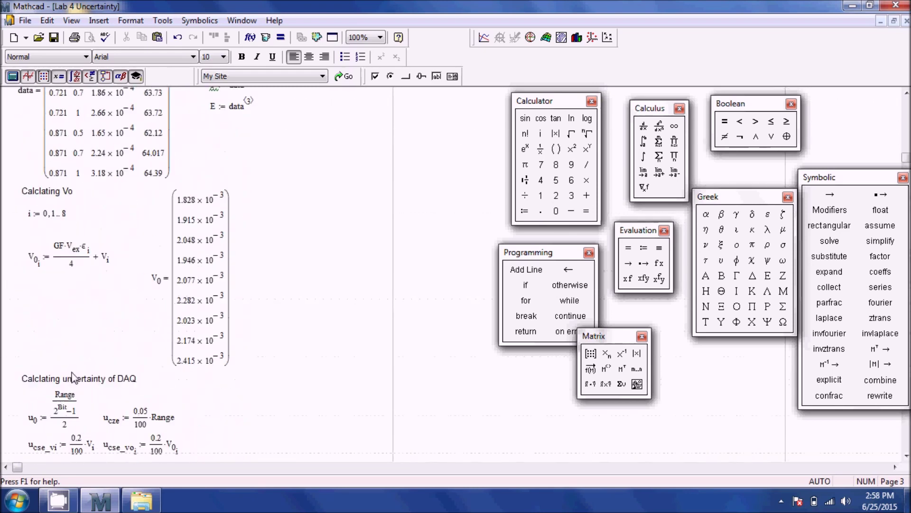
pyautogui.scroll(-20, 73, 375)
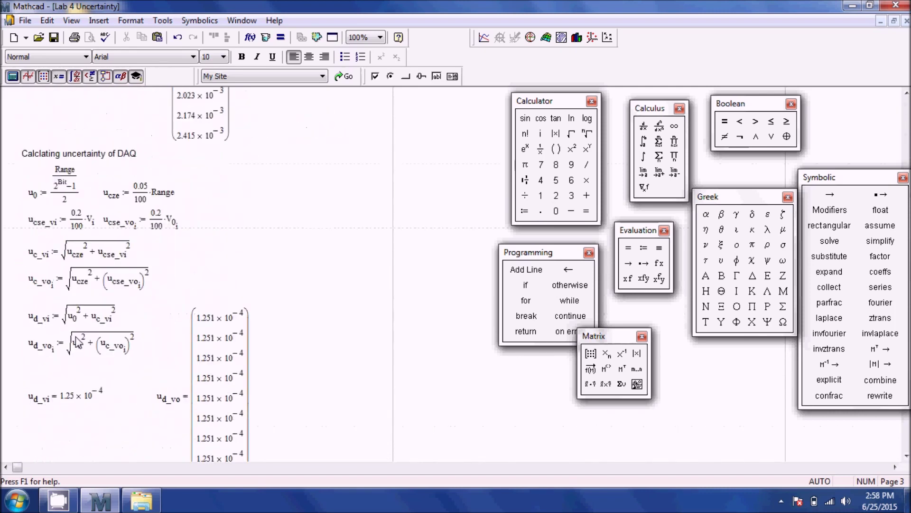
pyautogui.scroll(-3, 81, 344)
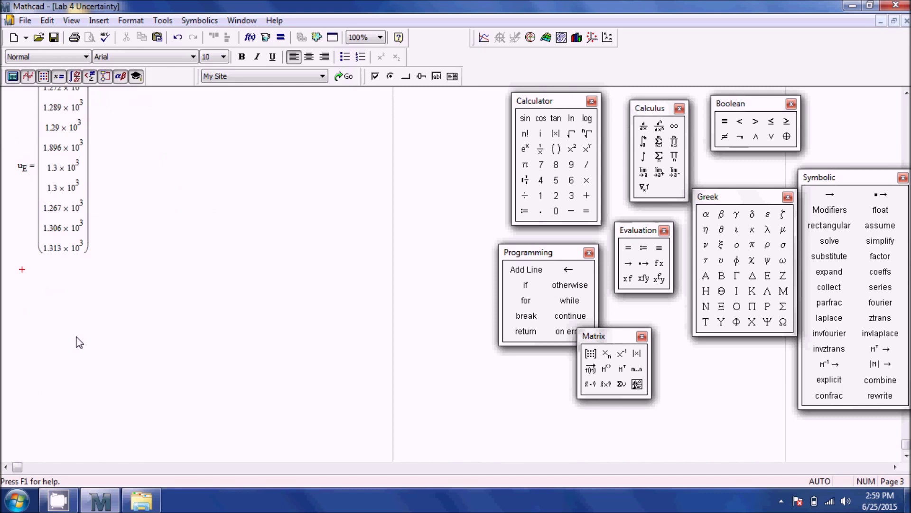
# Step: Add the text "Now exporting the results" below the u_E result vector
pyautogui.hotkey('shift', "'")
pyautogui.write('Now expo')
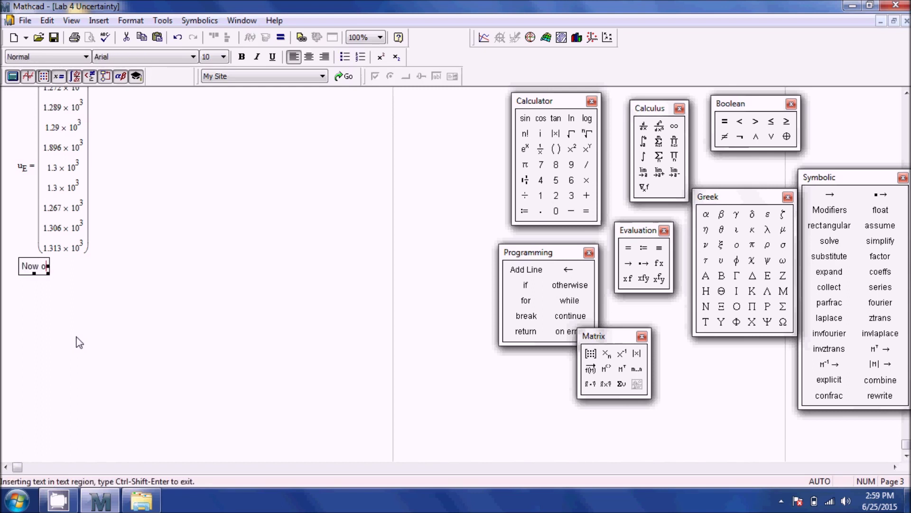
pyautogui.write('rting the reus')
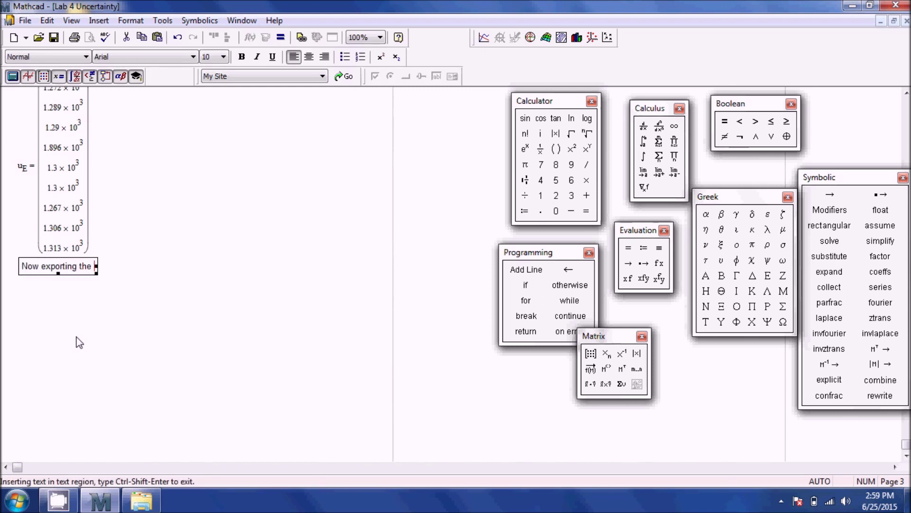
pyautogui.press('BackSpace')
pyautogui.press('BackSpace')
pyautogui.write('sults one')
pyautogui.press('BackSpace')
pyautogui.press('BackSpace')
pyautogui.press('BackSpace')
pyautogui.press('BackSpace')
pyautogui.press('BackSpace')
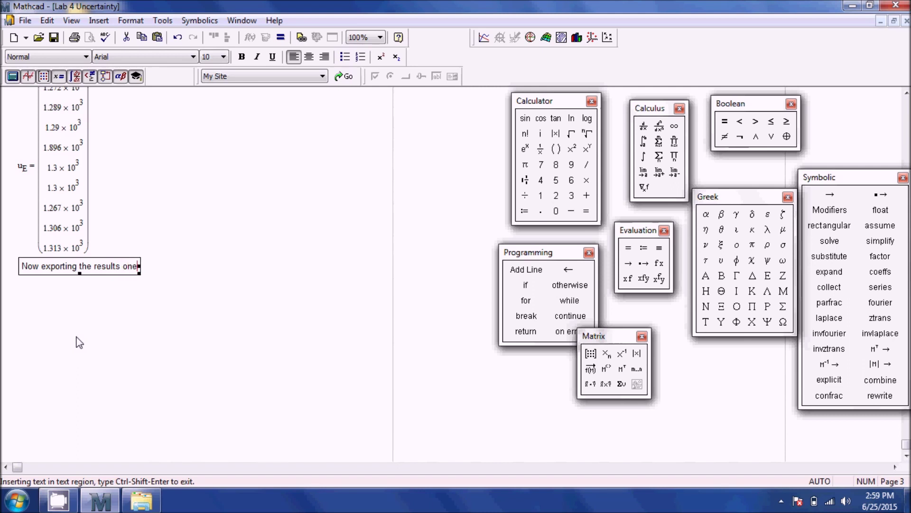
pyautogui.click(32, 301)
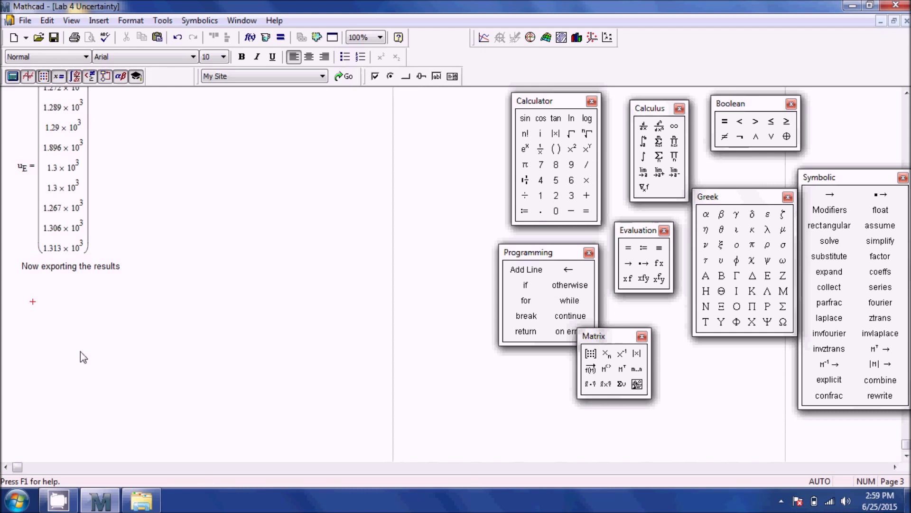
pyautogui.write('data.ex')
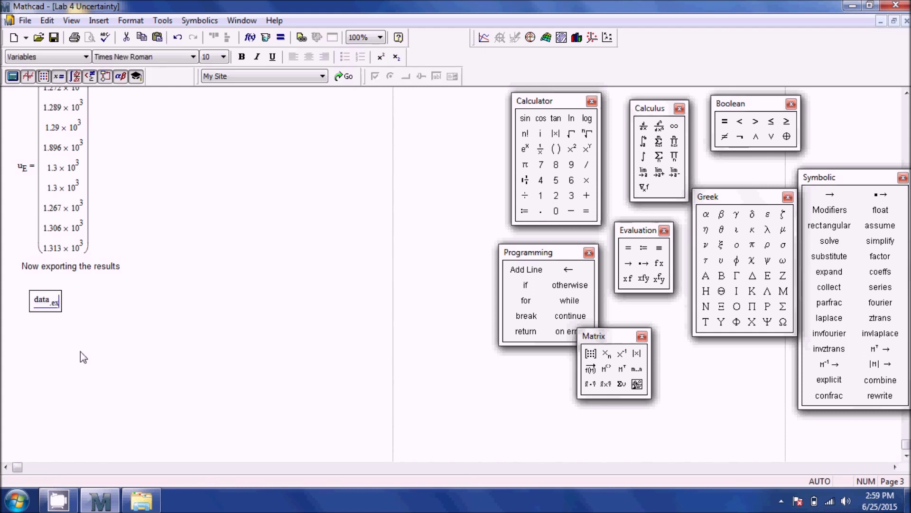
pyautogui.scroll(1, 83, 357)
pyautogui.hotkey('ctrl', 'z')
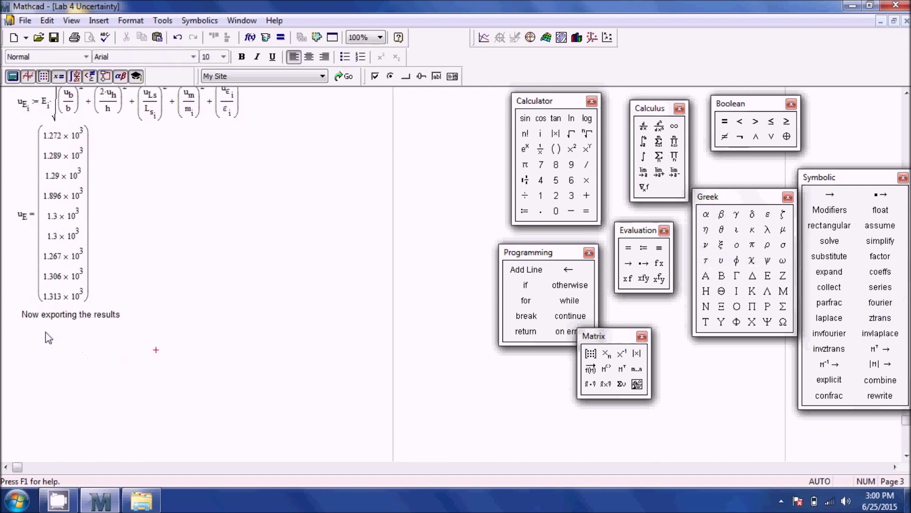
# Step: Define data_ex with subscript i,0 as V_o with subscript i, below the "Now exporting the results" text
pyautogui.click(26, 335)
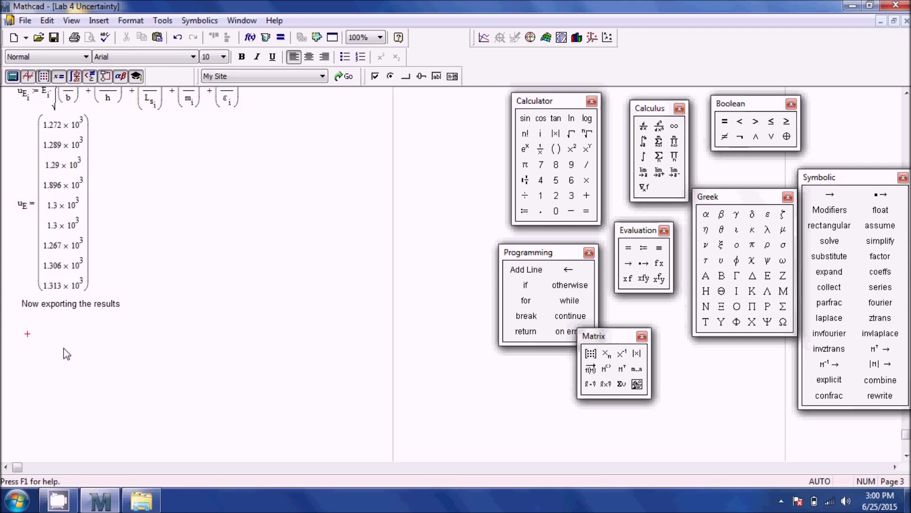
pyautogui.write('data/')
pyautogui.press('BackSpace')
pyautogui.write('.ex=')
pyautogui.press('BackSpace')
pyautogui.write('p[i,0')
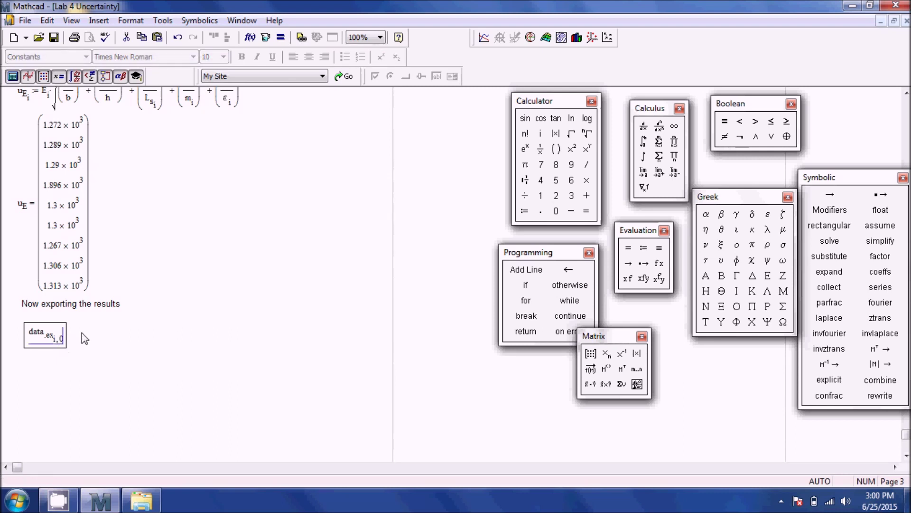
pyautogui.write(':= ')
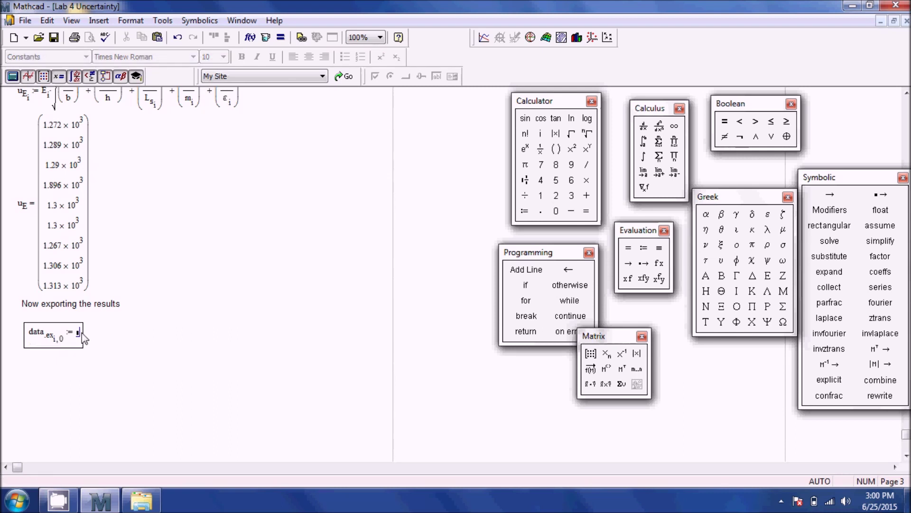
pyautogui.write('V.o')
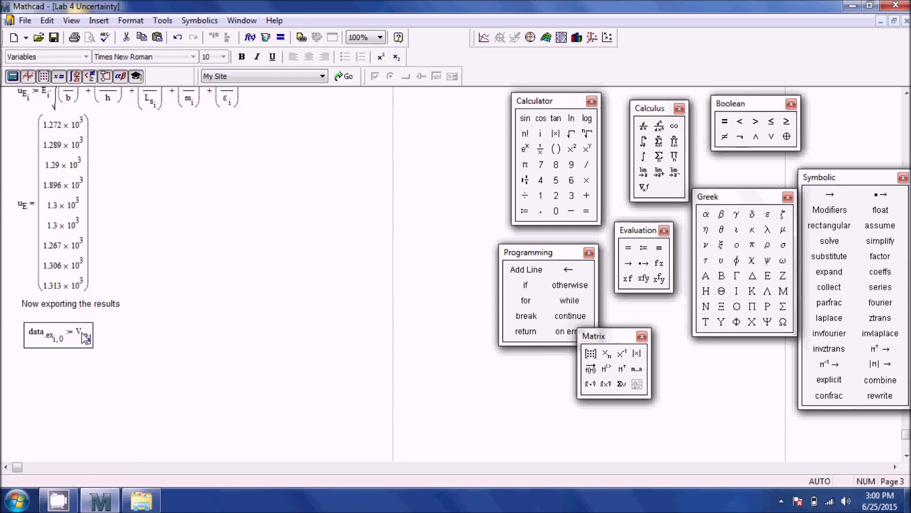
pyautogui.click(124, 329)
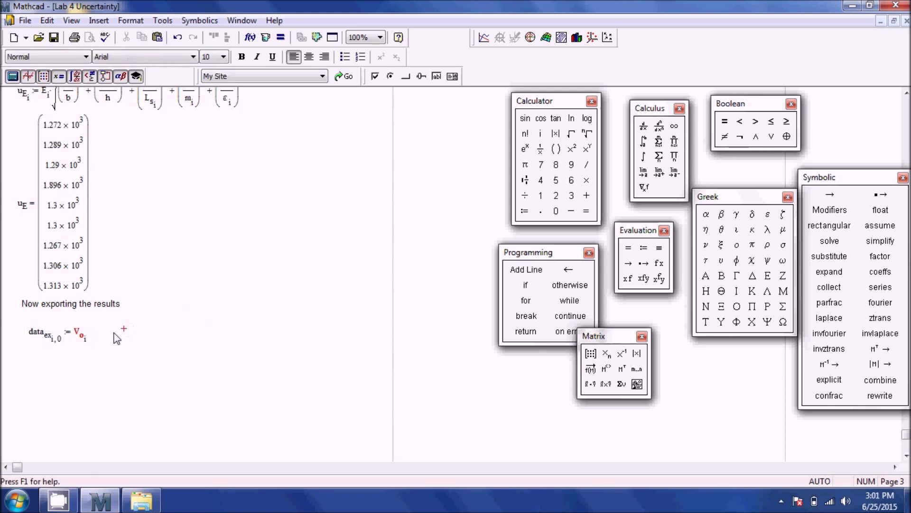
# Step: Correct the variable V_o to V_0 in the data_ex i,0 definition
pyautogui.click(82, 336)
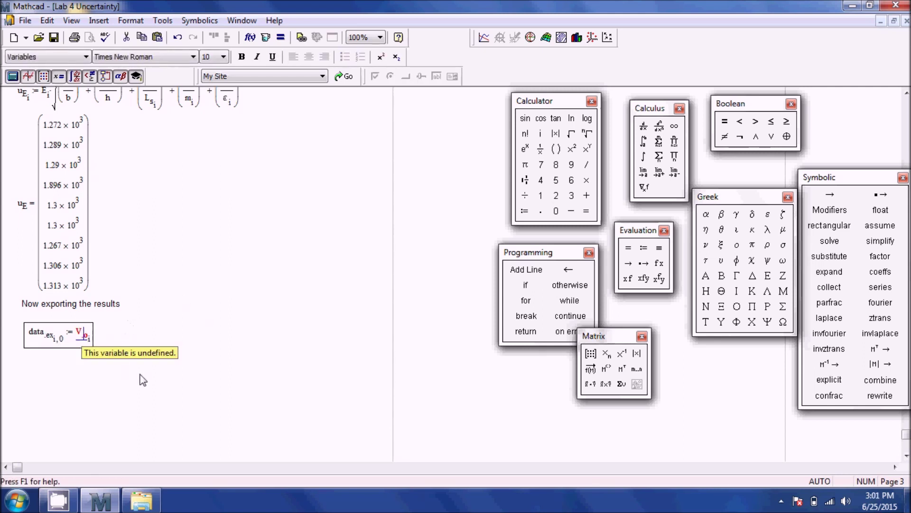
pyautogui.press('Delete')
pyautogui.write('0')
pyautogui.click(108, 334)
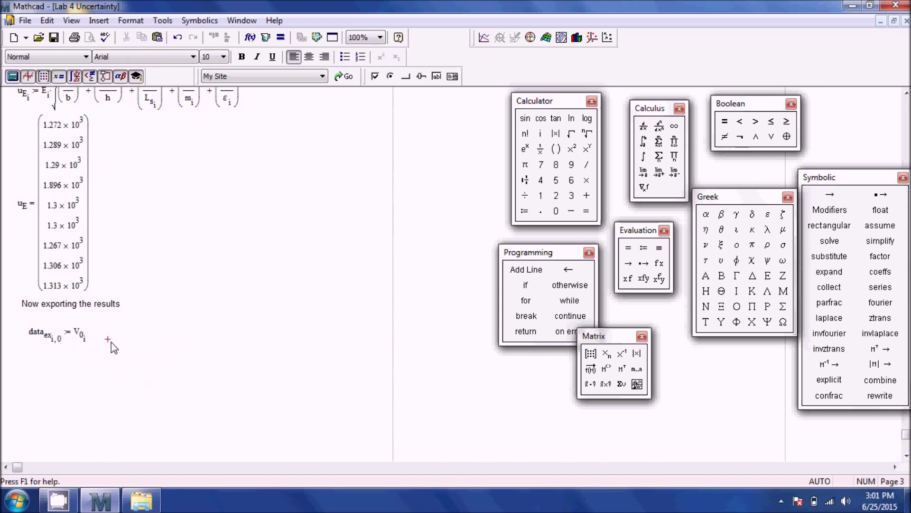
# Step: Define data_ex with subscript 0,1 as u_d_vi, beside the V_0 definition
pyautogui.write('data.ex')
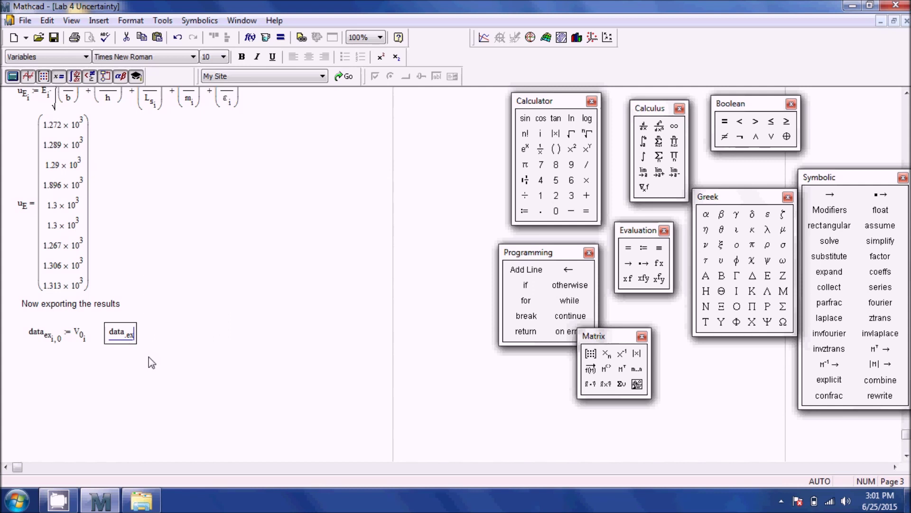
pyautogui.write('[')
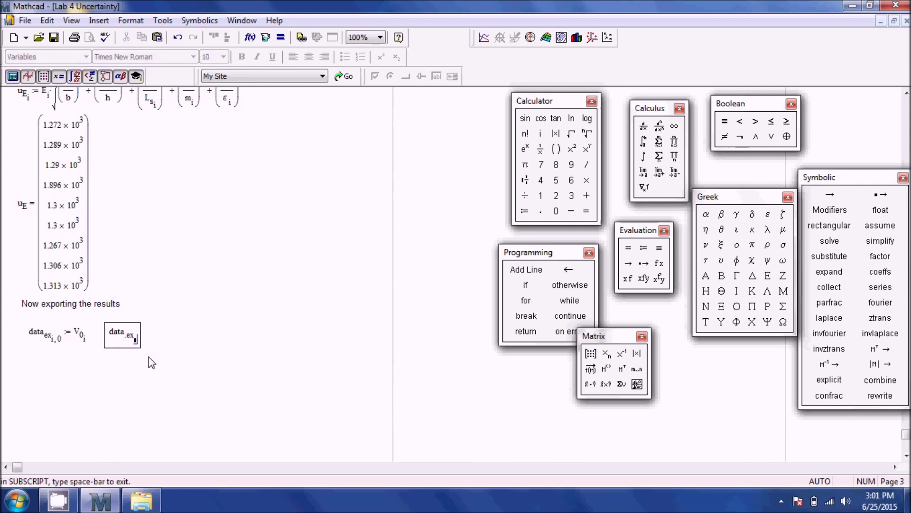
pyautogui.write('0')
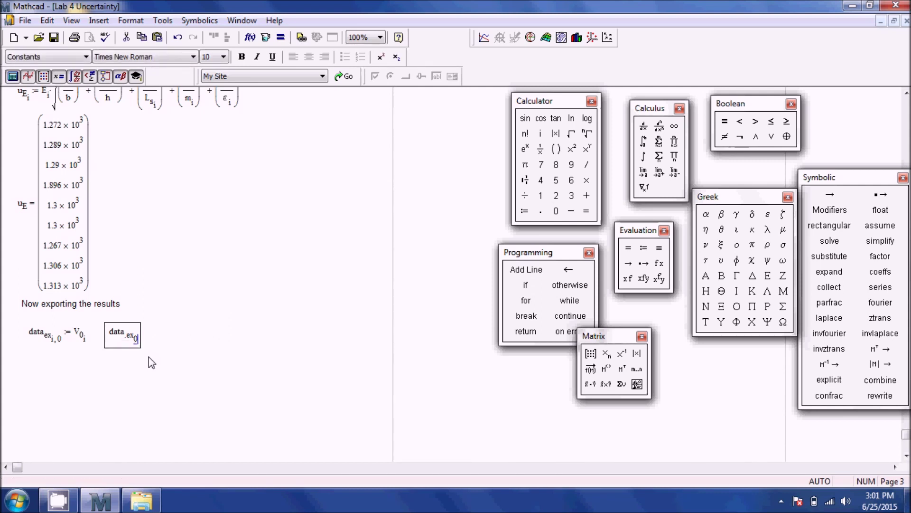
pyautogui.write(',1')
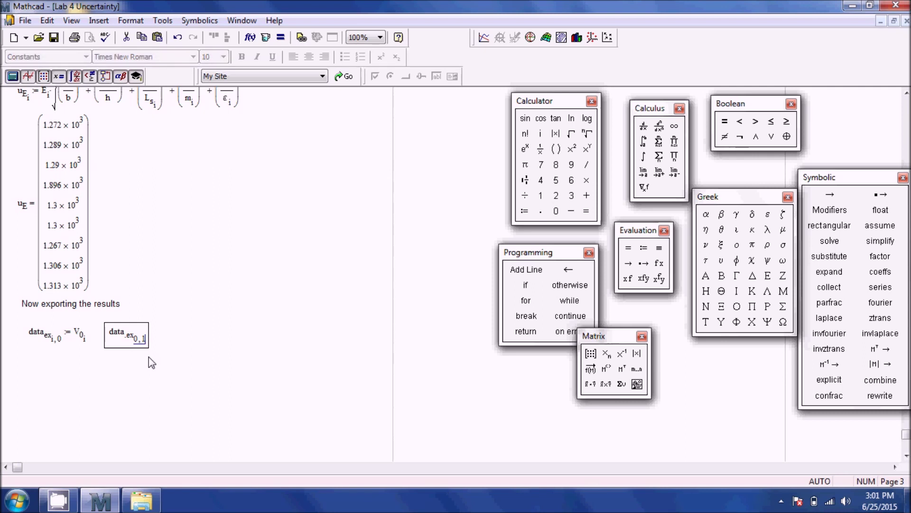
pyautogui.write(':=')
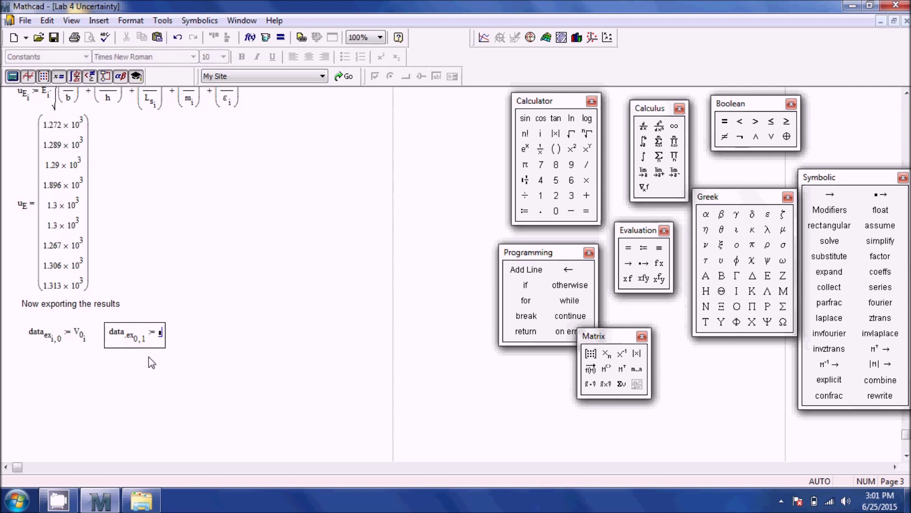
pyautogui.write('u.d')
pyautogui.write('_vi')
pyautogui.click(212, 348)
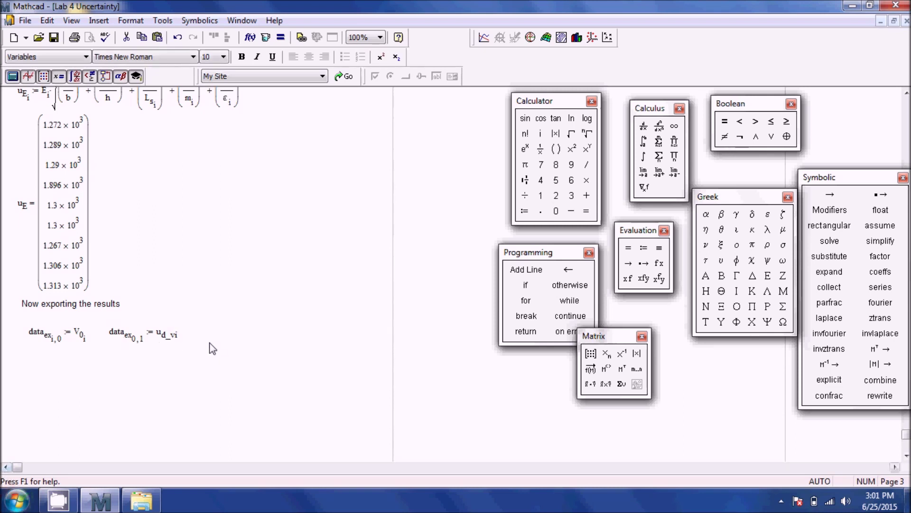
# Step: Define data_ex with subscript i,2 as u_d_vo with subscript i, beside the u_d_vi definition
pyautogui.click(209, 343)
pyautogui.click(204, 338)
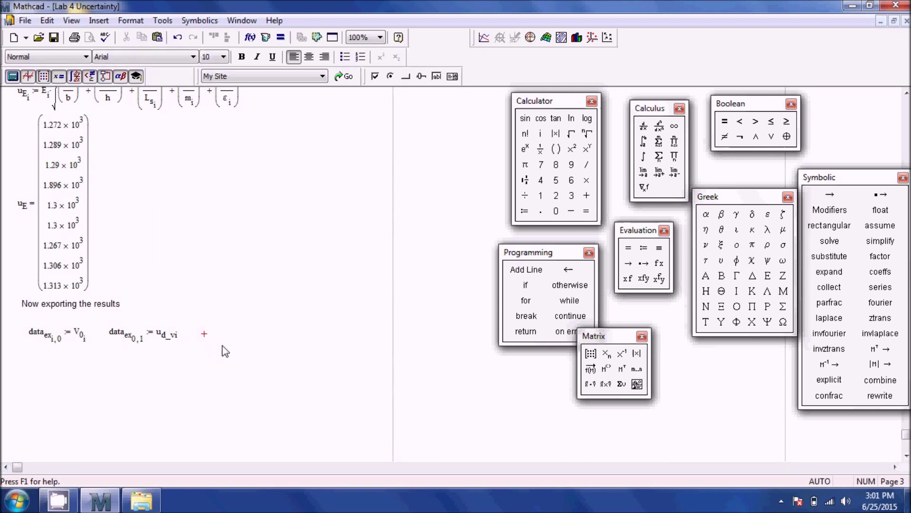
pyautogui.write('dat.ex')
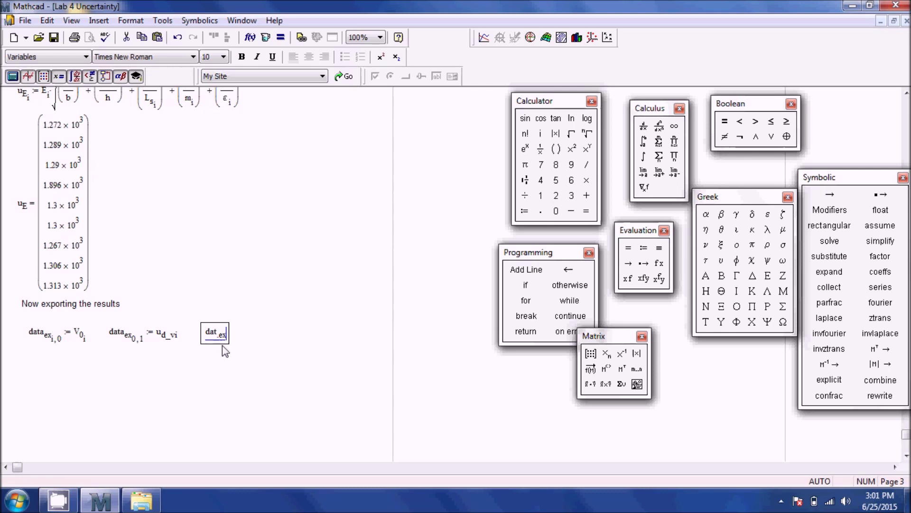
pyautogui.write('_i,1')
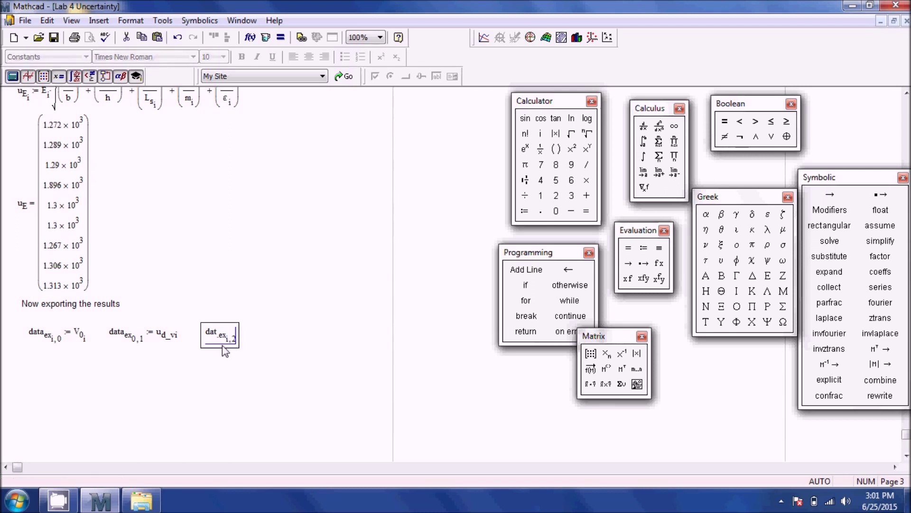
pyautogui.click(223, 336)
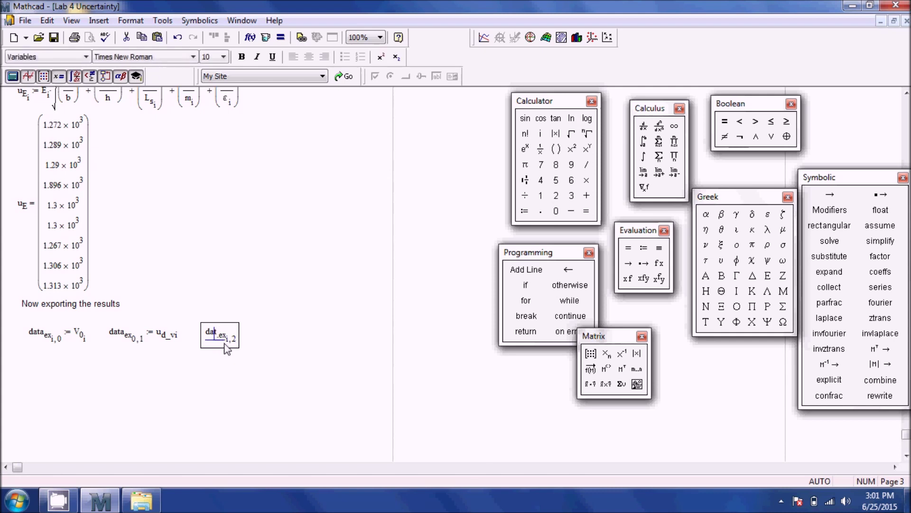
pyautogui.doubleClick(220, 338)
pyautogui.write('data.ex')
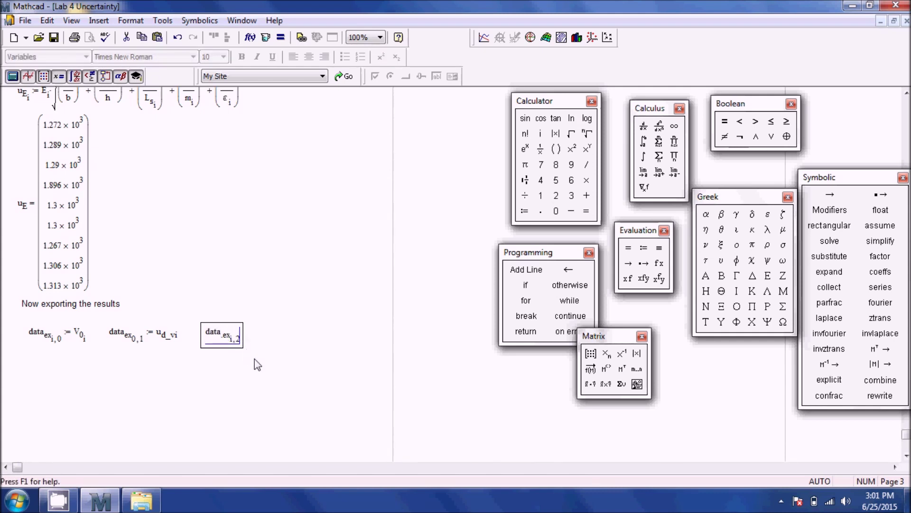
pyautogui.write(':=')
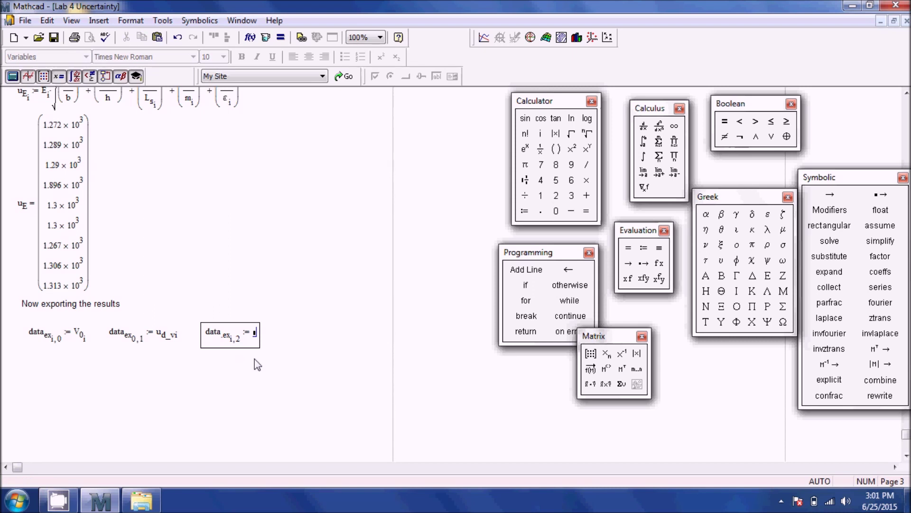
pyautogui.write('u.d_vo[i')
pyautogui.click(294, 328)
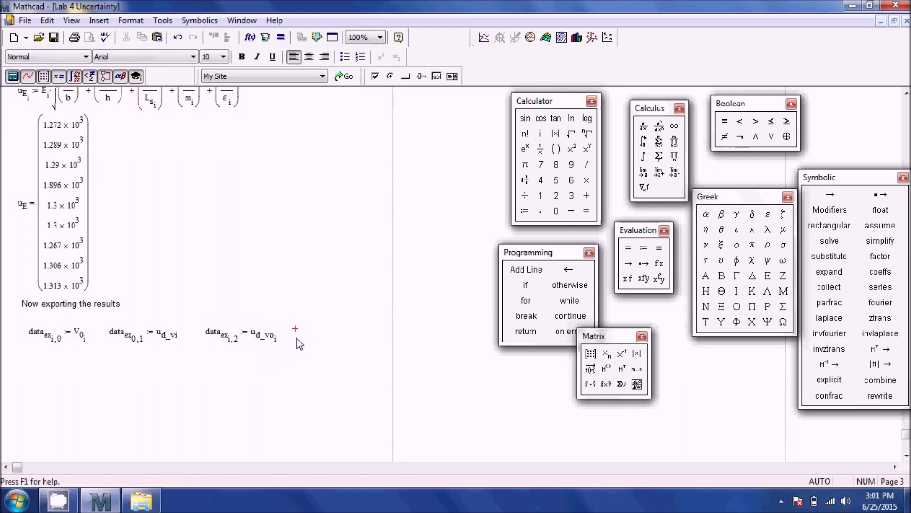
# Step: Define dat_ex with subscript i,3 as u_ε with subscript i, at the end of the row of definitions
pyautogui.write('dat.')
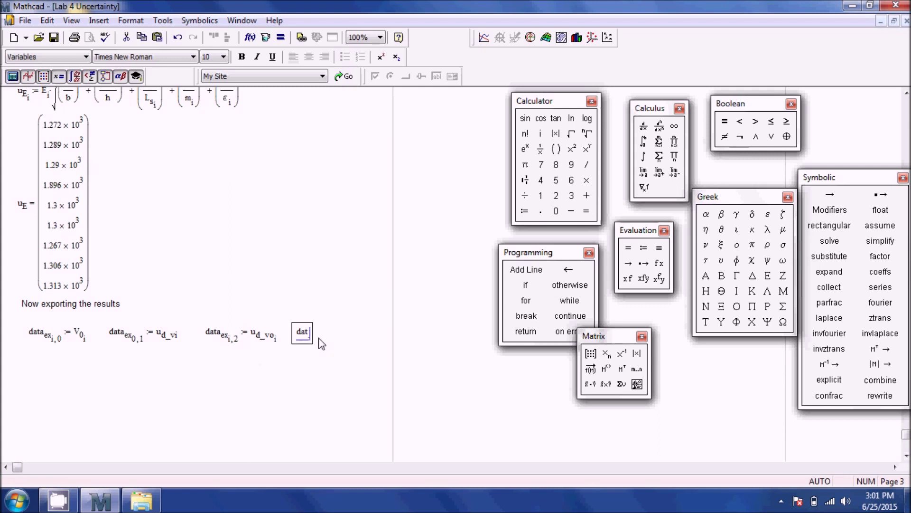
pyautogui.write('ex[3')
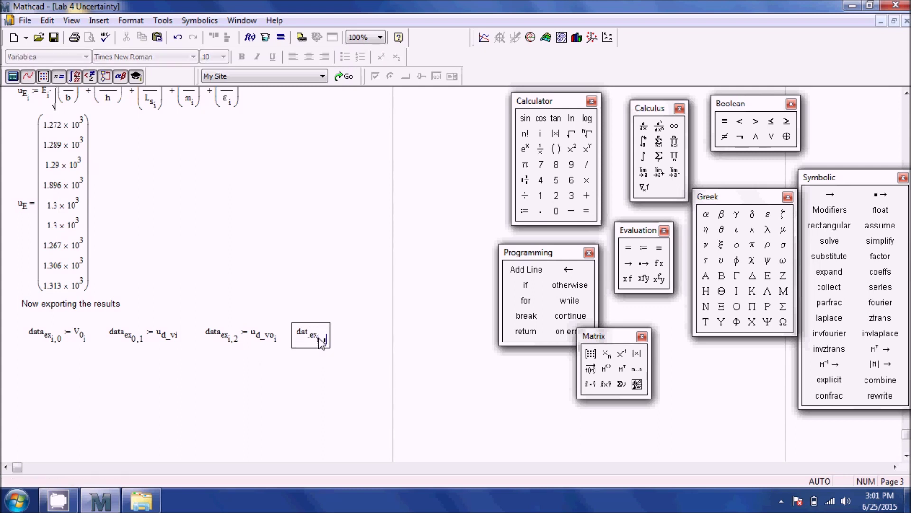
pyautogui.write(':=')
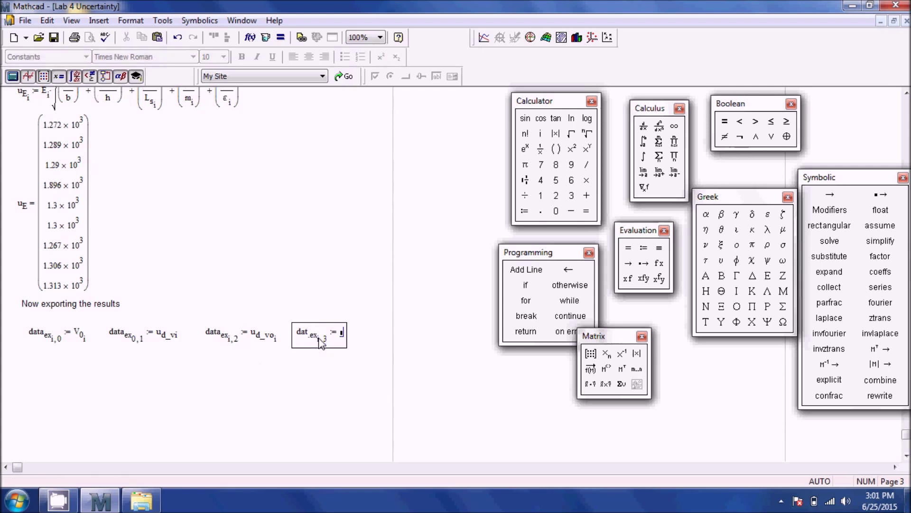
pyautogui.write('u.')
pyautogui.click(766, 215)
pyautogui.write('[i')
pyautogui.click(33, 364)
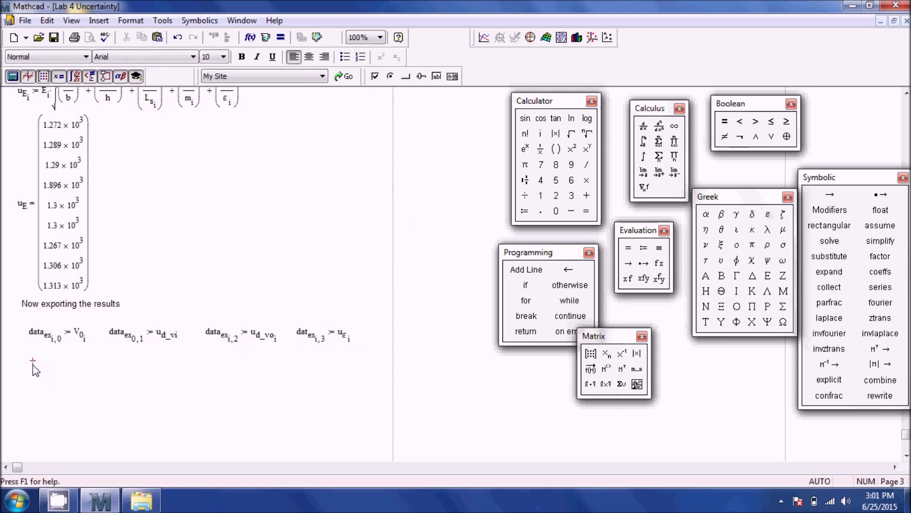
# Step: Define data_ex with subscript i,4 as u_E with subscript i, on a new row below the V_0 definition
pyautogui.write('data.ex')
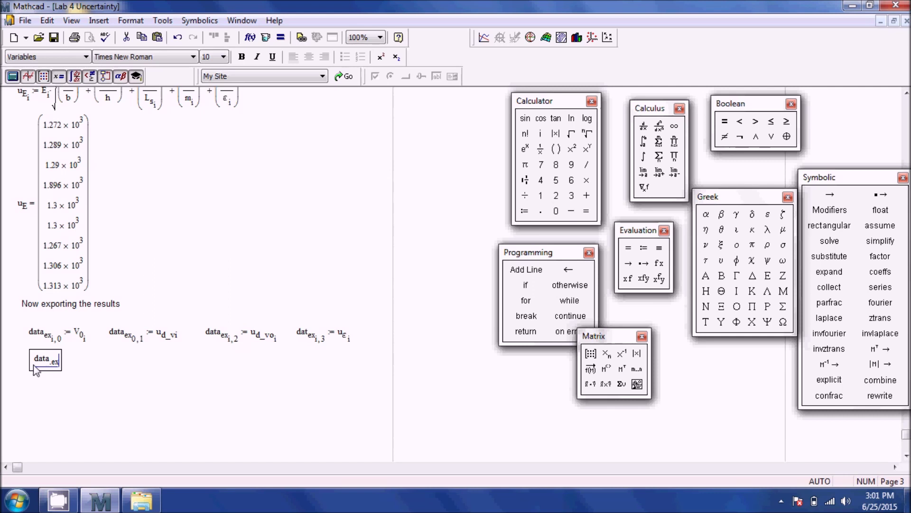
pyautogui.write('[i,4')
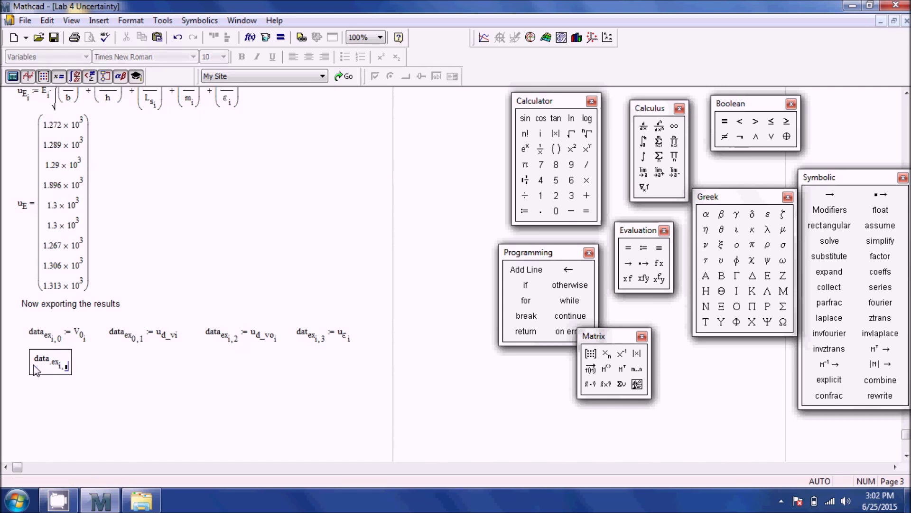
pyautogui.write(':')
pyautogui.write('u.E')
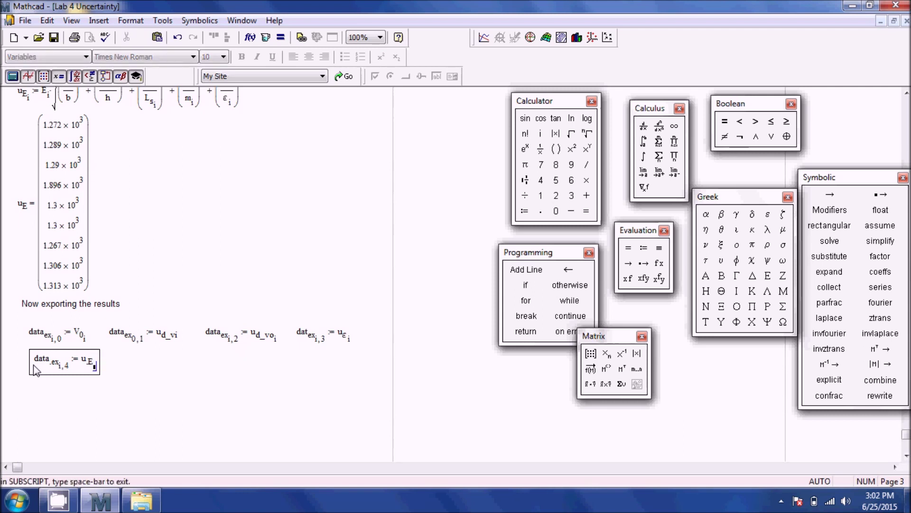
pyautogui.write('[i')
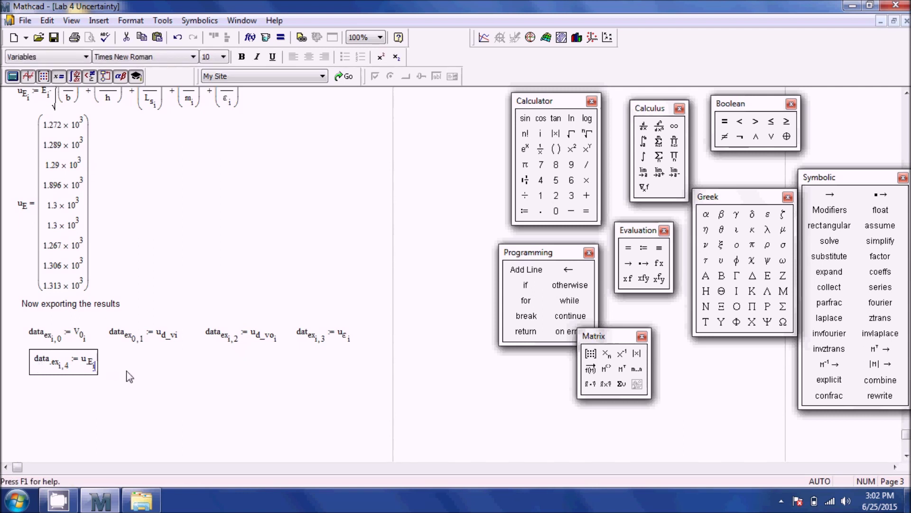
pyautogui.click(130, 377)
# Step: Evaluate data_ex to display its matrix and move the result down, clear of the definitions above it
pyautogui.scroll(-3, 129, 376)
pyautogui.click(26, 343)
pyautogui.write('data.ex')
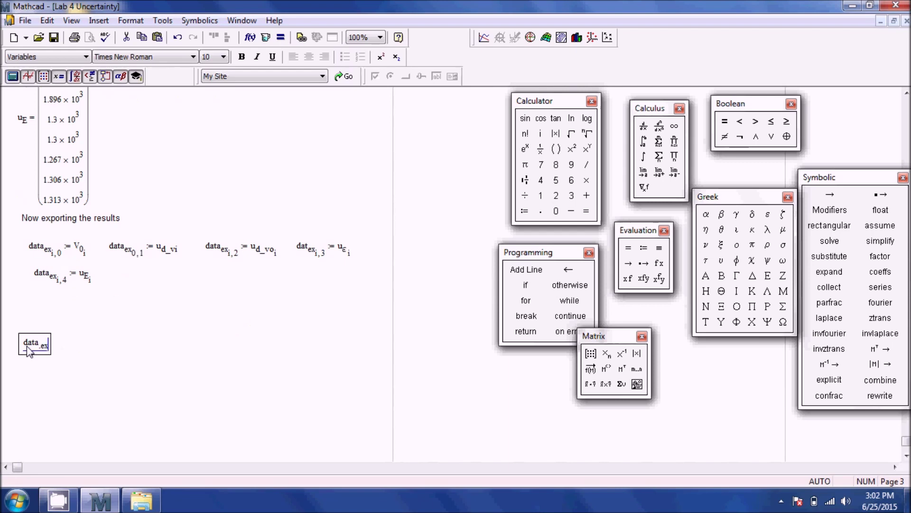
pyautogui.write('=')
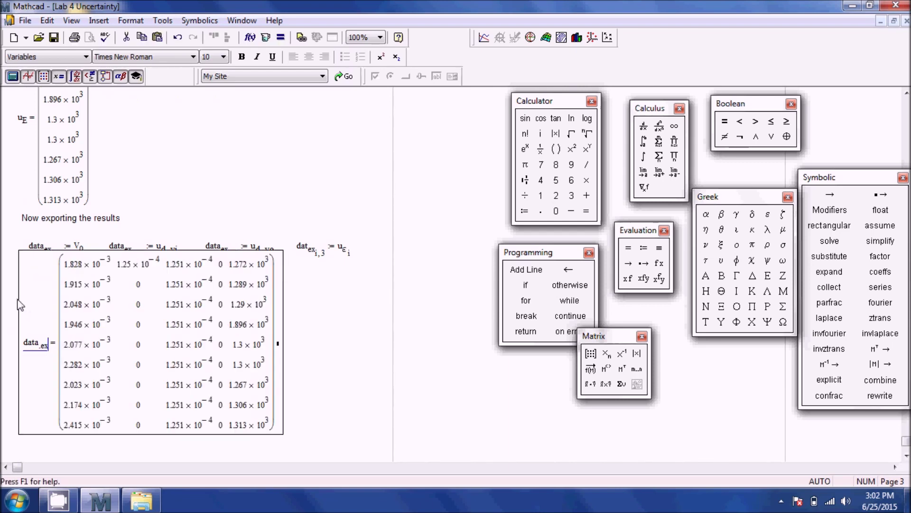
pyautogui.moveTo(20, 305); pyautogui.dragTo(19, 351)
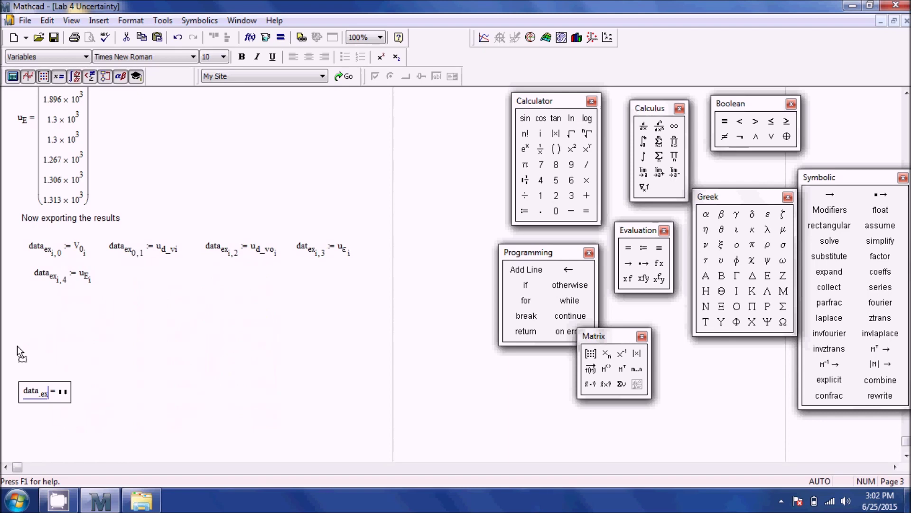
pyautogui.click(16, 354)
pyautogui.scroll(-5, 142, 384)
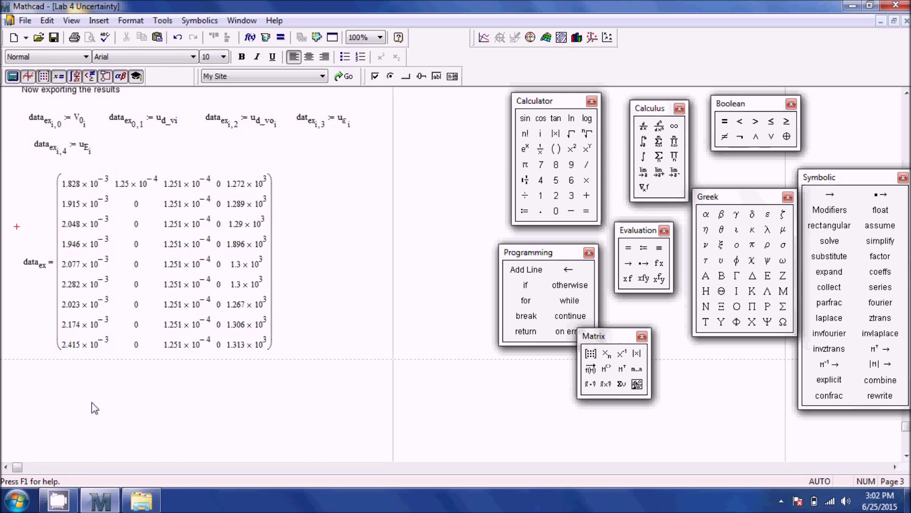
pyautogui.write('V')
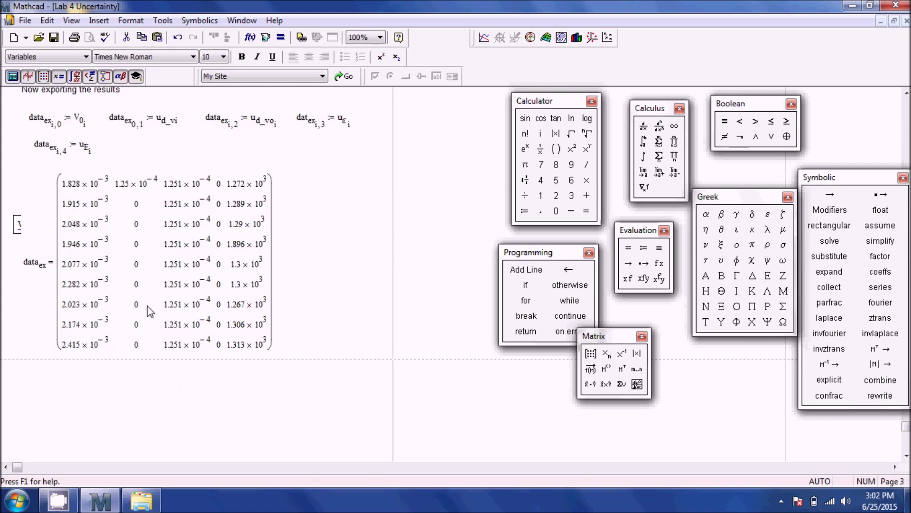
pyautogui.press('BackSpace')
pyautogui.press('BackSpace')
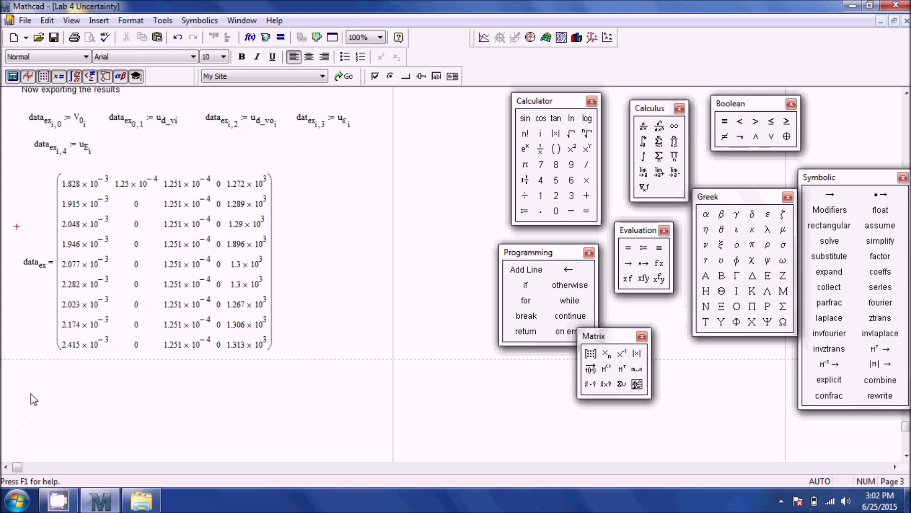
# Step: Below the matrix, define WRITEPRN("data_export.txt") as data_ex to write the results to a text file
pyautogui.write('WRTIE')
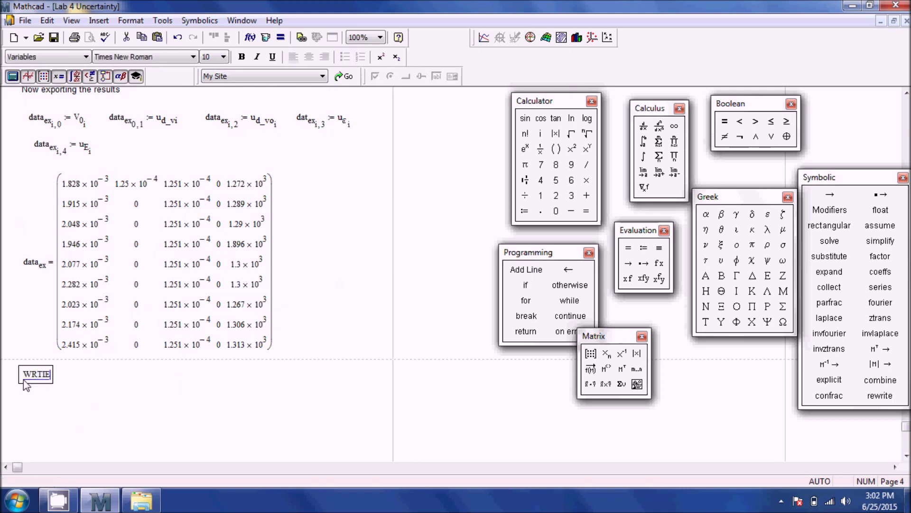
pyautogui.write('PRN(')
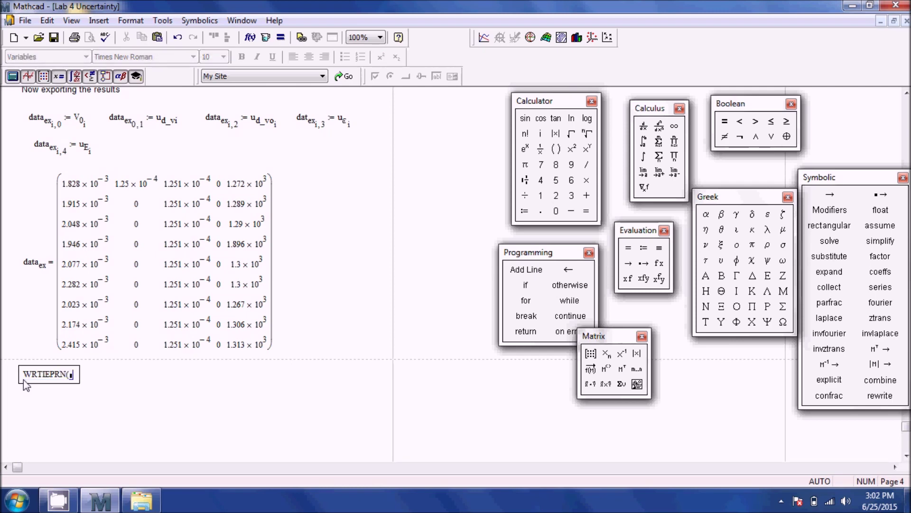
pyautogui.write('"data export.txt')
pyautogui.press('Right')
pyautogui.write(')')
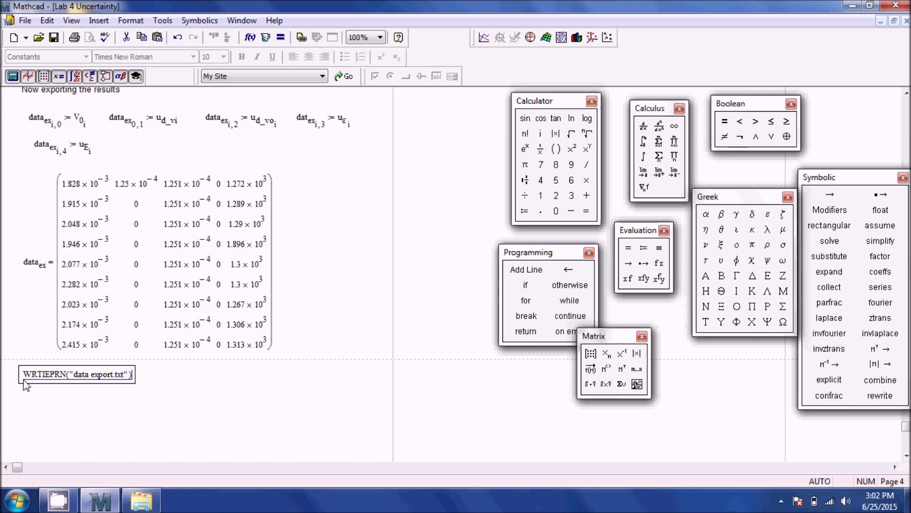
pyautogui.write(':data.ex')
pyautogui.scroll(-5, 127, 433)
pyautogui.write('IT')
pyautogui.click(97, 224)
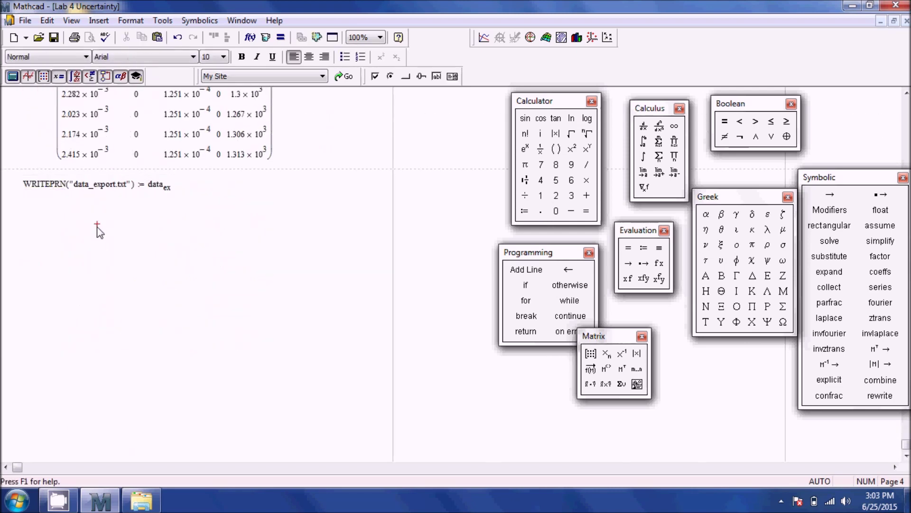
# Step: Inspect the contents of the data_export text file on the desktop, closing it when done
pyautogui.scroll(2, 142, 284)
pyautogui.click(907, 498)
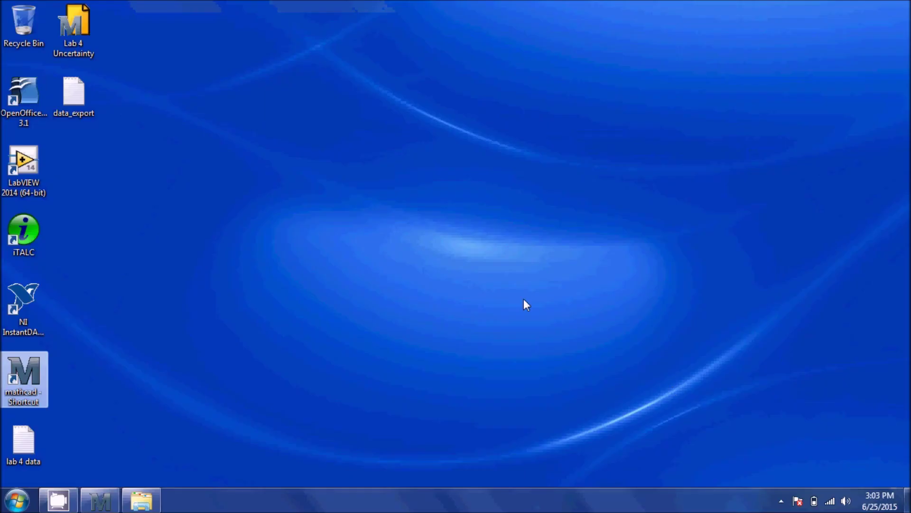
pyautogui.click(76, 88)
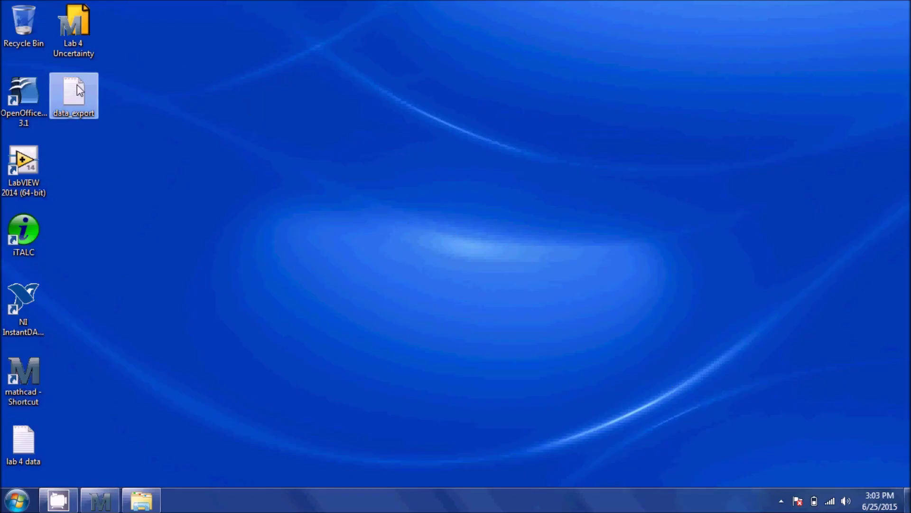
pyautogui.doubleClick(78, 89)
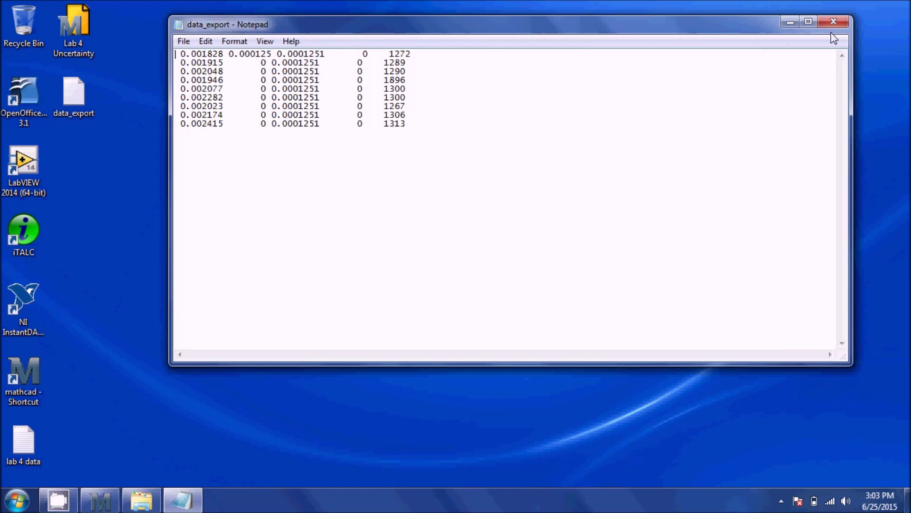
pyautogui.click(834, 22)
# Step: Launch Microsoft Excel with a blank workbook
pyautogui.click(14, 494)
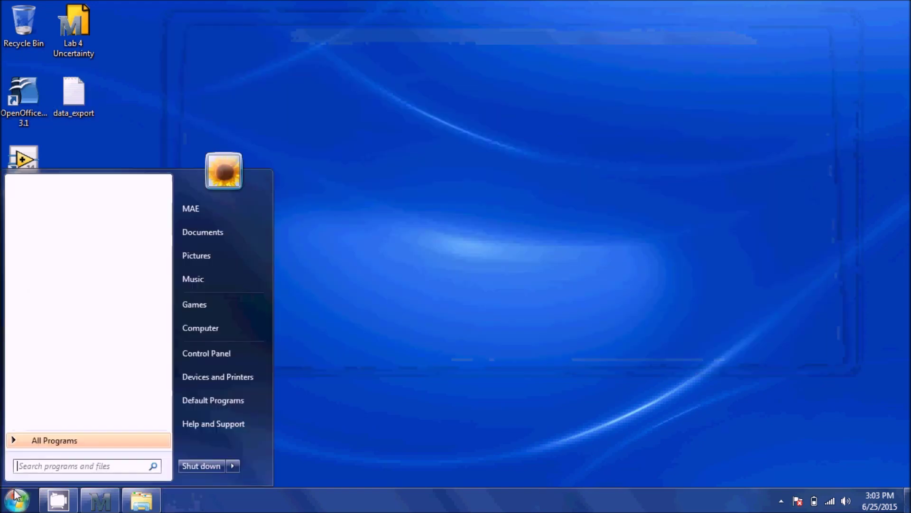
pyautogui.write('excel')
pyautogui.press('Return')
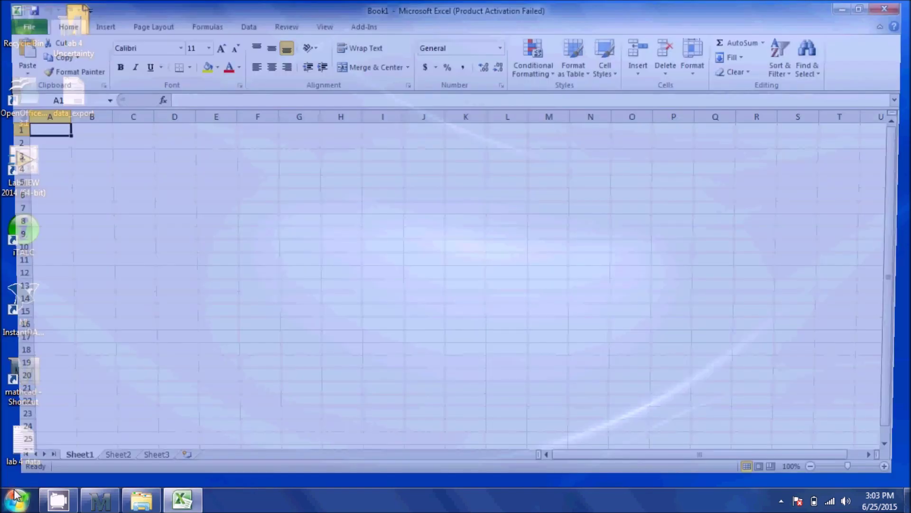
# Step: Open the data_export text file from the Desktop with All Files shown, accepting the default import settings and dismissing the activation notice
pyautogui.click(18, 23)
pyautogui.click(36, 82)
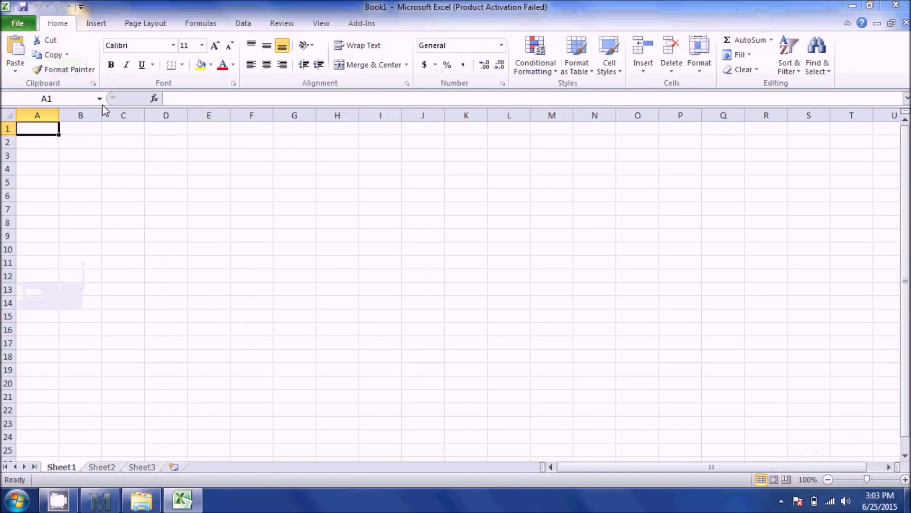
pyautogui.click(52, 118)
pyautogui.click(434, 278)
pyautogui.click(342, 290)
pyautogui.scroll(-5, 332, 197)
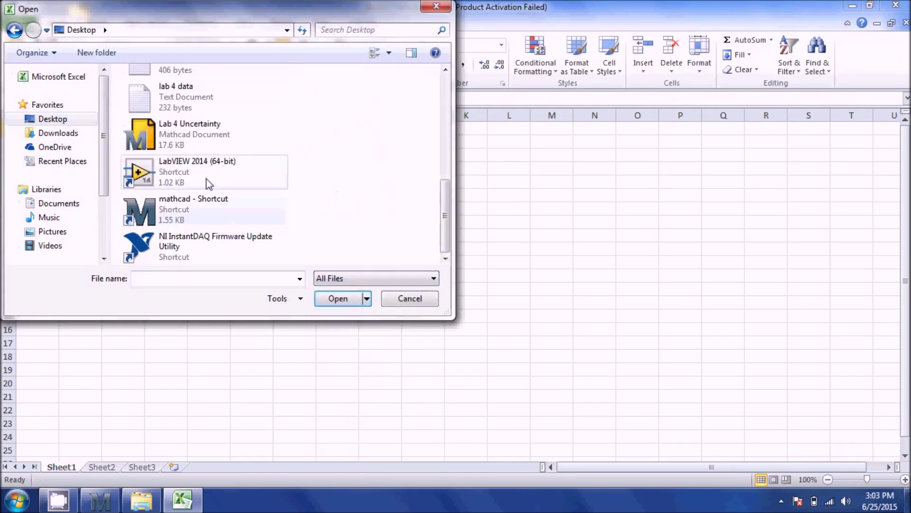
pyautogui.scroll(6, 205, 184)
pyautogui.scroll(-4, 205, 183)
pyautogui.click(185, 143)
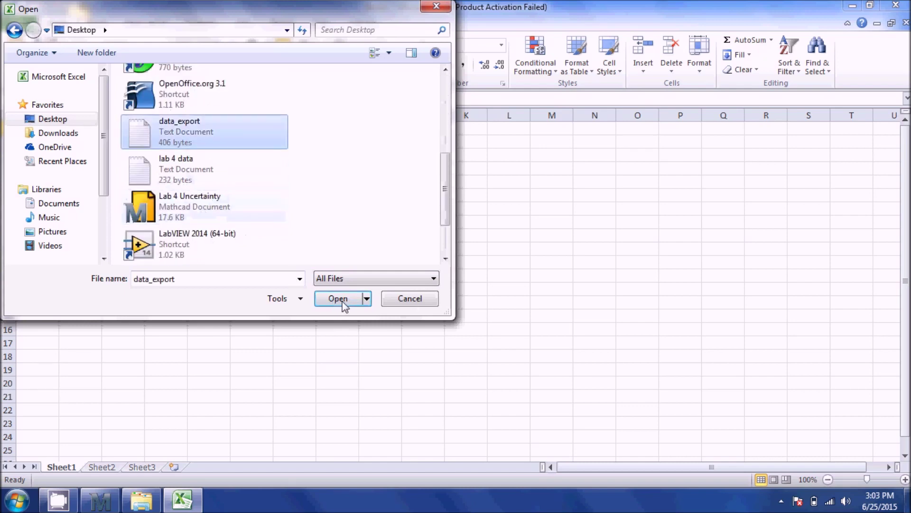
pyautogui.click(340, 301)
pyautogui.click(412, 446)
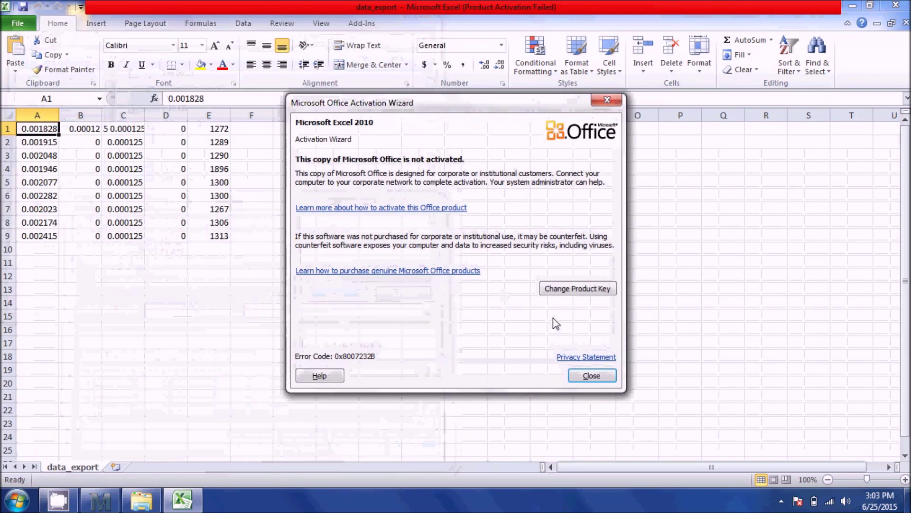
pyautogui.click(582, 363)
pyautogui.click(347, 264)
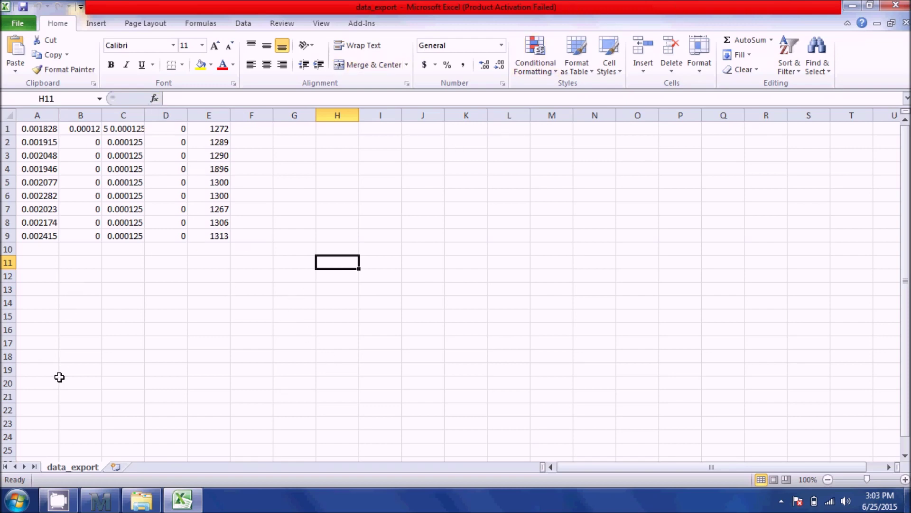
# Step: Start a second Excel window with a blank workbook and move it clear of the desktop icons
pyautogui.click(19, 495)
pyautogui.write('e')
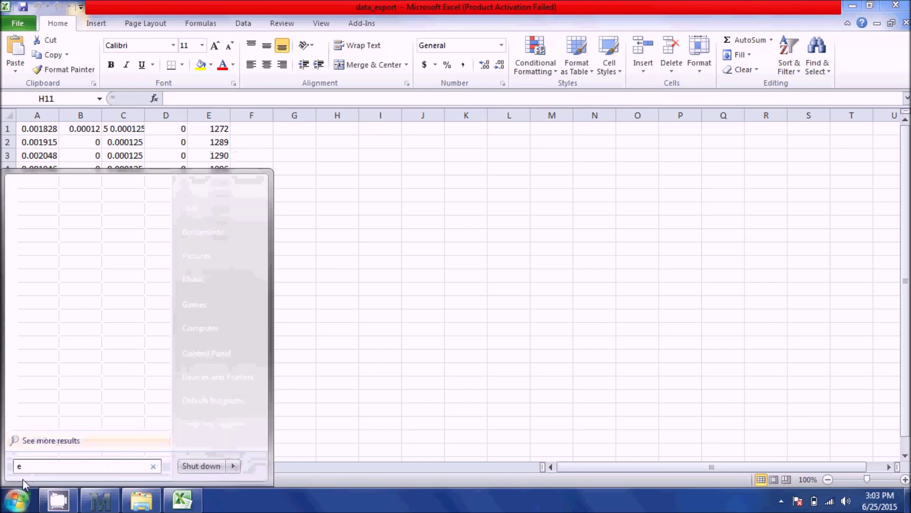
pyautogui.click(546, 358)
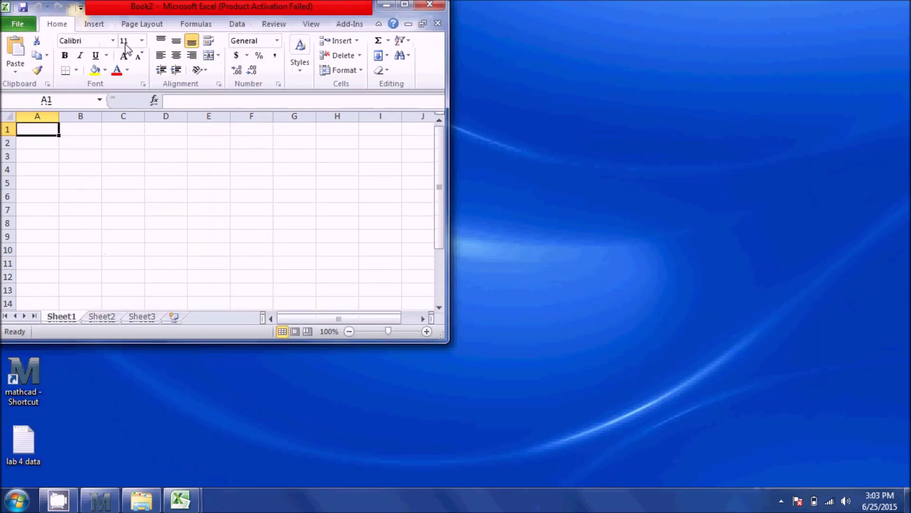
pyautogui.moveTo(130, 8); pyautogui.dragTo(380, 105)
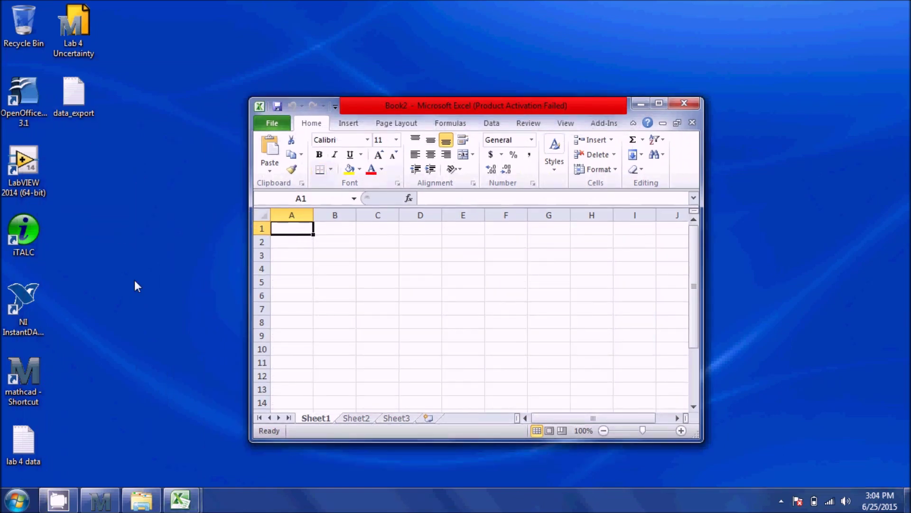
pyautogui.rightClick(33, 456)
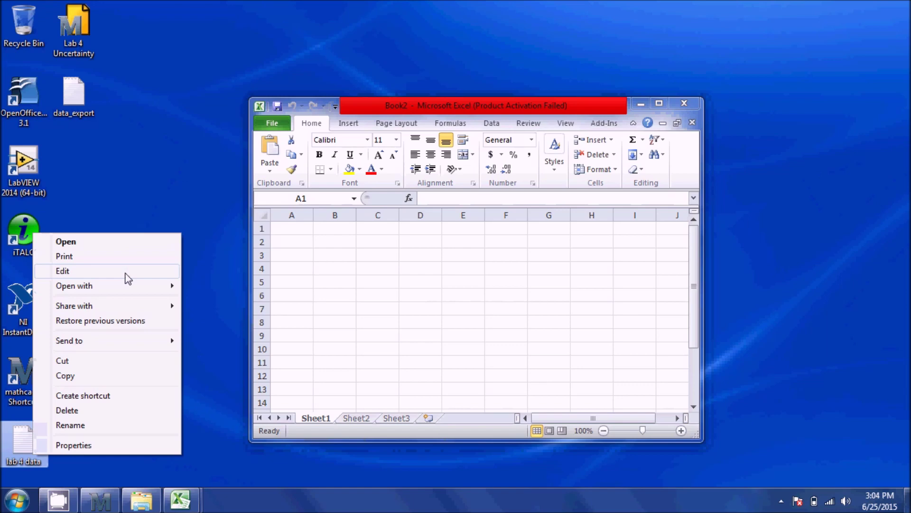
pyautogui.moveTo(127, 285)
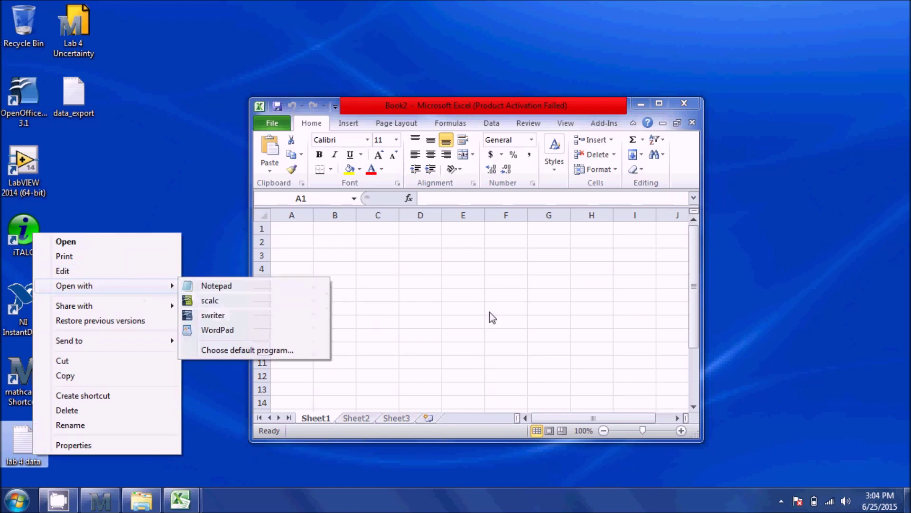
pyautogui.click(375, 320)
# Step: Open the lab 4 data text file with the default import settings, and create a maximized blank workbook
pyautogui.click(273, 124)
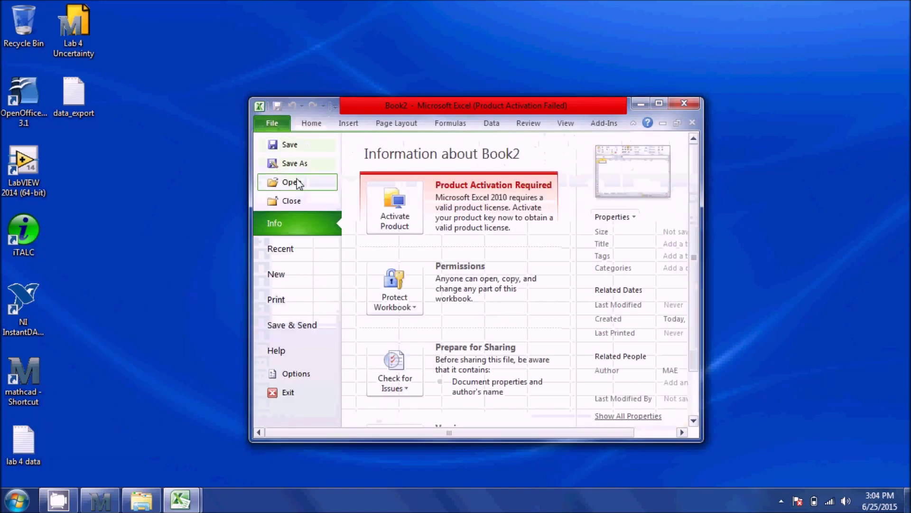
pyautogui.click(285, 181)
pyautogui.click(408, 202)
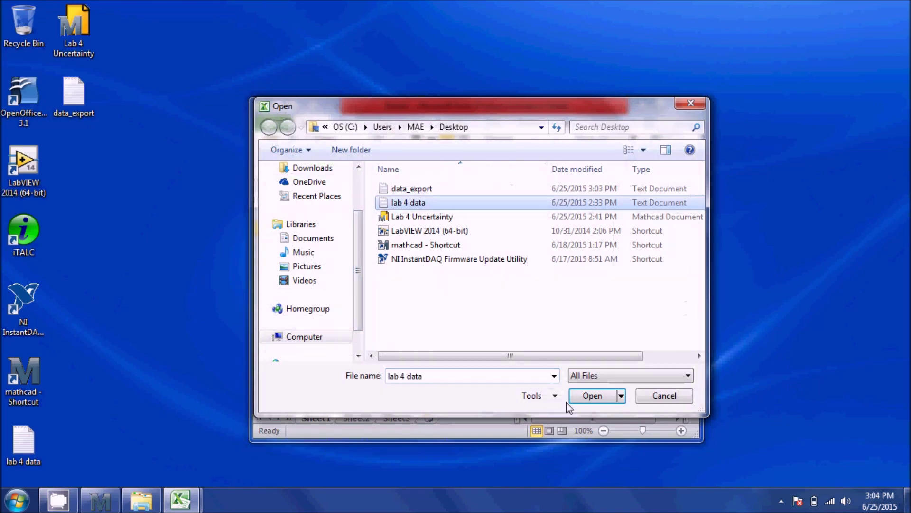
pyautogui.click(586, 395)
pyautogui.click(672, 472)
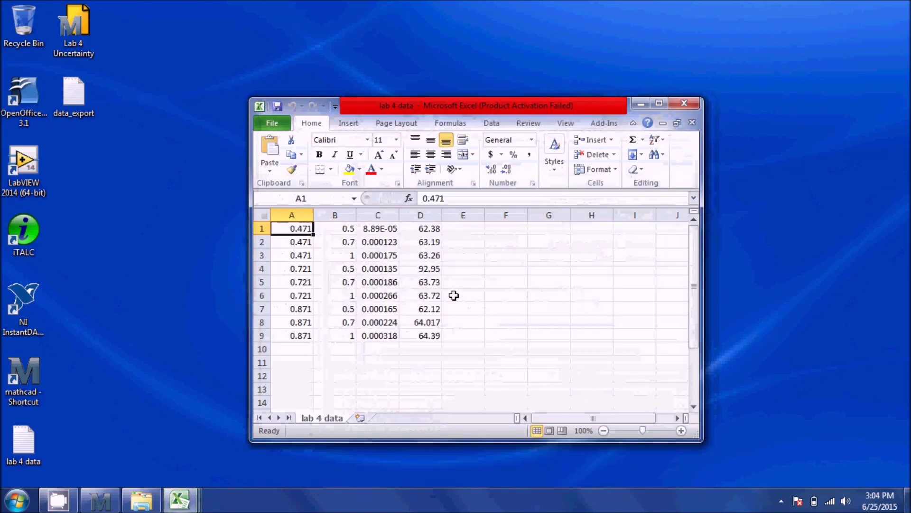
pyautogui.hotkey('ctrl', 'n')
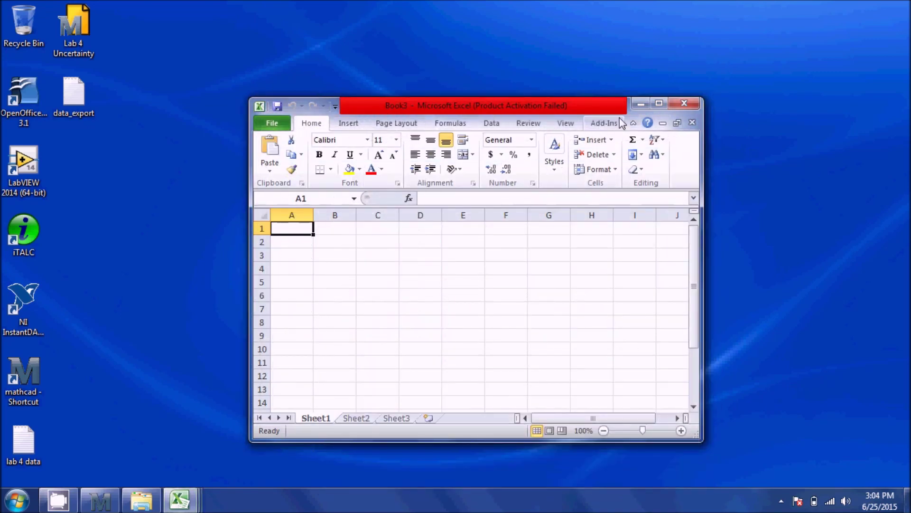
pyautogui.click(660, 103)
# Step: Copy cells A1:D9 from the lab 4 data workbook and paste them at A1 of Book2
pyautogui.moveTo(179, 500)
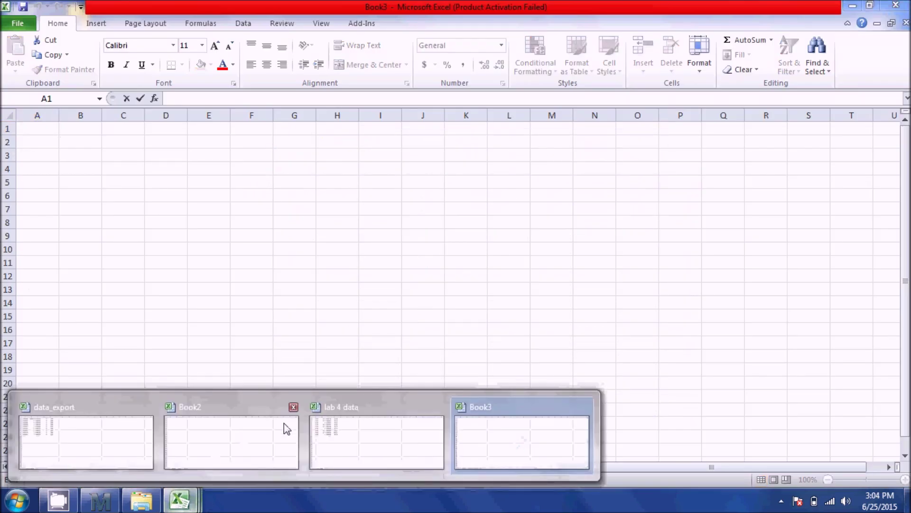
pyautogui.click(375, 432)
pyautogui.moveTo(47, 124); pyautogui.dragTo(185, 232)
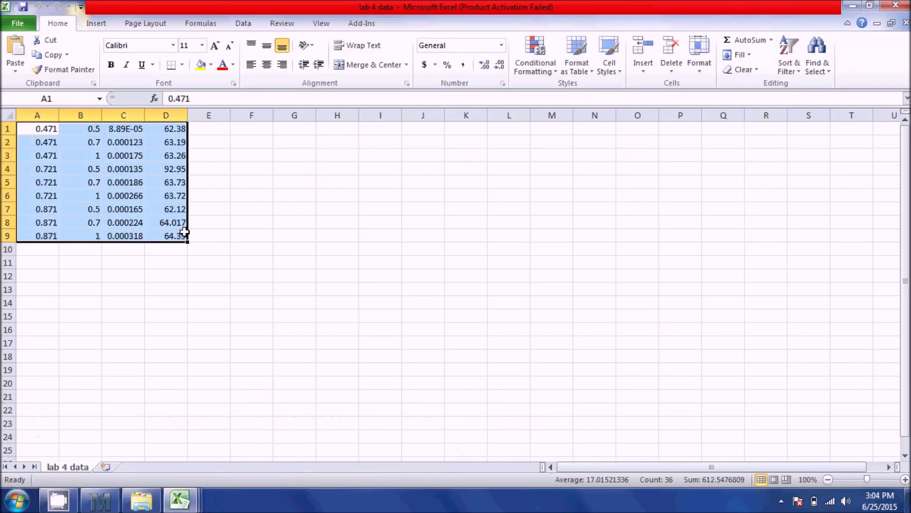
pyautogui.hotkey('ctrl', 'c')
pyautogui.click(179, 500)
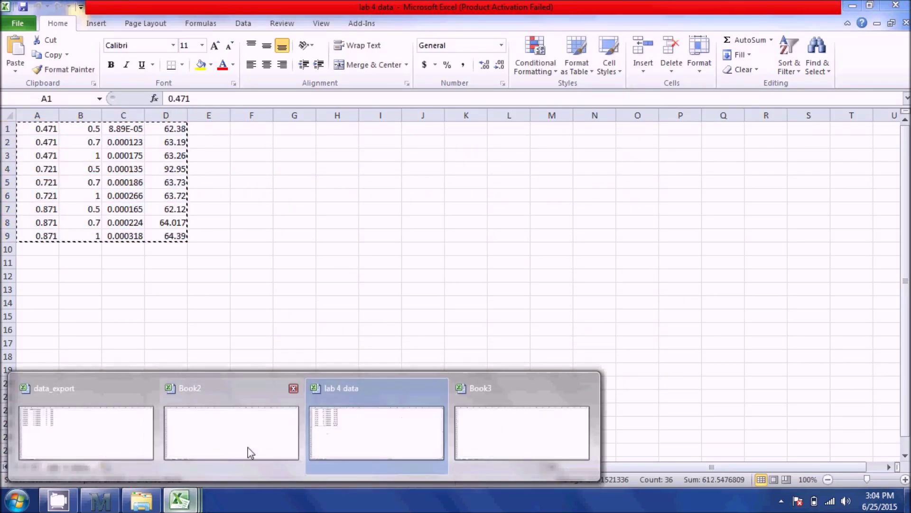
pyautogui.click(284, 407)
pyautogui.hotkey('ctrl', 'v')
# Step: Copy cells A1:E9 from the data_export workbook and paste them at A13 of Book2, below the lab data
pyautogui.moveTo(188, 507)
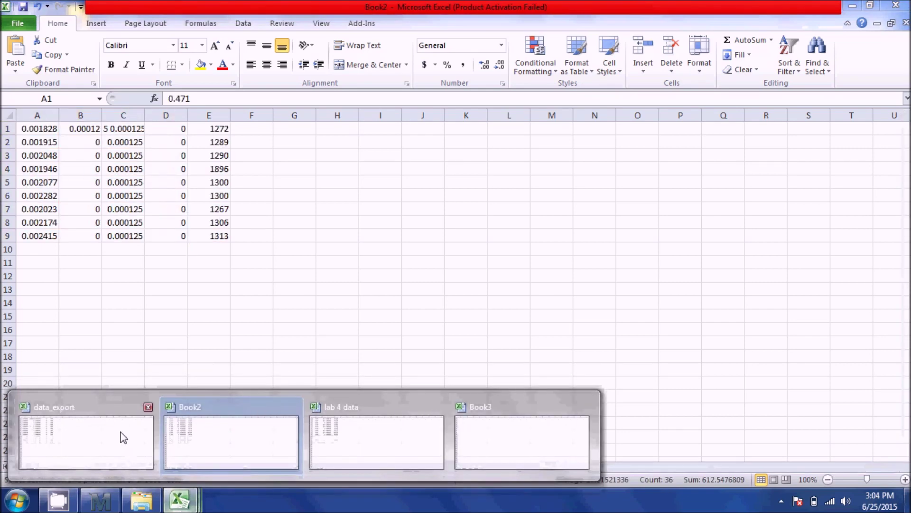
pyautogui.click(123, 437)
pyautogui.moveTo(38, 129); pyautogui.dragTo(221, 236)
pyautogui.hotkey('ctrl', 'c')
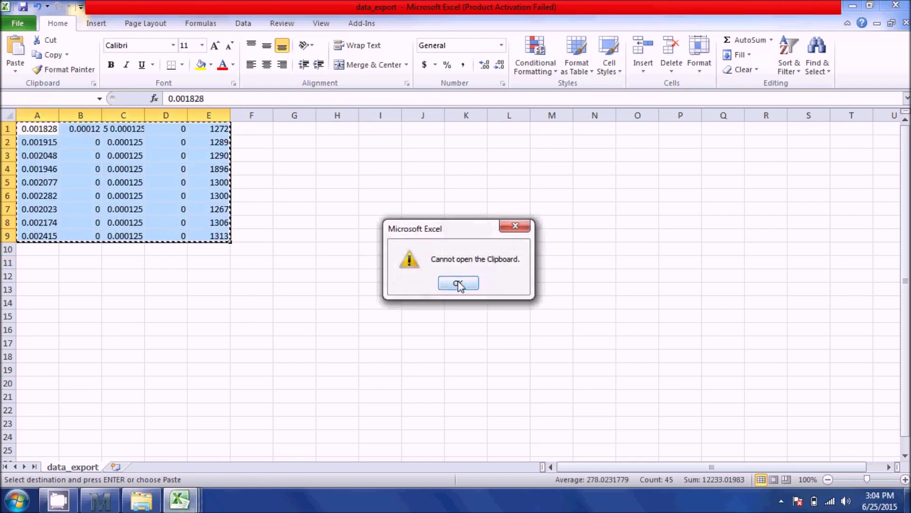
pyautogui.click(458, 283)
pyautogui.moveTo(175, 496)
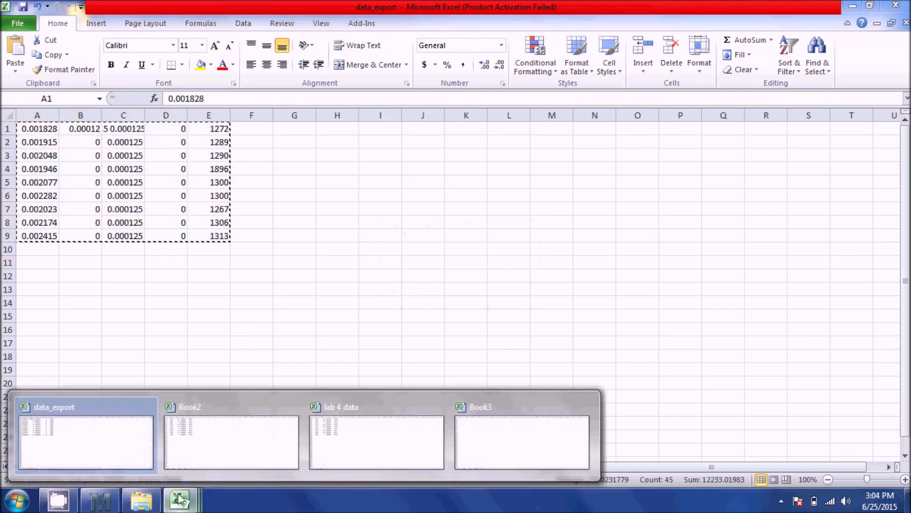
pyautogui.click(217, 440)
pyautogui.click(59, 290)
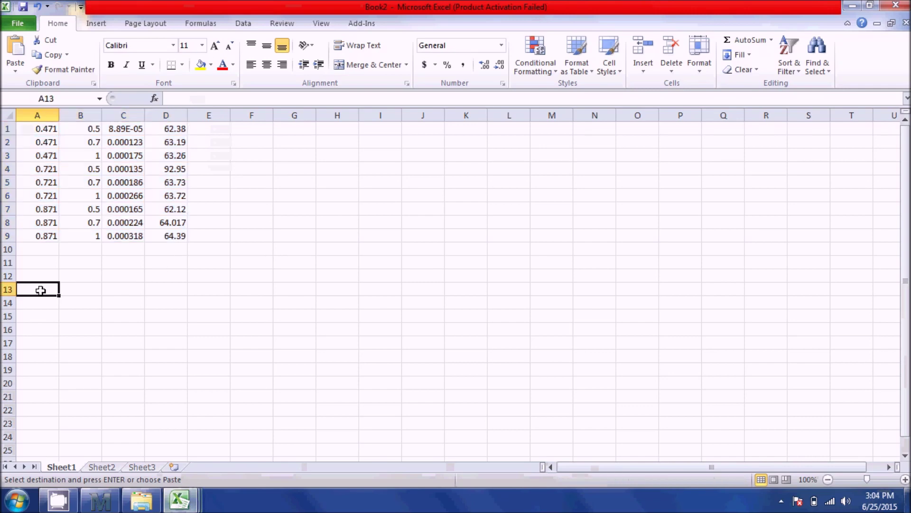
pyautogui.hotkey('ctrl', 'v')
pyautogui.click(361, 315)
pyautogui.click(382, 287)
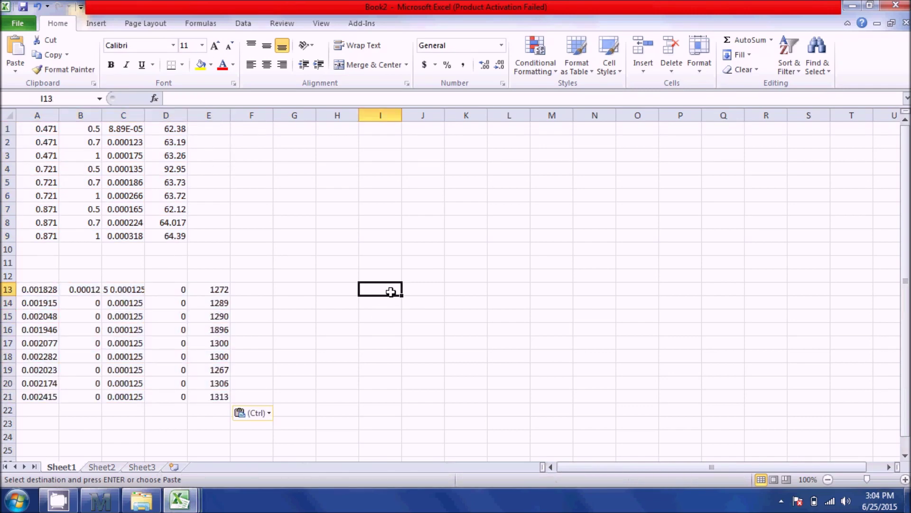
# Step: Review the columns of the pasted uncertainty results in A13:E21 one by one
pyautogui.moveTo(48, 289); pyautogui.dragTo(47, 396)
pyautogui.moveTo(117, 288); pyautogui.dragTo(116, 396)
pyautogui.click(81, 293)
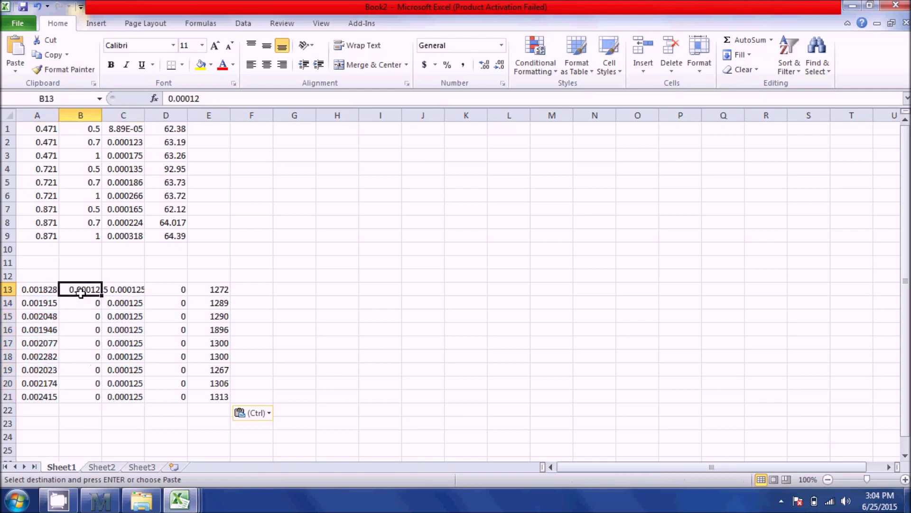
pyautogui.moveTo(176, 287); pyautogui.dragTo(181, 397)
pyautogui.moveTo(204, 287); pyautogui.dragTo(229, 401)
# Step: Enter the results table headers Vo, Strain and E in cells G12 to I12
pyautogui.click(306, 288)
pyautogui.click(305, 276)
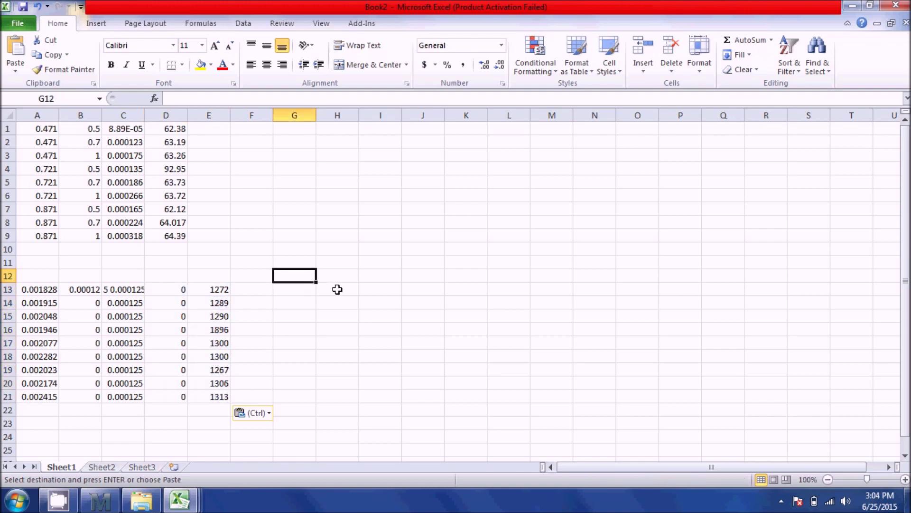
pyautogui.write('Vo')
pyautogui.press('Tab')
pyautogui.write('Str')
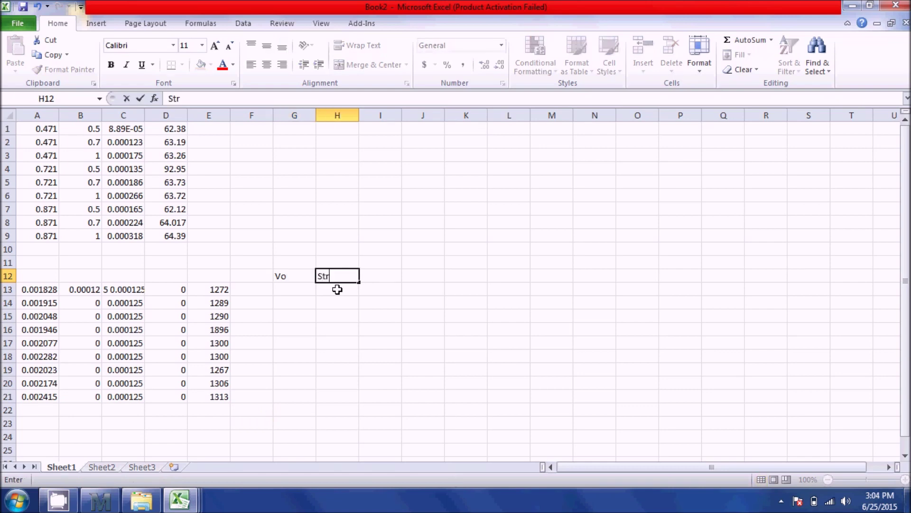
pyautogui.press('Tab')
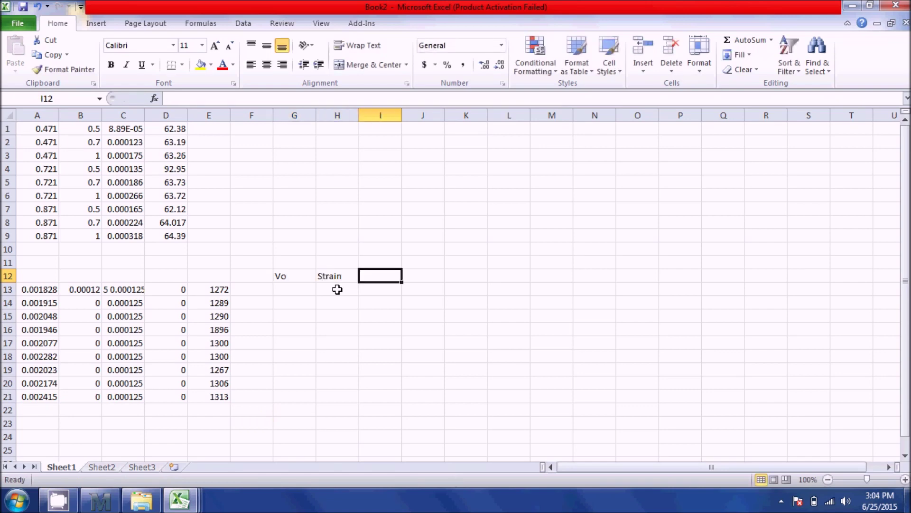
pyautogui.write('E')
pyautogui.press('Return')
pyautogui.write('=')
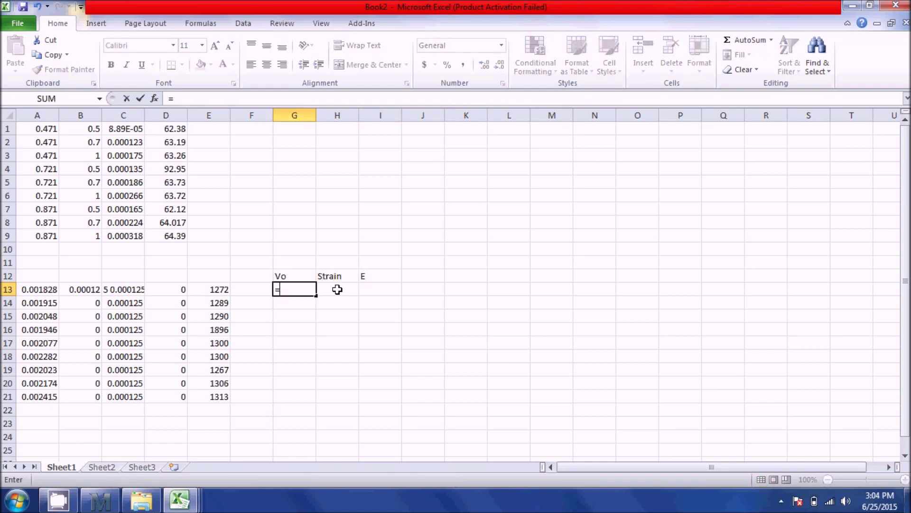
pyautogui.write('con')
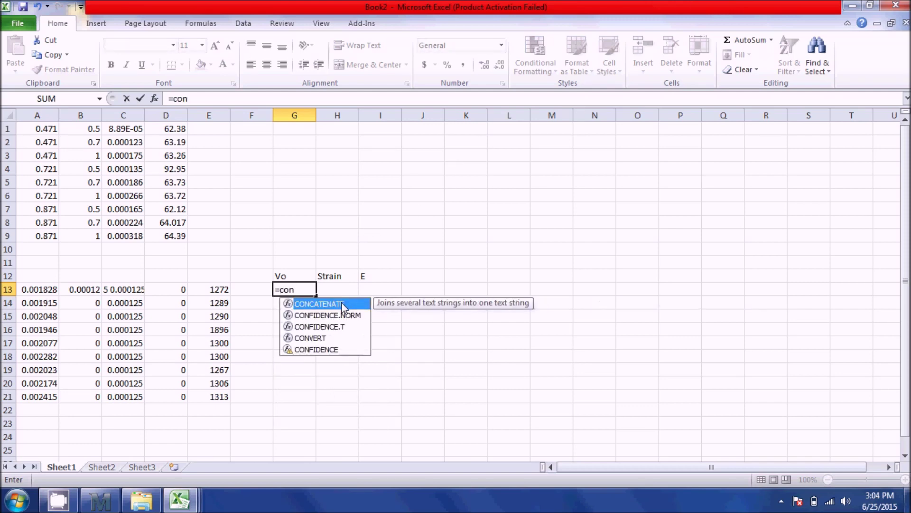
pyautogui.doubleClick(304, 306)
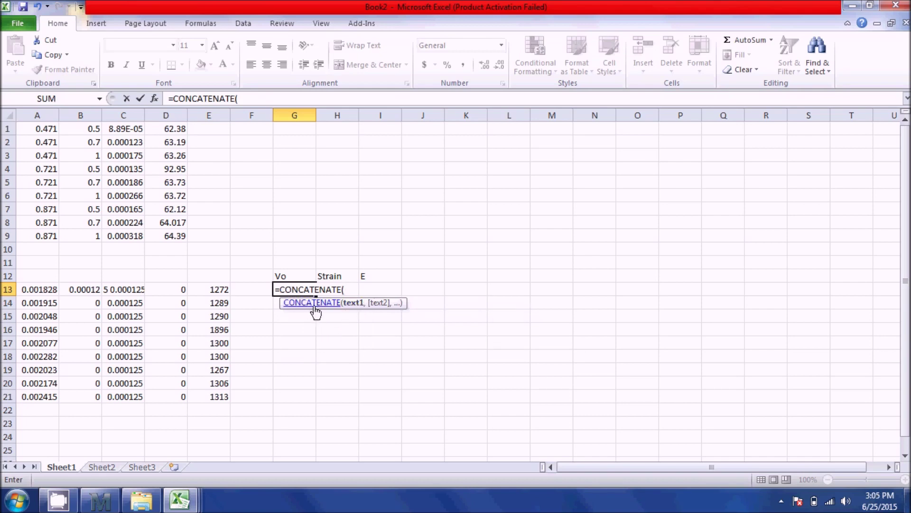
pyautogui.press('Escape')
# Step: Insert the plus-minus symbol ± into cell H9 for use in the result formulas
pyautogui.click(343, 237)
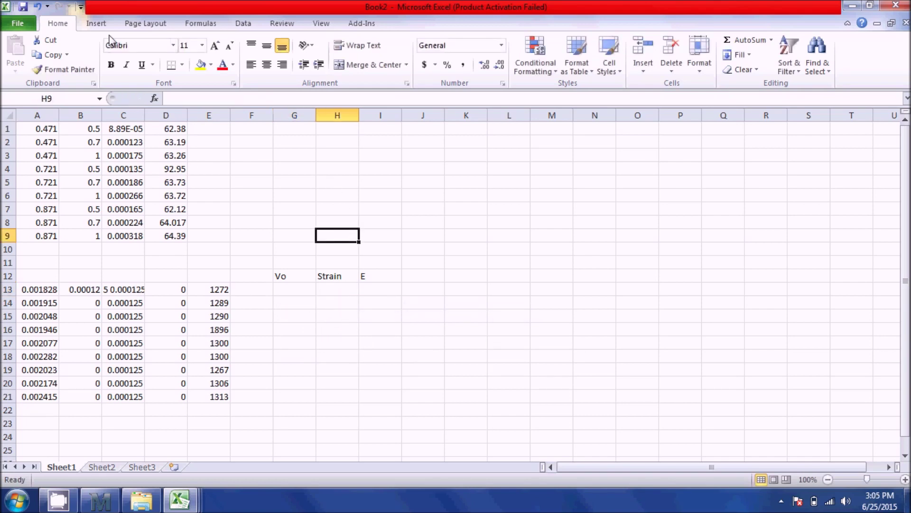
pyautogui.scroll(-1, 522, 62)
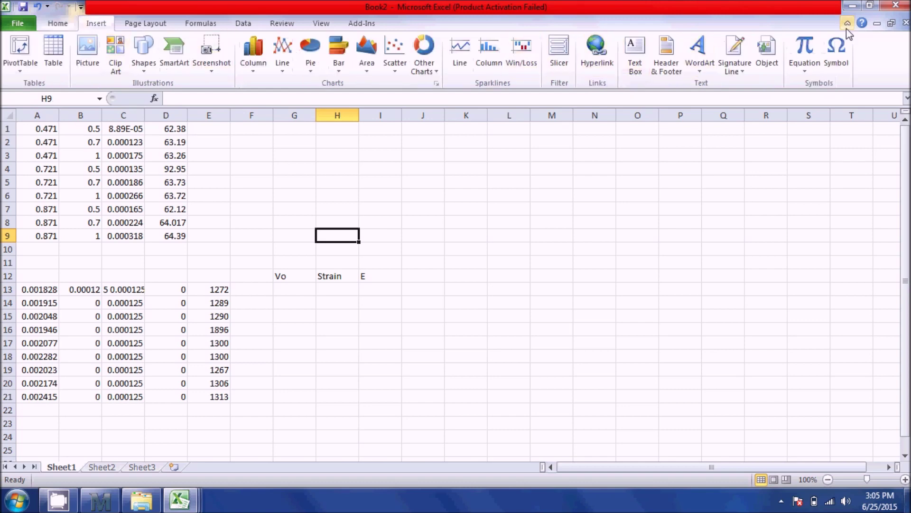
pyautogui.click(835, 51)
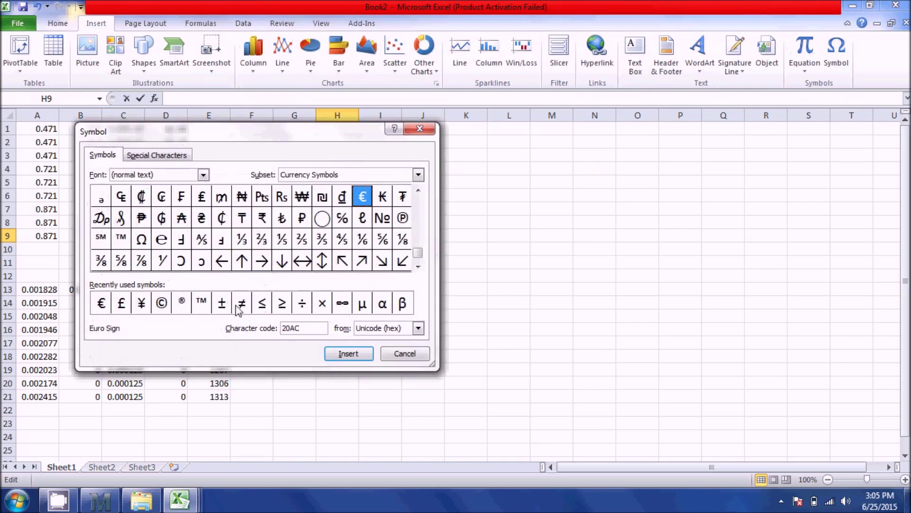
pyautogui.click(221, 302)
pyautogui.click(348, 354)
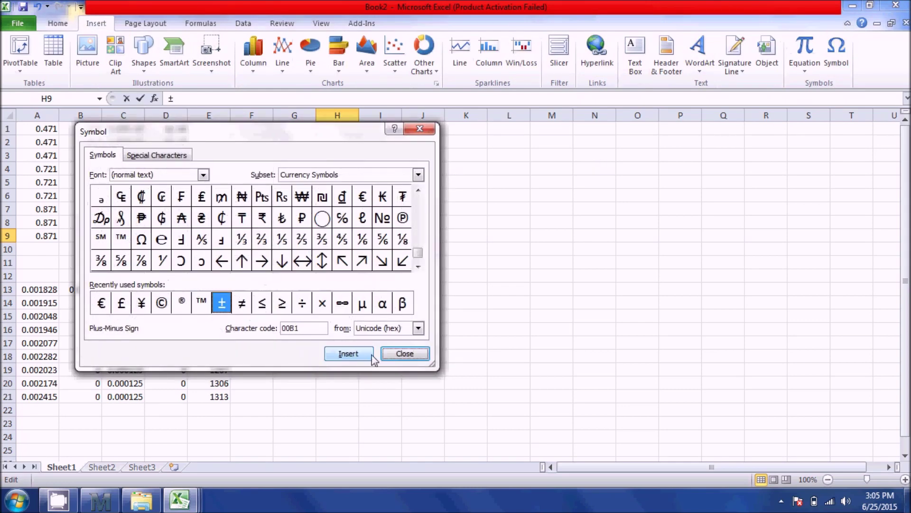
pyautogui.click(405, 355)
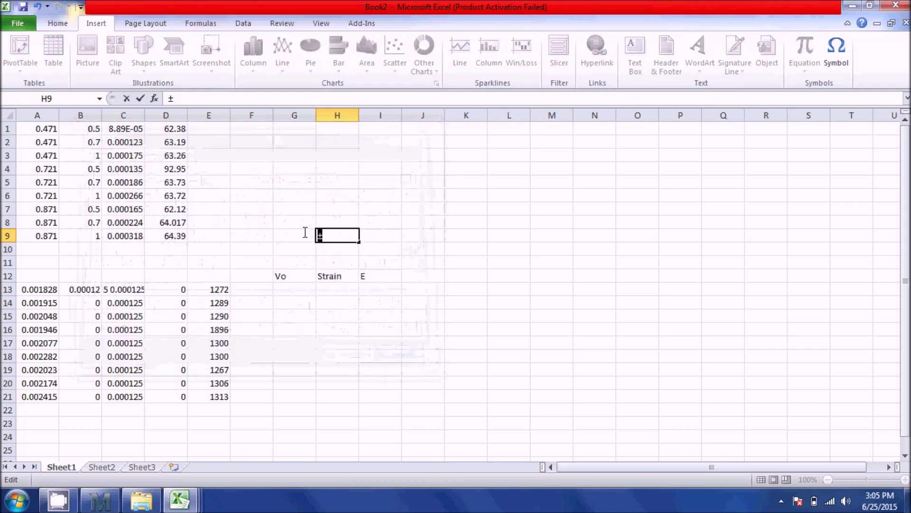
# Step: Enter =CONCATENATE(A13,"±",C13) in G13 to combine the first Vo value with its uncertainty
pyautogui.click(294, 290)
pyautogui.write('=cpn')
pyautogui.press('BackSpace')
pyautogui.press('BackSpace')
pyautogui.write('onc')
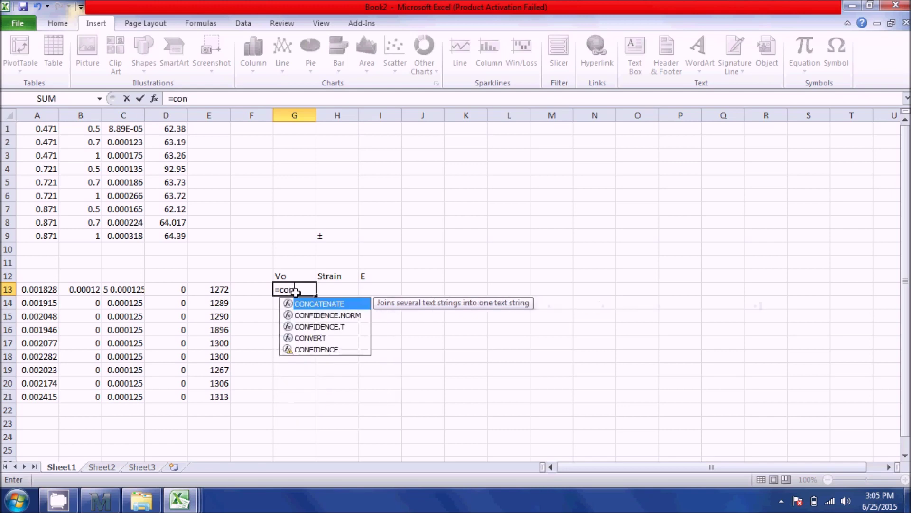
pyautogui.doubleClick(326, 304)
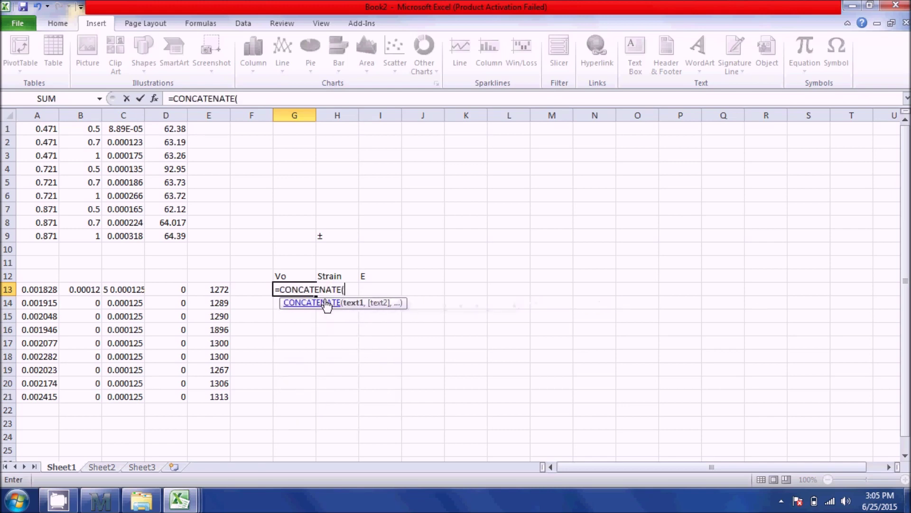
pyautogui.click(33, 290)
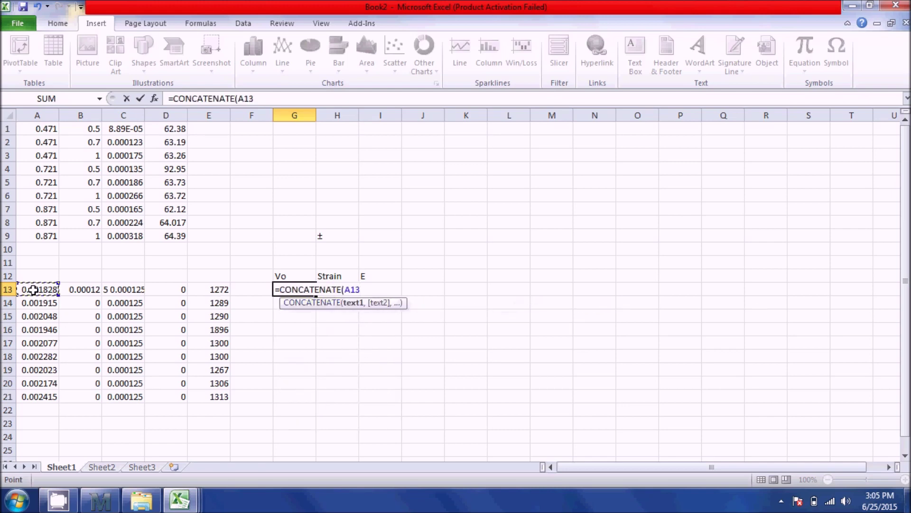
pyautogui.write(',')
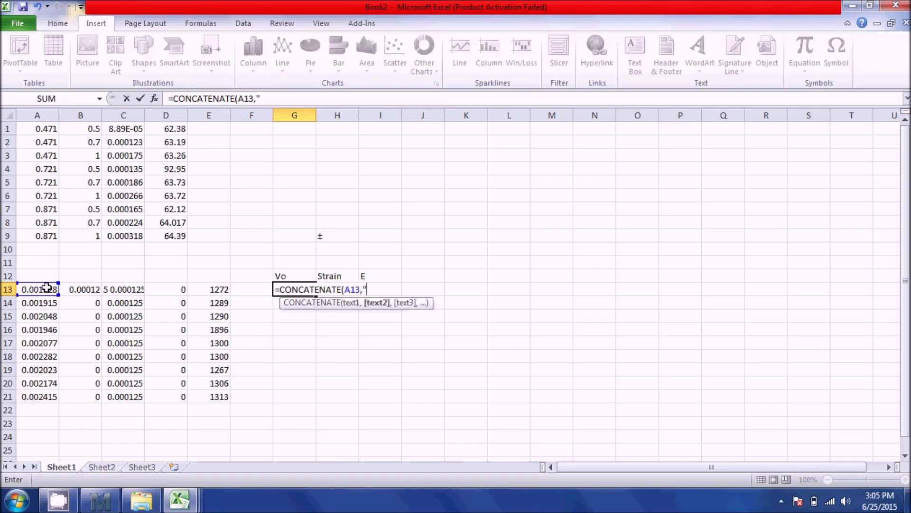
pyautogui.write('"±",')
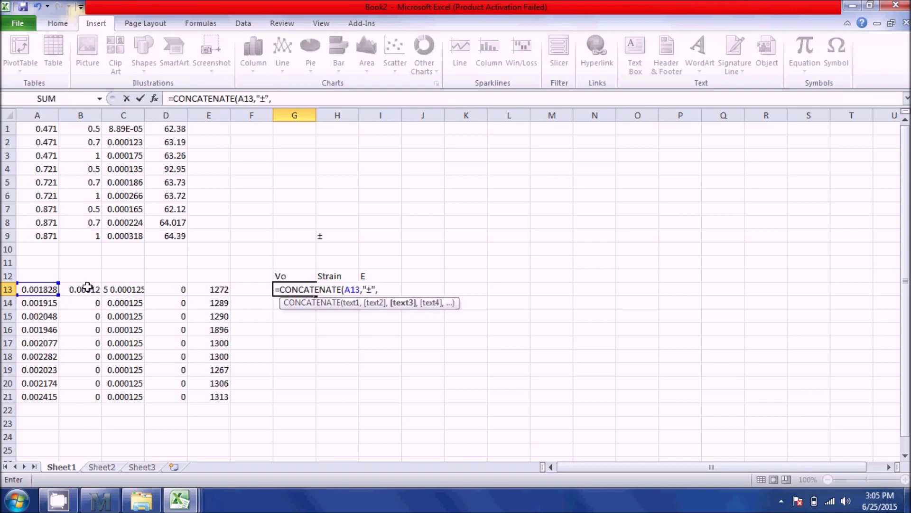
pyautogui.click(119, 288)
pyautogui.press('Return')
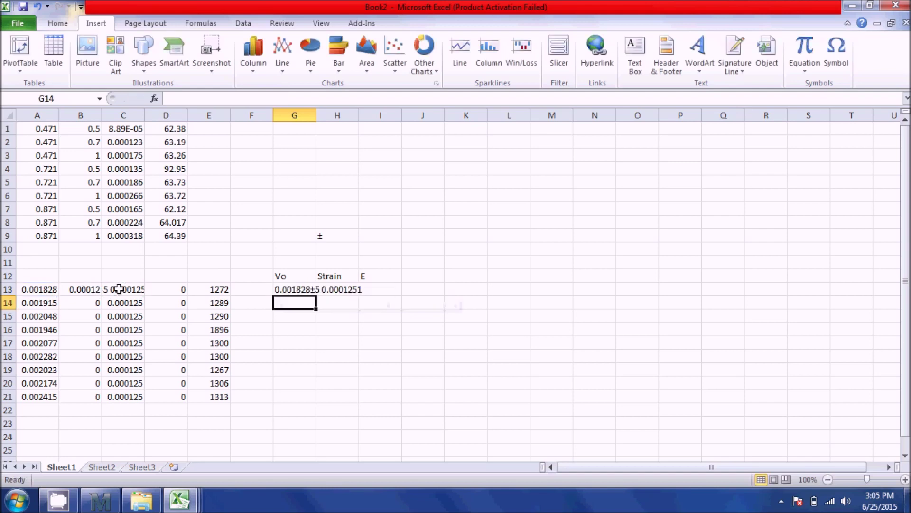
# Step: Fill the Vo formula from G13 down to G21 and widen column G to fit the combined text
pyautogui.click(305, 288)
pyautogui.moveTo(317, 298); pyautogui.dragTo(307, 397)
pyautogui.moveTo(314, 109); pyautogui.dragTo(366, 109)
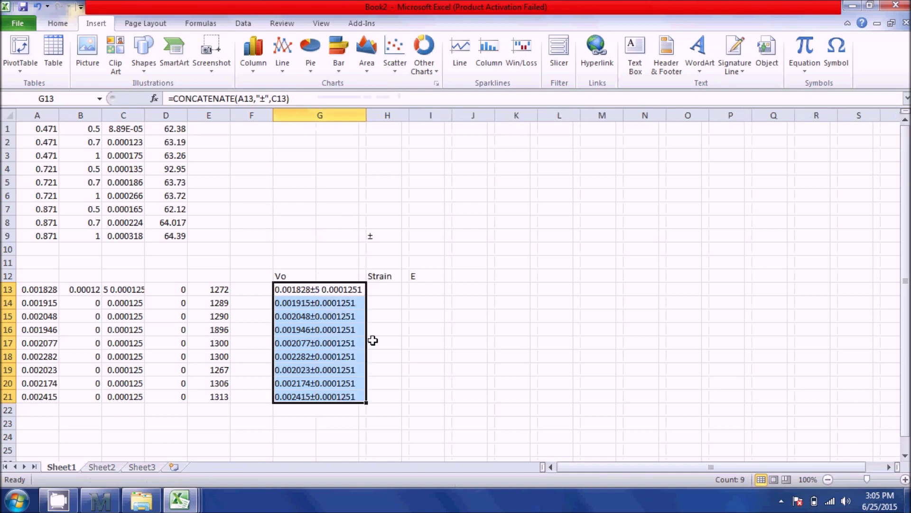
pyautogui.click(373, 342)
pyautogui.moveTo(306, 289); pyautogui.dragTo(305, 297)
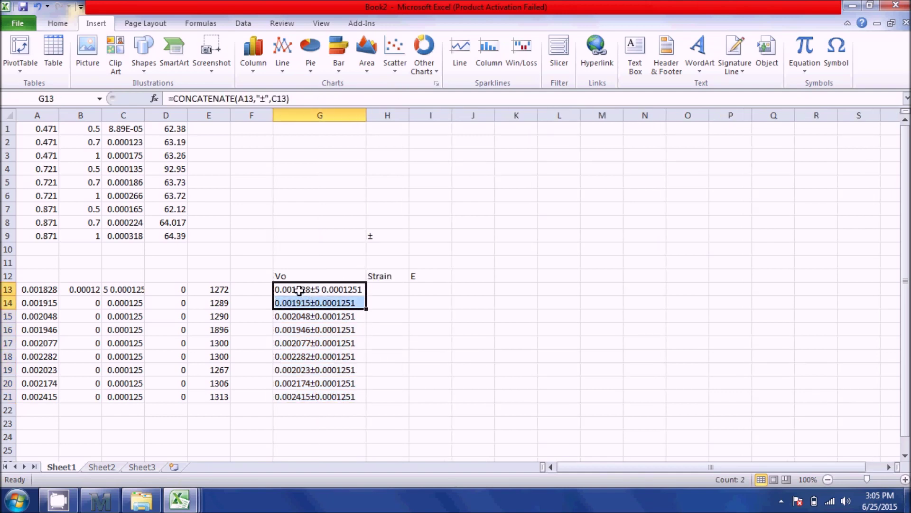
pyautogui.click(299, 291)
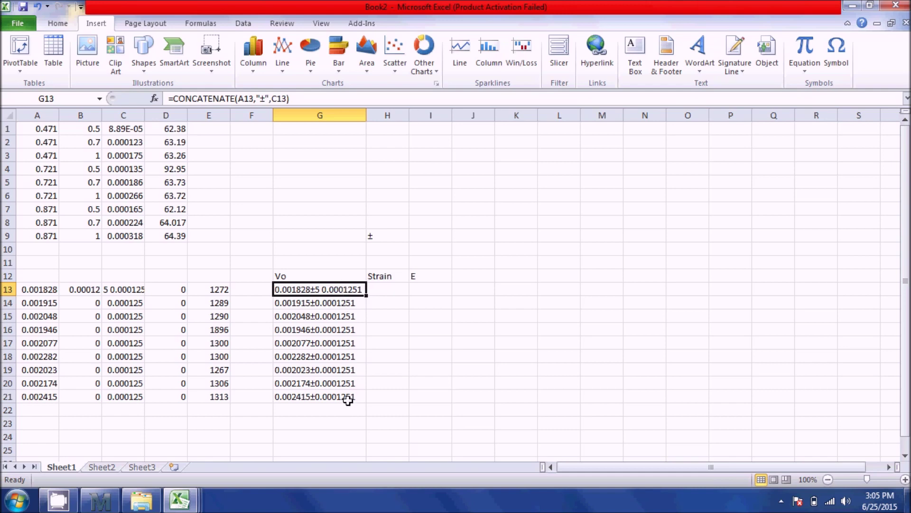
# Step: Copy the Vo formula across to H13 and change its first reference to C1, giving =CONCATENATE(C1,"±",D13)
pyautogui.click(391, 291)
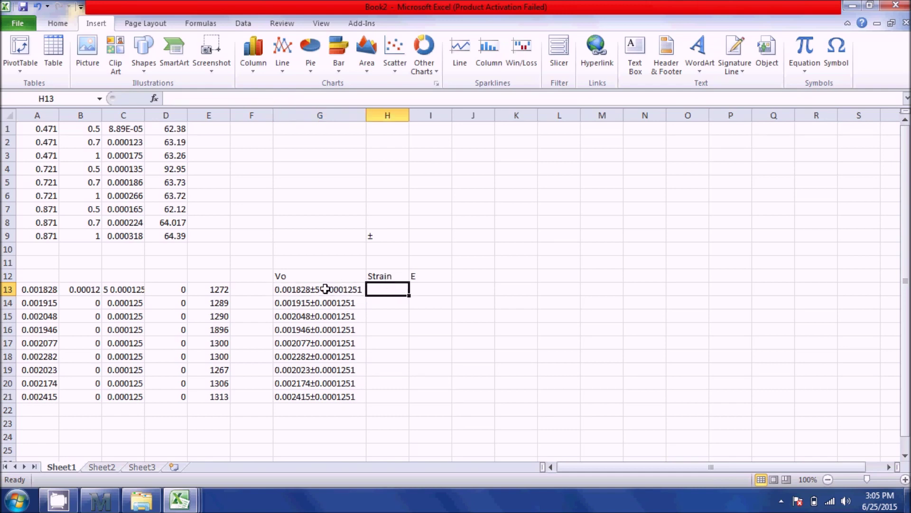
pyautogui.click(325, 289)
pyautogui.moveTo(366, 296); pyautogui.dragTo(395, 296)
pyautogui.doubleClick(392, 289)
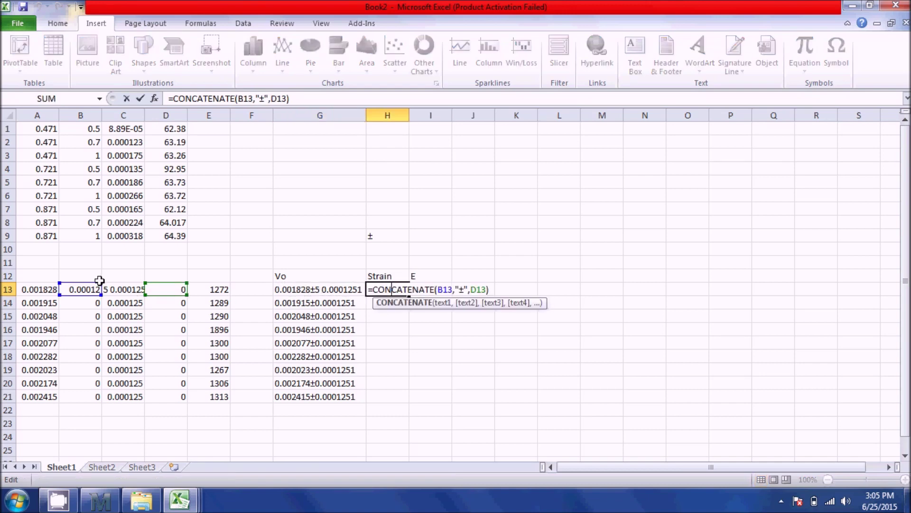
pyautogui.moveTo(101, 284); pyautogui.dragTo(134, 132)
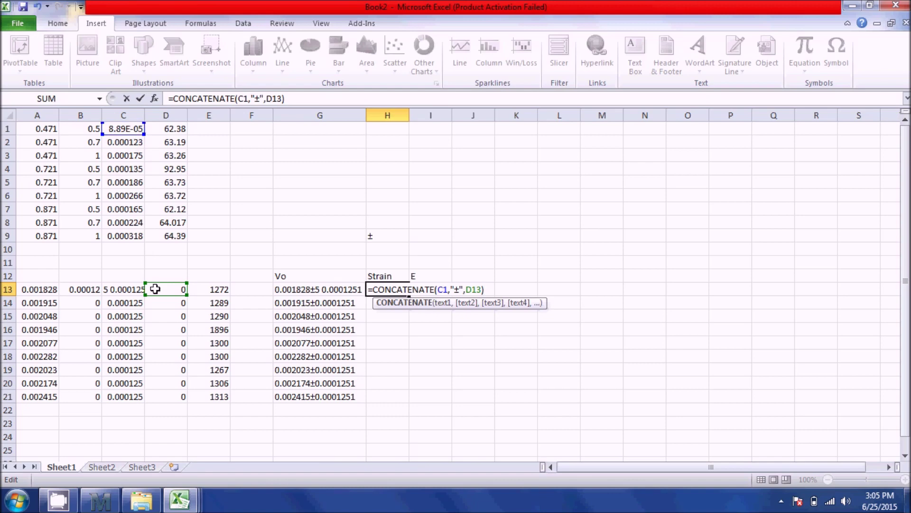
pyautogui.press('Return')
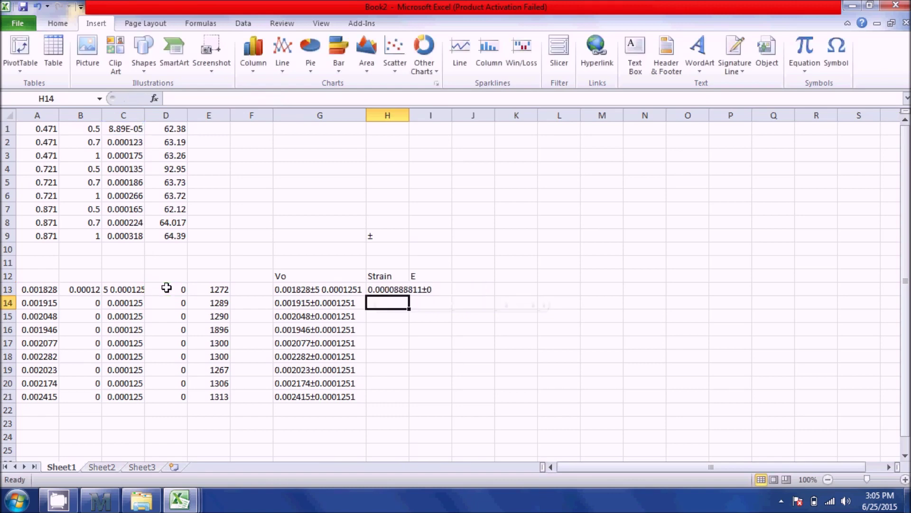
# Step: Fill the Strain formula from H13 down to H21
pyautogui.click(397, 285)
pyautogui.moveTo(409, 295); pyautogui.dragTo(409, 405)
pyautogui.click(442, 330)
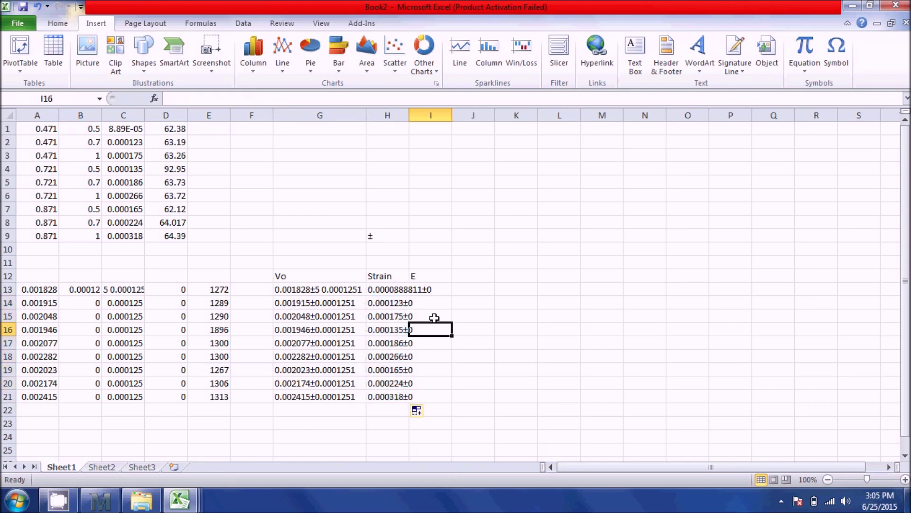
# Step: Return to the Book2 workbook and widen column H to fit the Strain entries
pyautogui.click(163, 306)
pyautogui.click(174, 290)
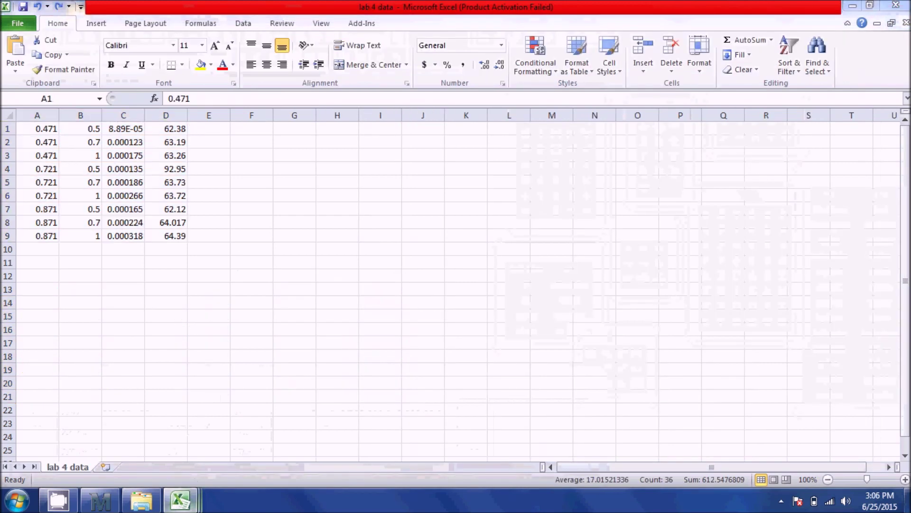
pyautogui.moveTo(179, 500)
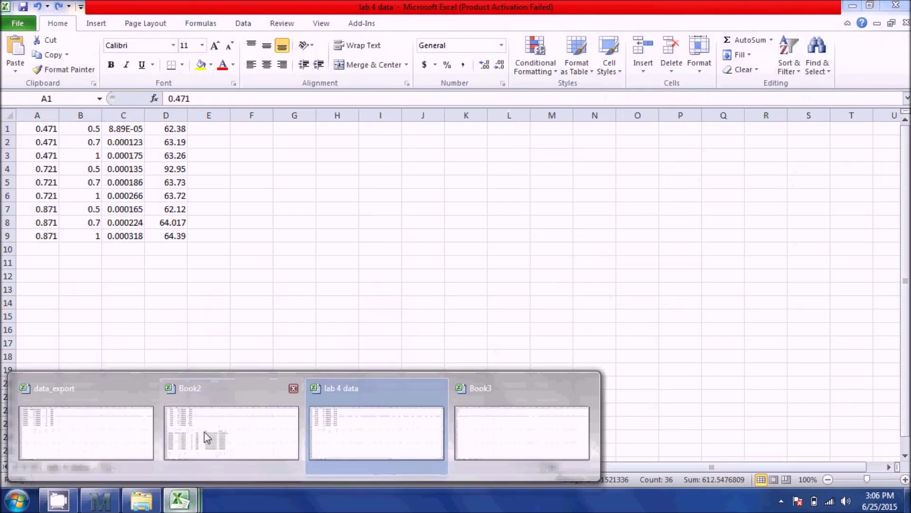
pyautogui.click(206, 439)
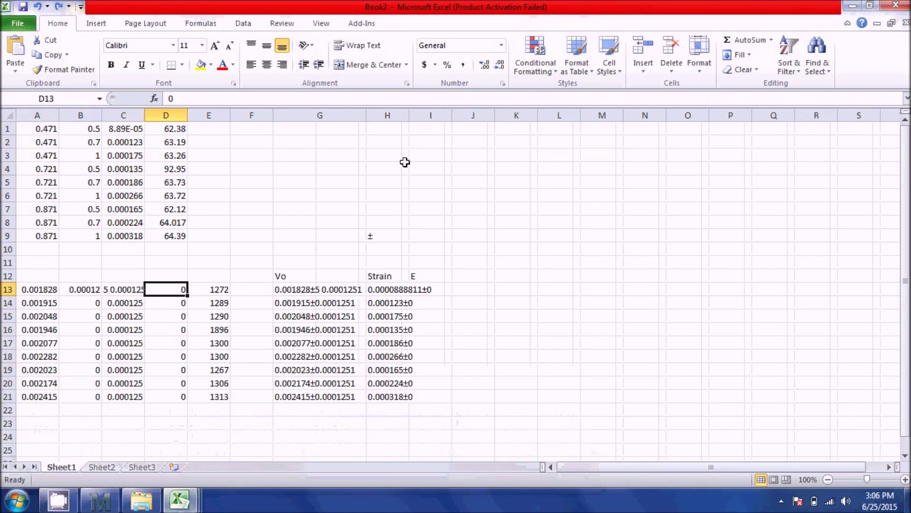
pyautogui.click(415, 106)
pyautogui.moveTo(409, 116); pyautogui.dragTo(435, 116)
# Step: Copy the Strain formula across to I13 as =CONCATENATE(D1,"±",E13), check its references, and fill it down to I21
pyautogui.click(455, 288)
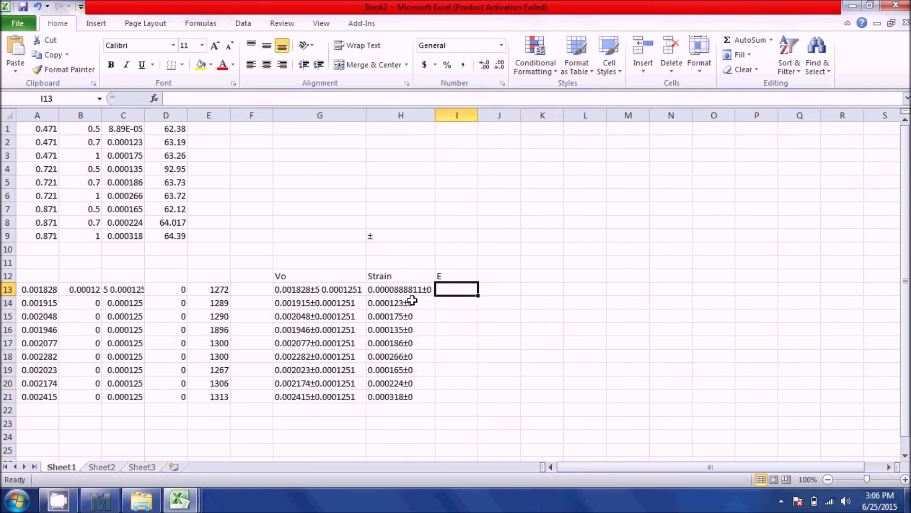
pyautogui.press('Left')
pyautogui.moveTo(435, 295); pyautogui.dragTo(456, 294)
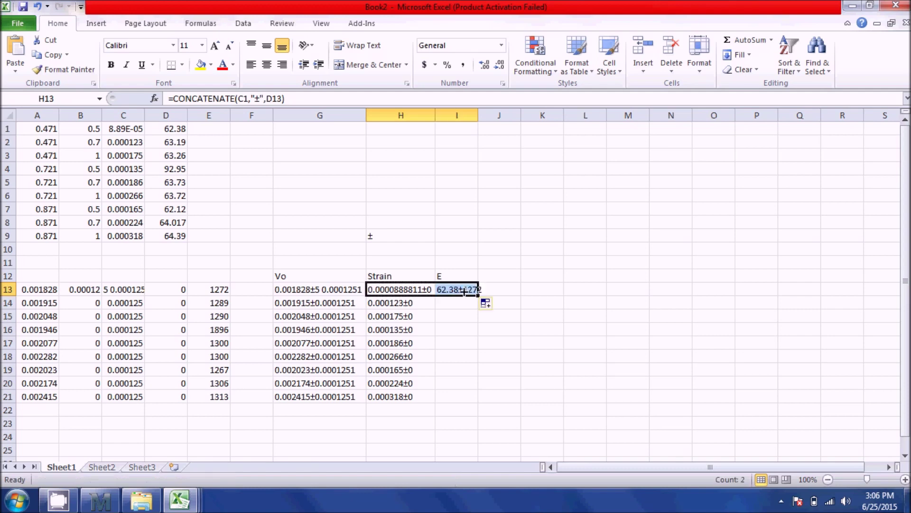
pyautogui.doubleClick(448, 285)
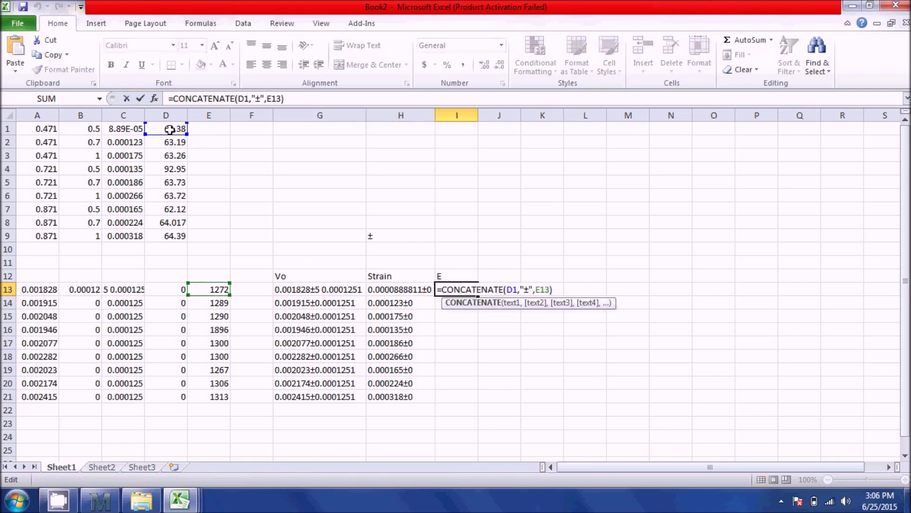
pyautogui.press('Escape')
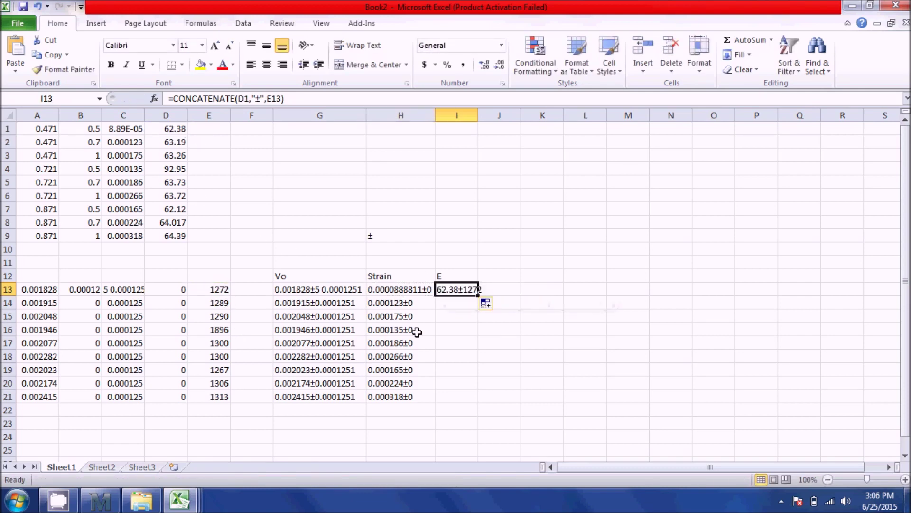
pyautogui.moveTo(479, 295); pyautogui.dragTo(481, 401)
pyautogui.click(613, 368)
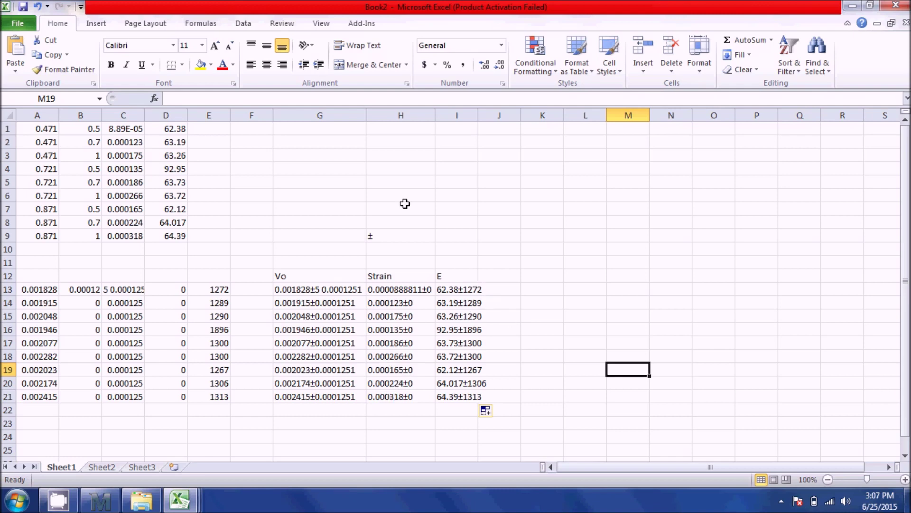
# Step: Close the Book2 workbook without saving its changes and close another open workbook
pyautogui.click(896, 5)
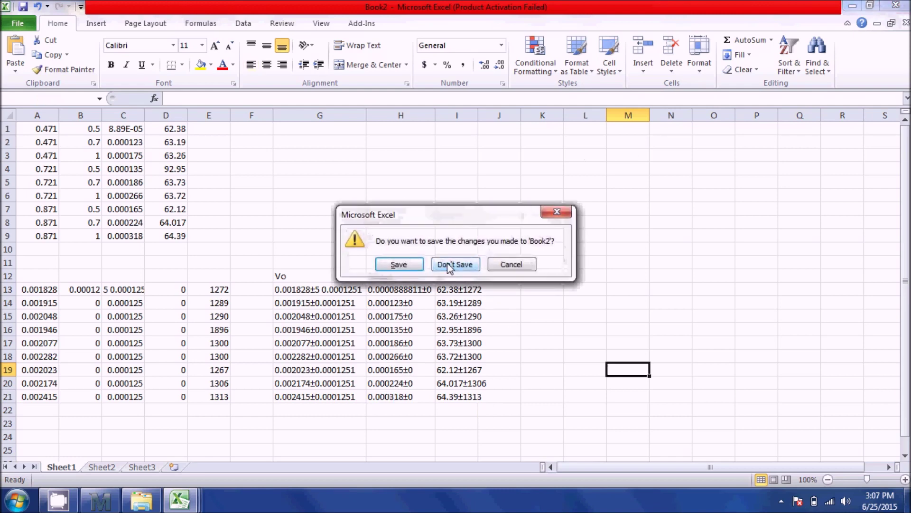
pyautogui.click(450, 264)
pyautogui.click(896, 5)
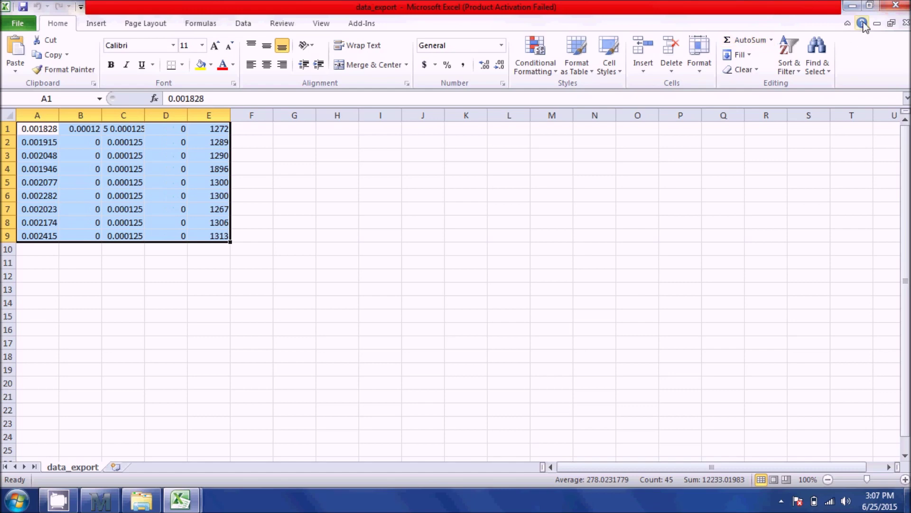
# Step: Close the data_export workbook and the blank Book3 workbook, discarding the changes in Book3
pyautogui.click(896, 4)
pyautogui.click(896, 5)
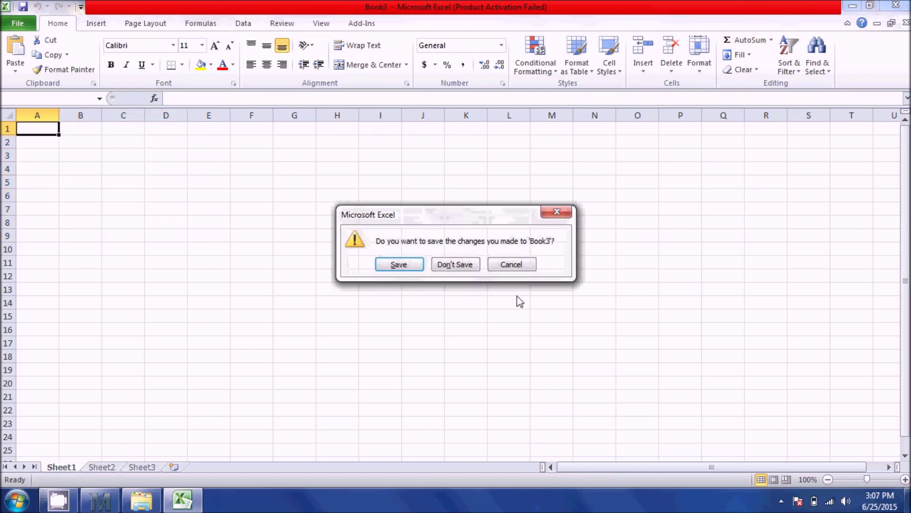
pyautogui.click(462, 264)
# Step: Insert a Formatted Text file output below the WRITEPRN line that writes the matrix data_ex to data_export1.txt on the Desktop, keeping the default range
pyautogui.scroll(-3, 322, 332)
pyautogui.scroll(-3, 303, 351)
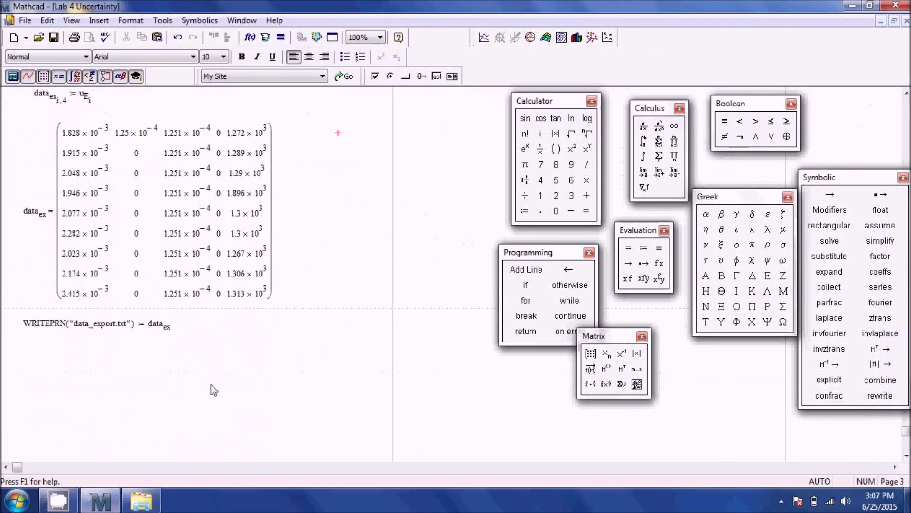
pyautogui.click(99, 20)
pyautogui.moveTo(146, 189)
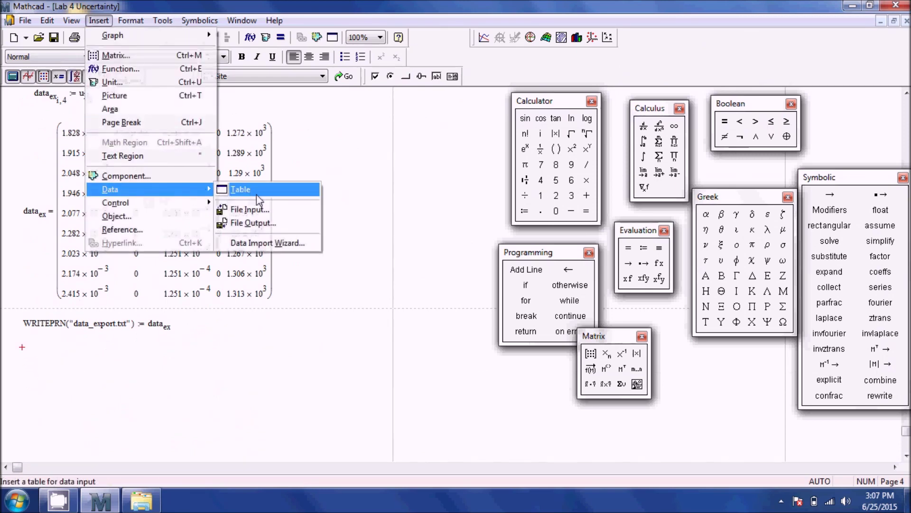
pyautogui.click(253, 222)
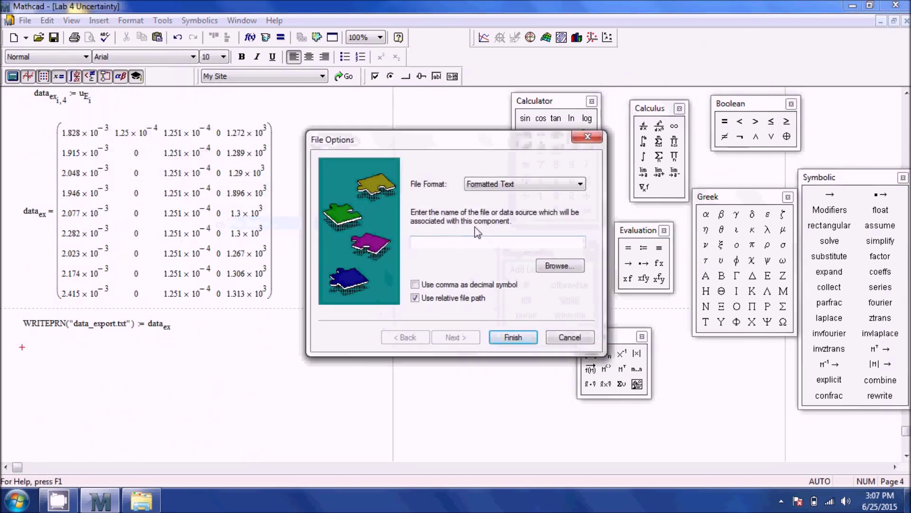
pyautogui.write('data_export1.txt')
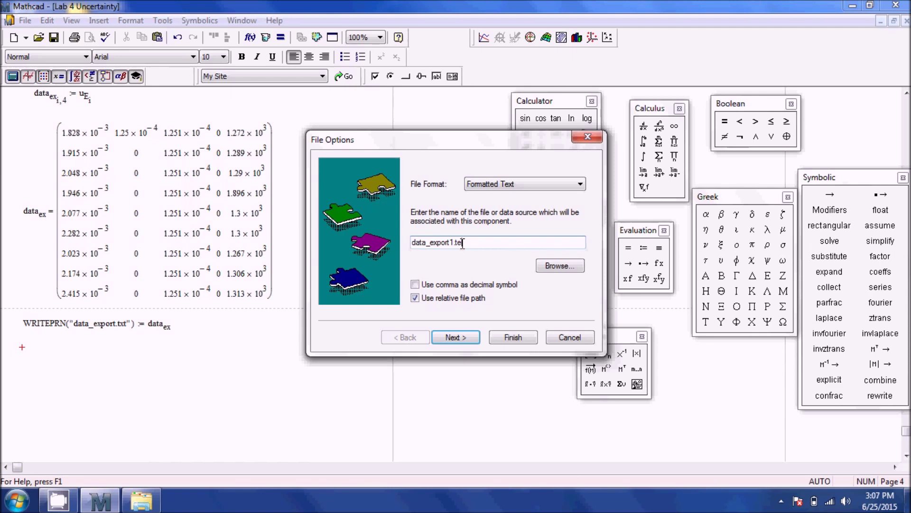
pyautogui.click(567, 269)
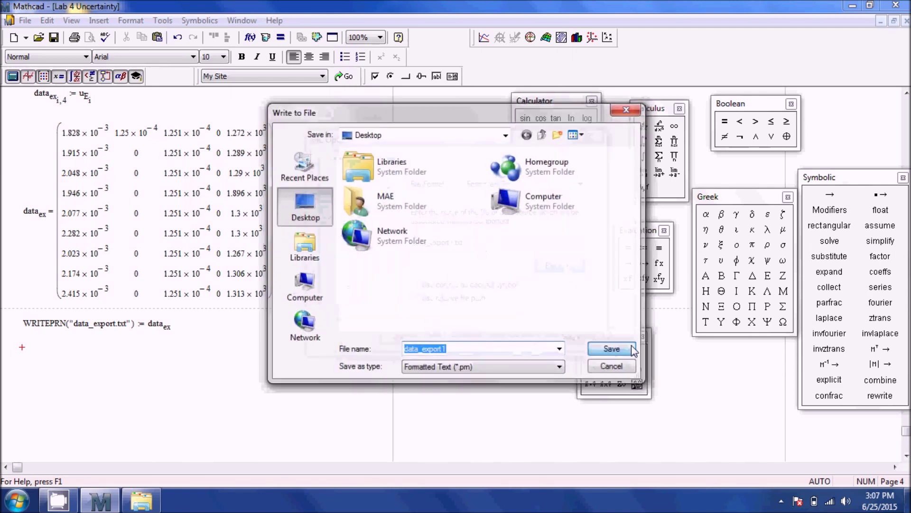
pyautogui.click(625, 350)
pyautogui.click(455, 337)
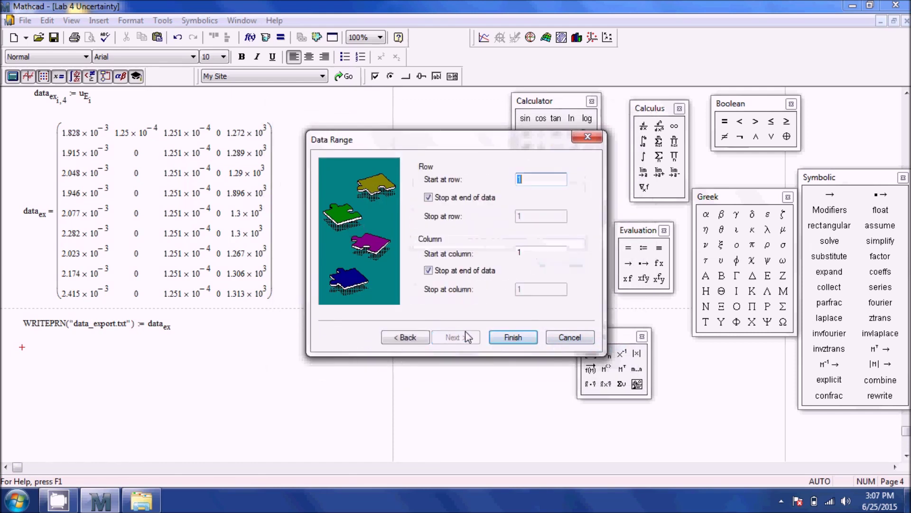
pyautogui.click(513, 337)
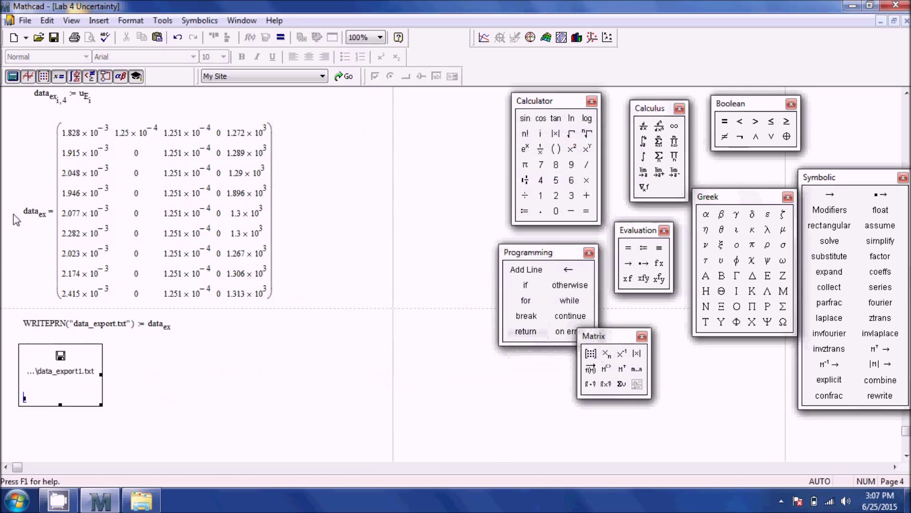
pyautogui.write('data.ex')
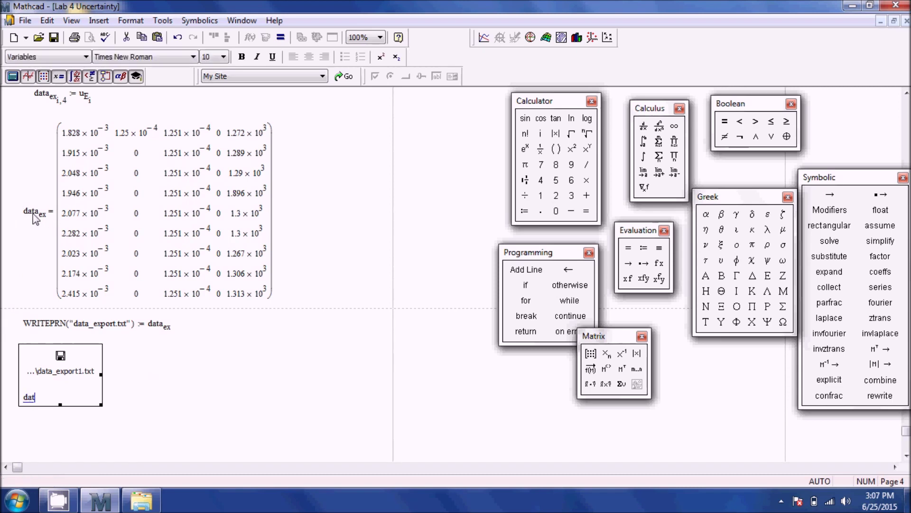
pyautogui.press('Return')
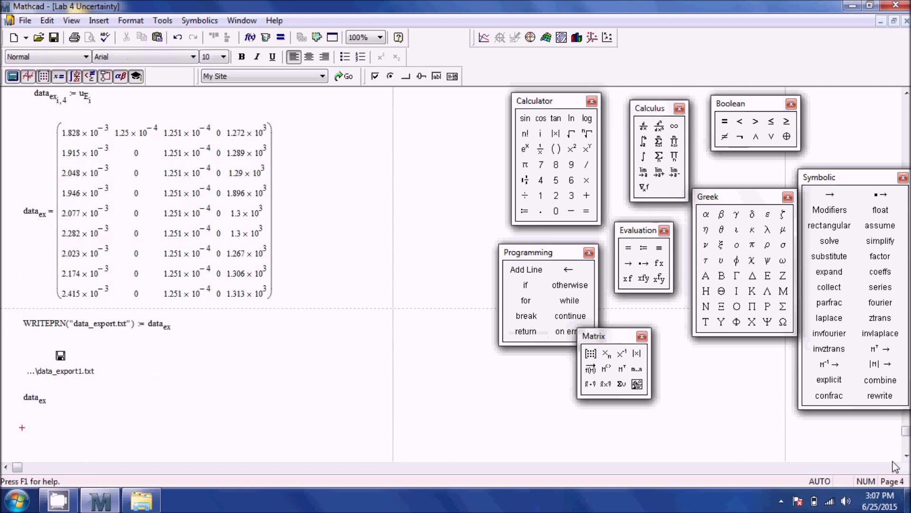
# Step: Inspect the exported values in the data_export1 file on the desktop, and close the file
pyautogui.click(906, 498)
pyautogui.doubleClick(89, 164)
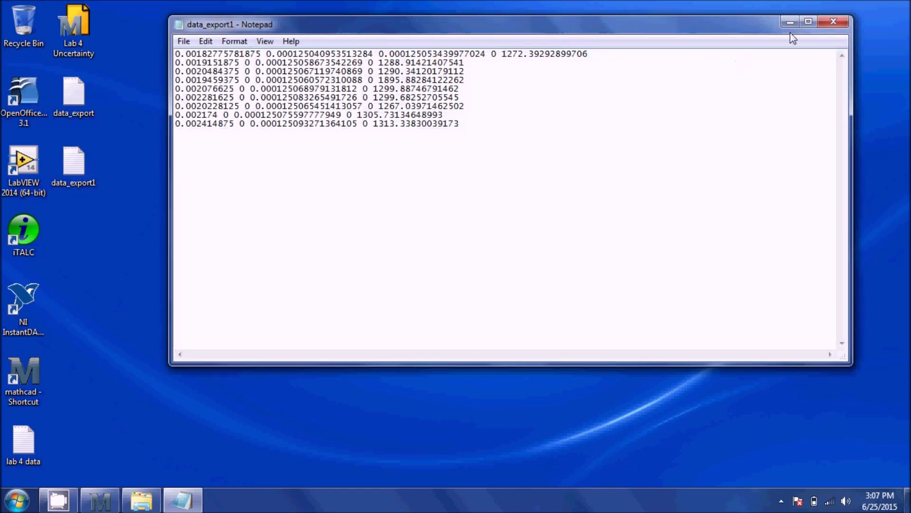
pyautogui.click(832, 21)
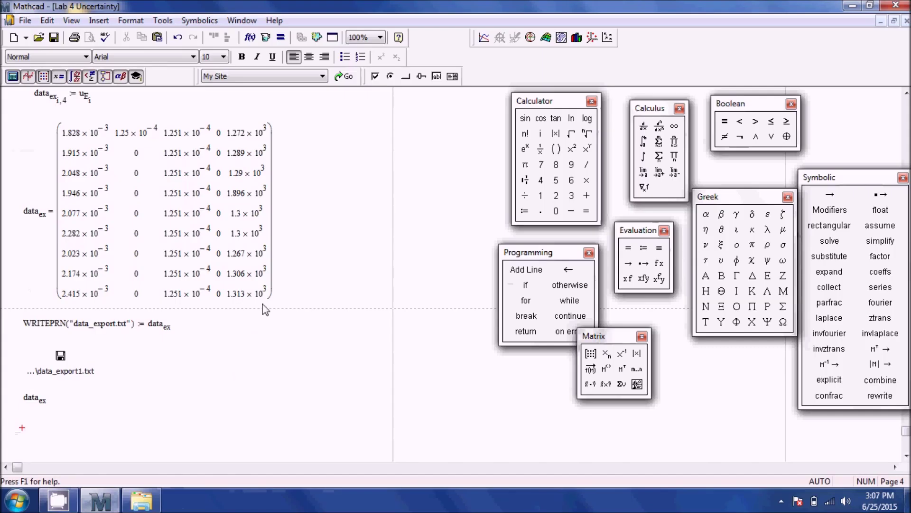
# Step: Close Mathcad with its Lab 4 Uncertainty worksheet, and close the Users folder window
pyautogui.scroll(8, 244, 207)
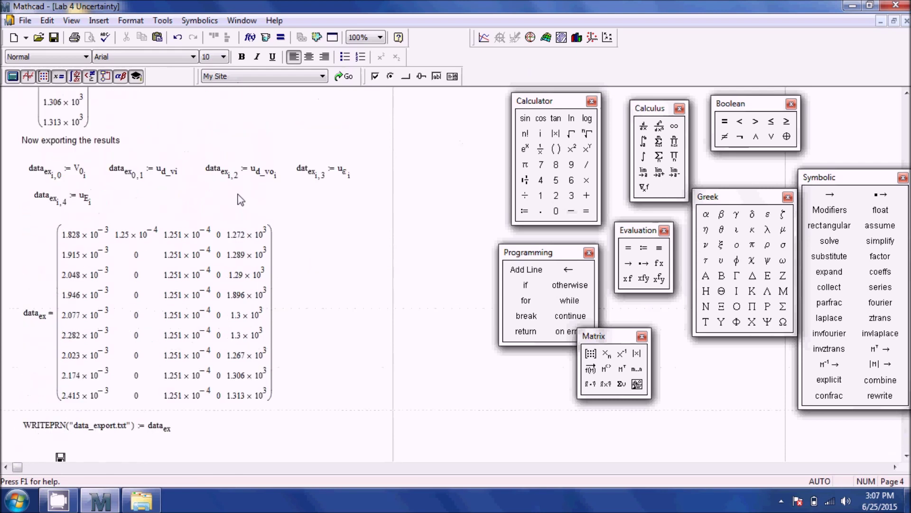
pyautogui.scroll(12, 244, 206)
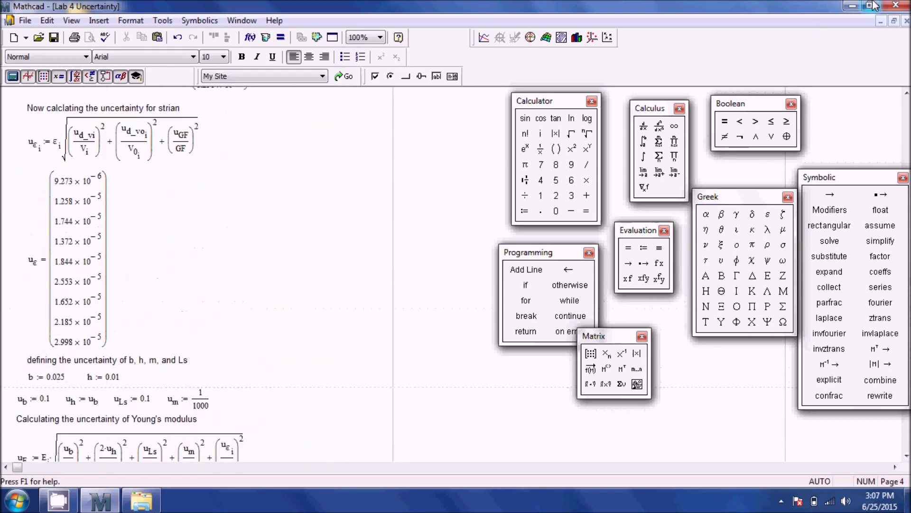
pyautogui.click(894, 6)
pyautogui.click(467, 277)
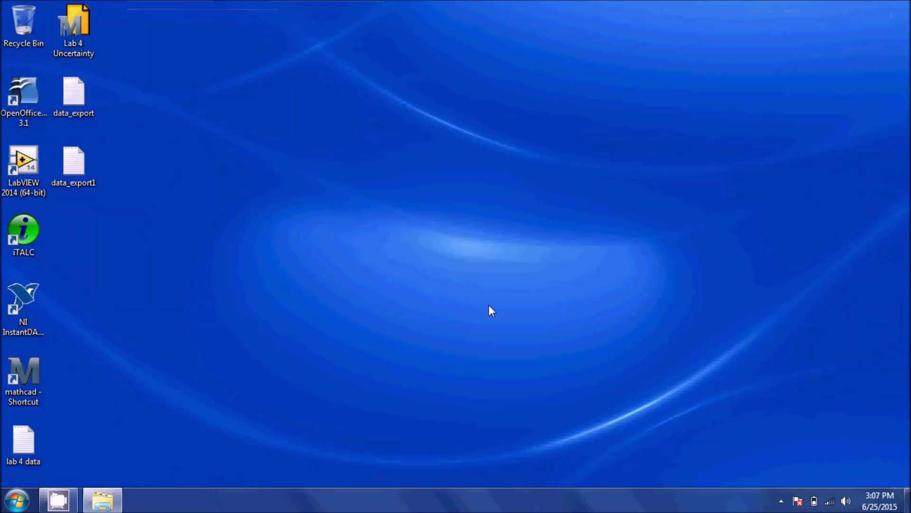
pyautogui.click(114, 500)
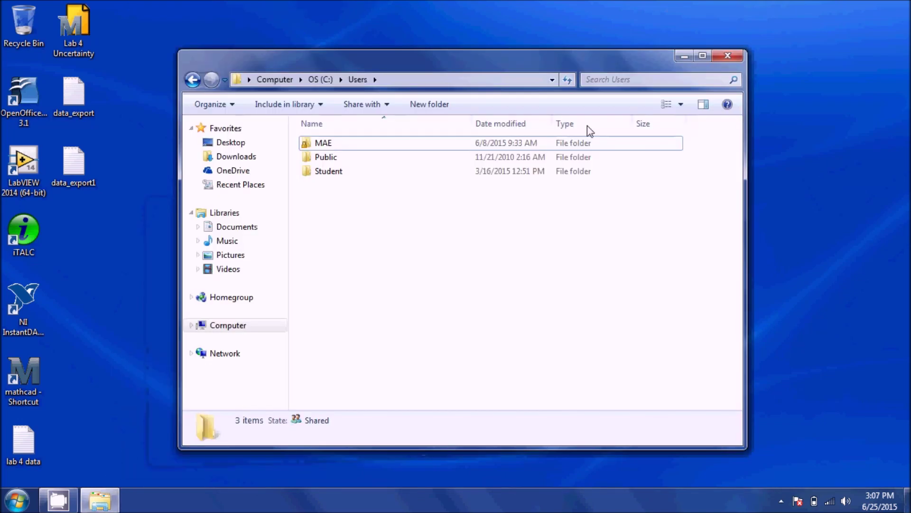
pyautogui.click(727, 56)
pyautogui.moveTo(129, 197); pyautogui.dragTo(70, 95)
pyautogui.hotkey('shift', 'Delete')
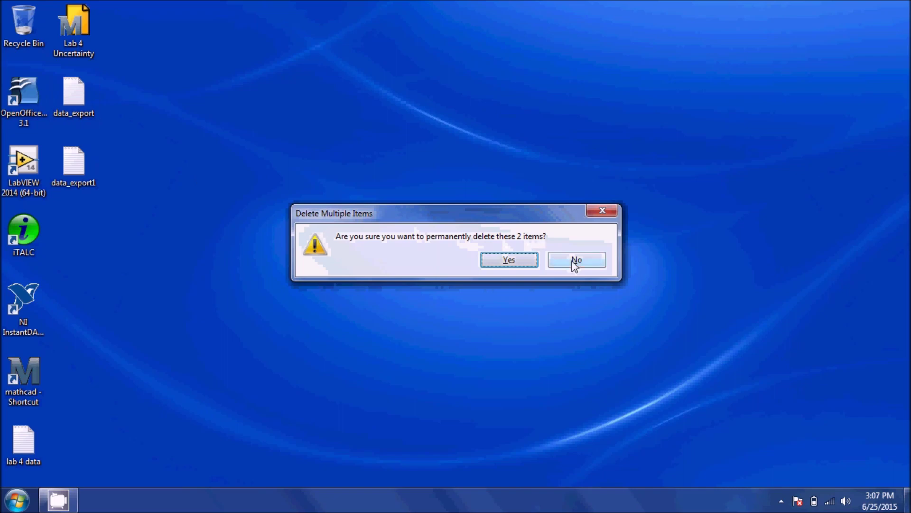
pyautogui.click(576, 260)
pyautogui.click(280, 292)
# Step: Permanently delete the data_export and data_export1 files from the desktop
pyautogui.moveTo(132, 229); pyautogui.dragTo(67, 88)
pyautogui.hotkey('shift', 'Delete')
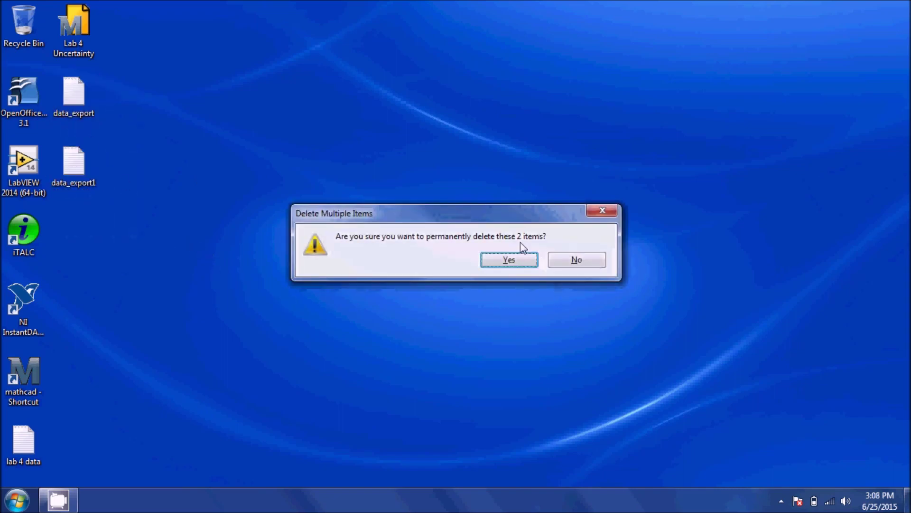
pyautogui.click(524, 259)
# Step: Look at the contents of the lab 4 data text file on the desktop, and close it
pyautogui.doubleClick(23, 442)
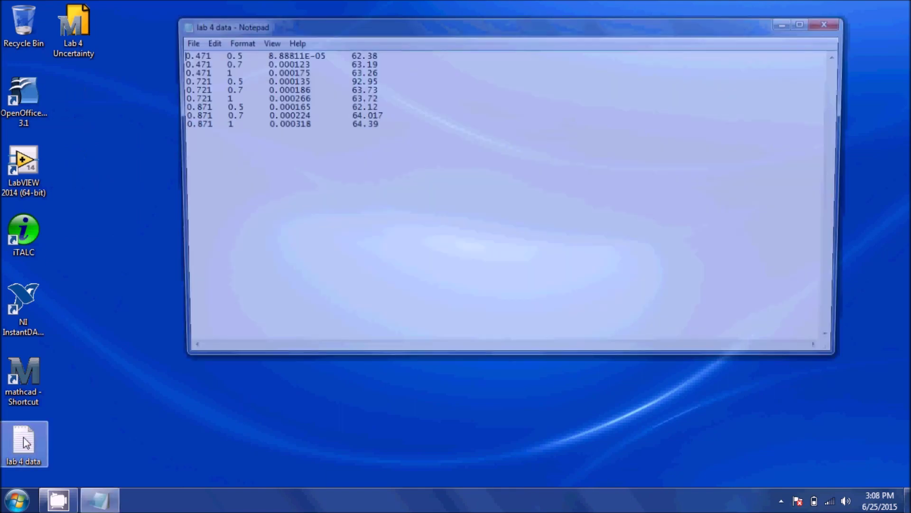
pyautogui.click(833, 21)
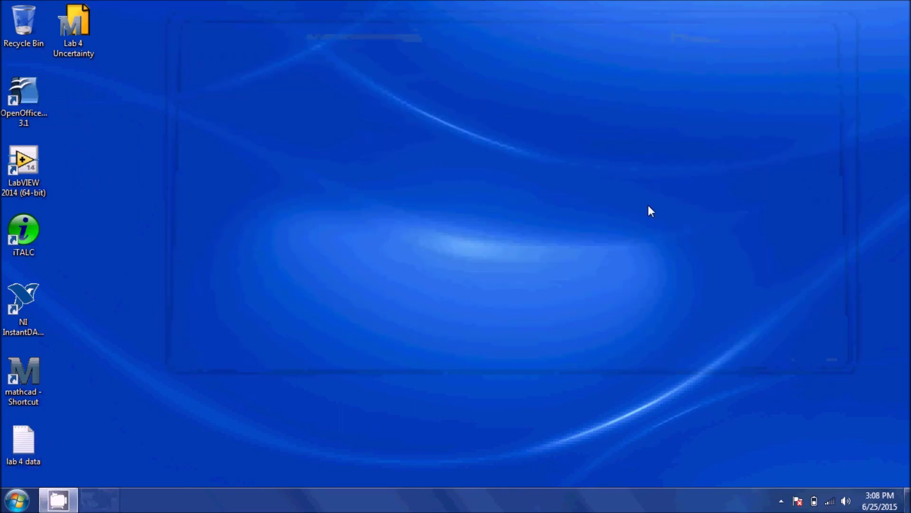
pyautogui.click(781, 500)
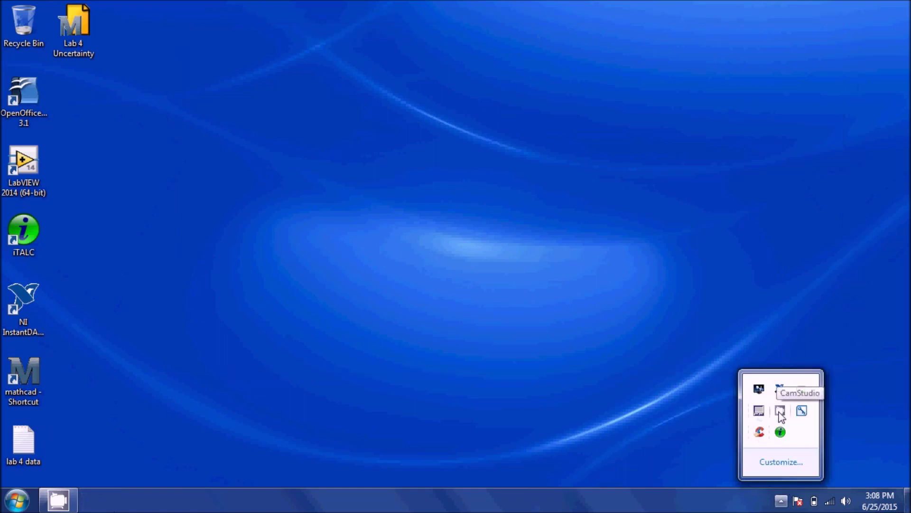
pyautogui.rightClick(779, 412)
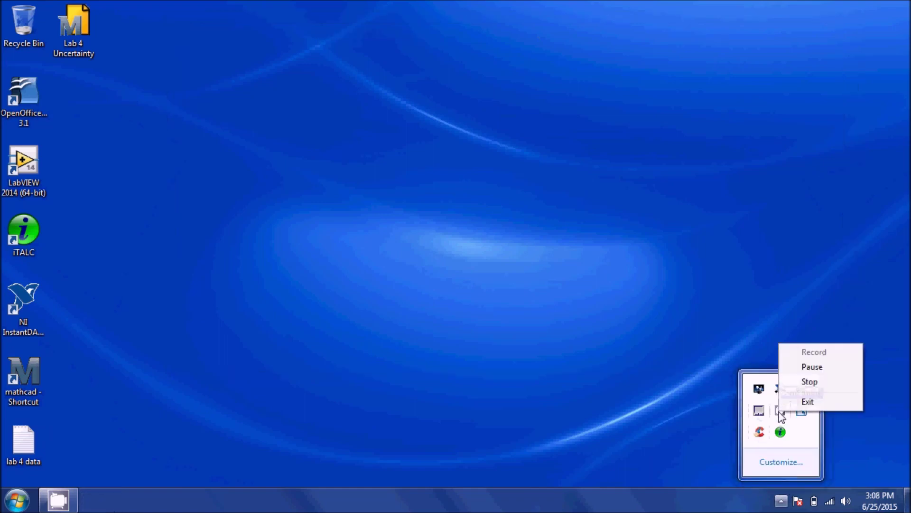
pyautogui.click(809, 381)
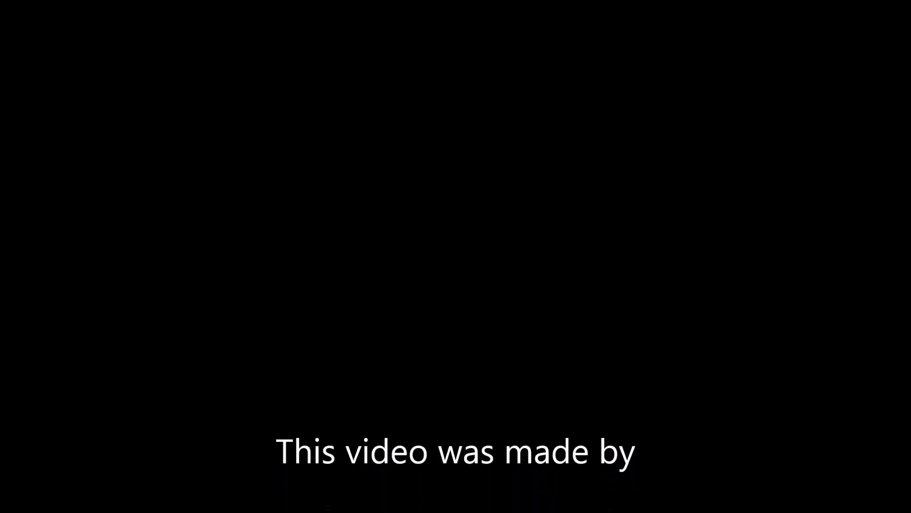